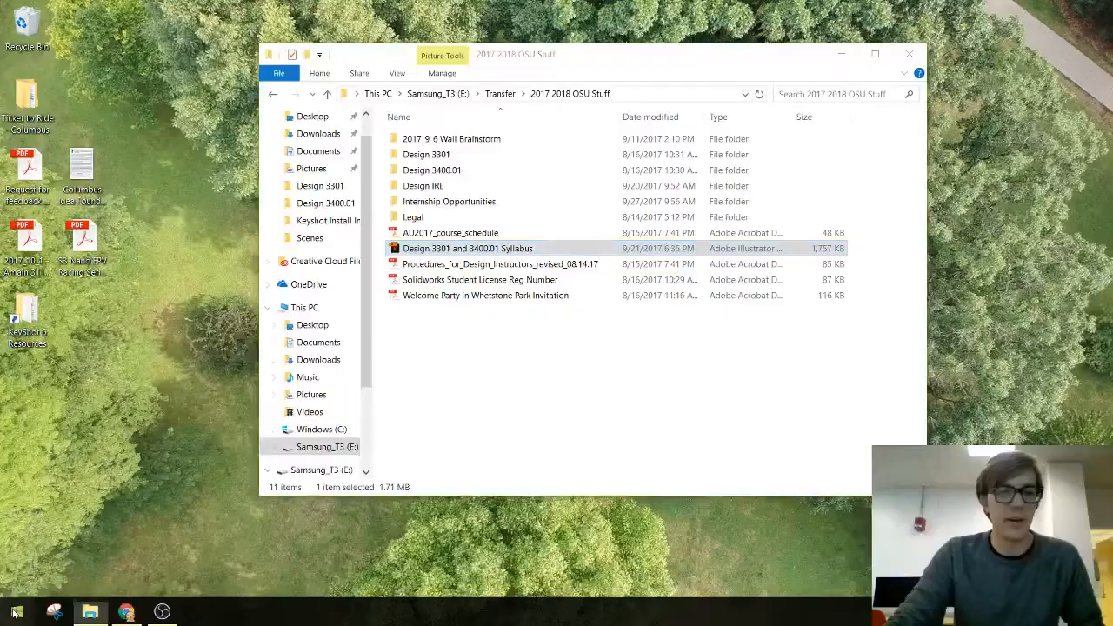
Launch KeyShot 6 64 Floating, clearing the OBS and VPN client windows out of the way, and dismiss its welcome window
{"action": "key", "text": "super"}
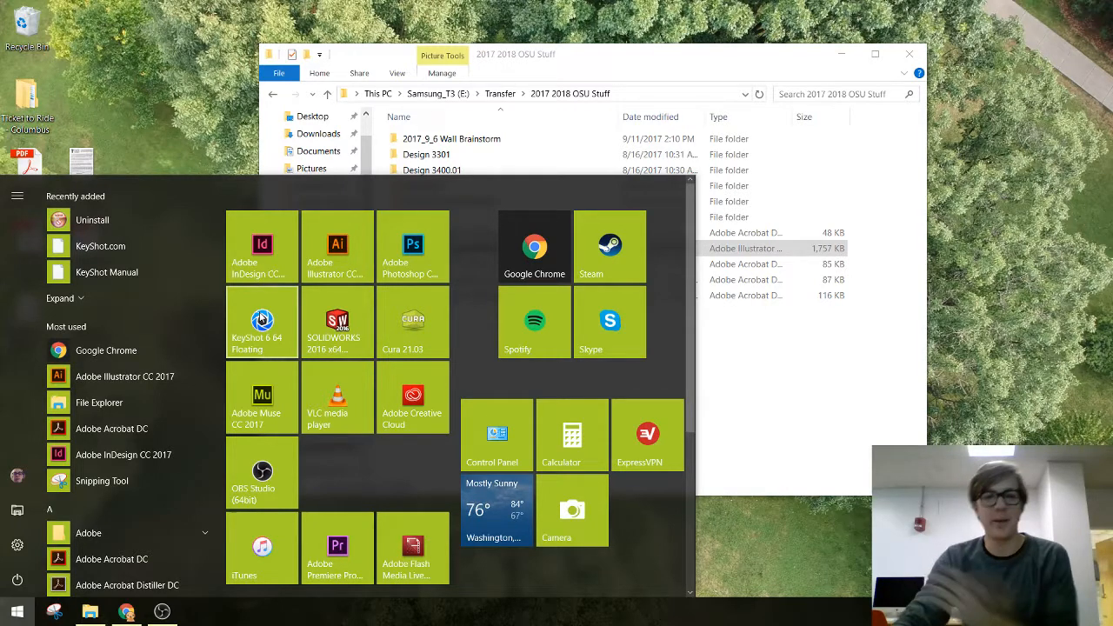
{"action": "left_click", "coordinate": [261, 322]}
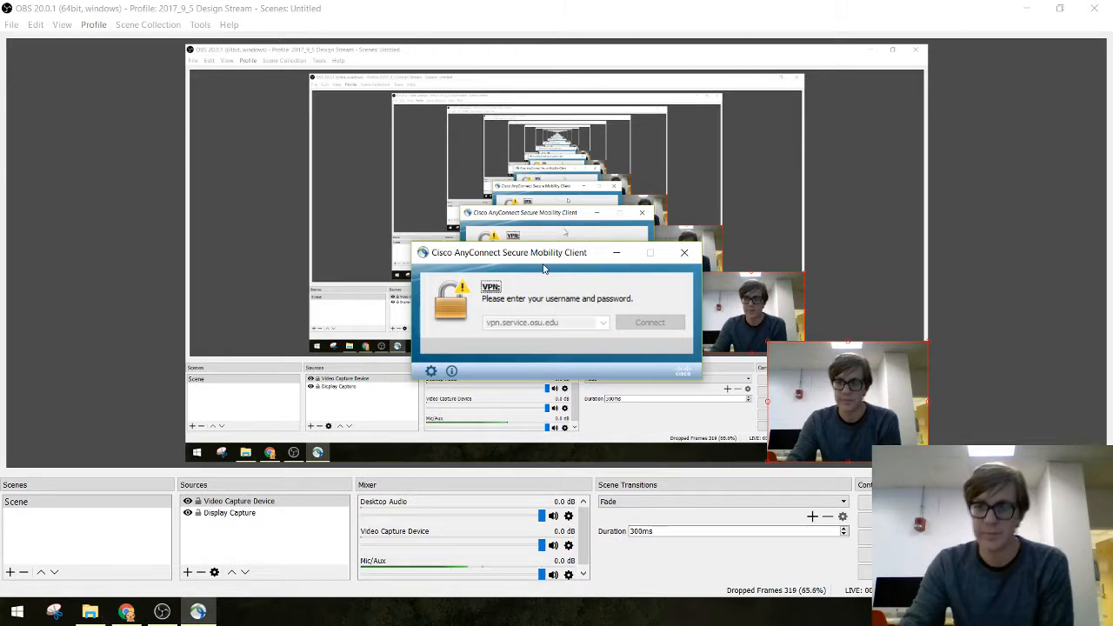
{"action": "left_click_drag", "start_coordinate": [544, 266], "coordinate": [711, 367]}
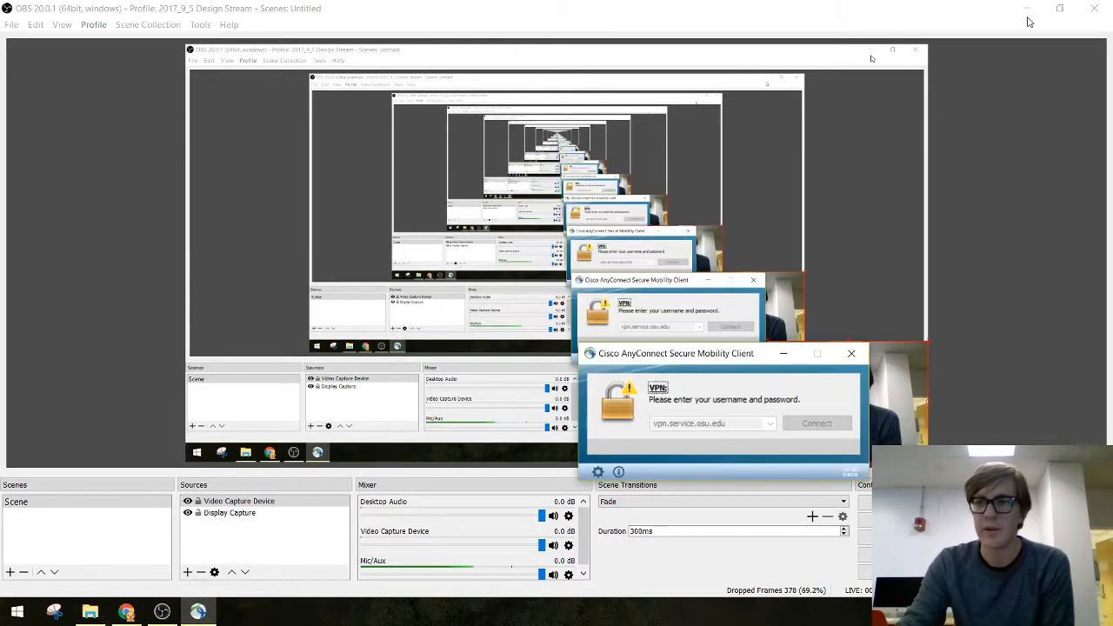
{"action": "left_click", "coordinate": [1028, 9]}
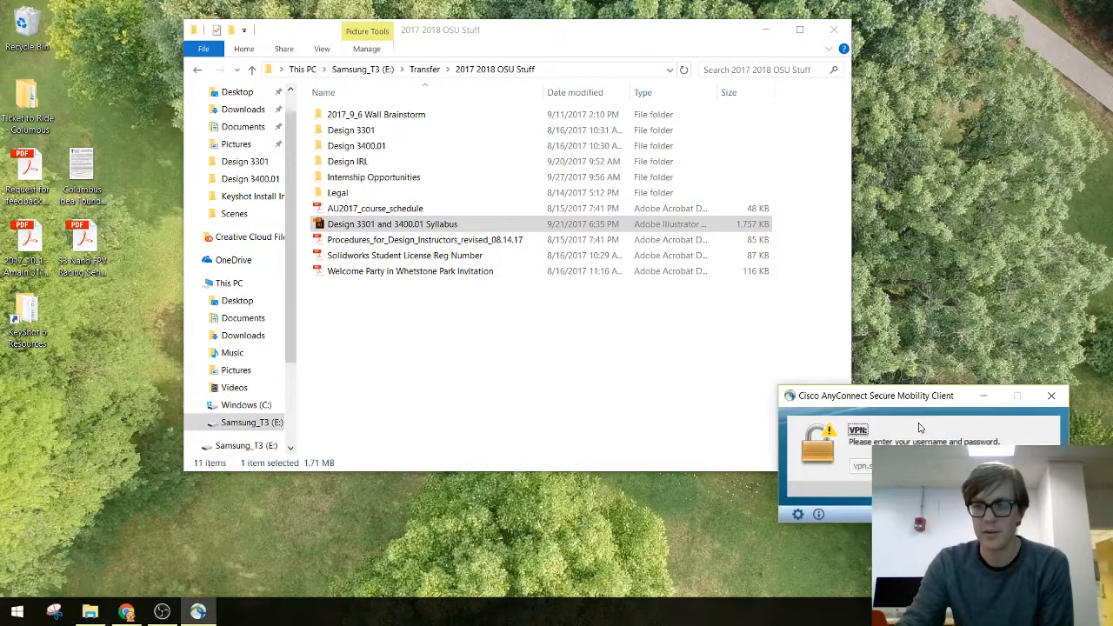
{"action": "left_click", "coordinate": [199, 612]}
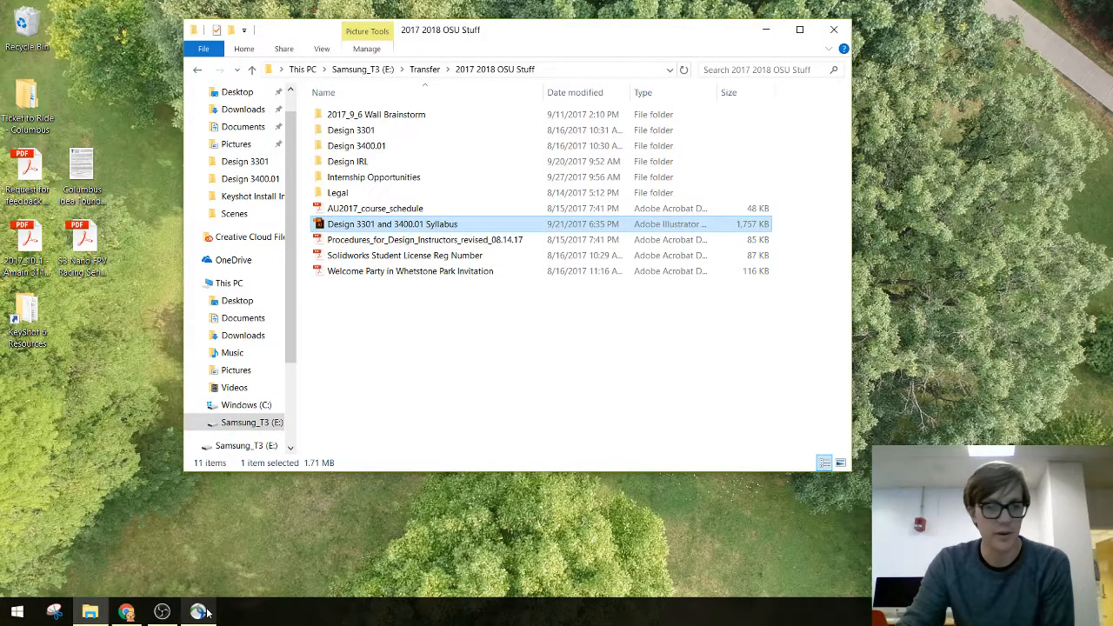
{"action": "left_click", "coordinate": [204, 612]}
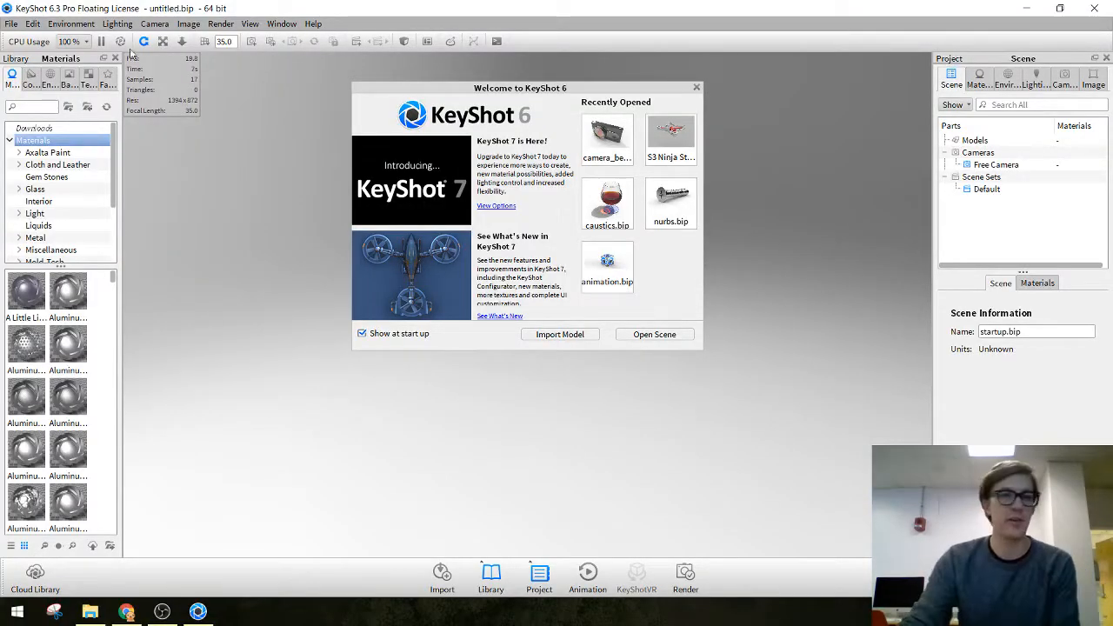
{"action": "left_click", "coordinate": [696, 89]}
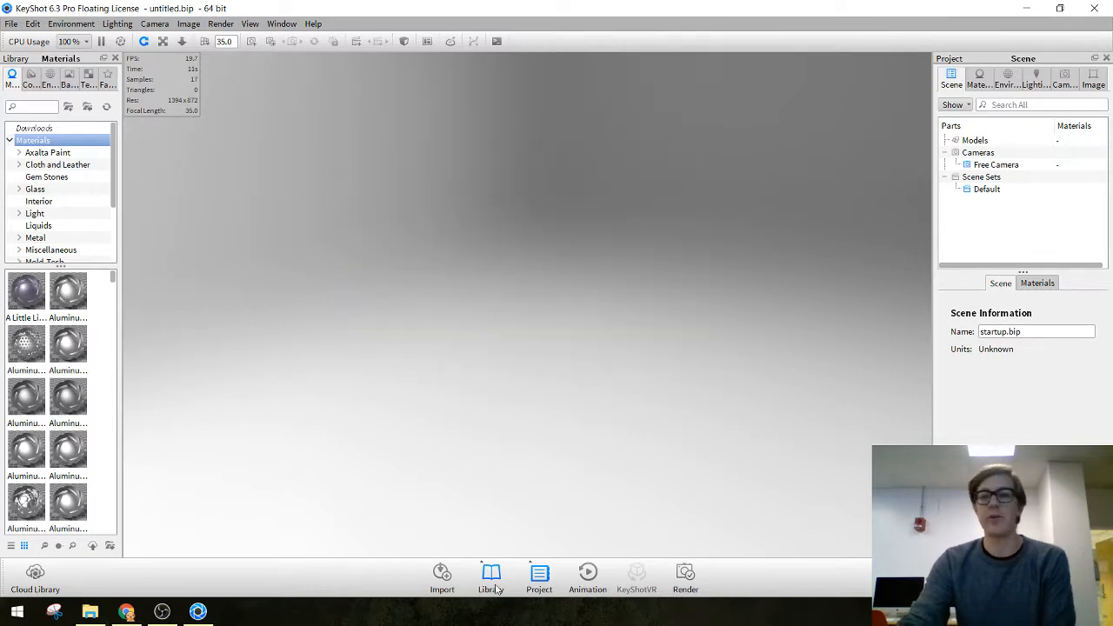
Hide the Library and Project panels, and show both of them again
{"action": "left_click", "coordinate": [492, 589]}
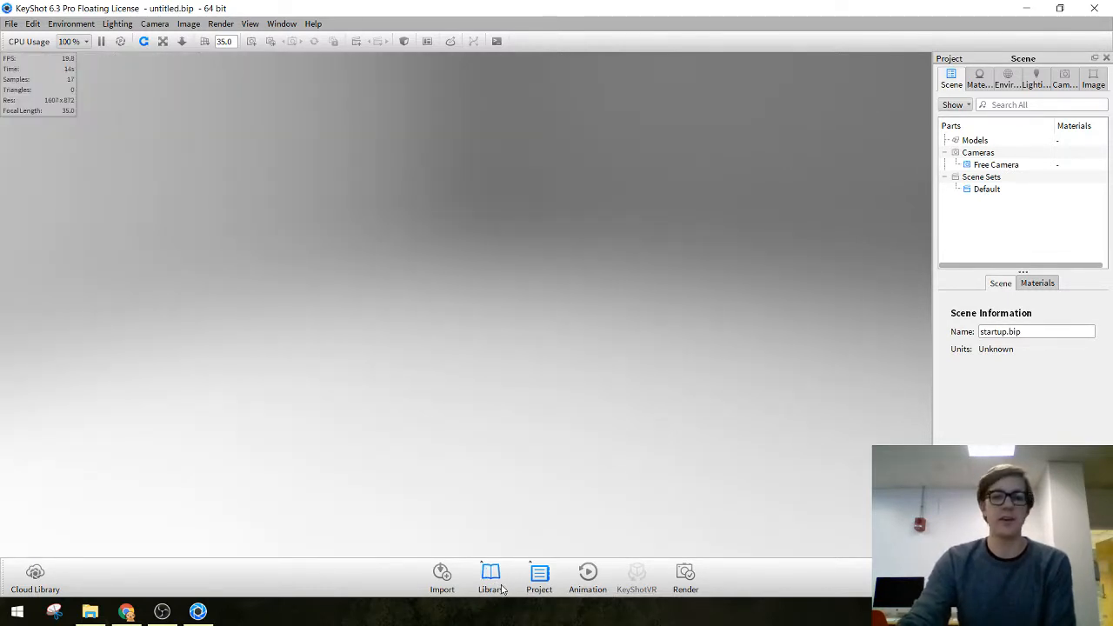
{"action": "left_click", "coordinate": [539, 576]}
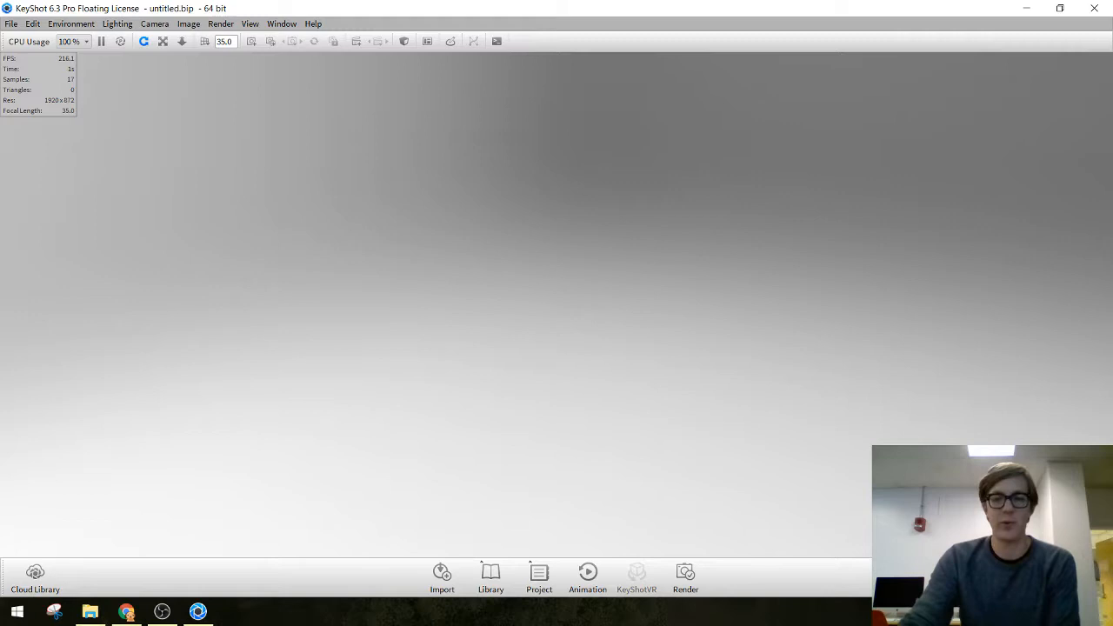
{"action": "left_click", "coordinate": [490, 574]}
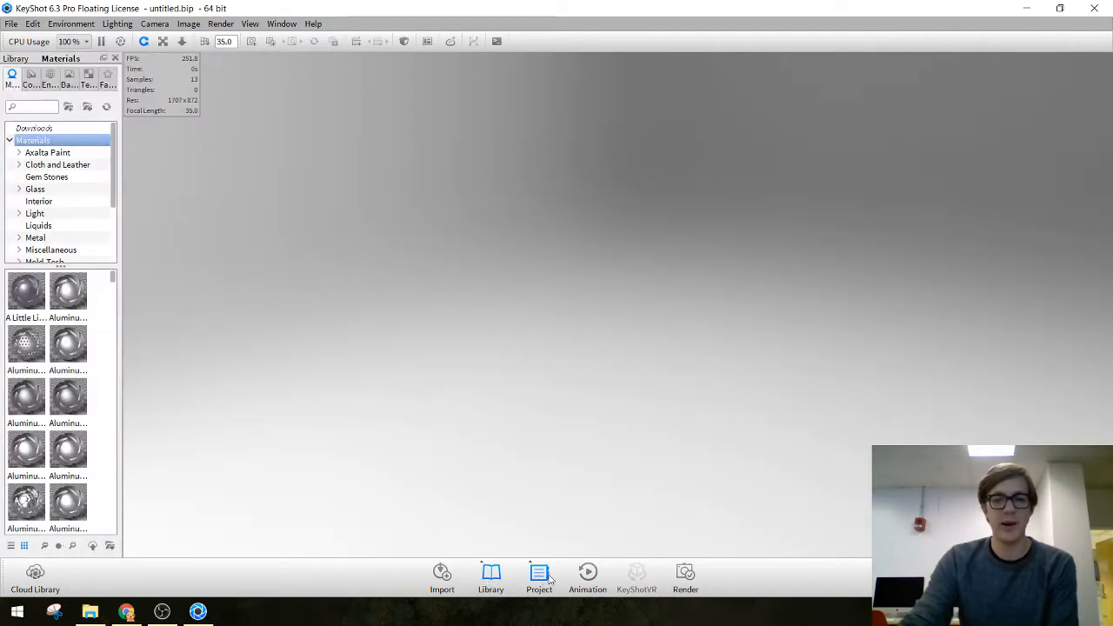
{"action": "left_click", "coordinate": [540, 574]}
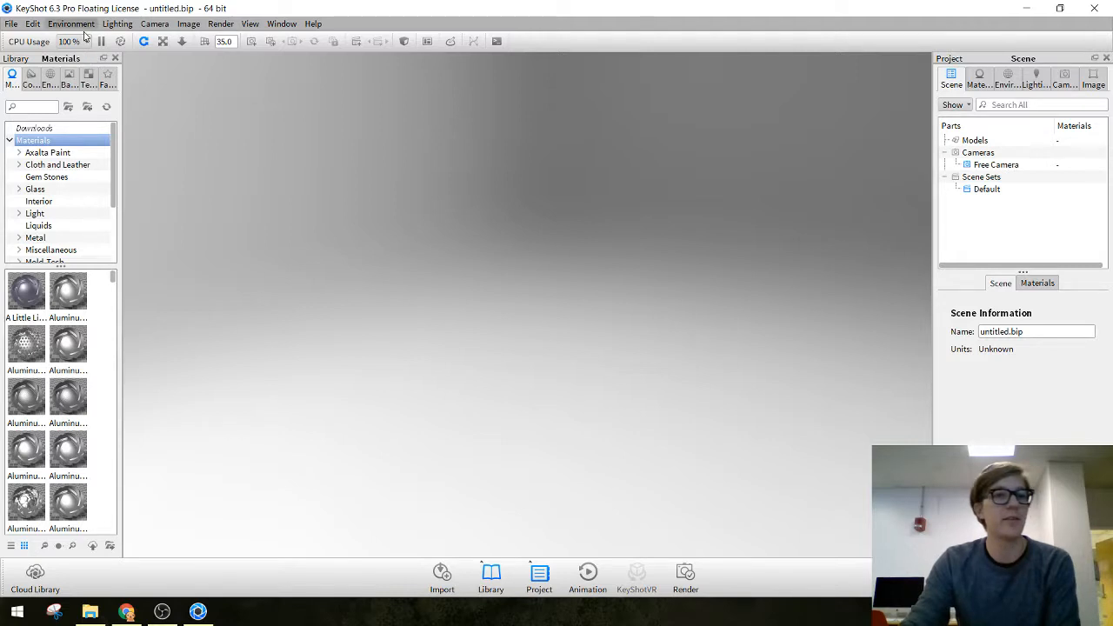
Open the camera_benchmark sample scene without saving the untitled one, and show the heads-up display of render statistics
{"action": "left_click", "coordinate": [11, 24]}
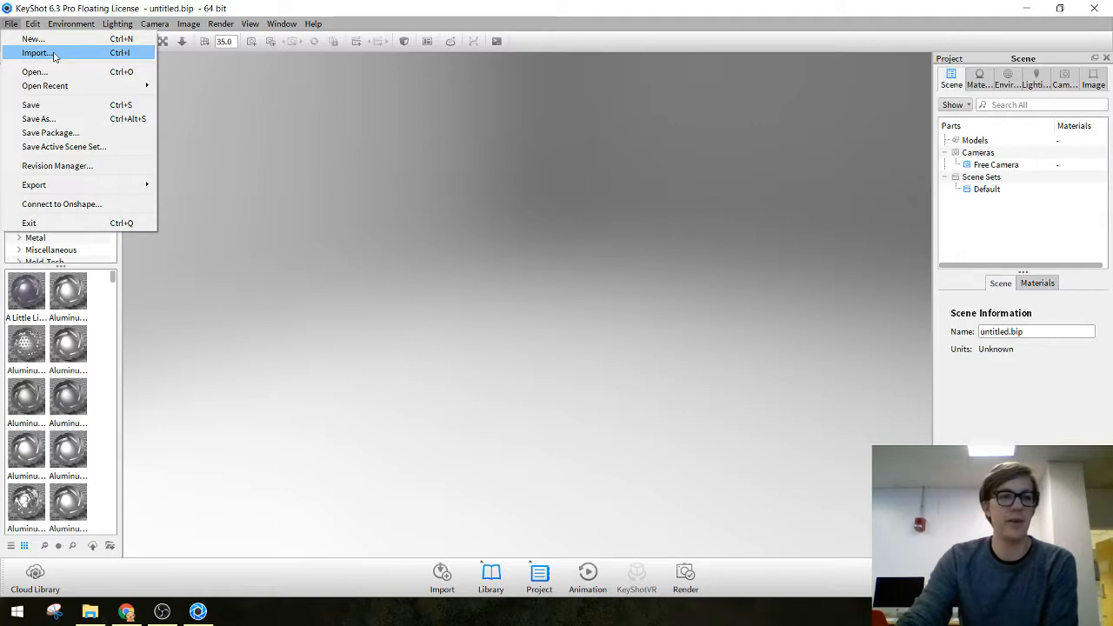
{"action": "left_click", "coordinate": [85, 76]}
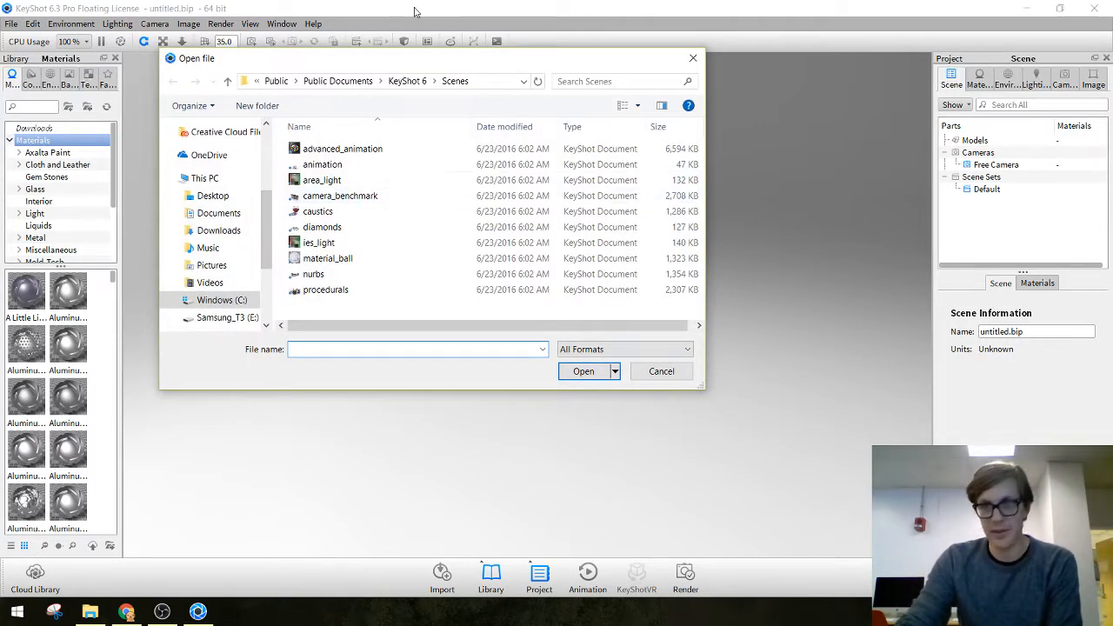
{"action": "left_click_drag", "start_coordinate": [390, 67], "coordinate": [500, 132]}
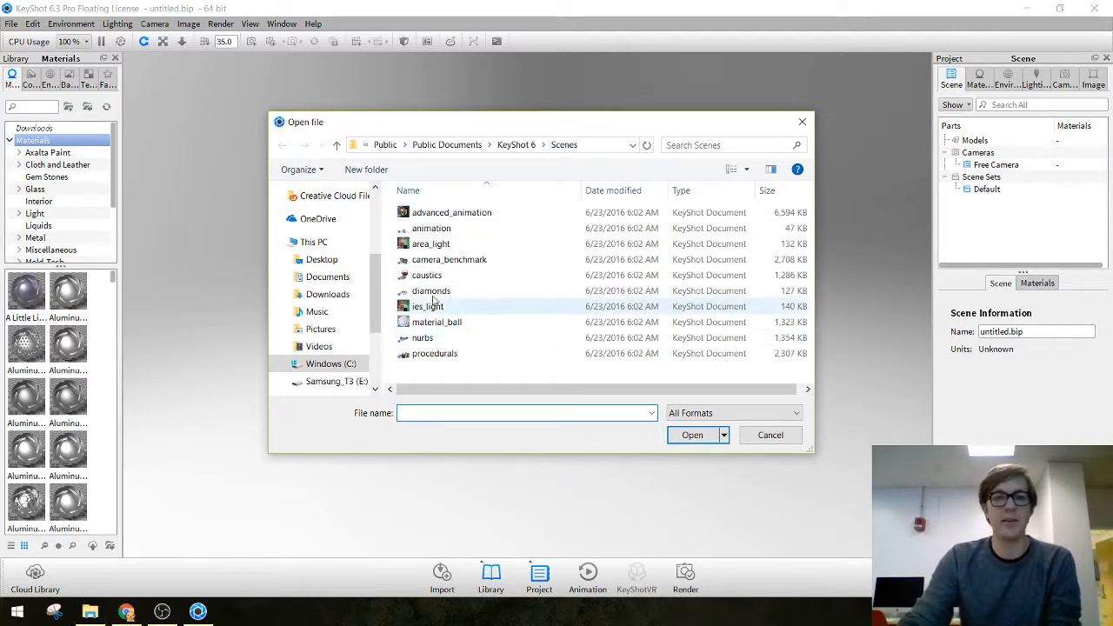
{"action": "left_click", "coordinate": [445, 259]}
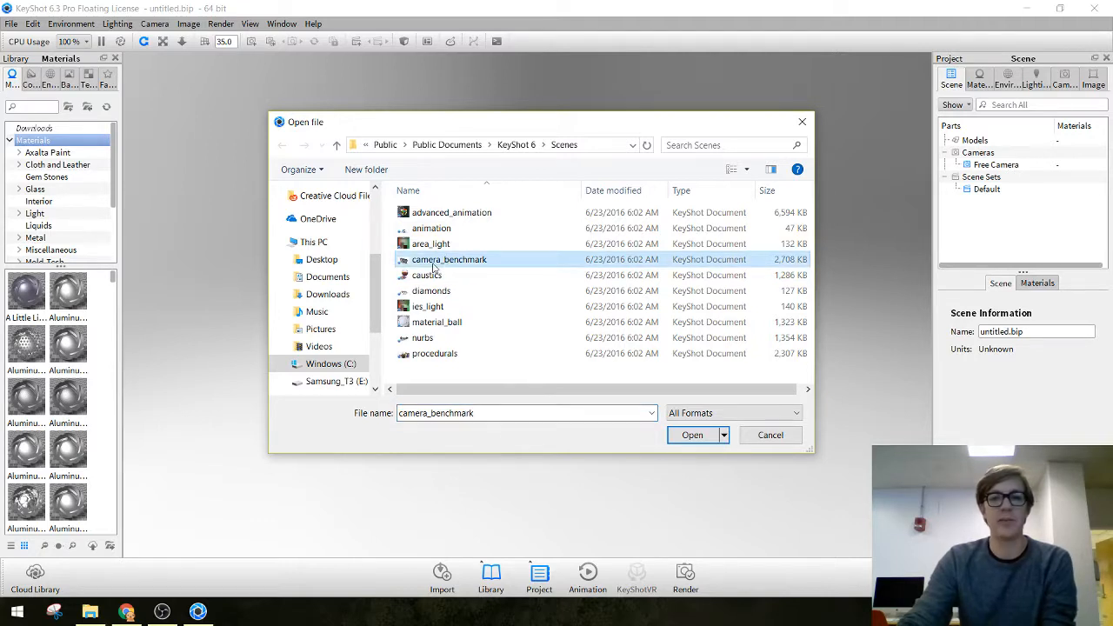
{"action": "left_click", "coordinate": [695, 435]}
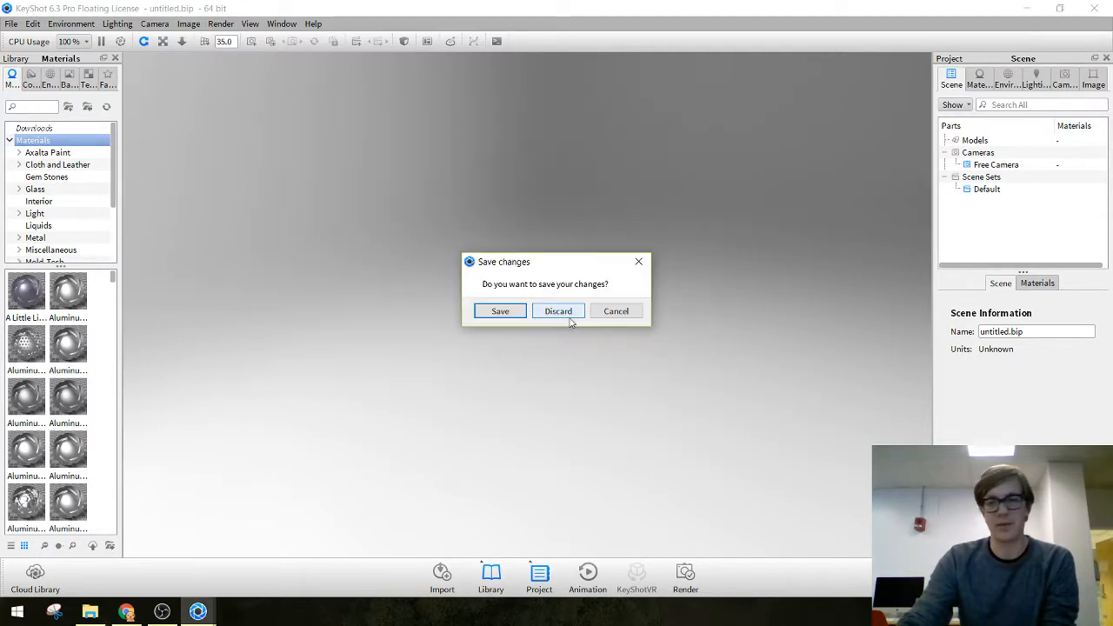
{"action": "left_click", "coordinate": [569, 311]}
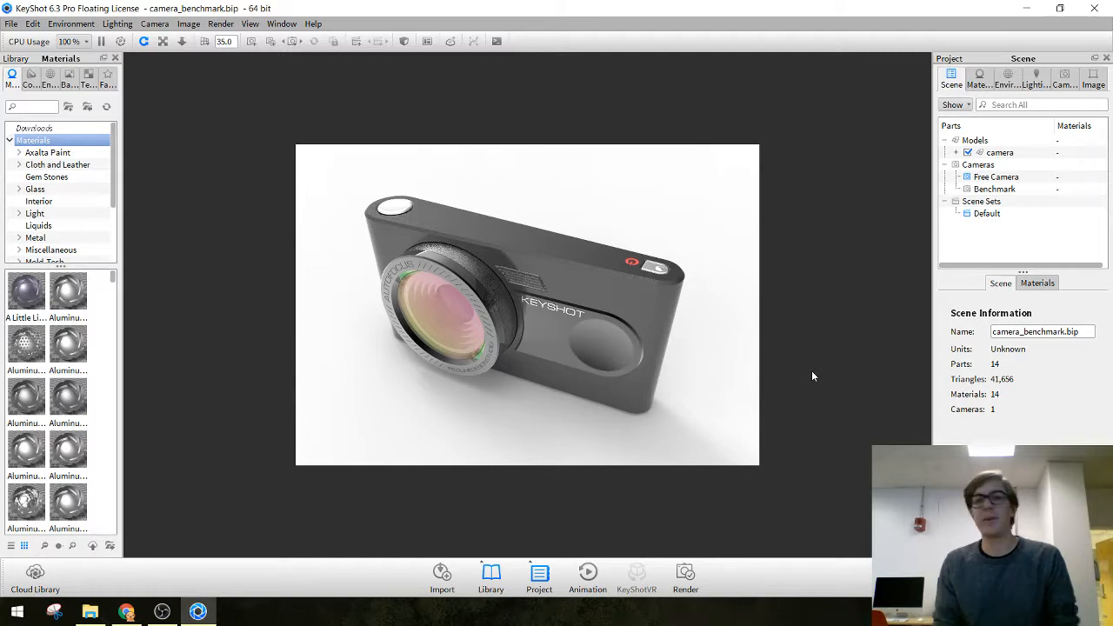
{"action": "key", "text": "h"}
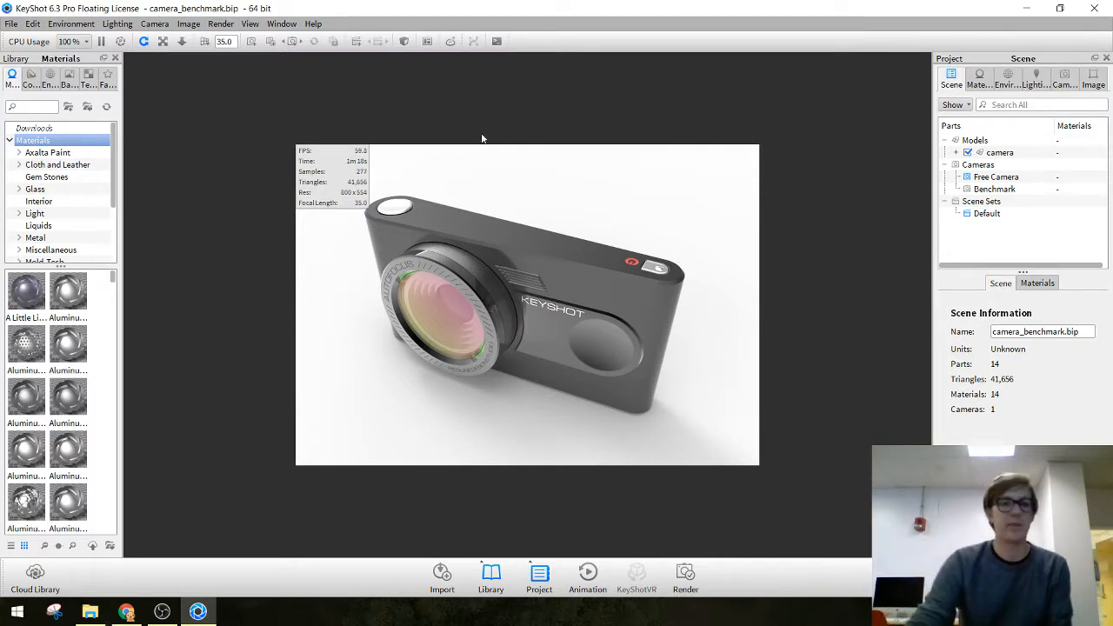
Start a new empty scene, discarding changes to camera_benchmark
{"action": "left_click", "coordinate": [11, 24]}
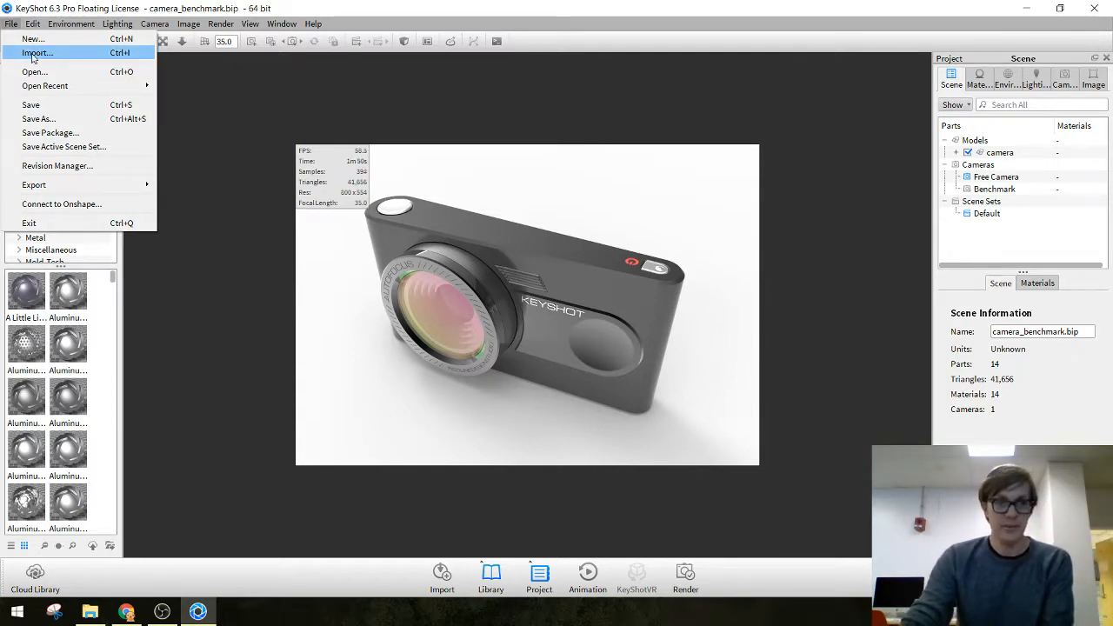
{"action": "left_click", "coordinate": [33, 38]}
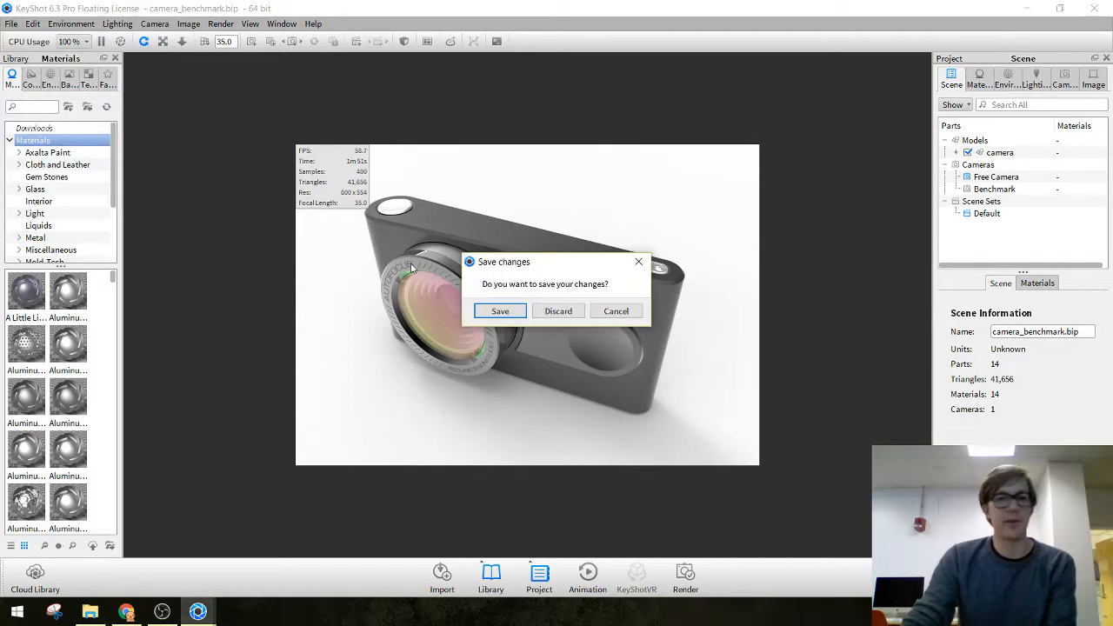
{"action": "left_click", "coordinate": [557, 312]}
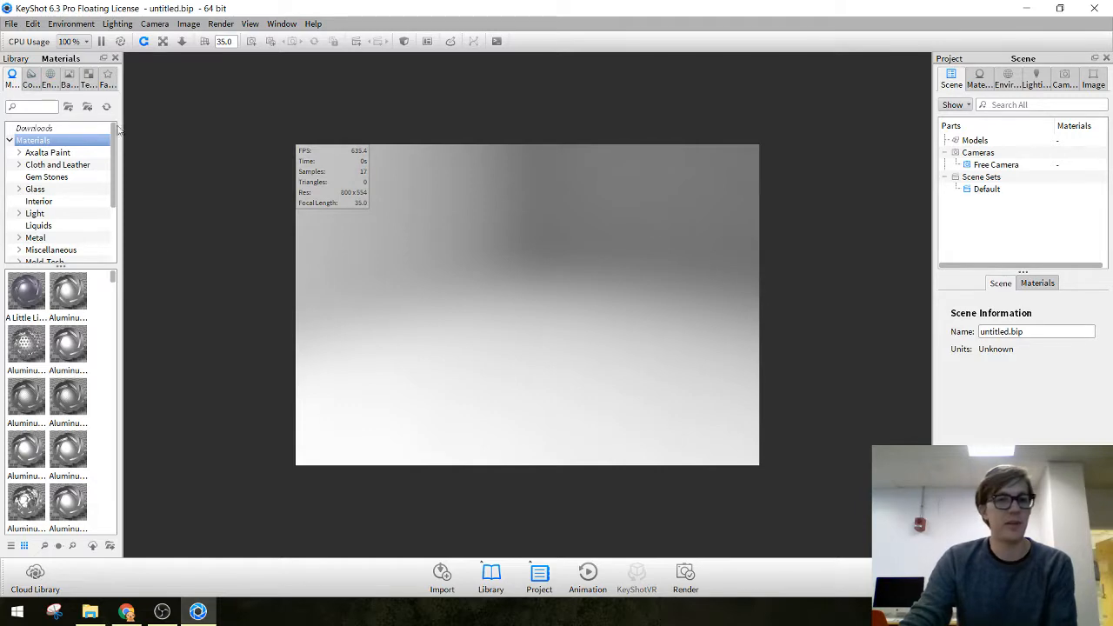
Close KeyShot without saving, relaunch KeyShot 6 64 Floating and dismiss the welcome window
{"action": "left_click", "coordinate": [1094, 8]}
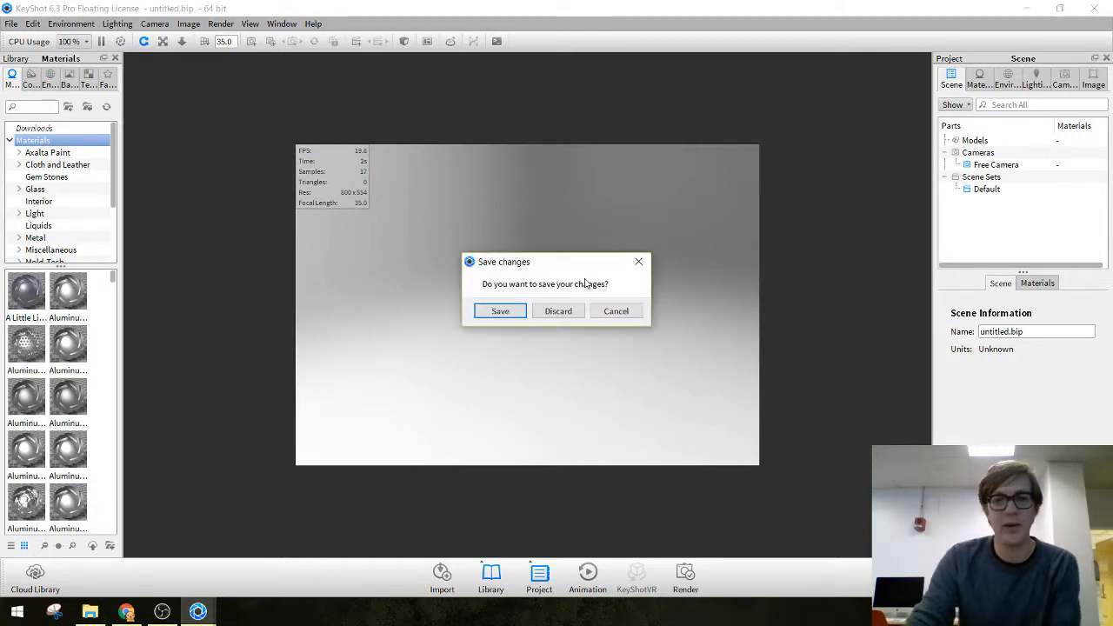
{"action": "left_click", "coordinate": [559, 311]}
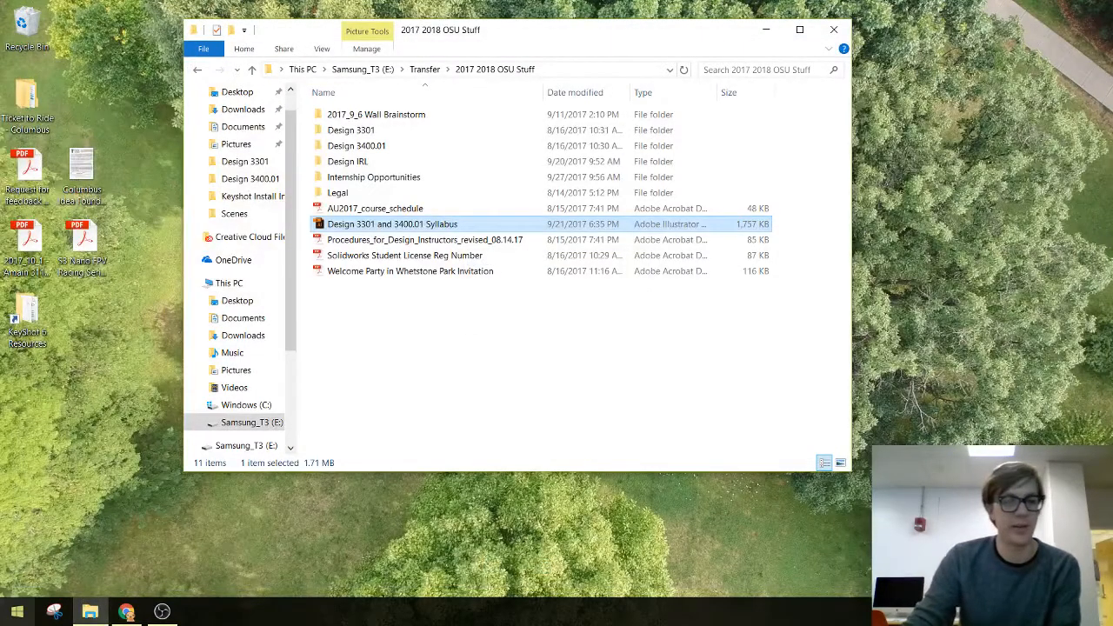
{"action": "left_click", "coordinate": [16, 613]}
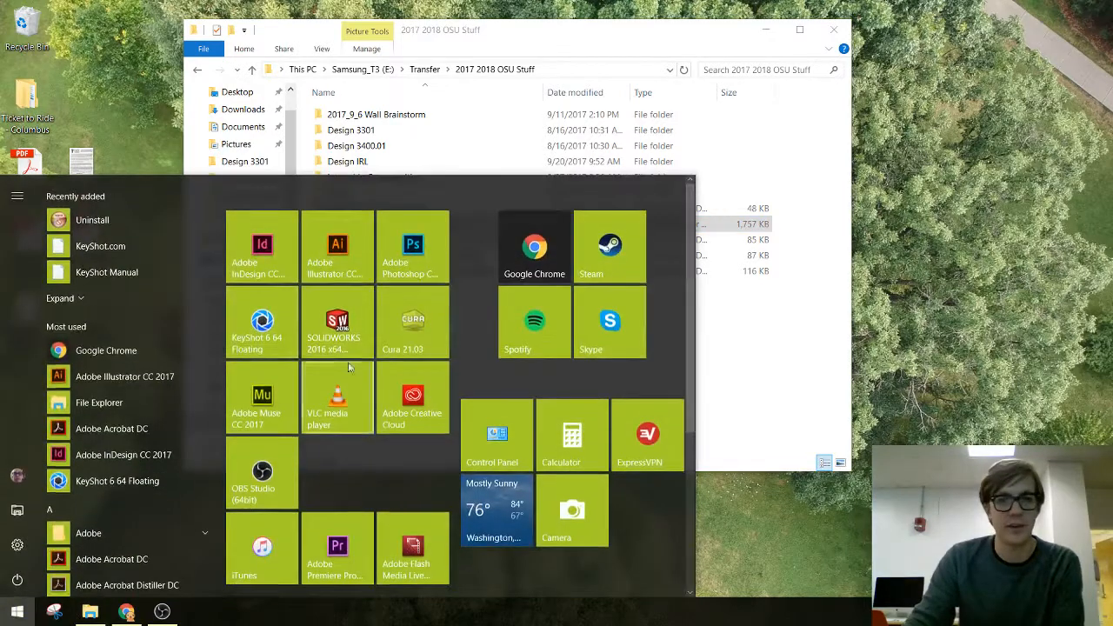
{"action": "left_click", "coordinate": [261, 324]}
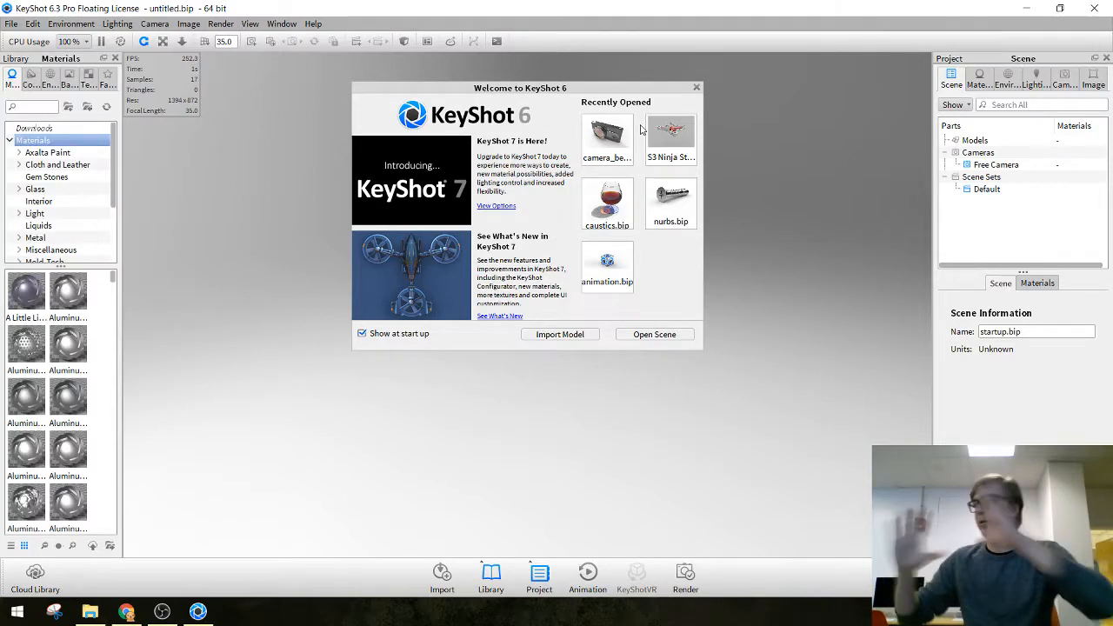
{"action": "left_click", "coordinate": [697, 87]}
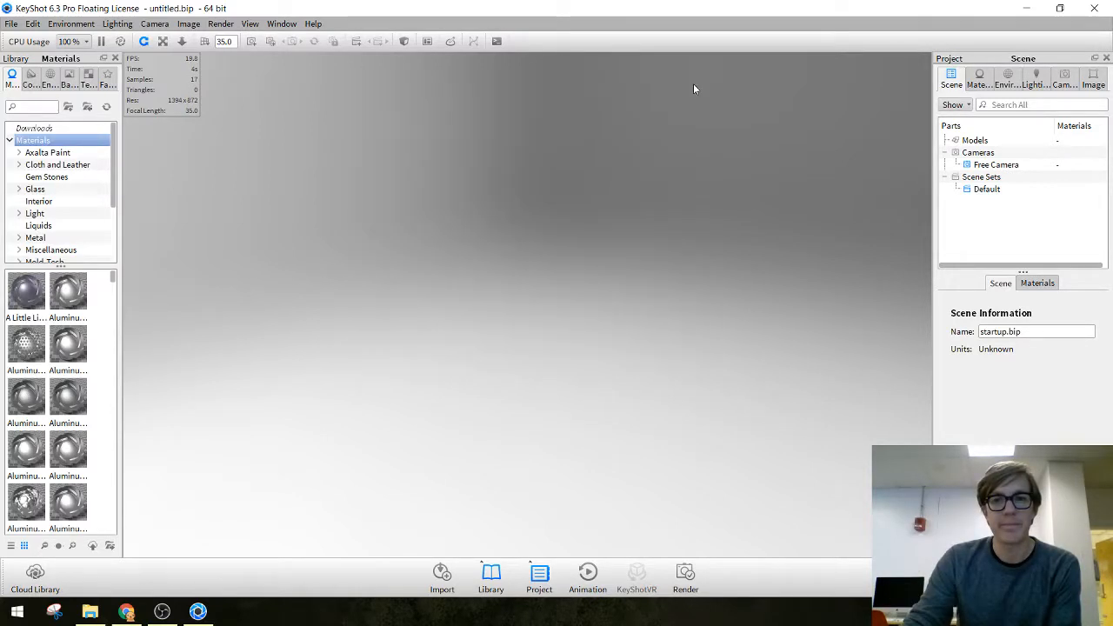
Start a model import and browse to the Design 3400.01 folder inside Transfer, 2017 2018 OSU Stuff
{"action": "left_click", "coordinate": [11, 24]}
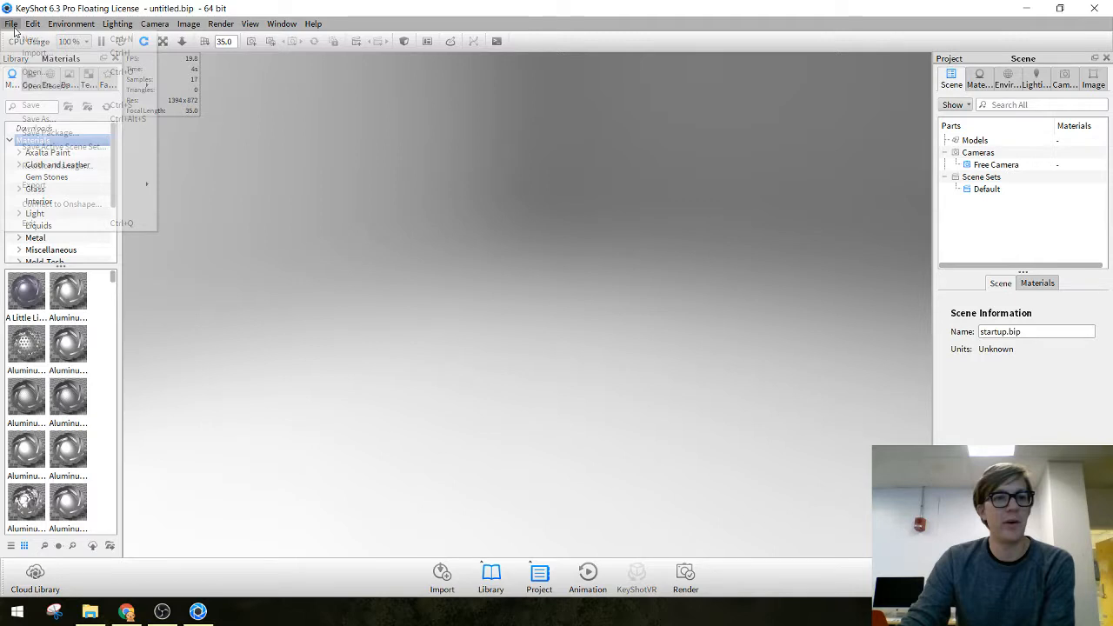
{"action": "left_click", "coordinate": [35, 53]}
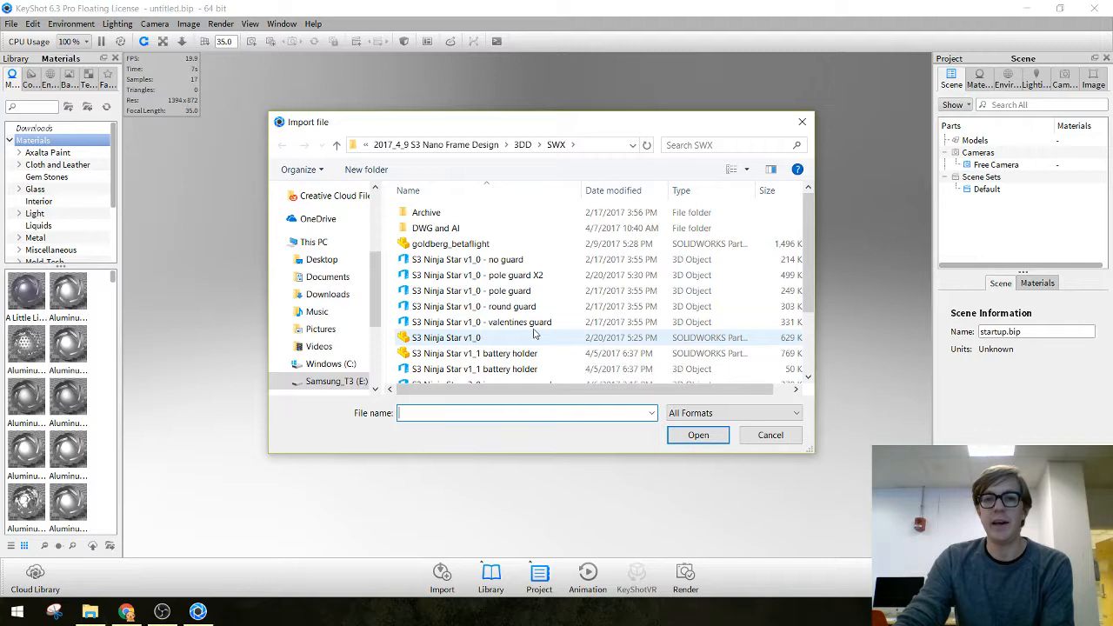
{"action": "left_click", "coordinate": [465, 148]}
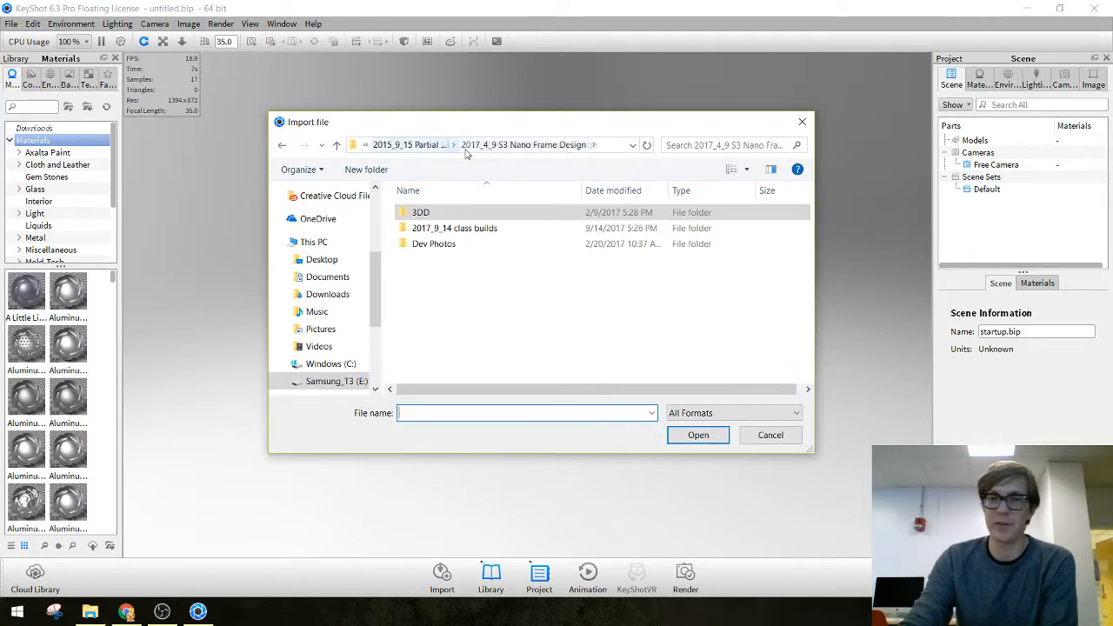
{"action": "left_click", "coordinate": [409, 144]}
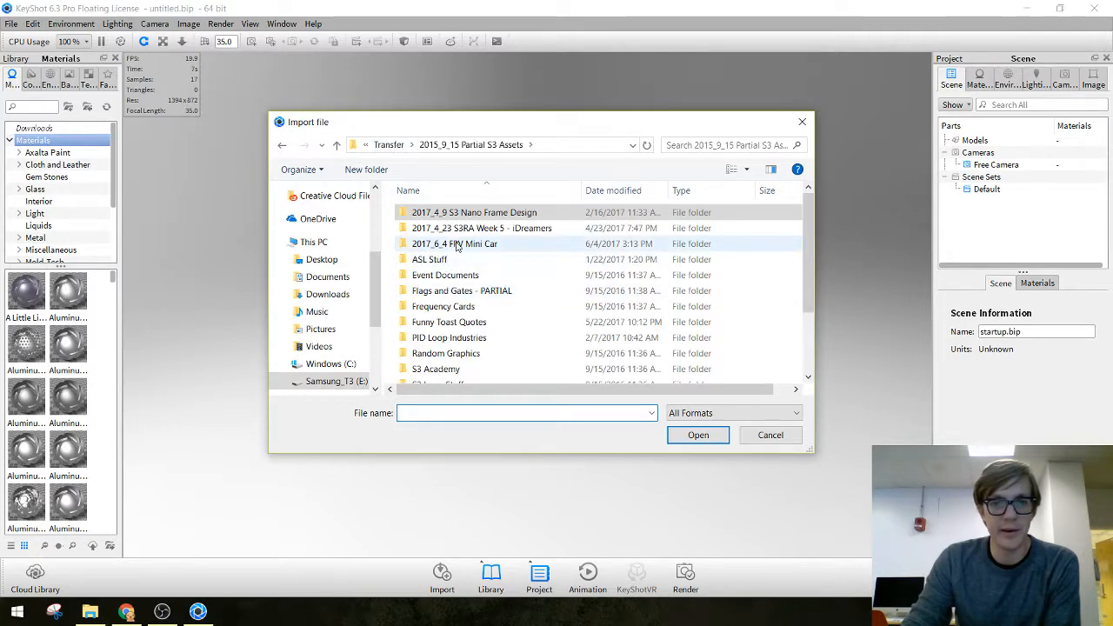
{"action": "left_click", "coordinate": [390, 144]}
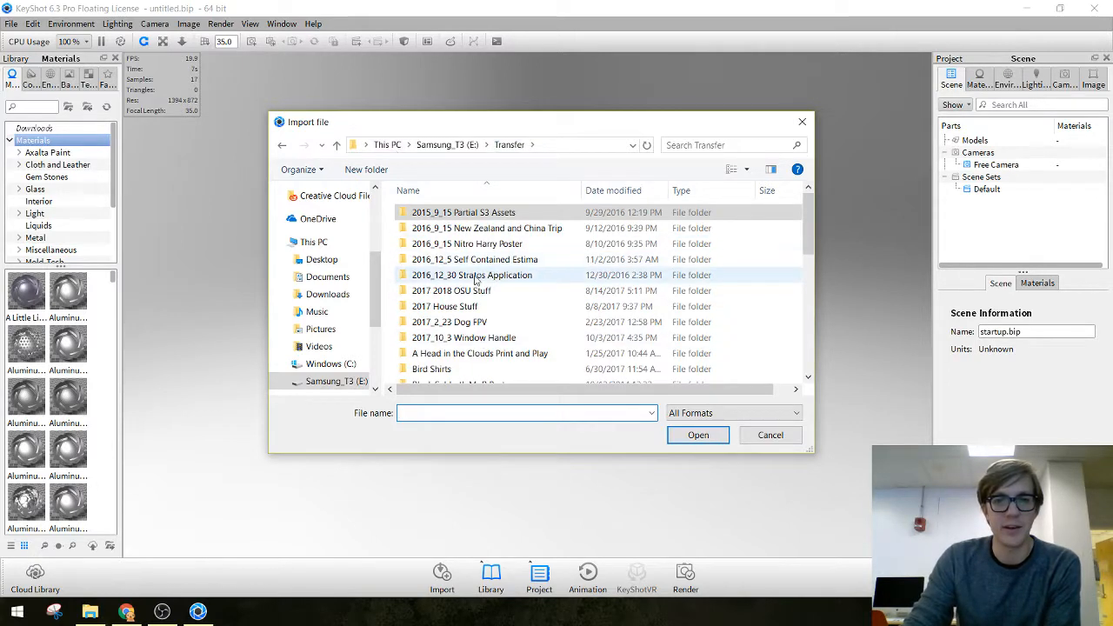
{"action": "double_click", "coordinate": [460, 290]}
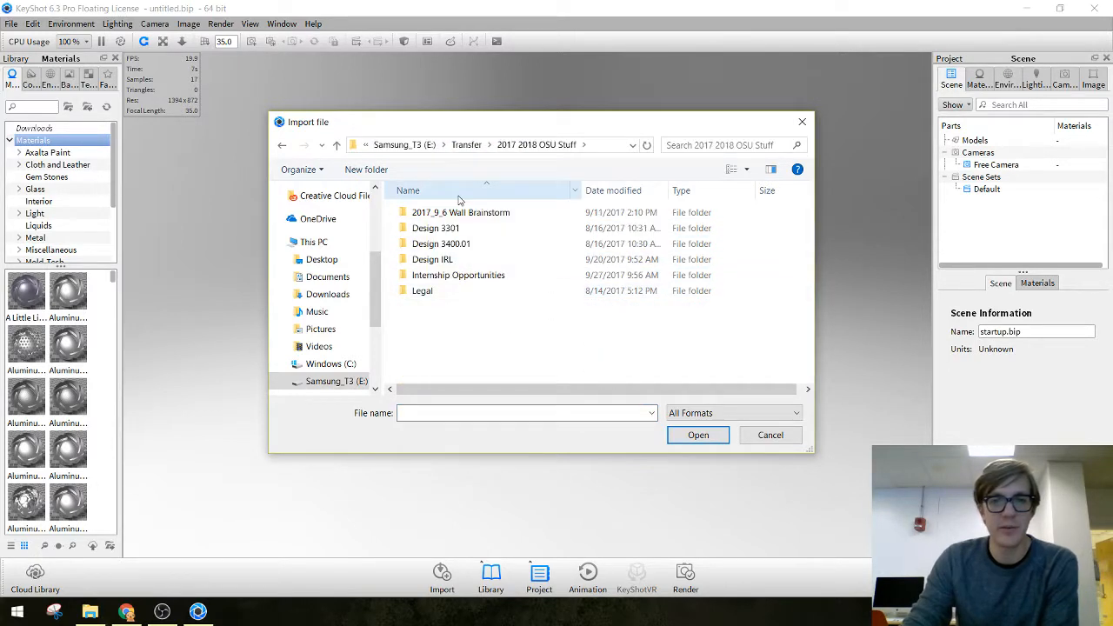
{"action": "double_click", "coordinate": [466, 246]}
{"action": "scroll", "coordinate": [496, 240], "scroll_direction": "down", "scroll_amount": 2}
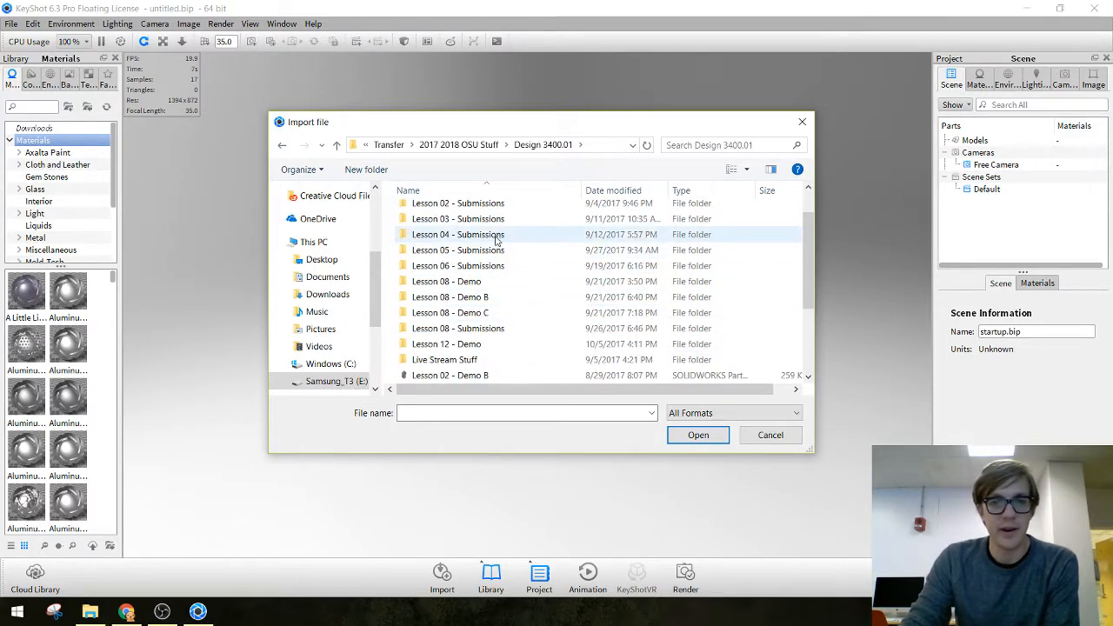
{"action": "double_click", "coordinate": [498, 235]}
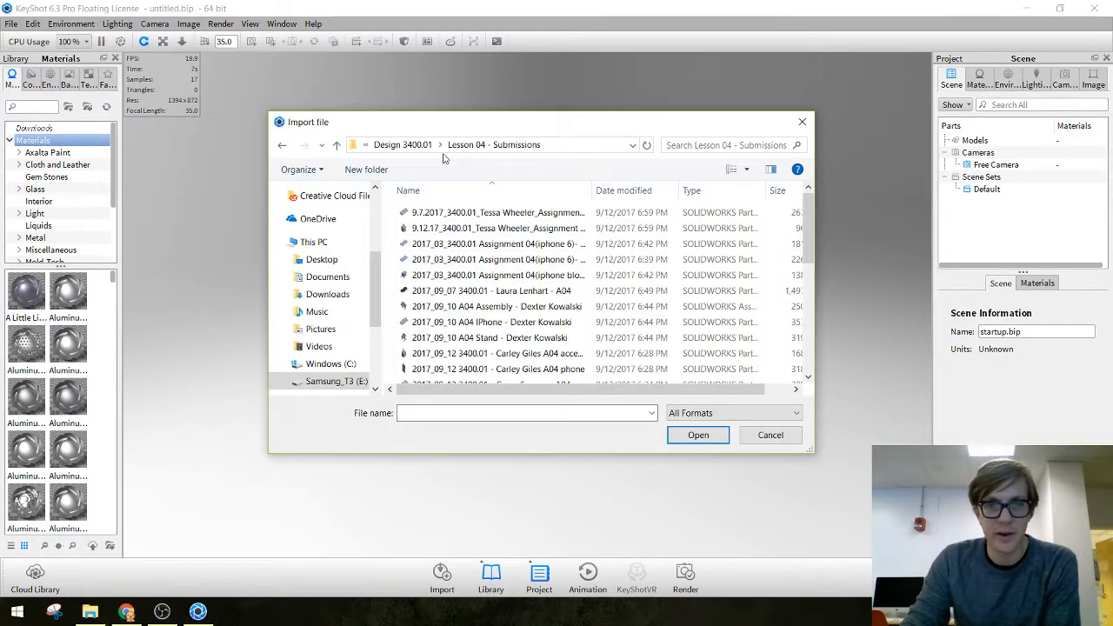
{"action": "left_click", "coordinate": [404, 145]}
{"action": "scroll", "coordinate": [514, 281], "scroll_direction": "down", "scroll_amount": 5}
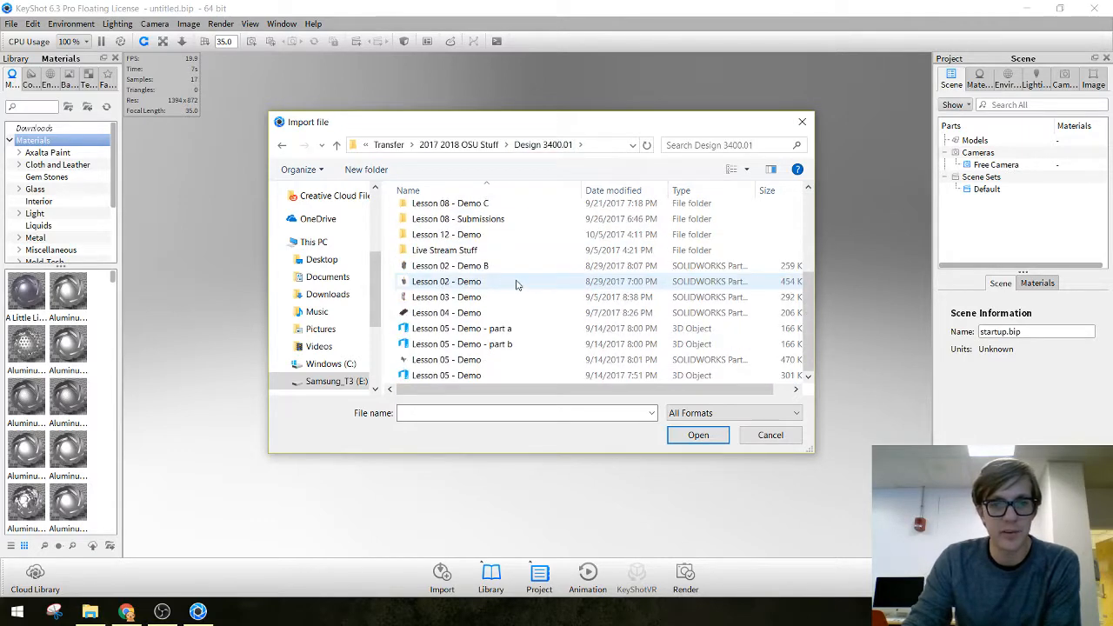
{"action": "scroll", "coordinate": [518, 280], "scroll_direction": "up", "scroll_amount": 5}
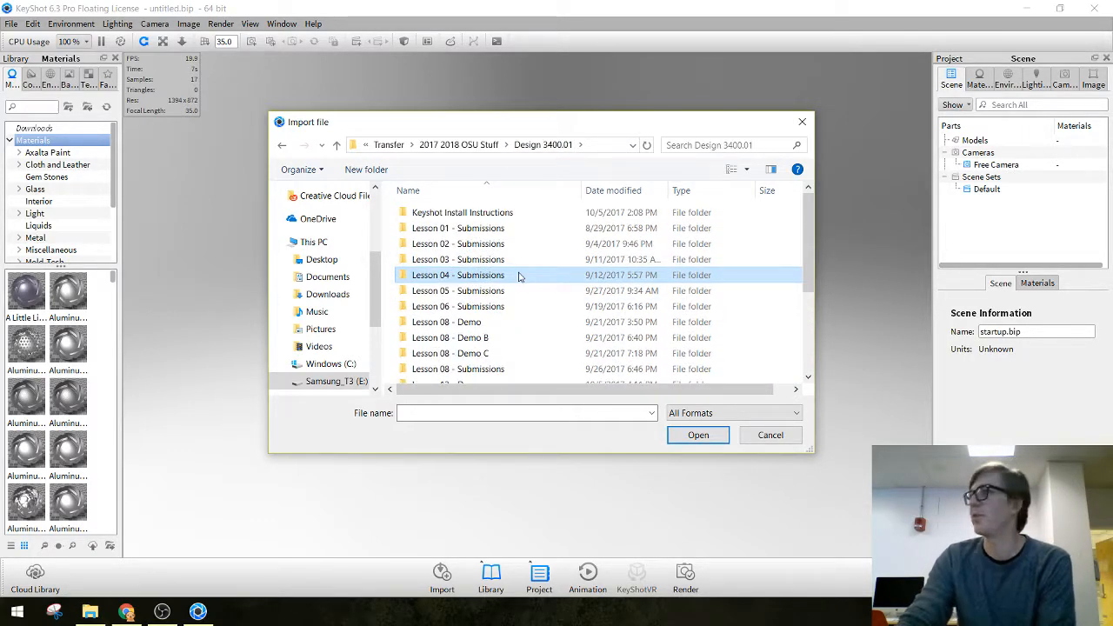
Import the student's 2017_09_10 A04 IPhone SolidWorks part from the Lesson 04 - Submissions folder with the default import settings
{"action": "double_click", "coordinate": [441, 276]}
{"action": "scroll", "coordinate": [550, 270], "scroll_direction": "down", "scroll_amount": 1}
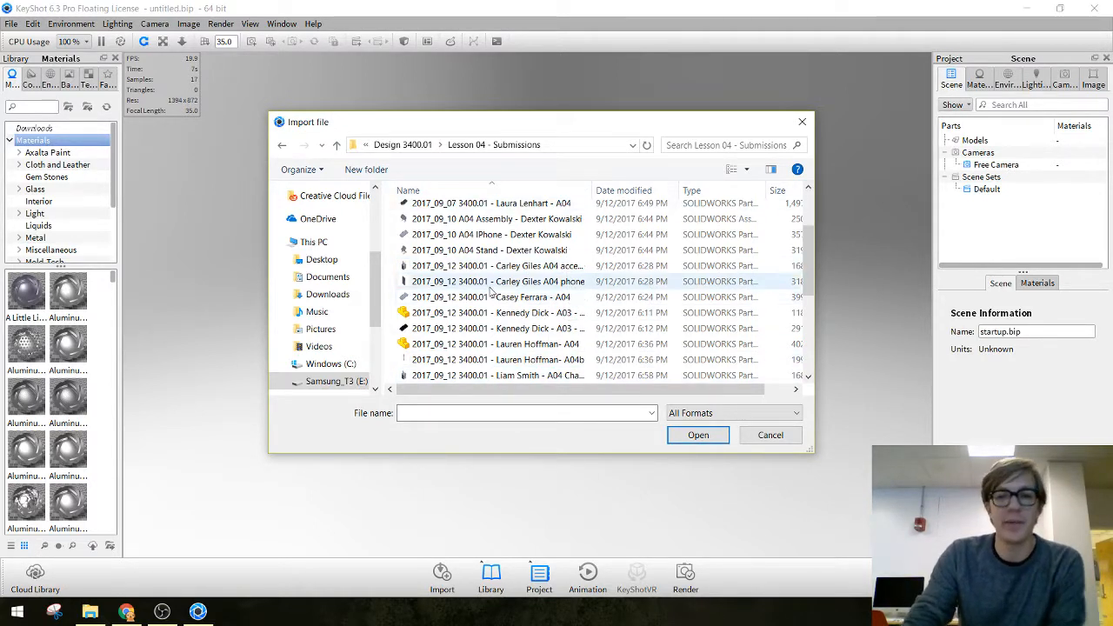
{"action": "left_click", "coordinate": [468, 237]}
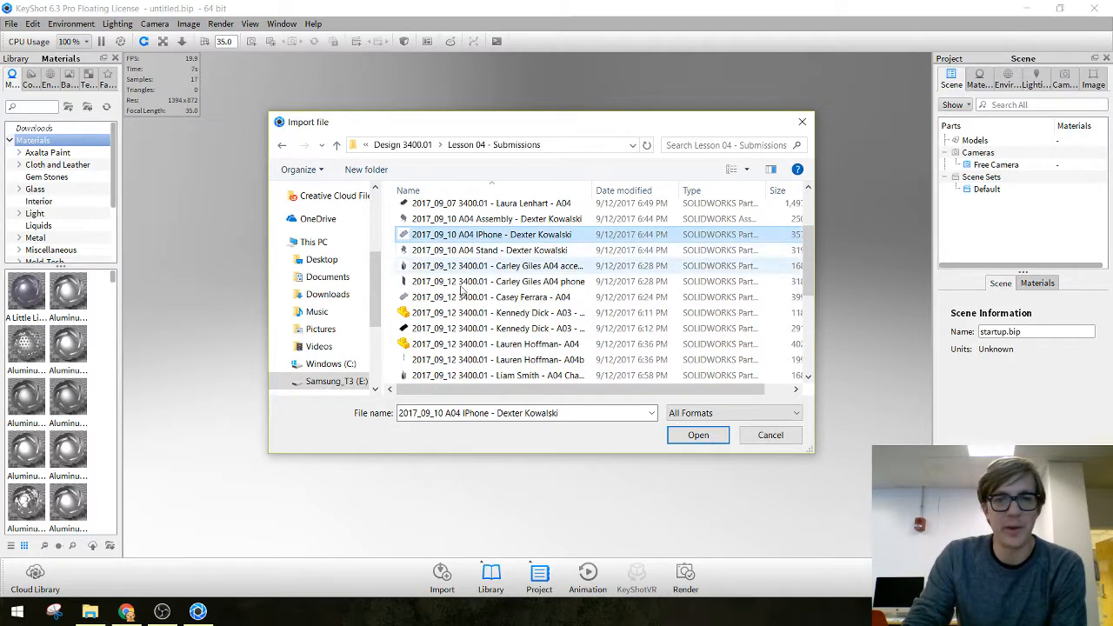
{"action": "left_click", "coordinate": [696, 435]}
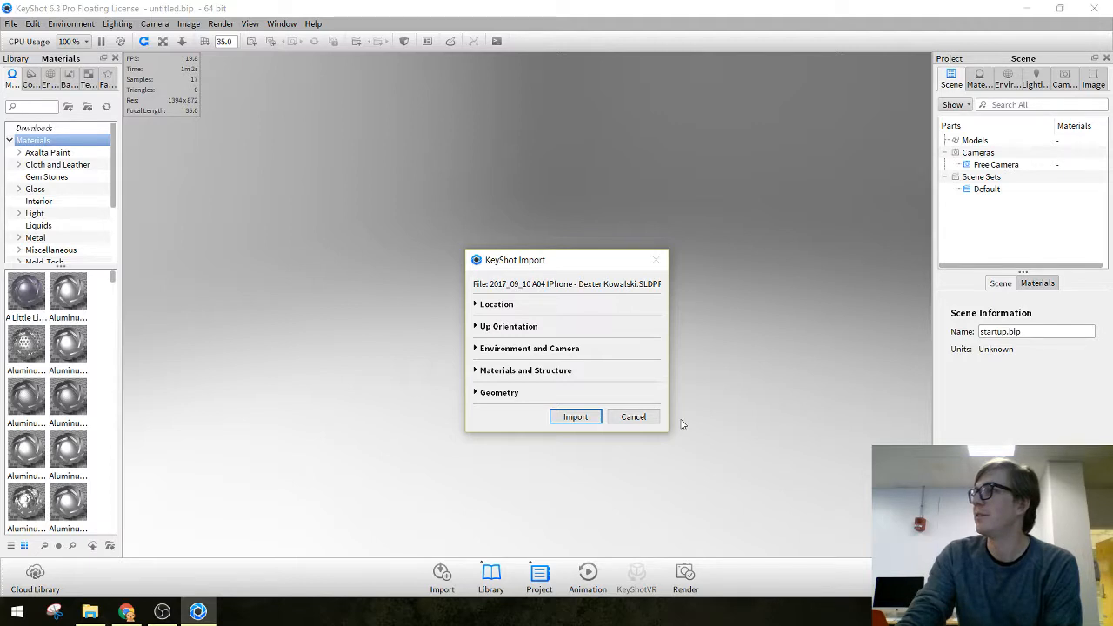
{"action": "left_click", "coordinate": [573, 418]}
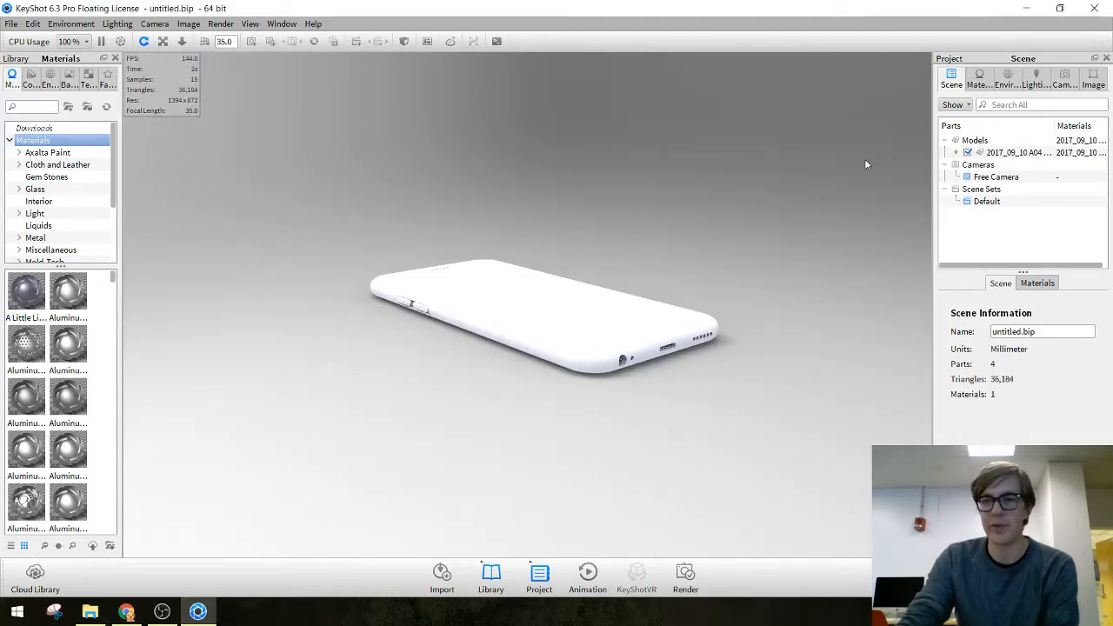
Look over the imported phone and review the project's material, environment, lighting and camera settings before returning to the scene tree
{"action": "left_click_drag", "start_coordinate": [864, 161], "coordinate": [616, 332]}
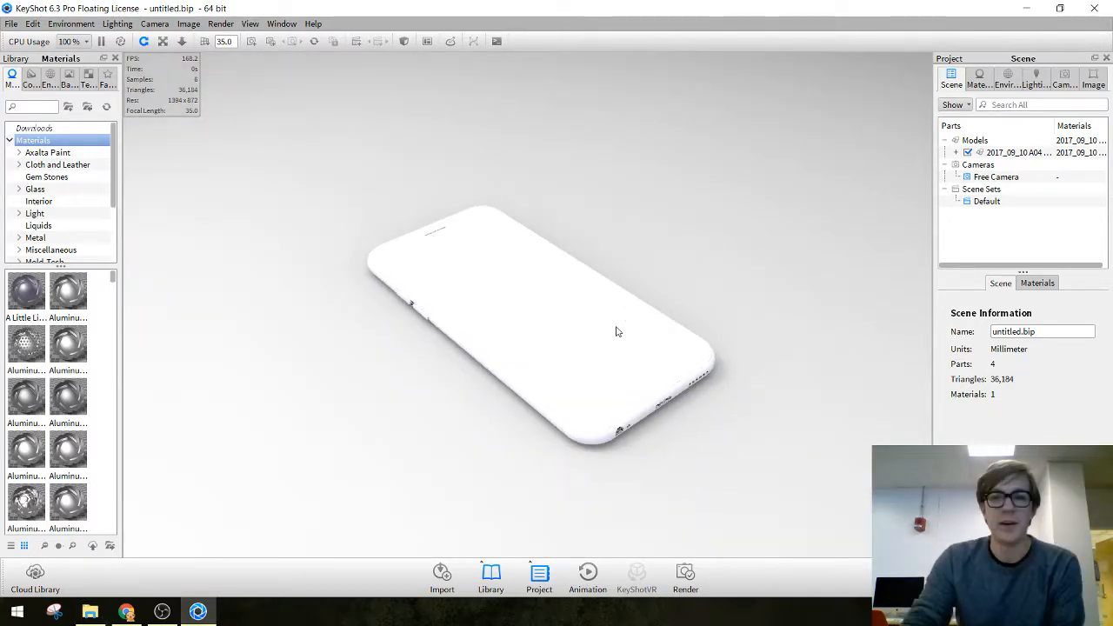
{"action": "left_click", "coordinate": [979, 78]}
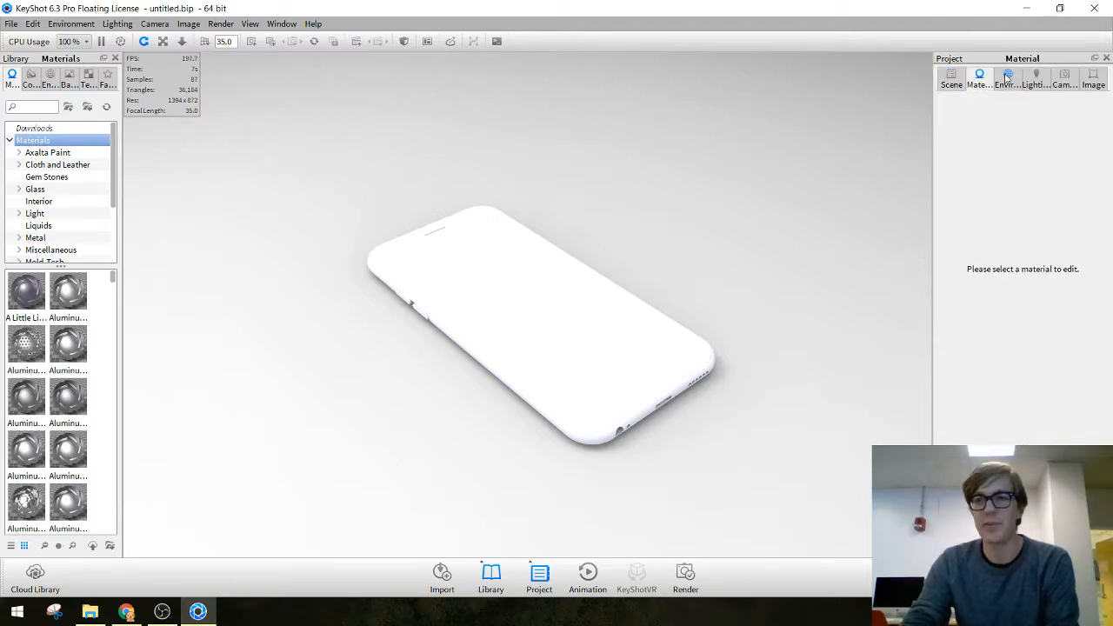
{"action": "left_click", "coordinate": [1006, 78]}
{"action": "left_click", "coordinate": [1035, 79]}
{"action": "left_click", "coordinate": [1064, 79]}
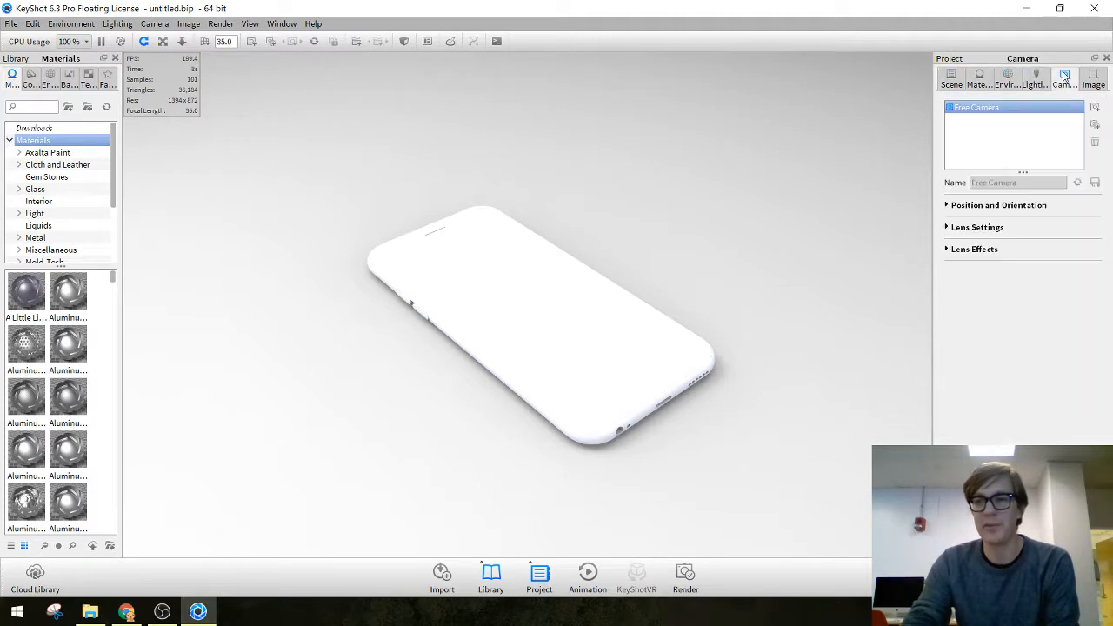
{"action": "left_click", "coordinate": [950, 78]}
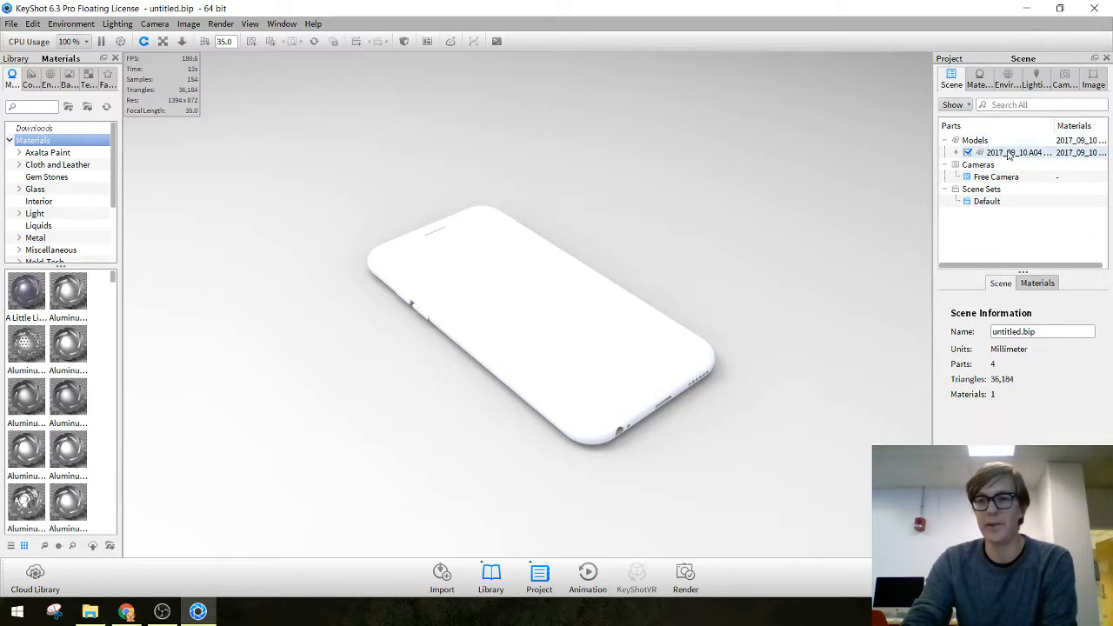
Expand the phone model in the scene tree and highlight each of its four parts, checking the body in the view
{"action": "left_click", "coordinate": [956, 152]}
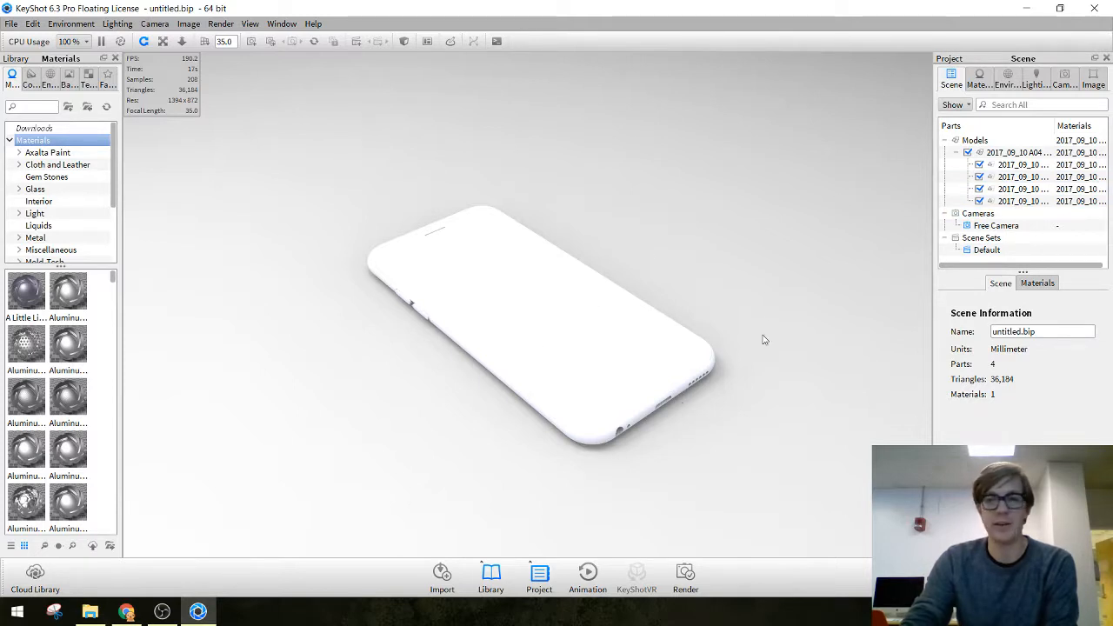
{"action": "left_click", "coordinate": [1023, 164]}
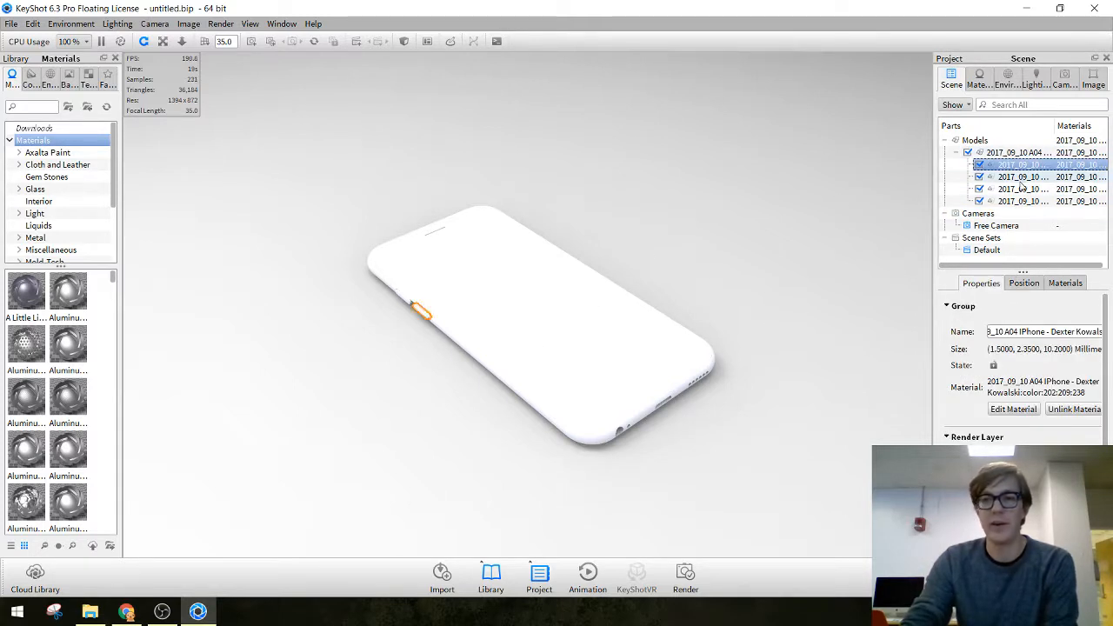
{"action": "left_click", "coordinate": [1020, 177]}
{"action": "left_click", "coordinate": [1016, 189]}
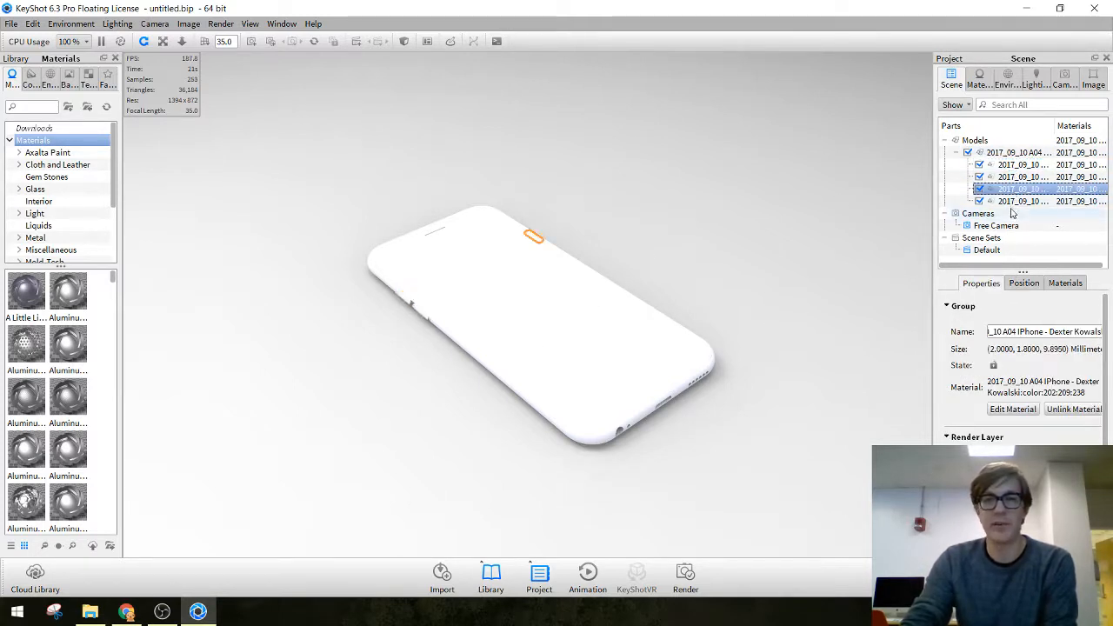
{"action": "left_click", "coordinate": [1016, 201]}
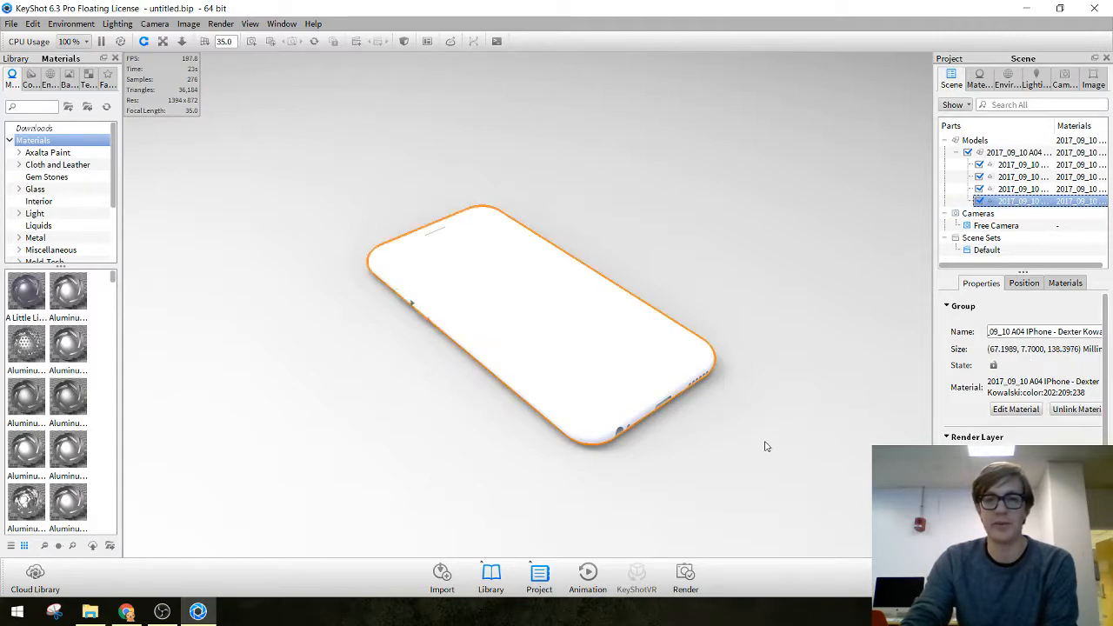
{"action": "left_click_drag", "start_coordinate": [745, 420], "coordinate": [666, 336]}
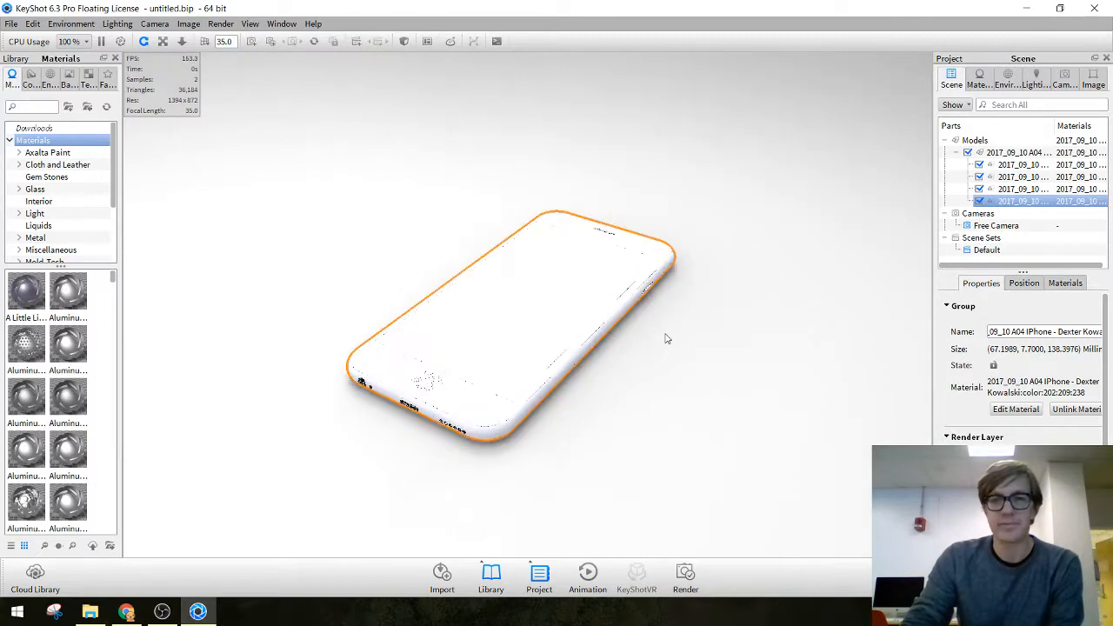
{"action": "left_click", "coordinate": [666, 338]}
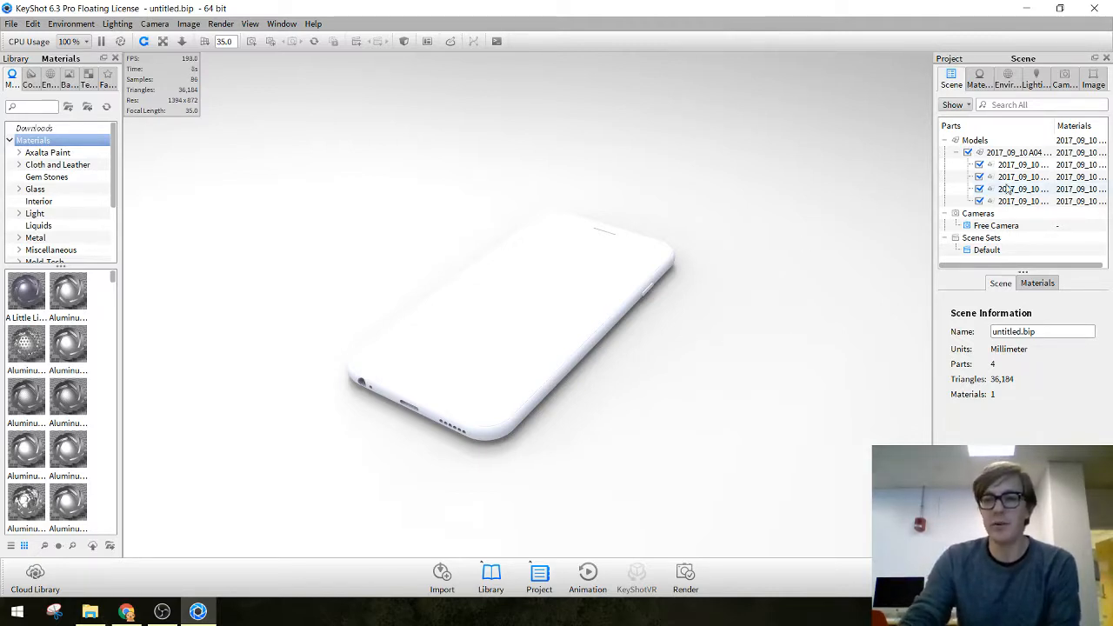
{"action": "left_click", "coordinate": [534, 283]}
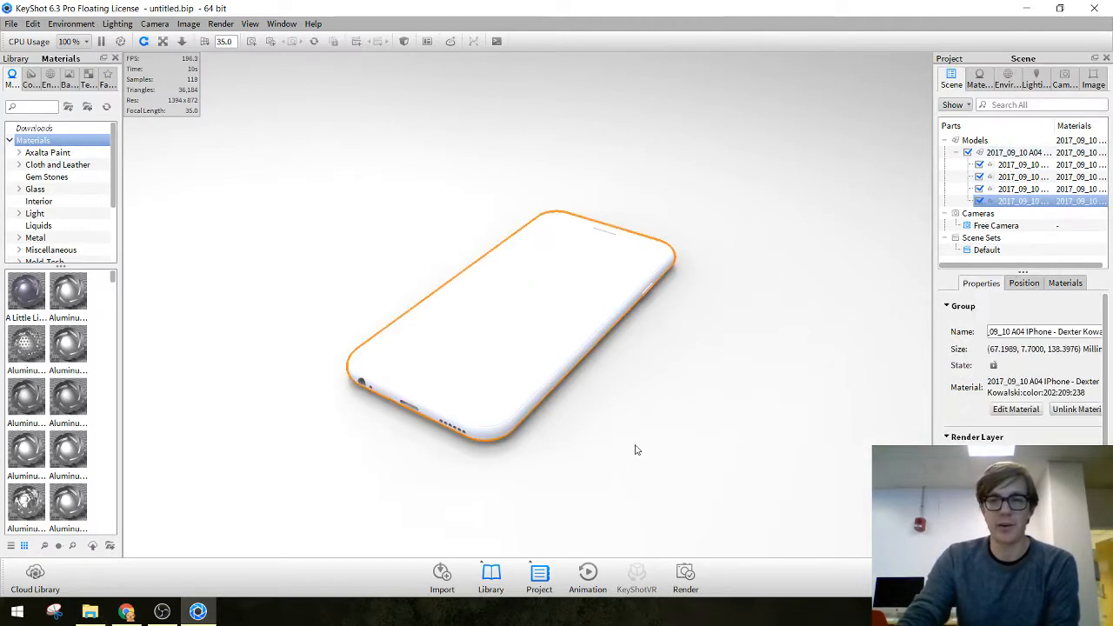
Select the whole phone model in the scene tree and set its Y translation to 30
{"action": "left_click", "coordinate": [1019, 153]}
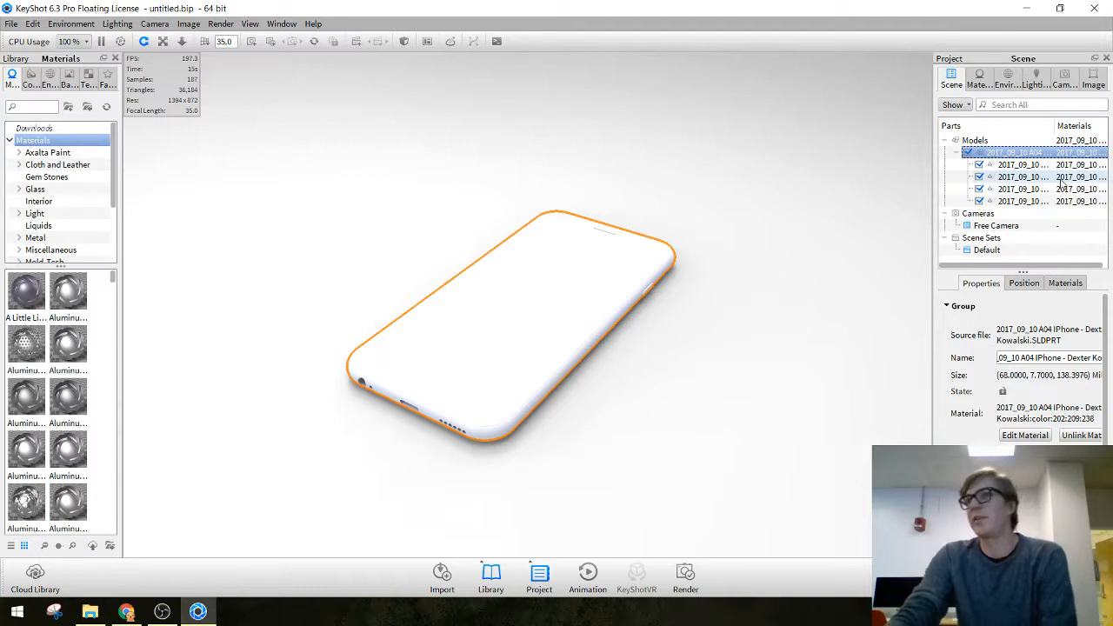
{"action": "left_click", "coordinate": [957, 154]}
{"action": "left_click", "coordinate": [957, 154]}
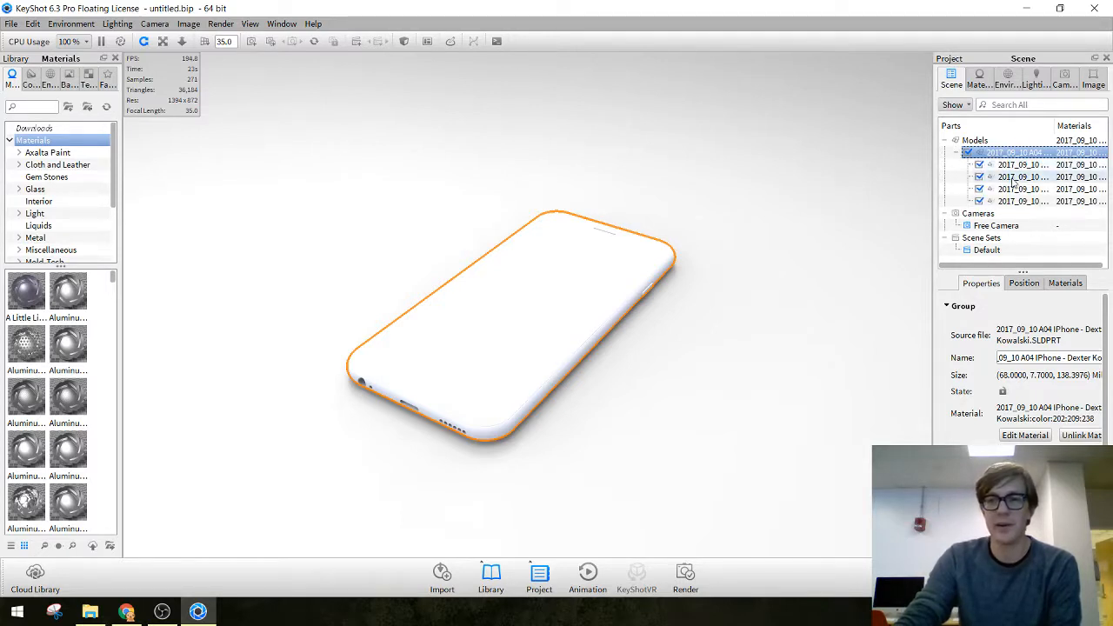
{"action": "left_click", "coordinate": [1017, 285]}
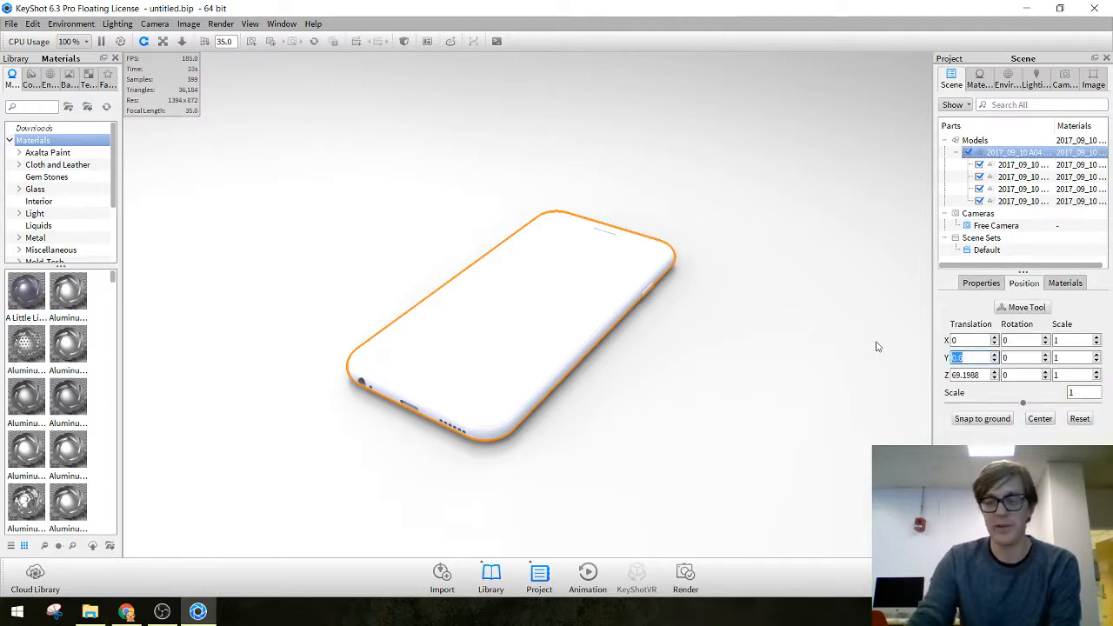
{"action": "type", "text": "30"}
{"action": "key", "text": "Return"}
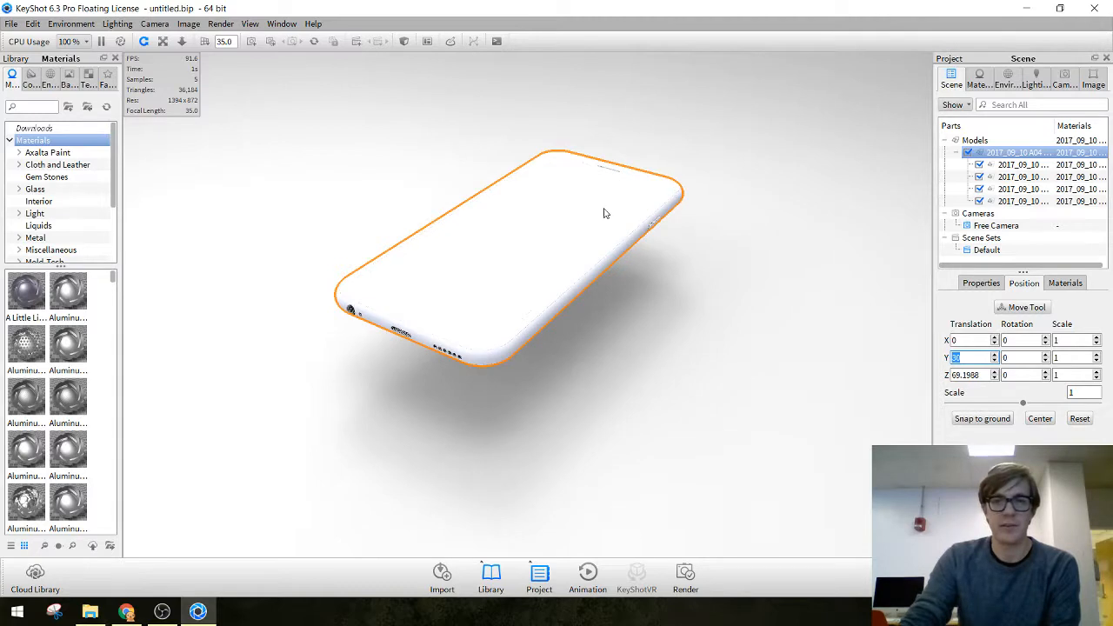
{"action": "left_click", "coordinate": [1027, 307]}
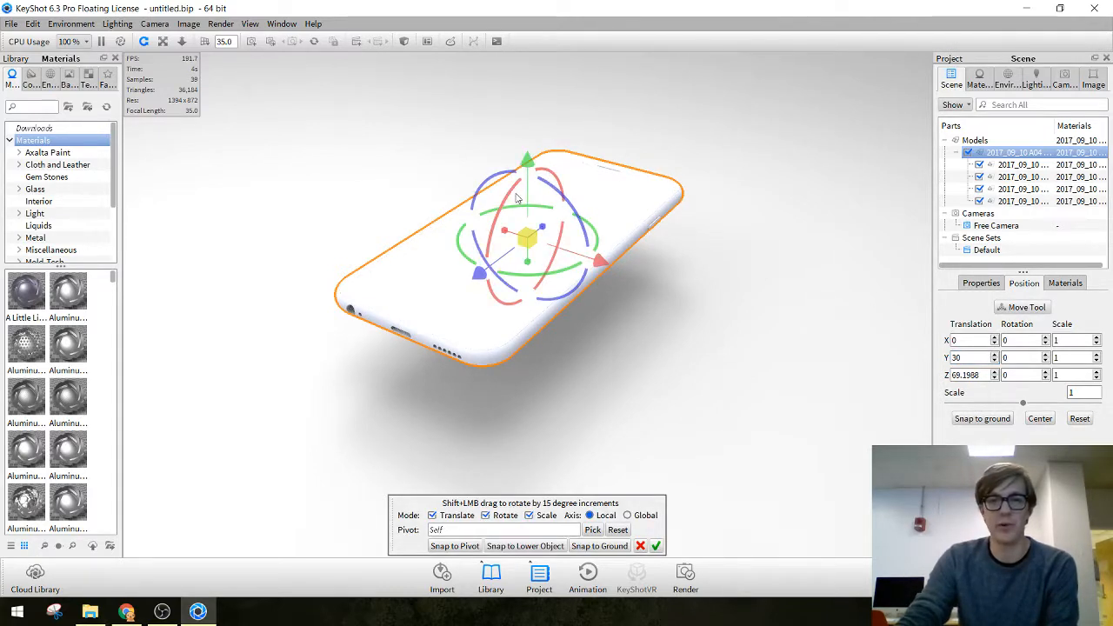
{"action": "left_click_drag", "start_coordinate": [517, 198], "coordinate": [542, 224]}
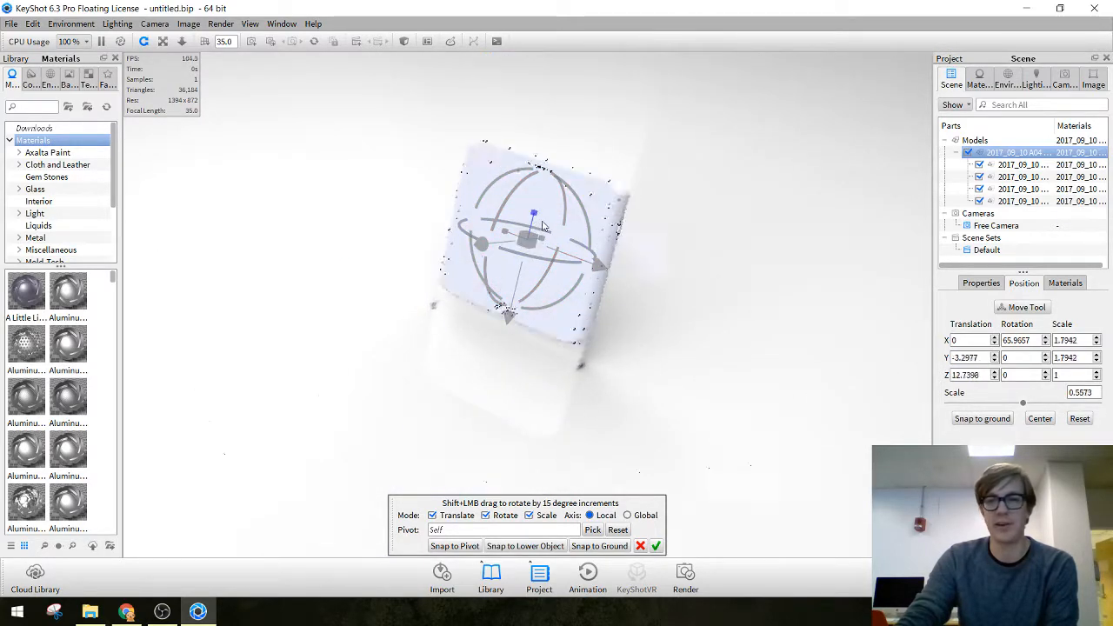
{"action": "left_click", "coordinate": [640, 546]}
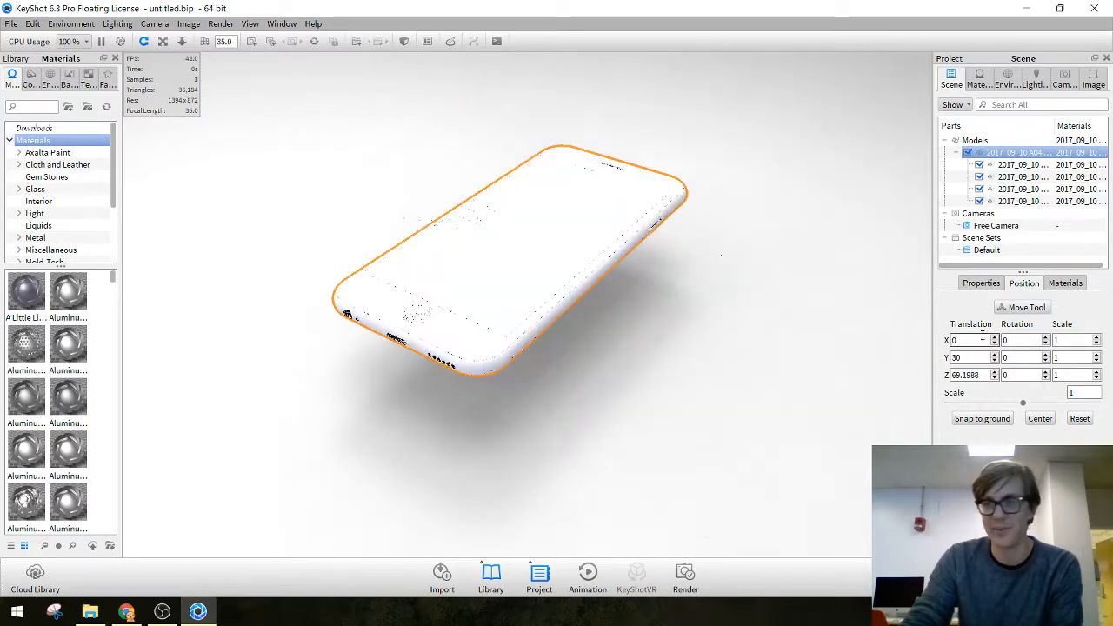
Use the Move Tool to shift the phone and stand it up, rotated about 68° in X and 9° in Y, snapped to the ground
{"action": "left_click", "coordinate": [1023, 307]}
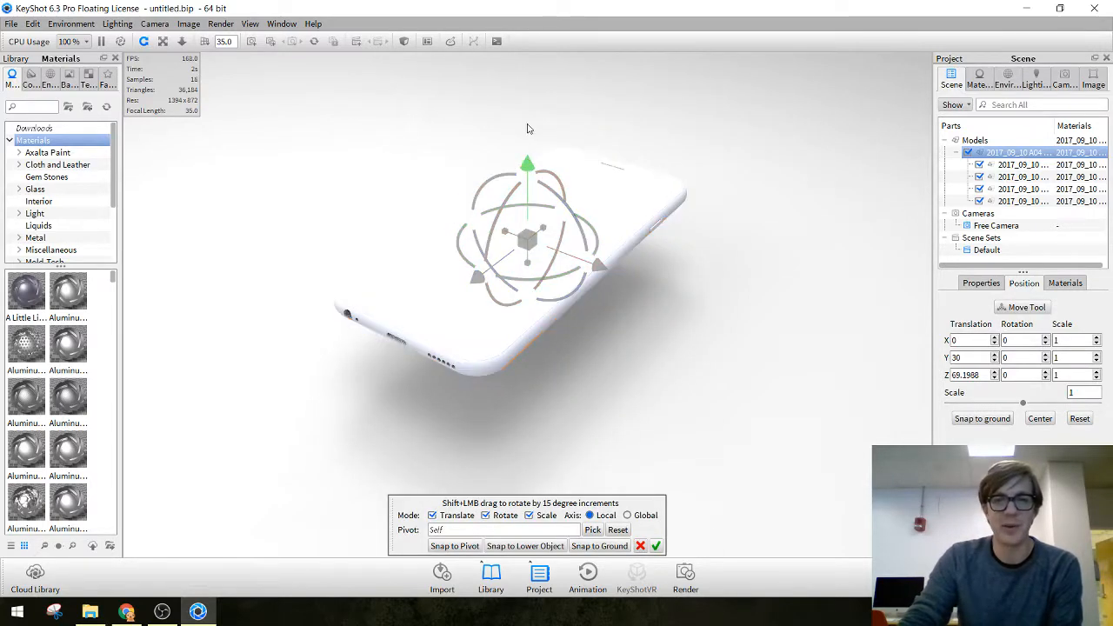
{"action": "left_click_drag", "start_coordinate": [527, 129], "coordinate": [527, 75]}
{"action": "left_click_drag", "start_coordinate": [599, 173], "coordinate": [695, 203]}
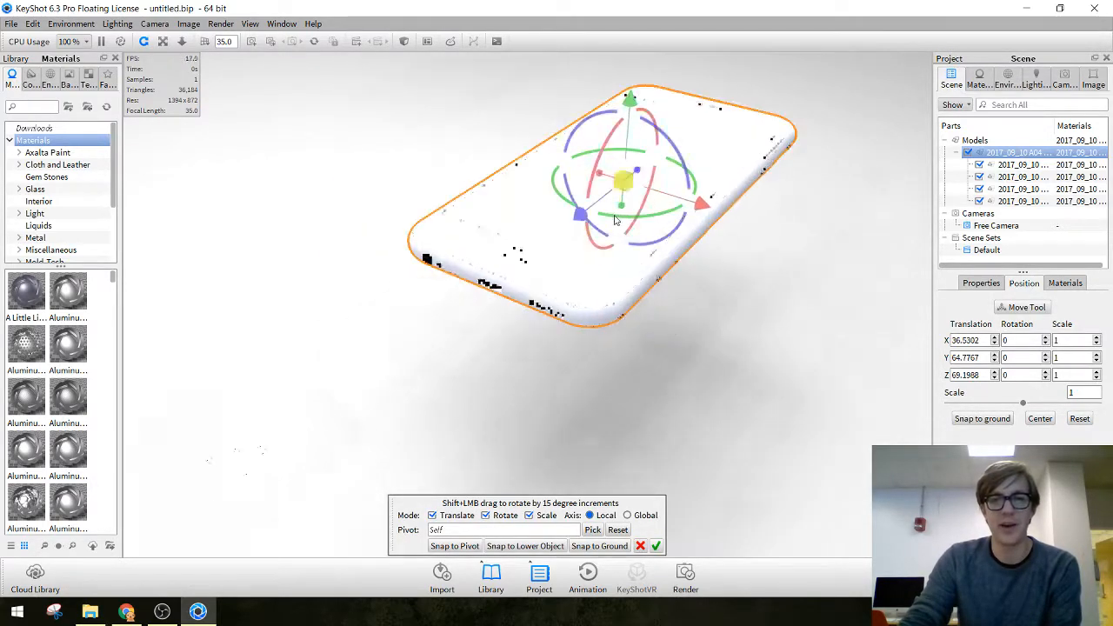
{"action": "mouse_move", "coordinate": [614, 220]}
{"action": "left_mouse_down"}
{"action": "mouse_move", "coordinate": [600, 174]}
{"action": "mouse_move", "coordinate": [619, 139]}
{"action": "mouse_move", "coordinate": [600, 204]}
{"action": "left_mouse_up"}
{"action": "scroll", "coordinate": [808, 208], "scroll_direction": "down", "scroll_amount": 3}
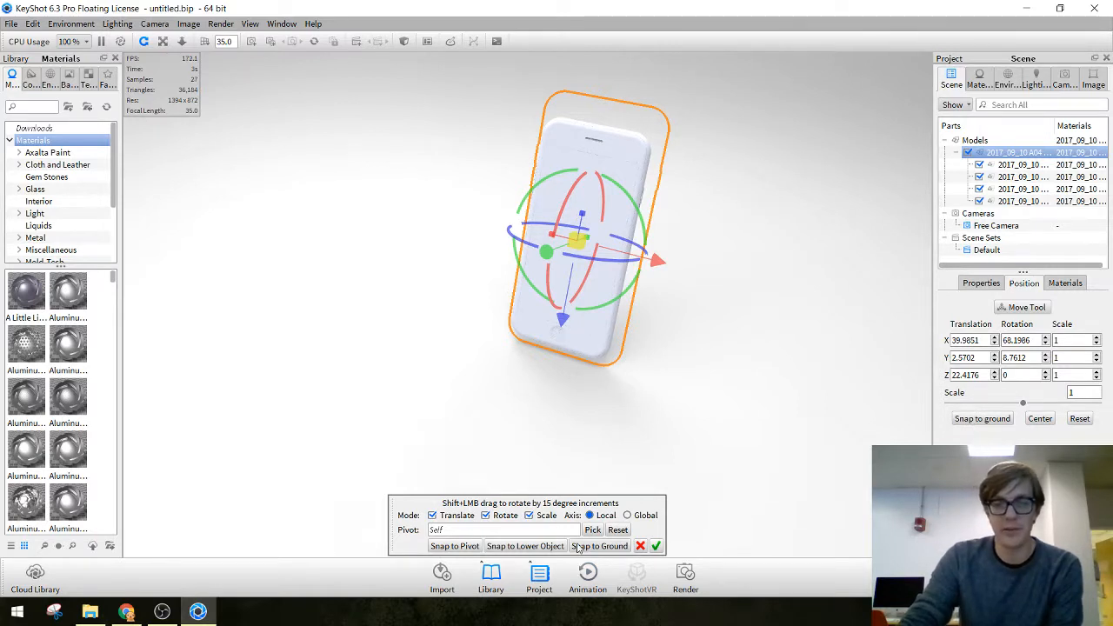
{"action": "left_click", "coordinate": [976, 420]}
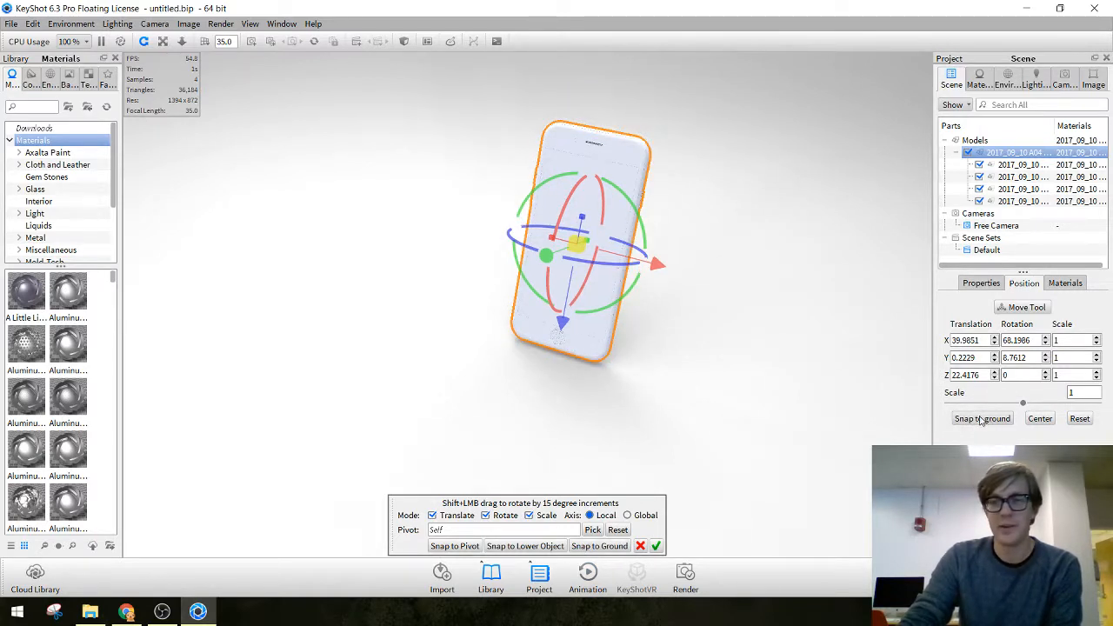
{"action": "left_click", "coordinate": [656, 546]}
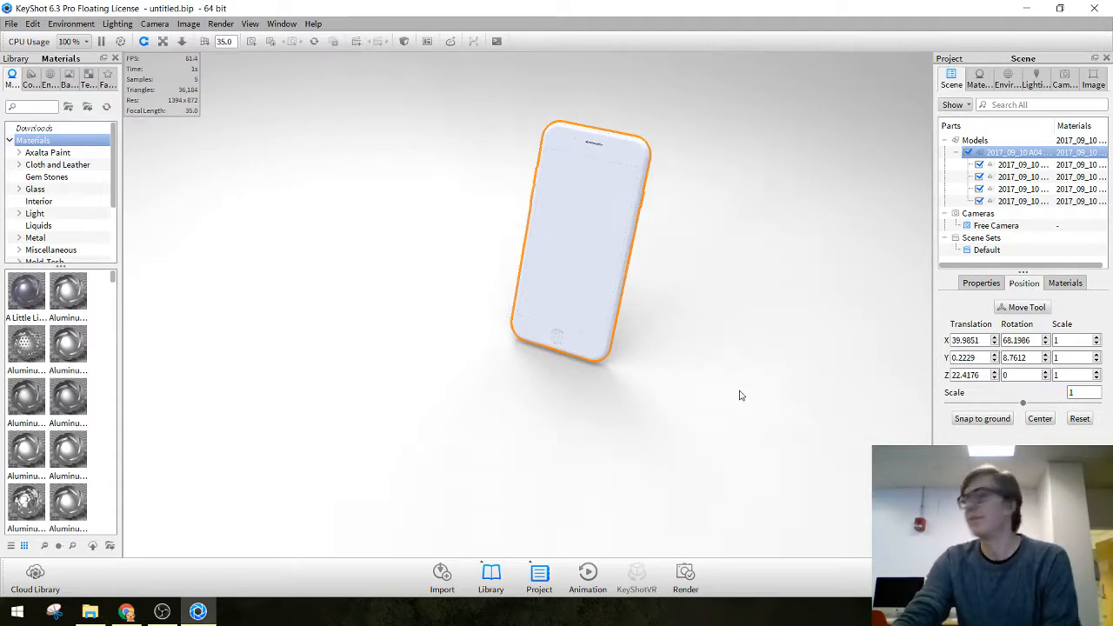
Widen the material library to fit four thumbnail columns, and practise zooming, panning and orbiting around the upright phone
{"action": "left_click_drag", "start_coordinate": [658, 392], "coordinate": [653, 356]}
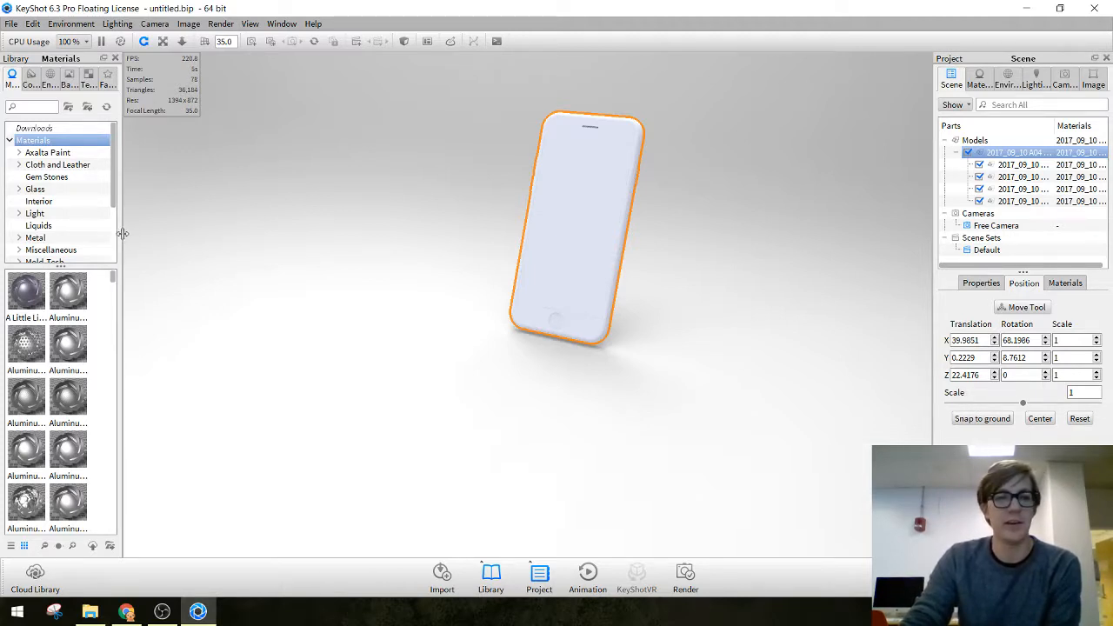
{"action": "left_click_drag", "start_coordinate": [122, 237], "coordinate": [185, 233]}
{"action": "scroll", "coordinate": [644, 180], "scroll_direction": "up", "scroll_amount": 5}
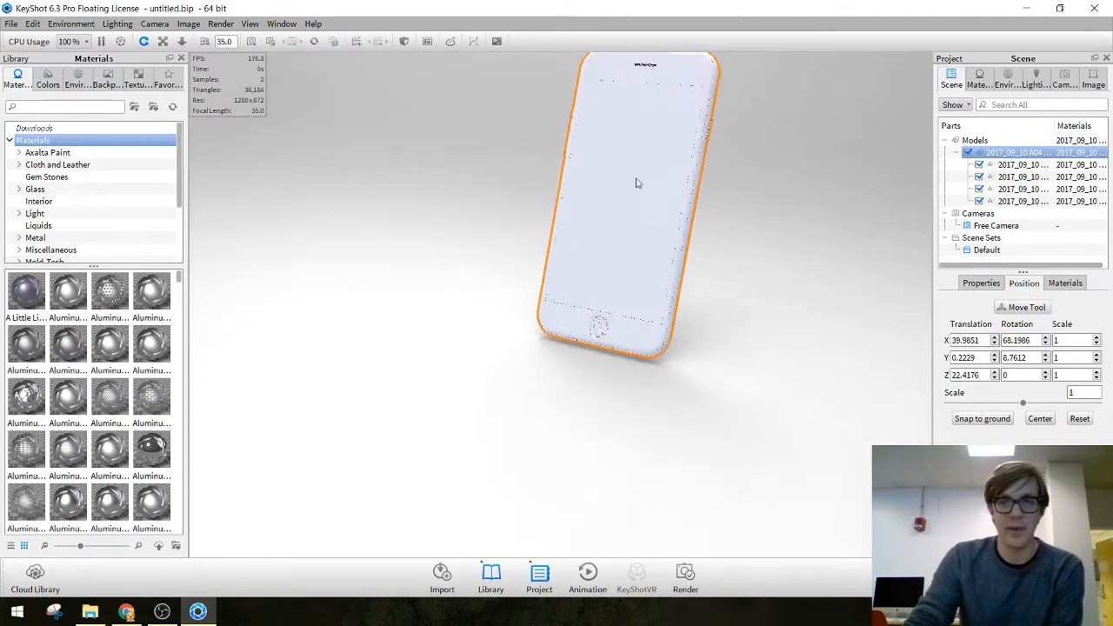
{"action": "middle_click_drag", "start_coordinate": [644, 224], "coordinate": [616, 239]}
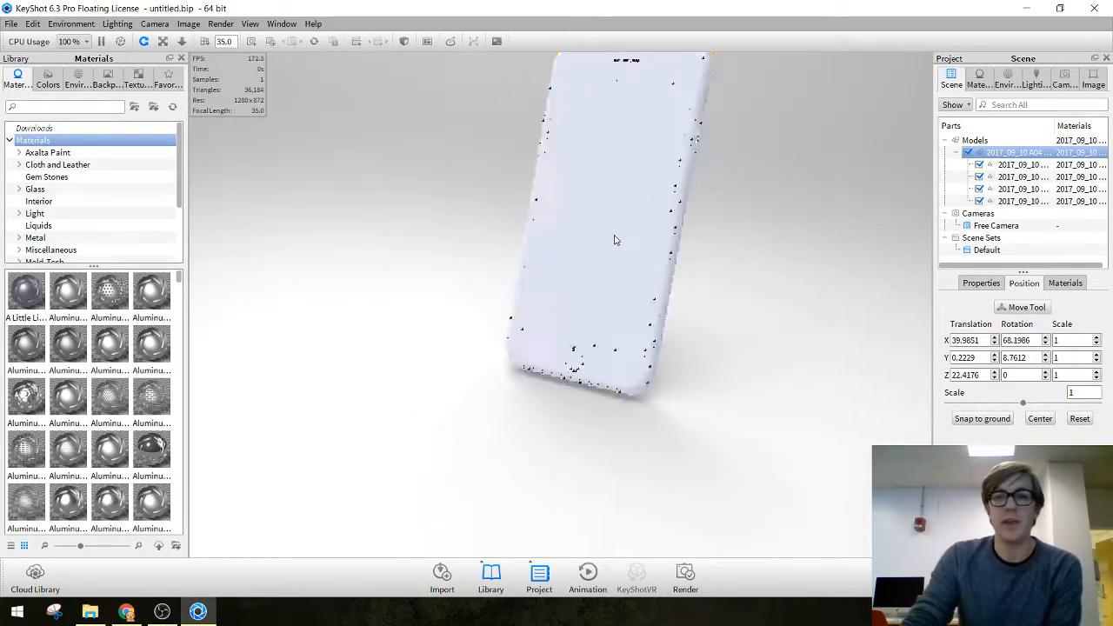
{"action": "scroll", "coordinate": [574, 362], "scroll_direction": "down", "scroll_amount": 5}
{"action": "scroll", "coordinate": [587, 383], "scroll_direction": "up", "scroll_amount": 4}
{"action": "scroll", "coordinate": [565, 387], "scroll_direction": "up", "scroll_amount": 2}
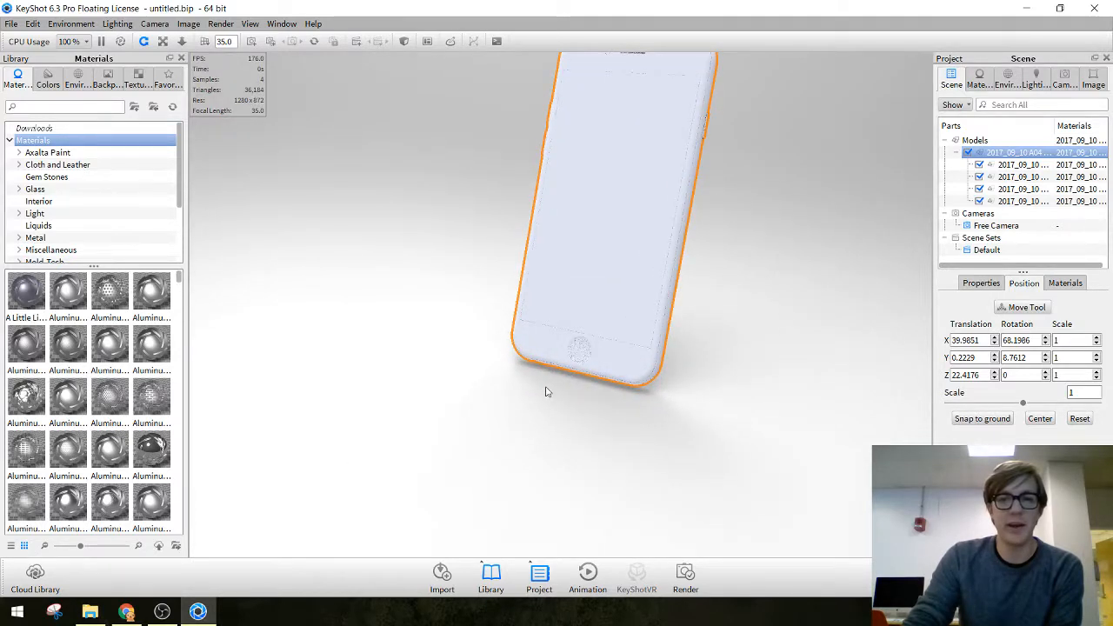
{"action": "left_click_drag", "start_coordinate": [547, 390], "coordinate": [619, 180]}
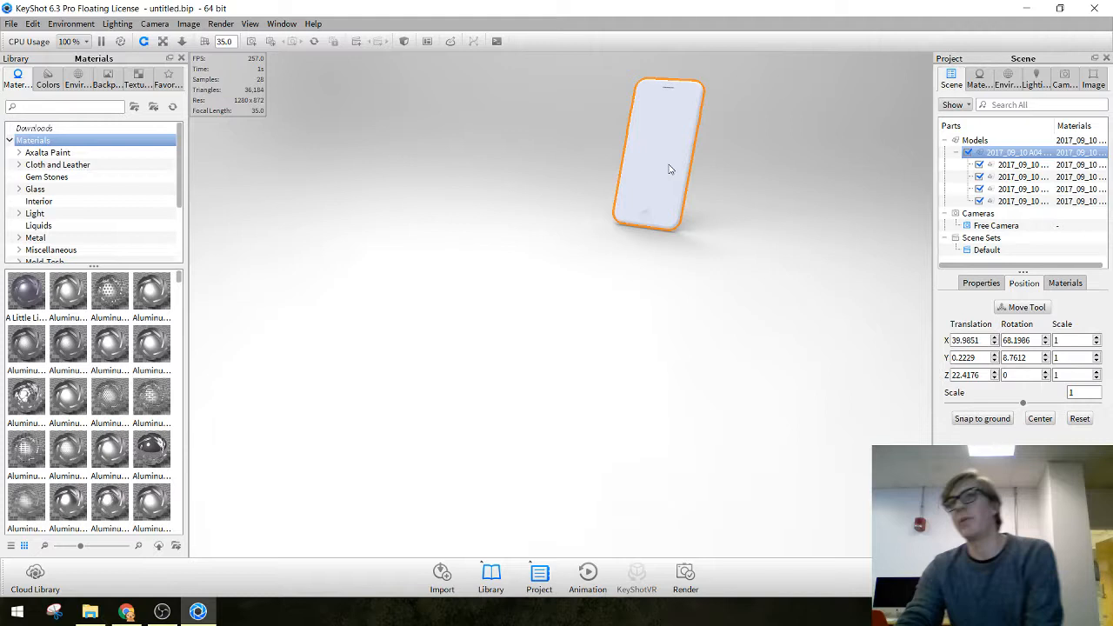
Apply the Aluminum Rough material from the basic aluminum metals to the whole phone and inspect the finish from the back and front
{"action": "left_click_drag", "start_coordinate": [669, 168], "coordinate": [560, 316]}
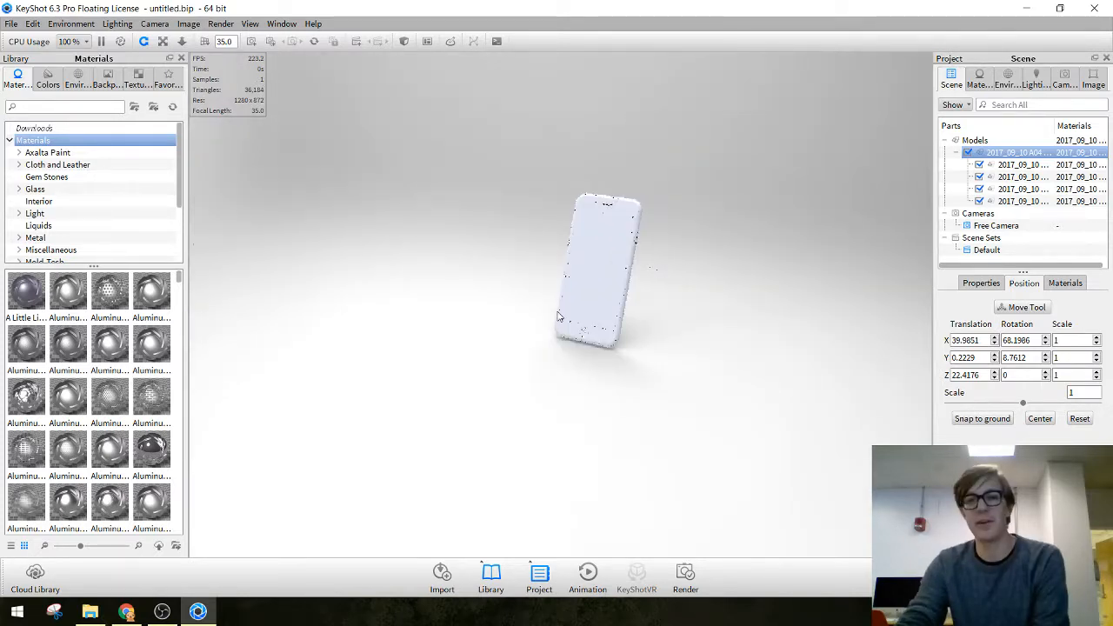
{"action": "scroll", "coordinate": [615, 285], "scroll_direction": "up", "scroll_amount": 3}
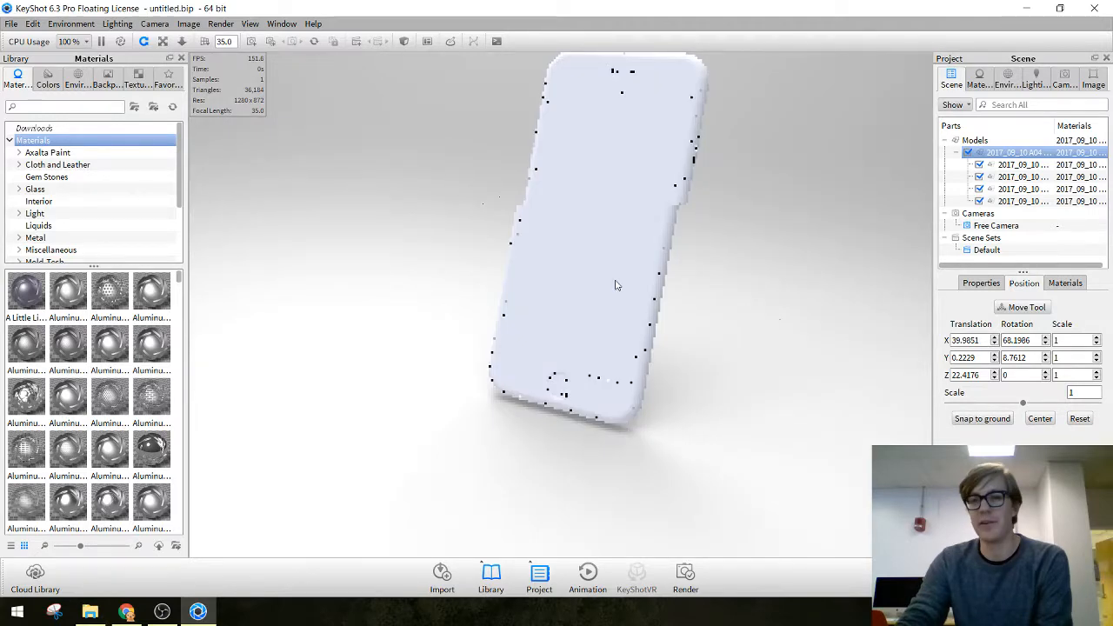
{"action": "middle_click_drag", "start_coordinate": [616, 285], "coordinate": [545, 350]}
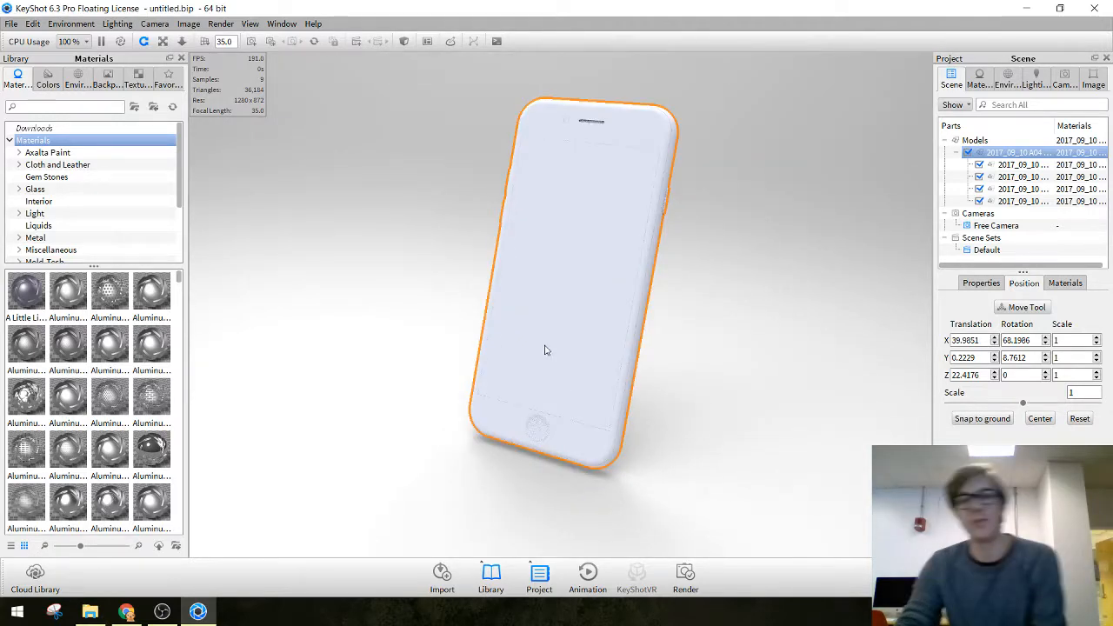
{"action": "left_click_drag", "start_coordinate": [546, 351], "coordinate": [484, 358]}
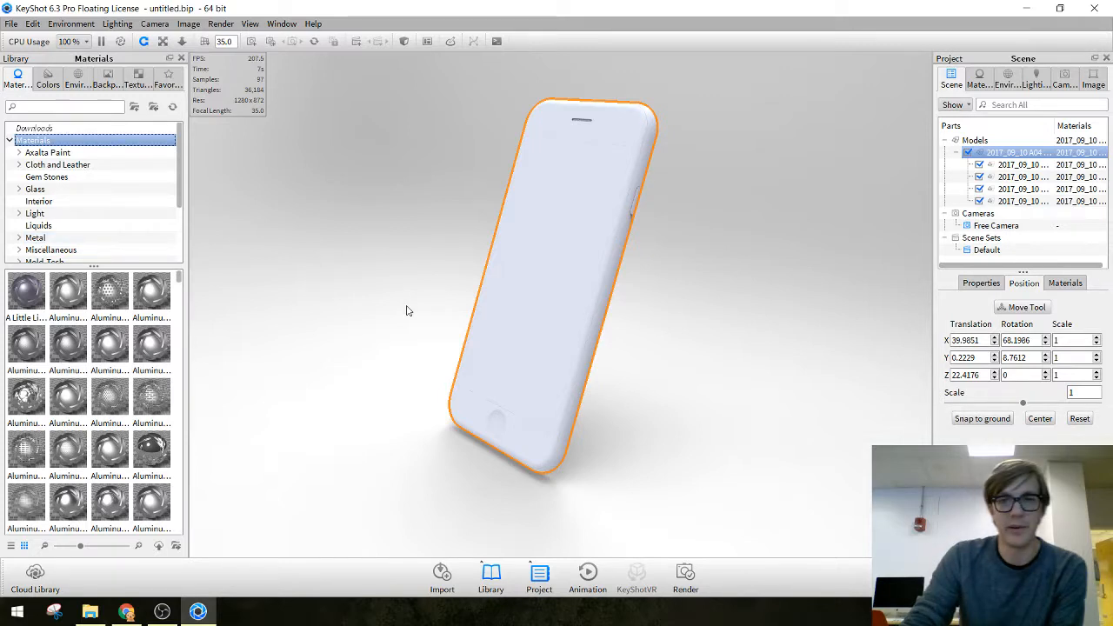
{"action": "left_click_drag", "start_coordinate": [406, 311], "coordinate": [416, 327]}
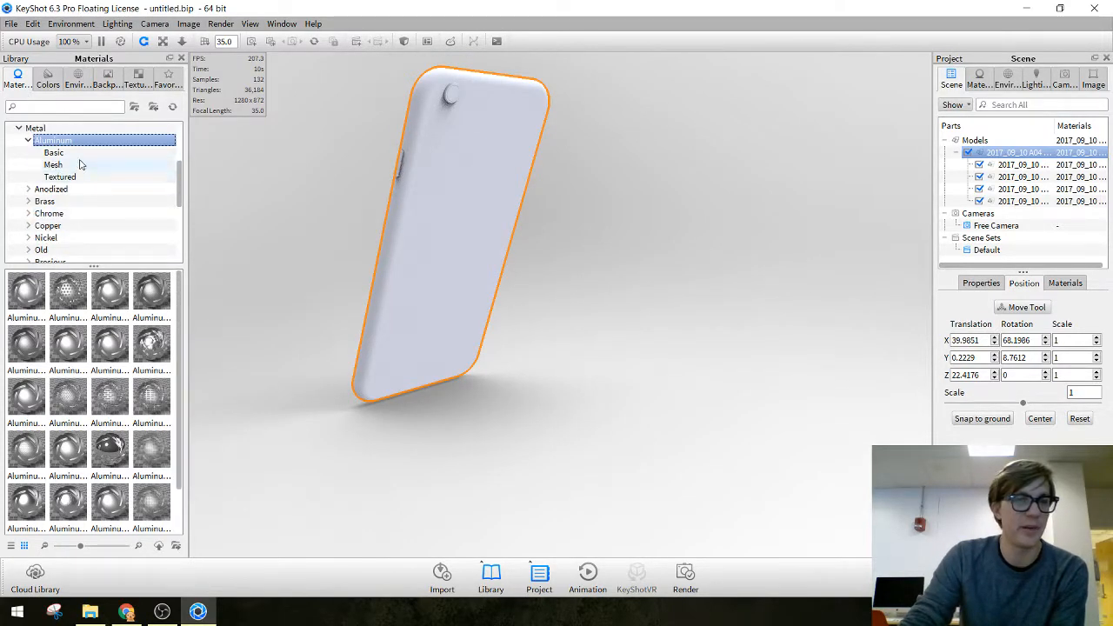
{"action": "left_click", "coordinate": [83, 165]}
{"action": "left_click", "coordinate": [83, 153]}
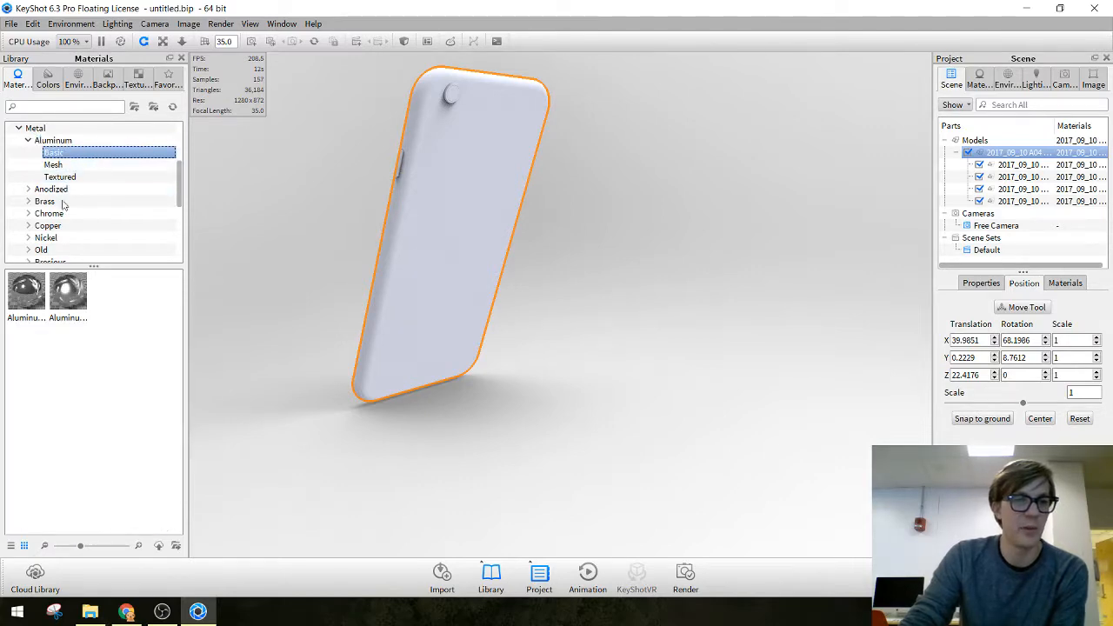
{"action": "left_click_drag", "start_coordinate": [68, 295], "coordinate": [452, 253]}
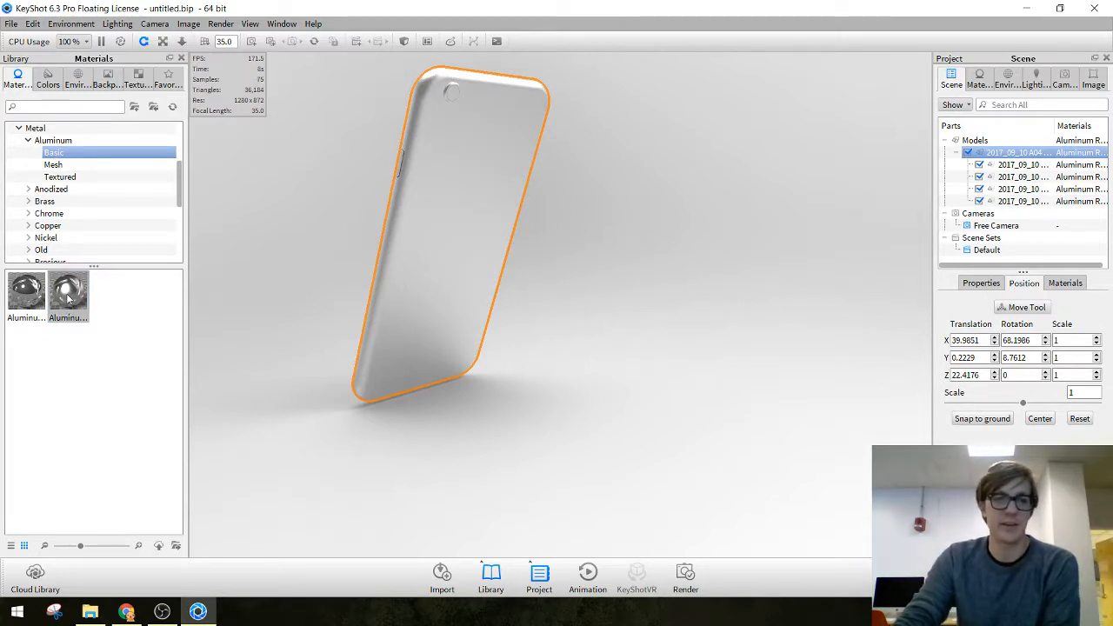
{"action": "mouse_move", "coordinate": [68, 298]}
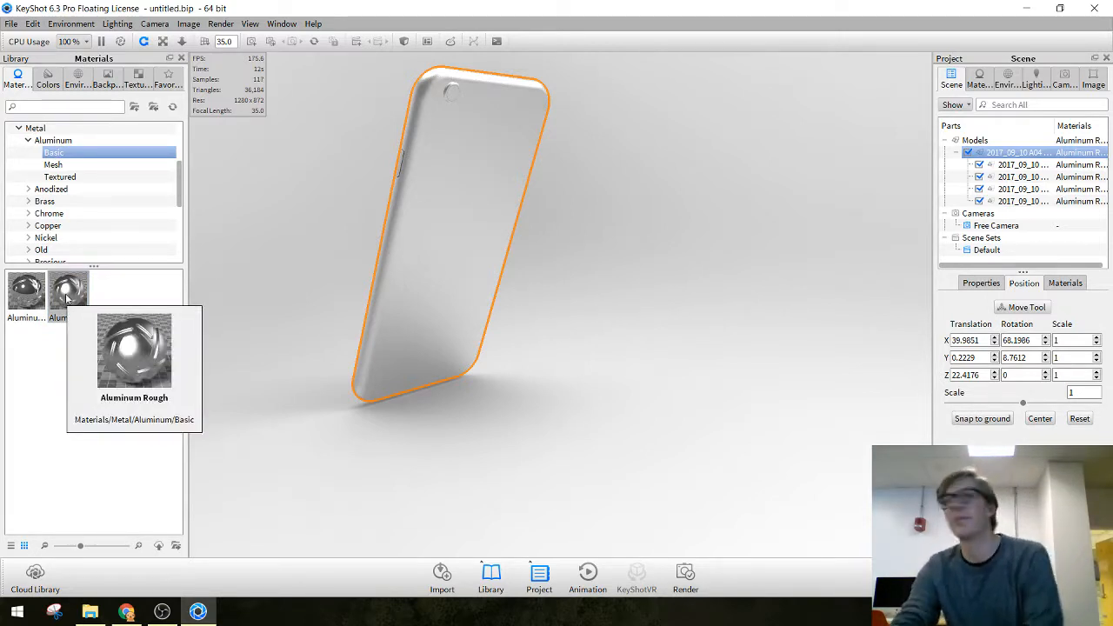
{"action": "left_click", "coordinate": [68, 298]}
{"action": "left_click_drag", "start_coordinate": [363, 229], "coordinate": [728, 241]}
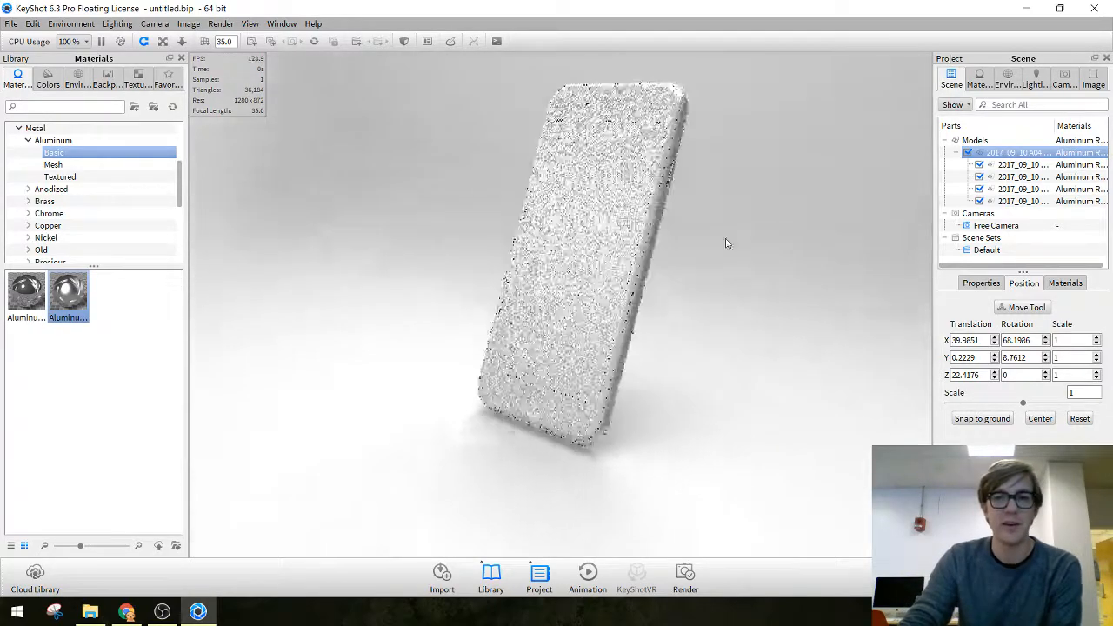
{"action": "left_click_drag", "start_coordinate": [706, 373], "coordinate": [546, 457]}
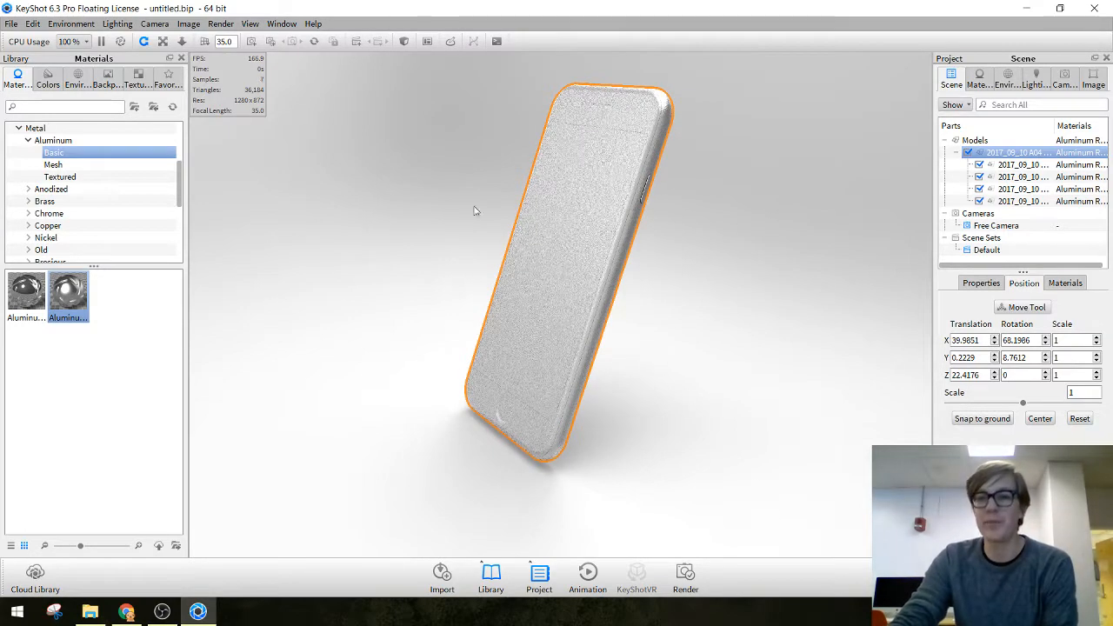
Deselect the phone, highlight each of its four parts in the scene tree, and reselect the whole phone model
{"action": "left_click", "coordinate": [388, 209]}
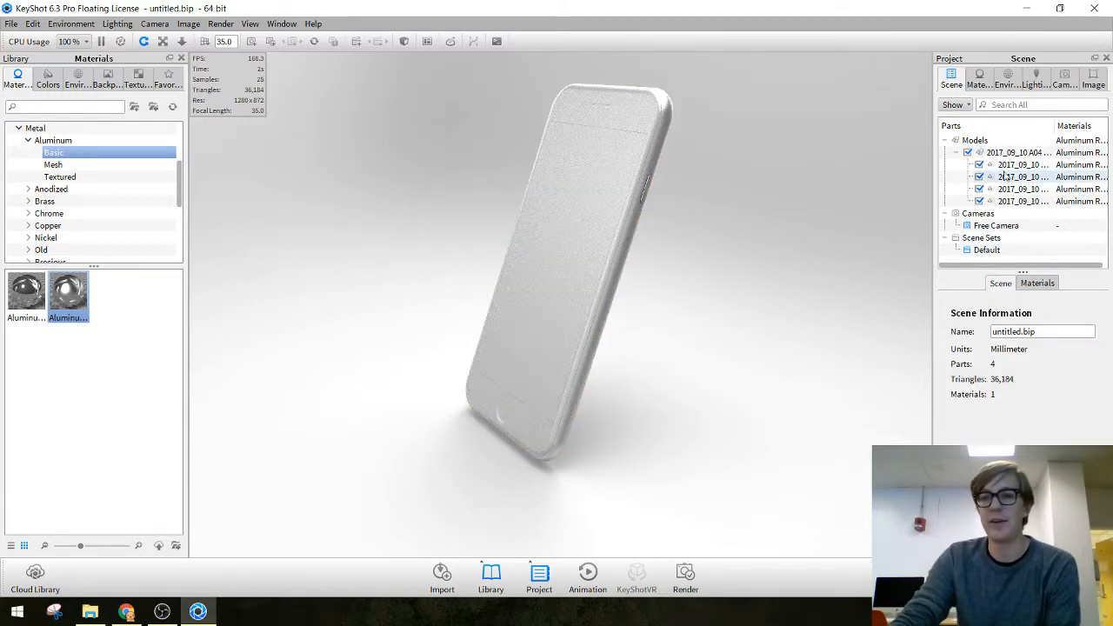
{"action": "left_click", "coordinate": [1022, 166]}
{"action": "left_click", "coordinate": [1023, 176]}
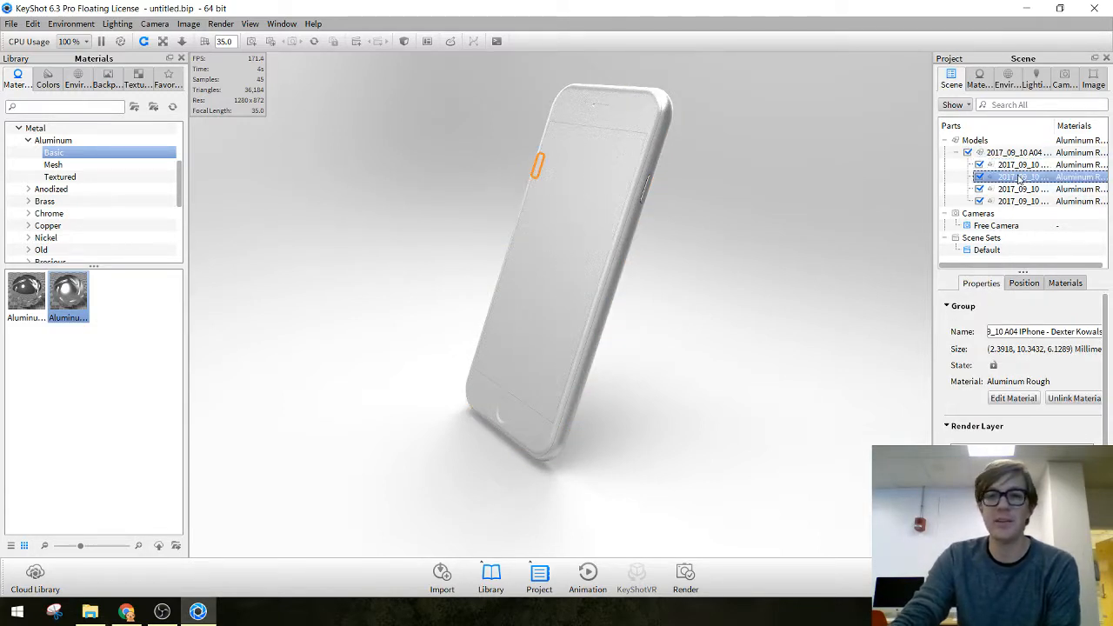
{"action": "left_click", "coordinate": [1023, 190]}
{"action": "left_click", "coordinate": [1022, 202]}
{"action": "left_click", "coordinate": [1022, 164]}
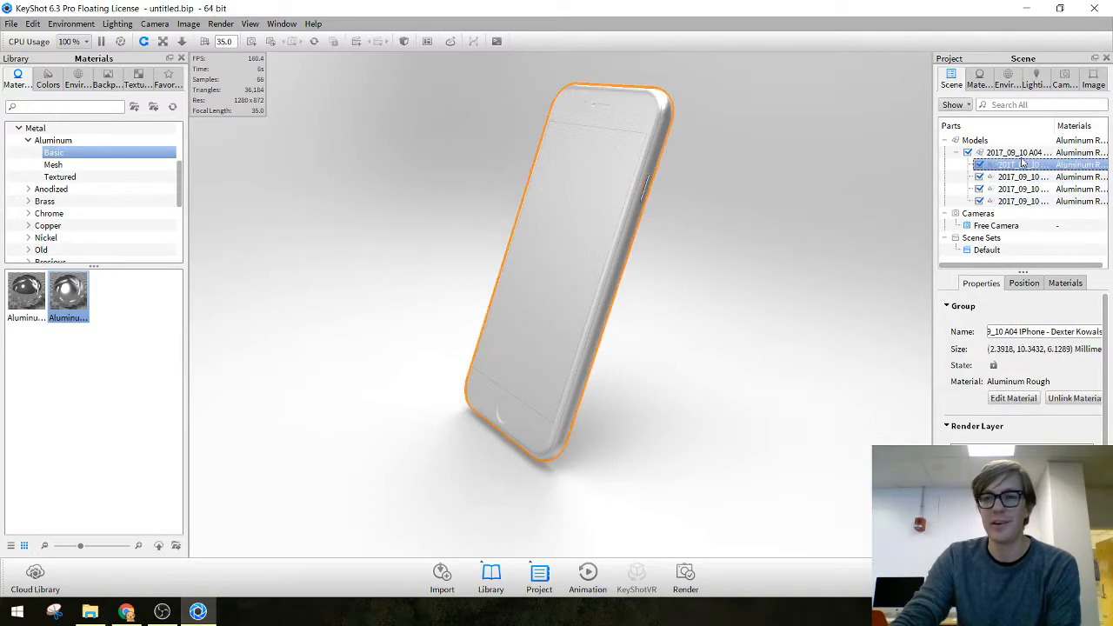
{"action": "left_click", "coordinate": [1023, 152]}
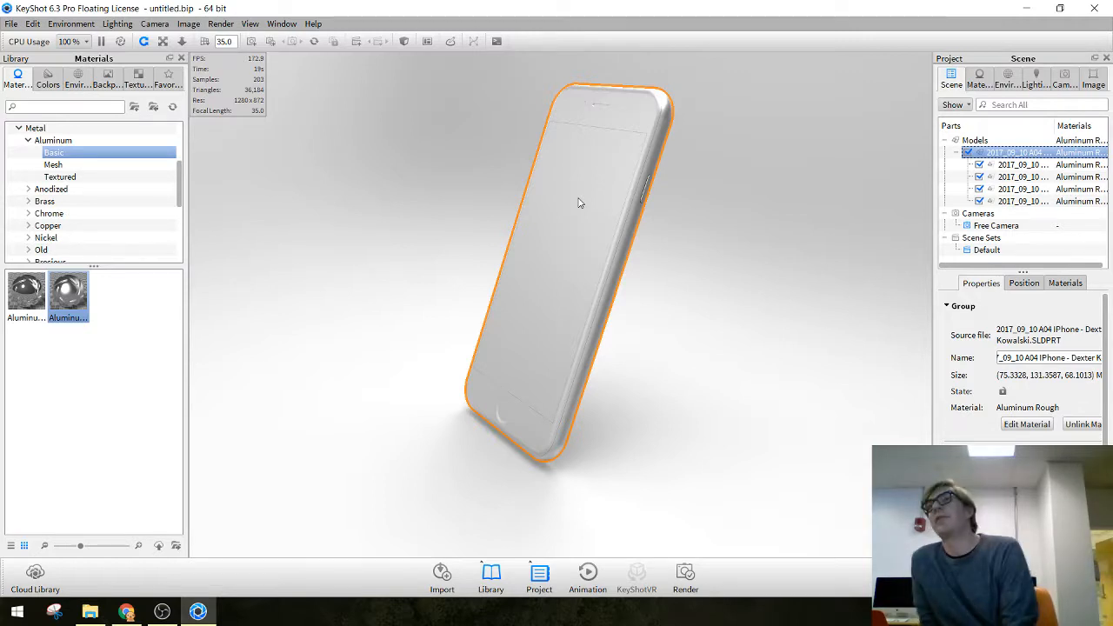
Review the commands available for the phone body without choosing one, and look over the aluminum phone from several angles
{"action": "right_click", "coordinate": [621, 132]}
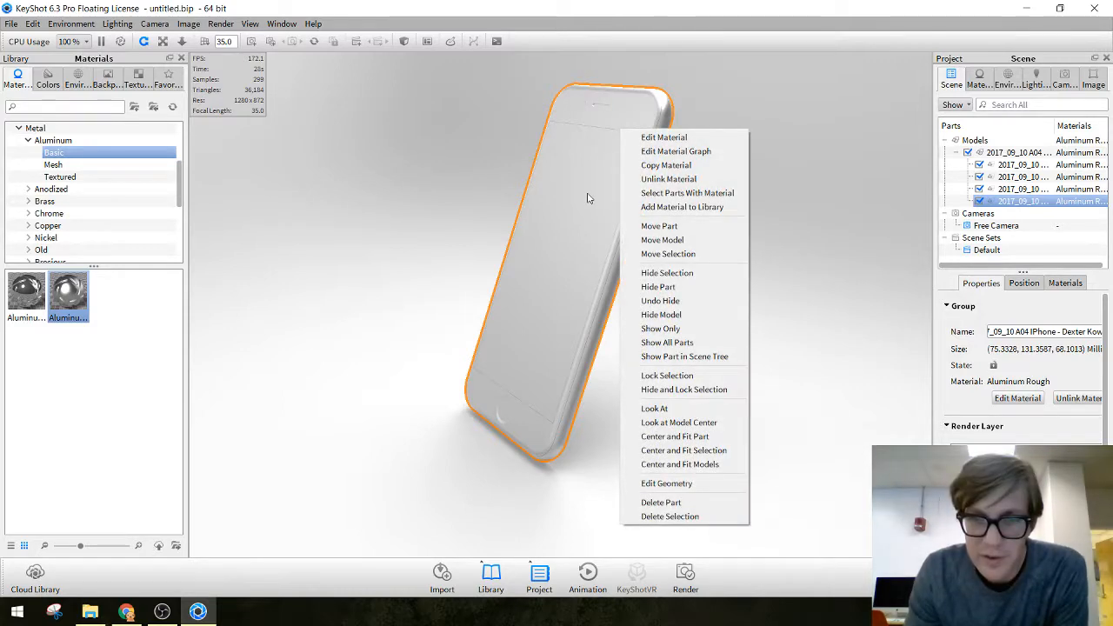
{"action": "left_click", "coordinate": [418, 228]}
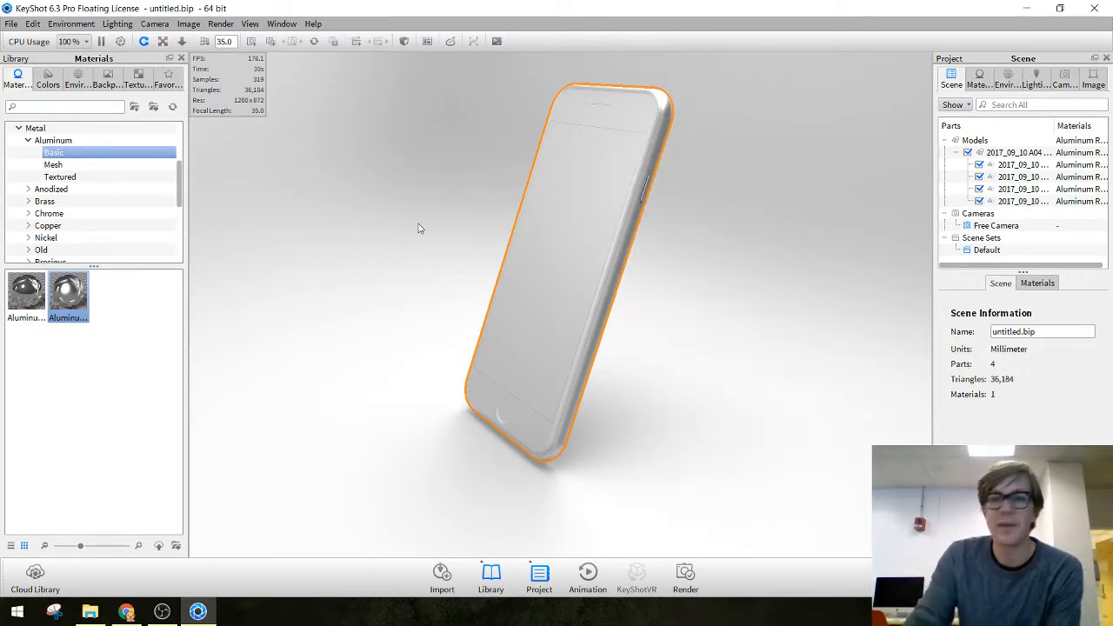
{"action": "middle_click_drag", "start_coordinate": [511, 264], "coordinate": [410, 233]}
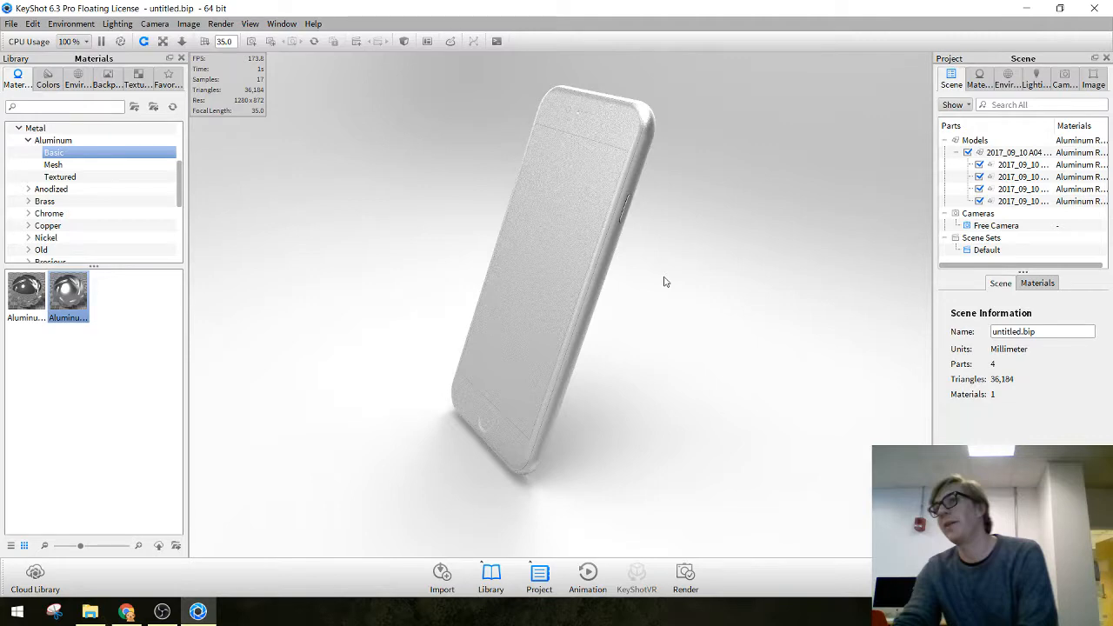
{"action": "left_click", "coordinate": [1026, 164]}
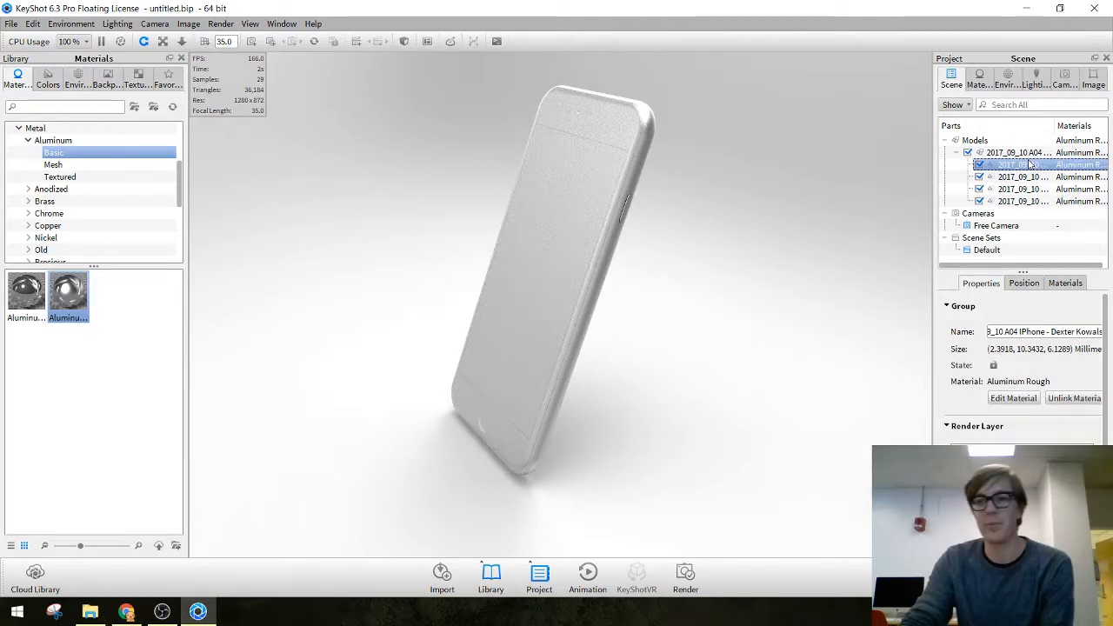
{"action": "mouse_move", "coordinate": [578, 335]}
{"action": "left_mouse_down"}
{"action": "mouse_move", "coordinate": [642, 330]}
{"action": "mouse_move", "coordinate": [570, 341]}
{"action": "left_mouse_up"}
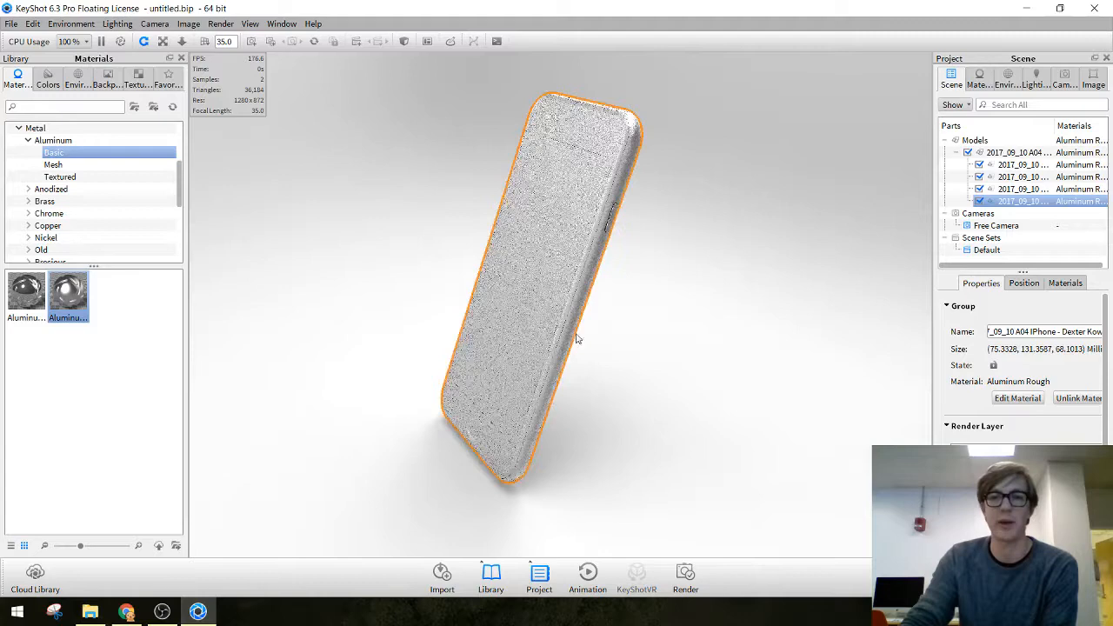
{"action": "left_click_drag", "start_coordinate": [576, 337], "coordinate": [795, 306]}
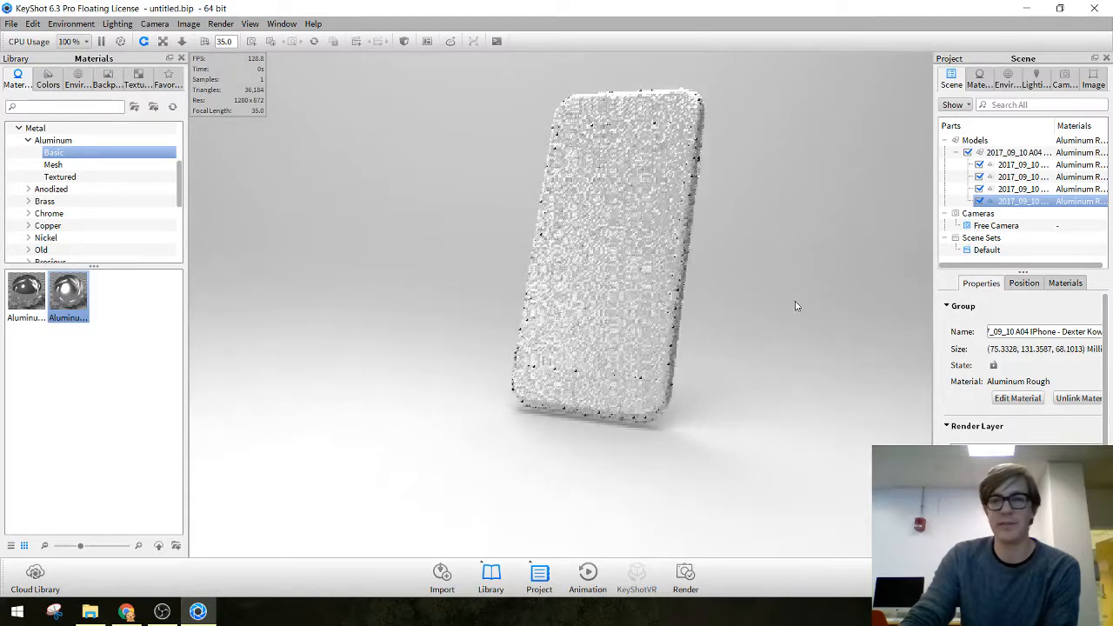
Start importing another model and open the student's named folder inside Lesson 08 - Submissions
{"action": "left_click", "coordinate": [11, 23]}
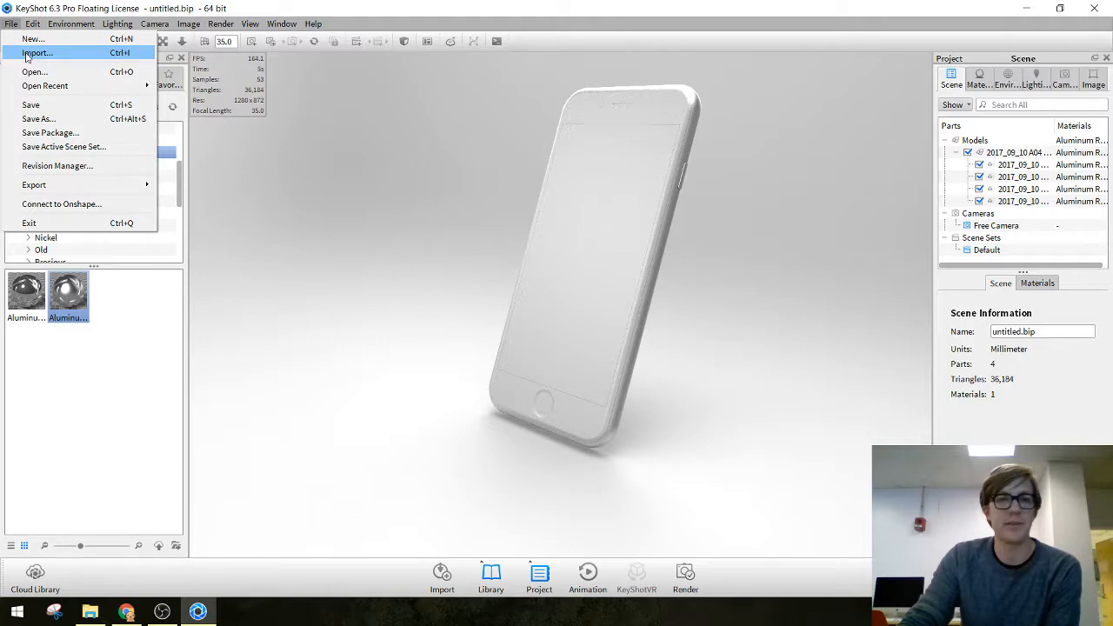
{"action": "left_click", "coordinate": [26, 54]}
{"action": "double_click", "coordinate": [497, 327]}
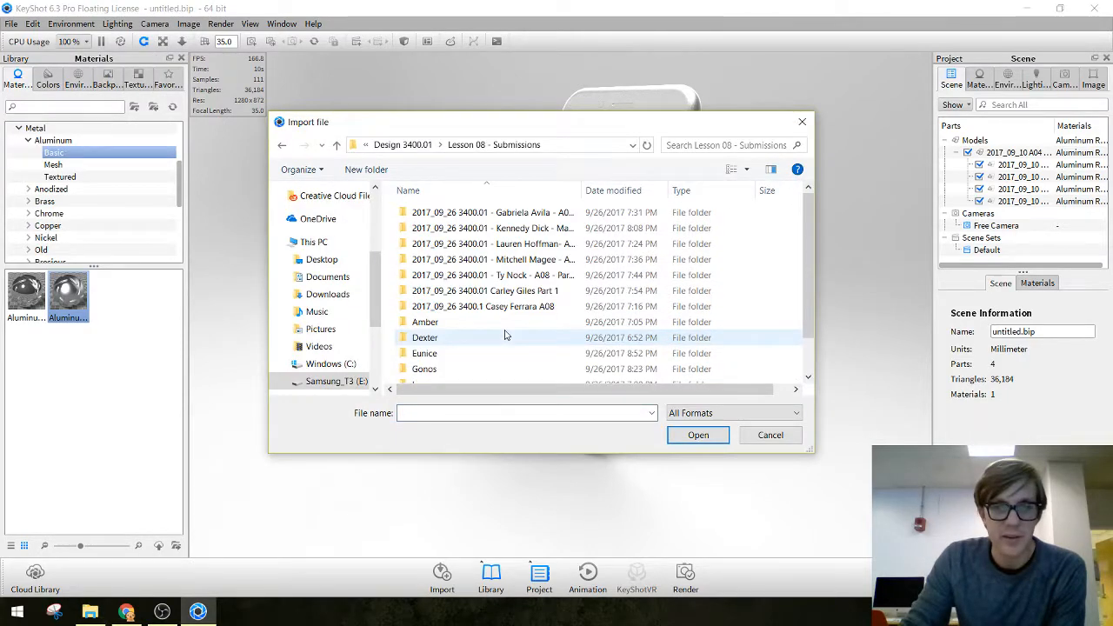
{"action": "scroll", "coordinate": [458, 297], "scroll_direction": "down", "scroll_amount": 1}
{"action": "left_click", "coordinate": [439, 298]}
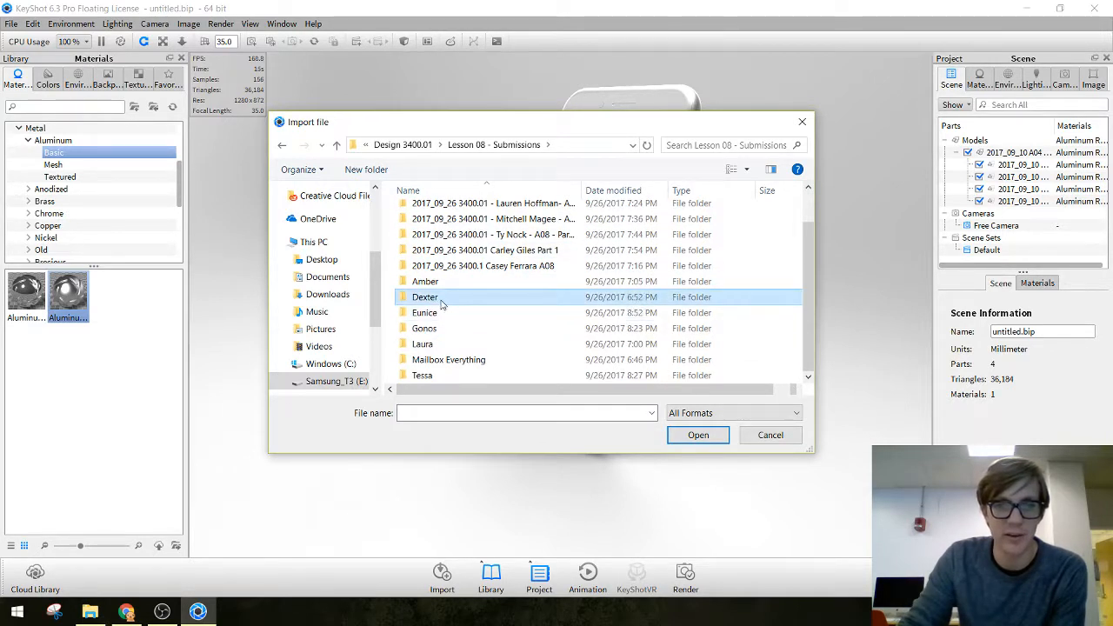
{"action": "double_click", "coordinate": [442, 300]}
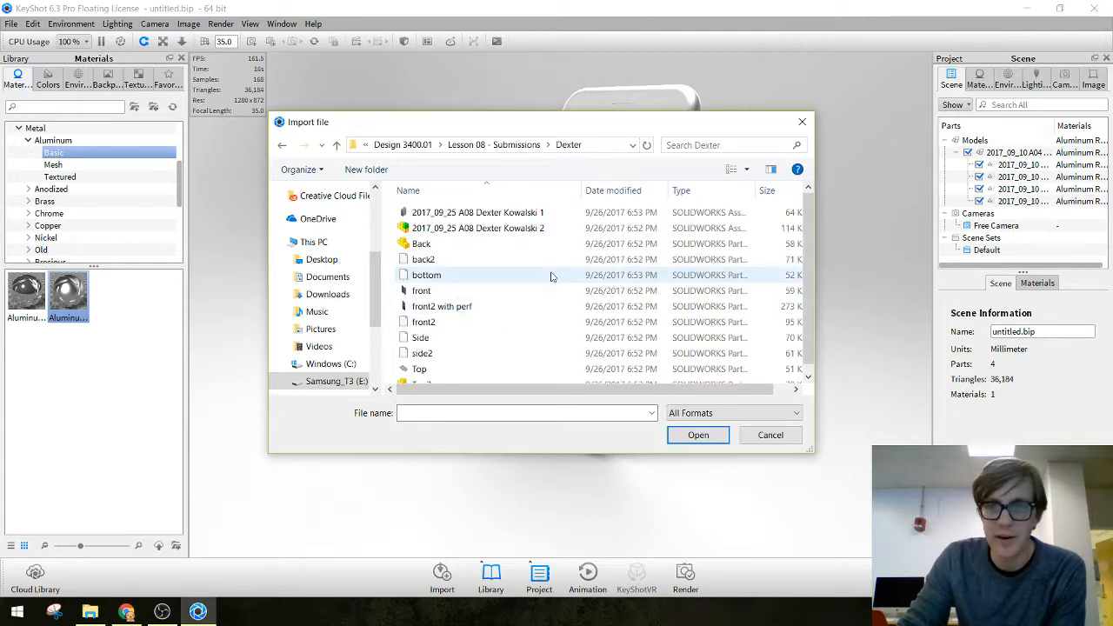
Import the student's first 2017_09_25 A08 SolidWorks assembly with the Add to Scene option, keeping the other import settings at their defaults
{"action": "left_click", "coordinate": [501, 228]}
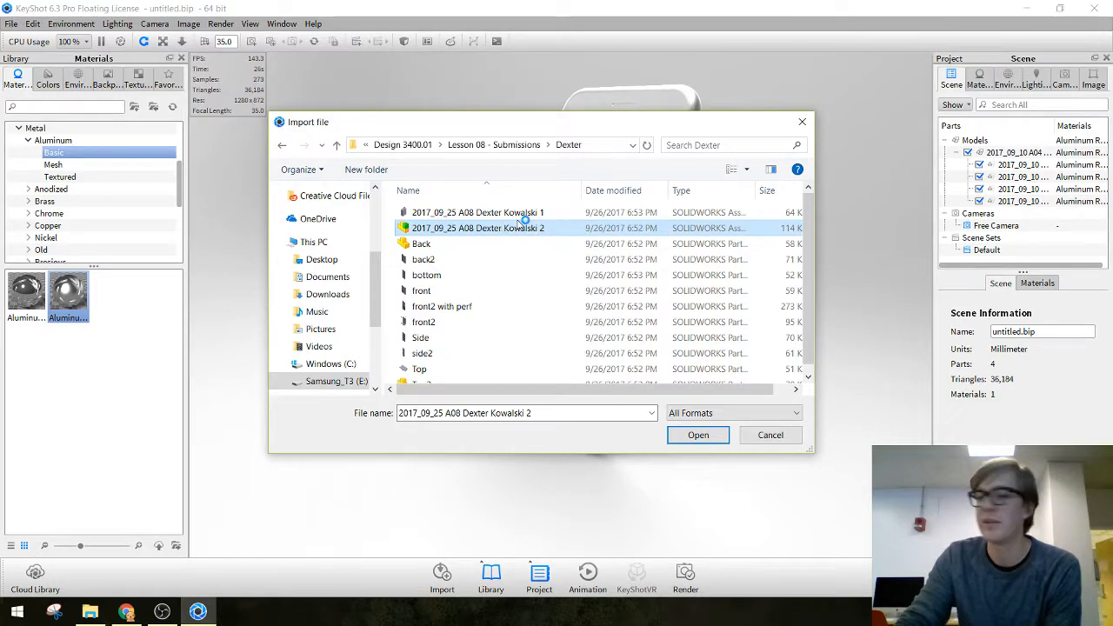
{"action": "left_click", "coordinate": [524, 219]}
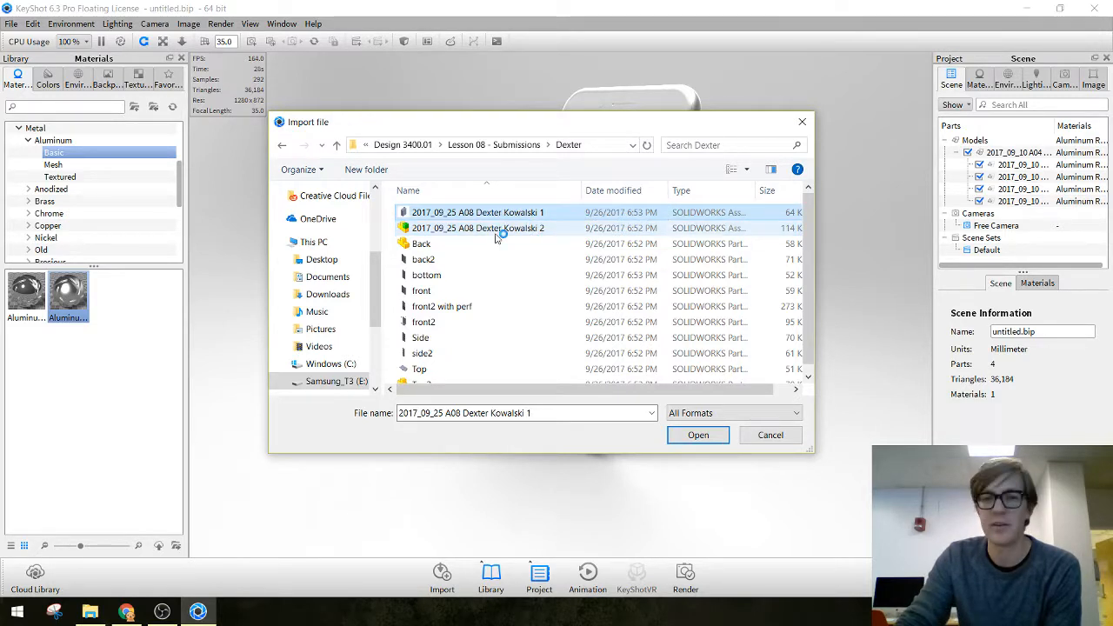
{"action": "left_click", "coordinate": [496, 229]}
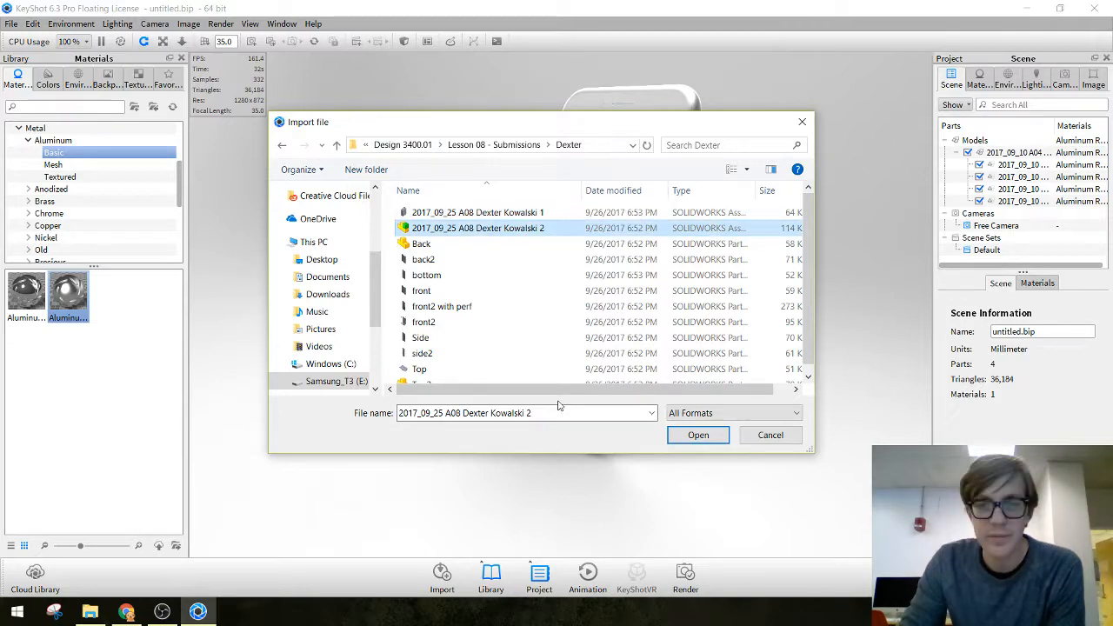
{"action": "scroll", "coordinate": [543, 291], "scroll_direction": "down", "scroll_amount": 1}
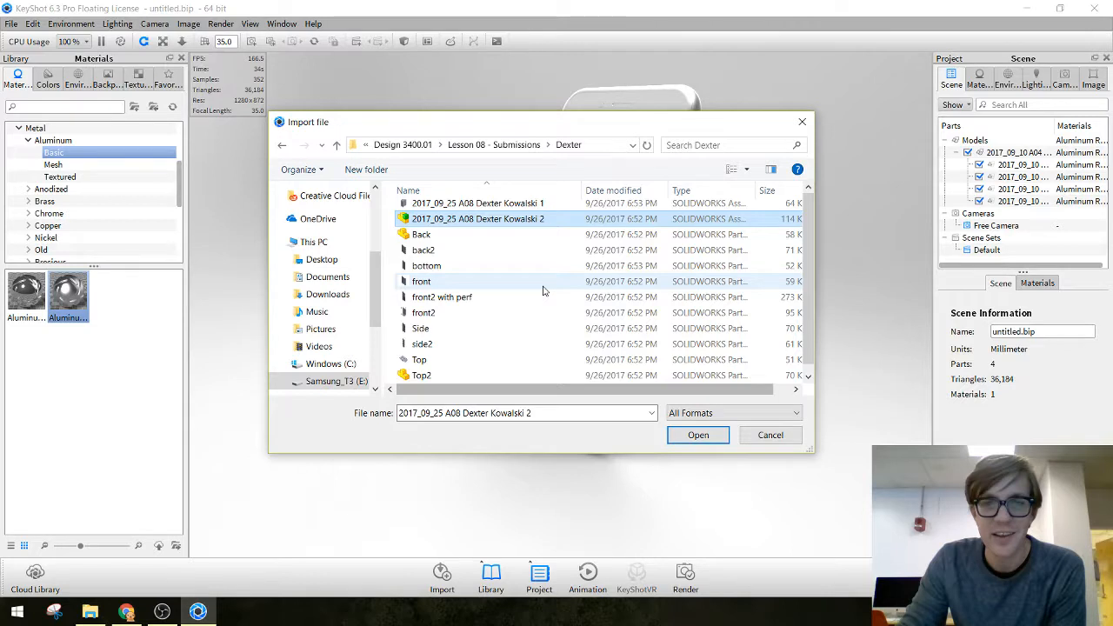
{"action": "scroll", "coordinate": [500, 220], "scroll_direction": "up", "scroll_amount": 1}
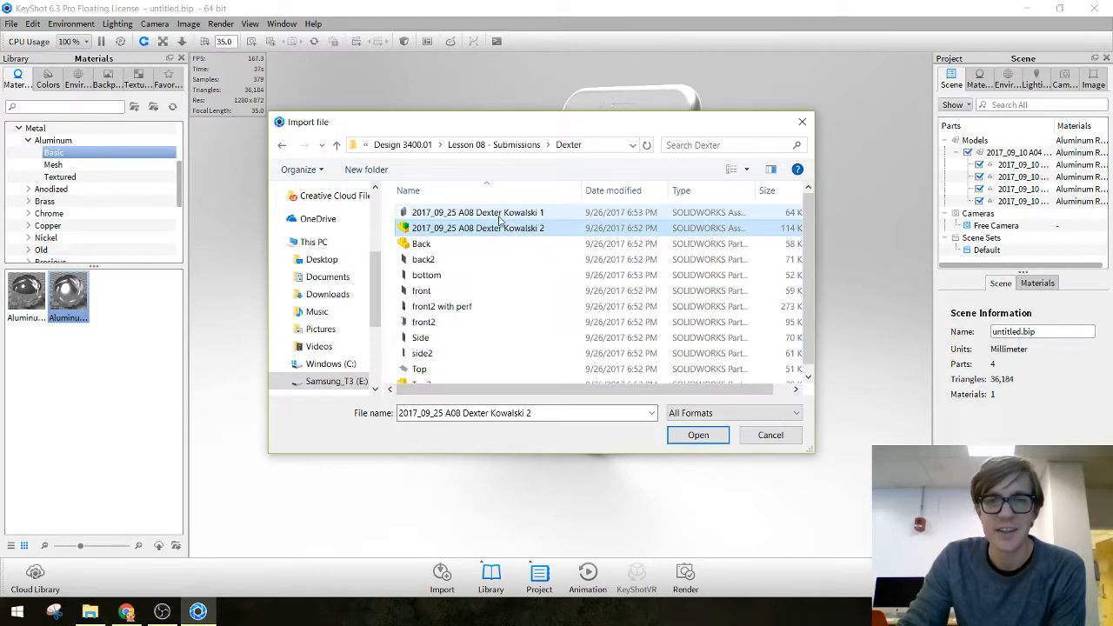
{"action": "left_click", "coordinate": [405, 214]}
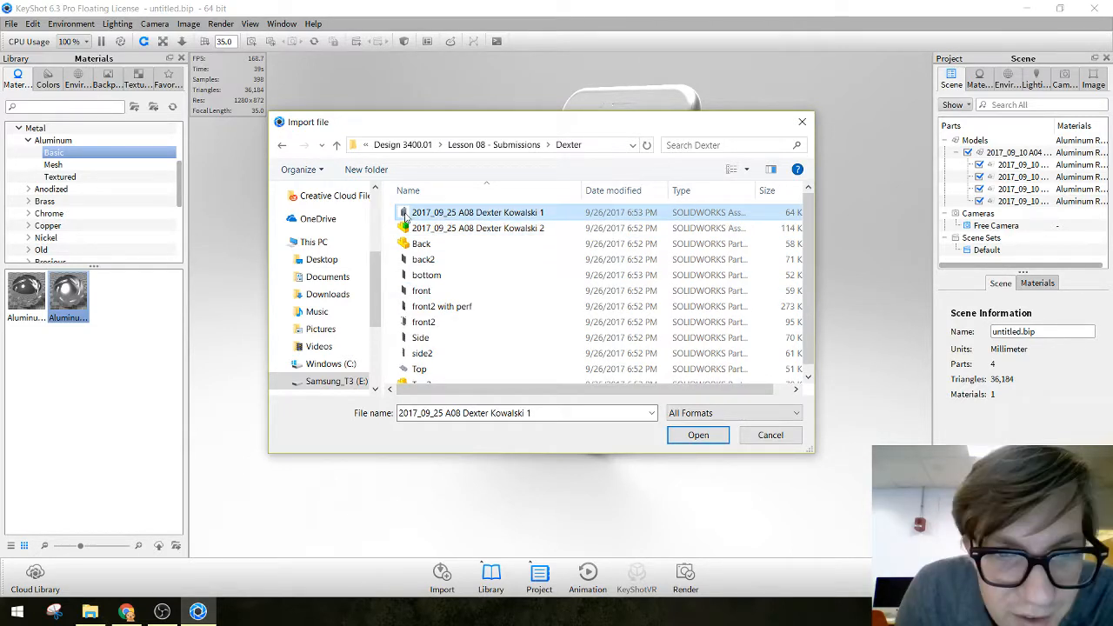
{"action": "double_click", "coordinate": [406, 215]}
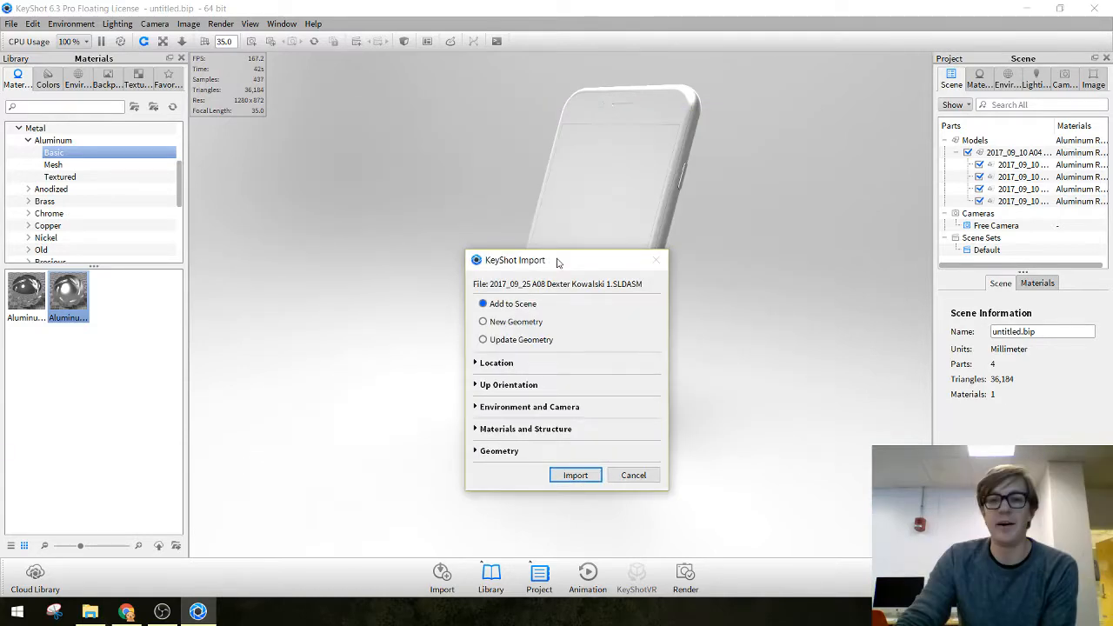
{"action": "left_click_drag", "start_coordinate": [558, 261], "coordinate": [473, 162]}
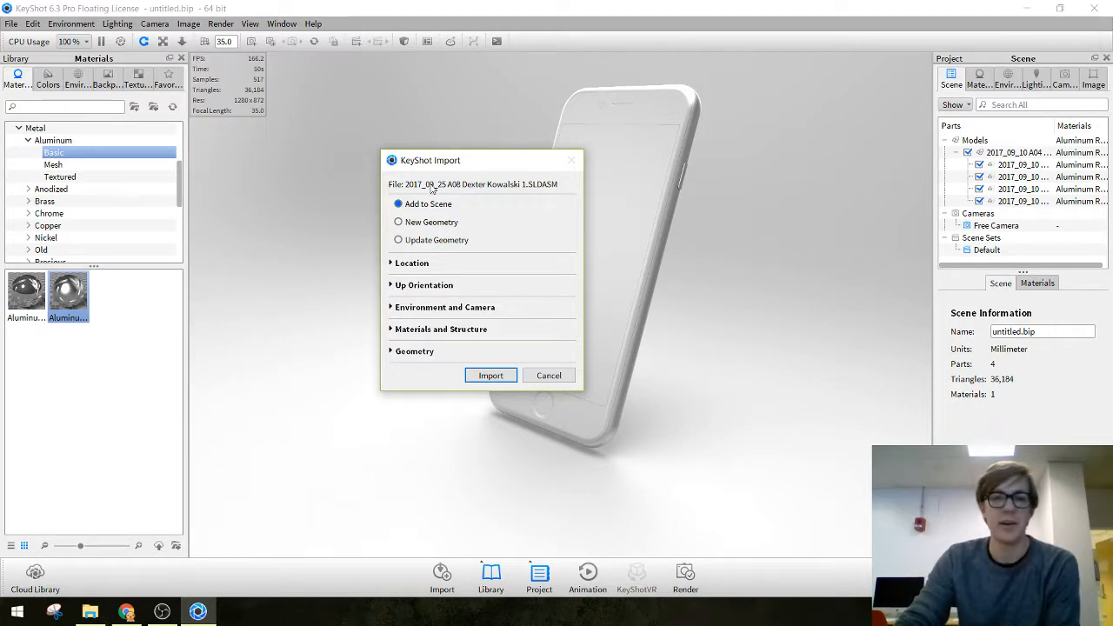
{"action": "left_click", "coordinate": [491, 374]}
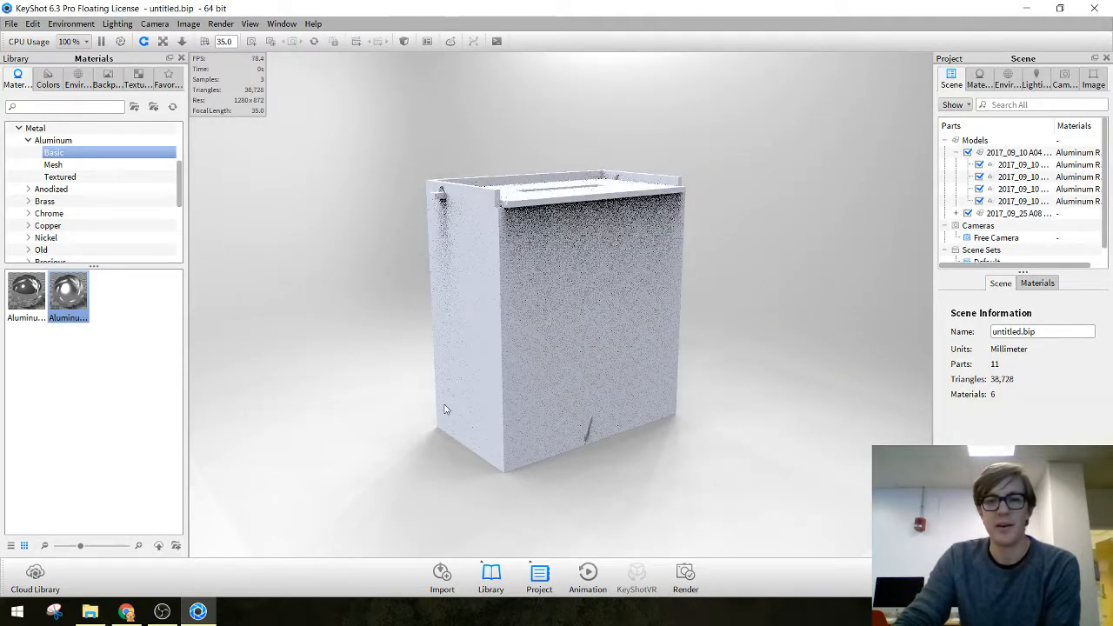
Look over the imported box from above and collapse the phone model's part list in the scene tree, leaving nothing selected
{"action": "left_click_drag", "start_coordinate": [443, 409], "coordinate": [762, 360]}
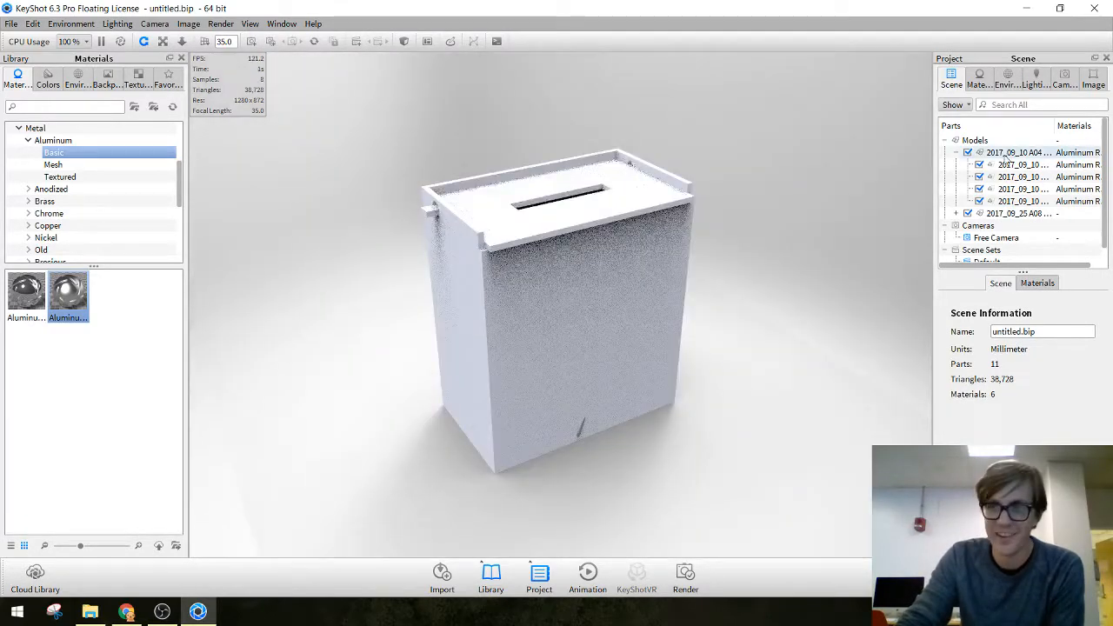
{"action": "left_click", "coordinate": [997, 154]}
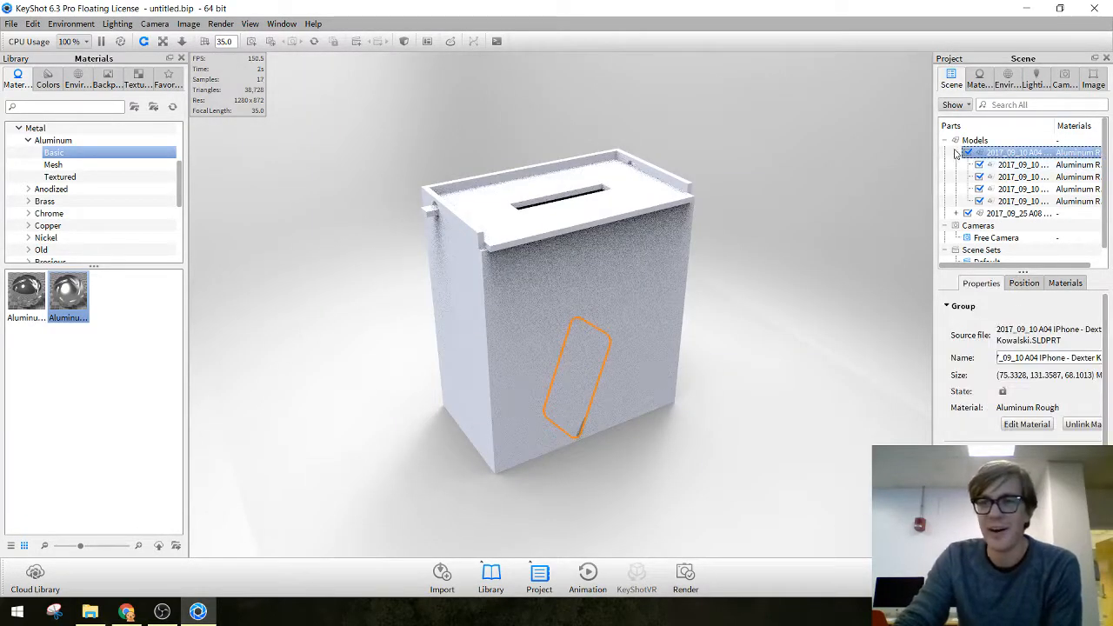
{"action": "left_click", "coordinate": [957, 153]}
{"action": "left_click", "coordinate": [752, 324]}
{"action": "left_click_drag", "start_coordinate": [668, 384], "coordinate": [659, 359]}
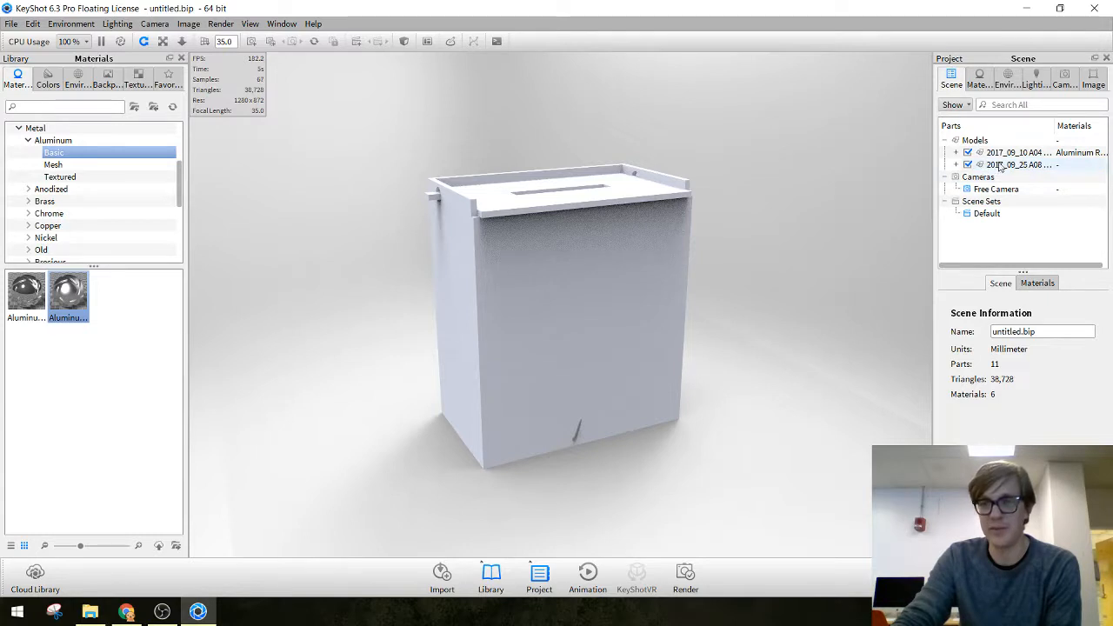
Delete the imported 2017_09_25 A08 box assembly from the scene
{"action": "left_click", "coordinate": [1000, 165]}
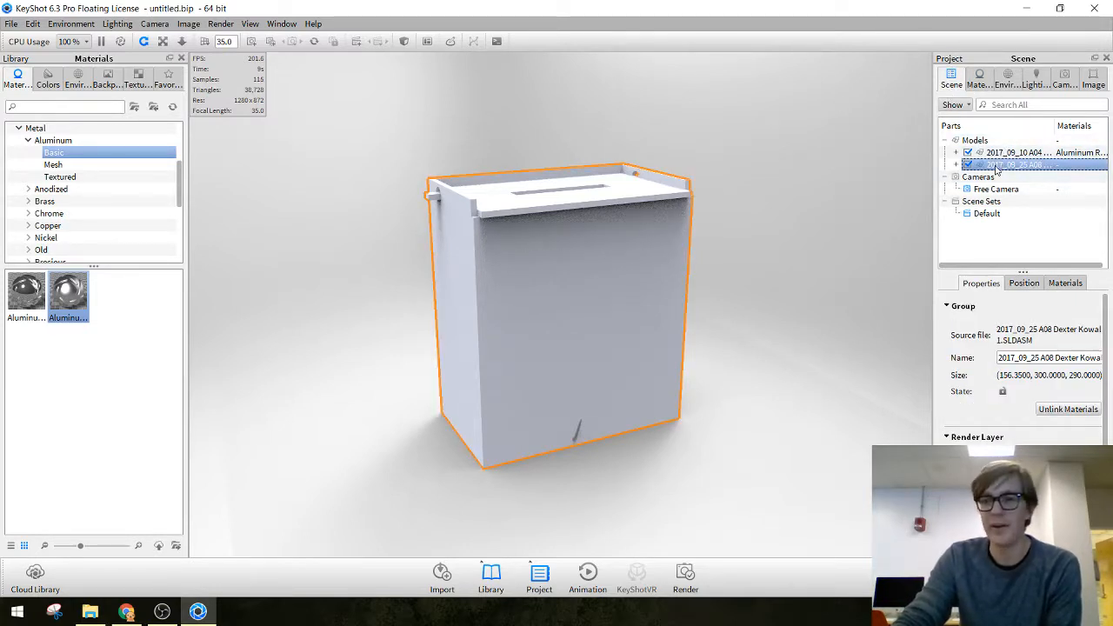
{"action": "right_click", "coordinate": [998, 165]}
{"action": "left_click", "coordinate": [1027, 419]}
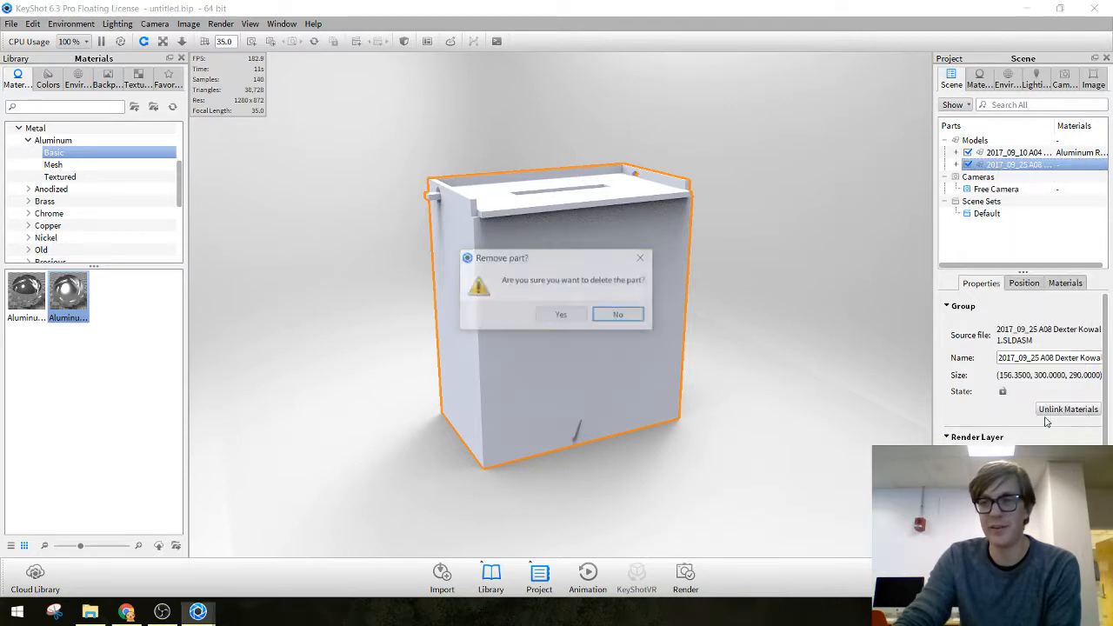
{"action": "left_click", "coordinate": [562, 316]}
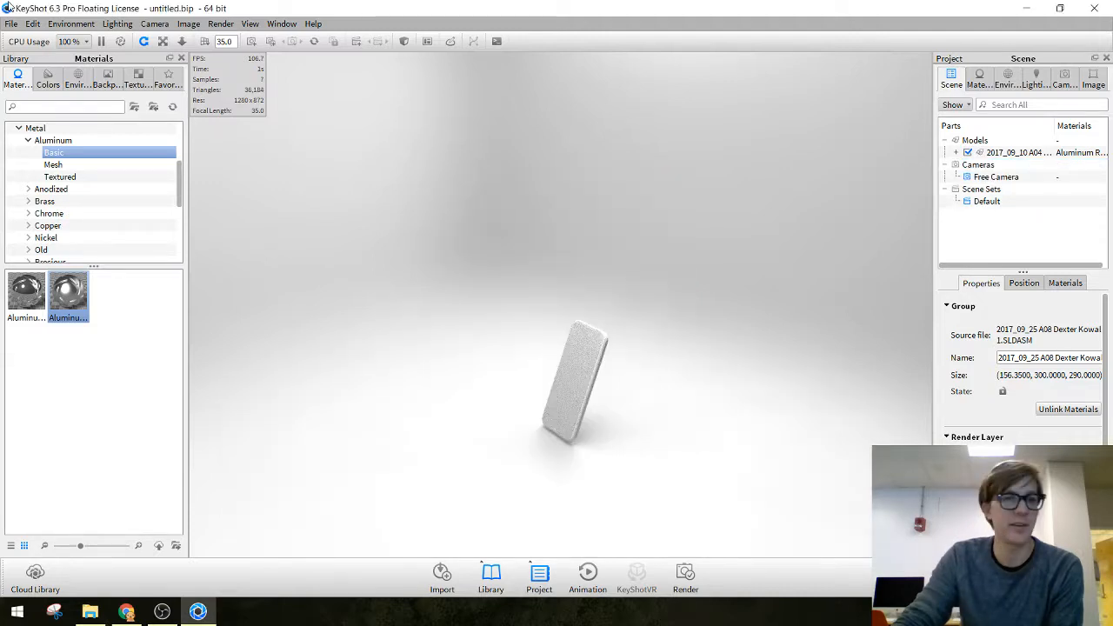
Start importing another model, check the files in Lesson 06 - Submissions, and return to the Design 3400.01 folder
{"action": "key", "text": "ctrl+i"}
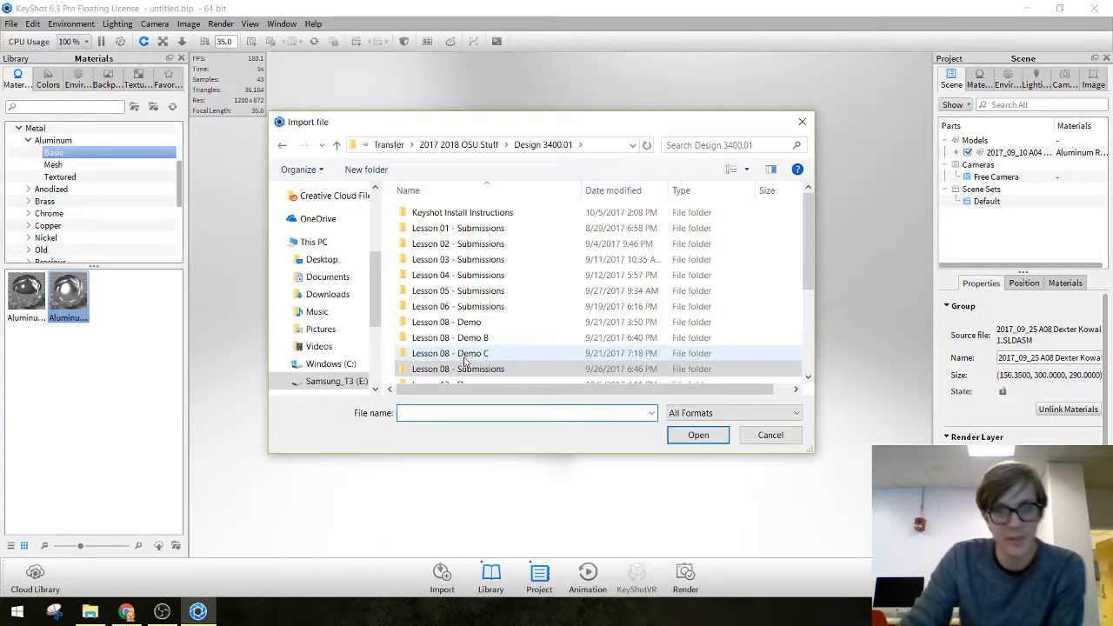
{"action": "scroll", "coordinate": [539, 274], "scroll_direction": "down", "scroll_amount": 1}
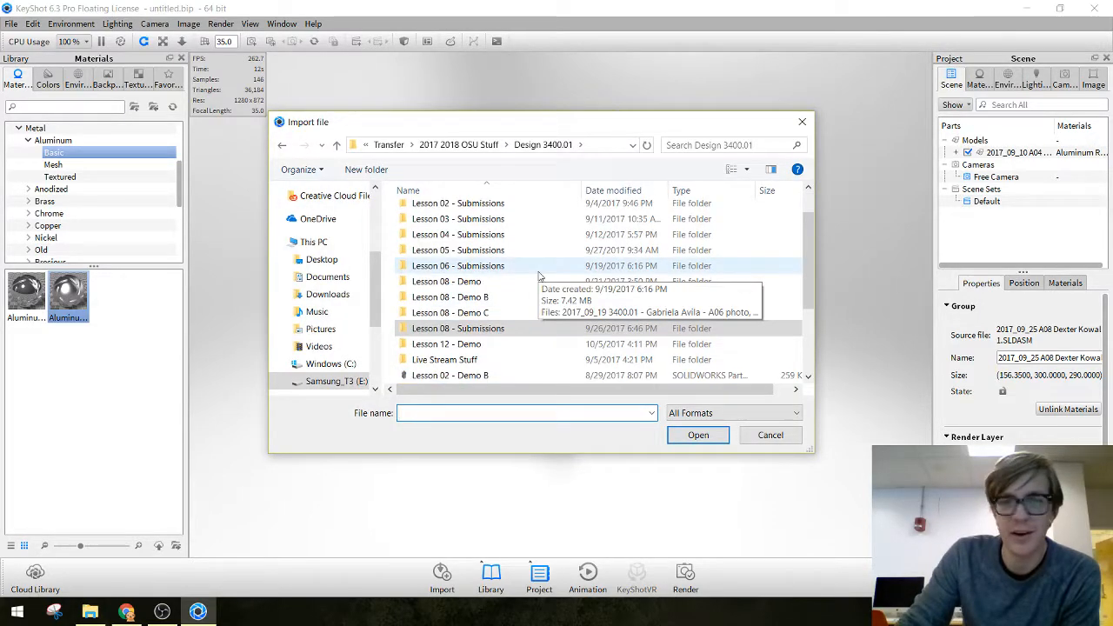
{"action": "double_click", "coordinate": [521, 266]}
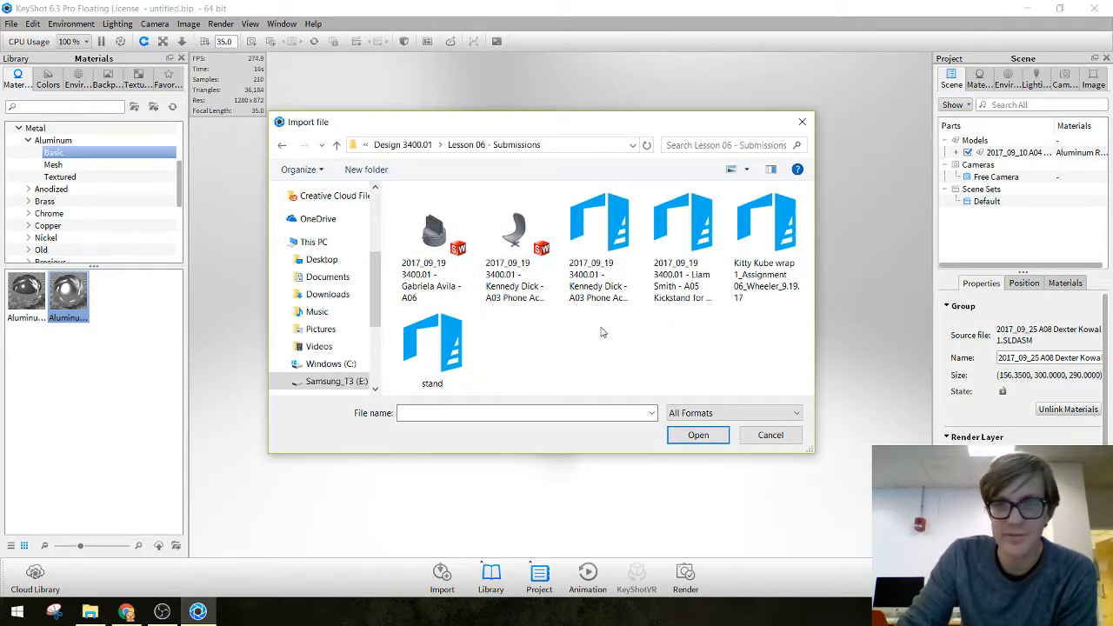
{"action": "left_click", "coordinate": [417, 145]}
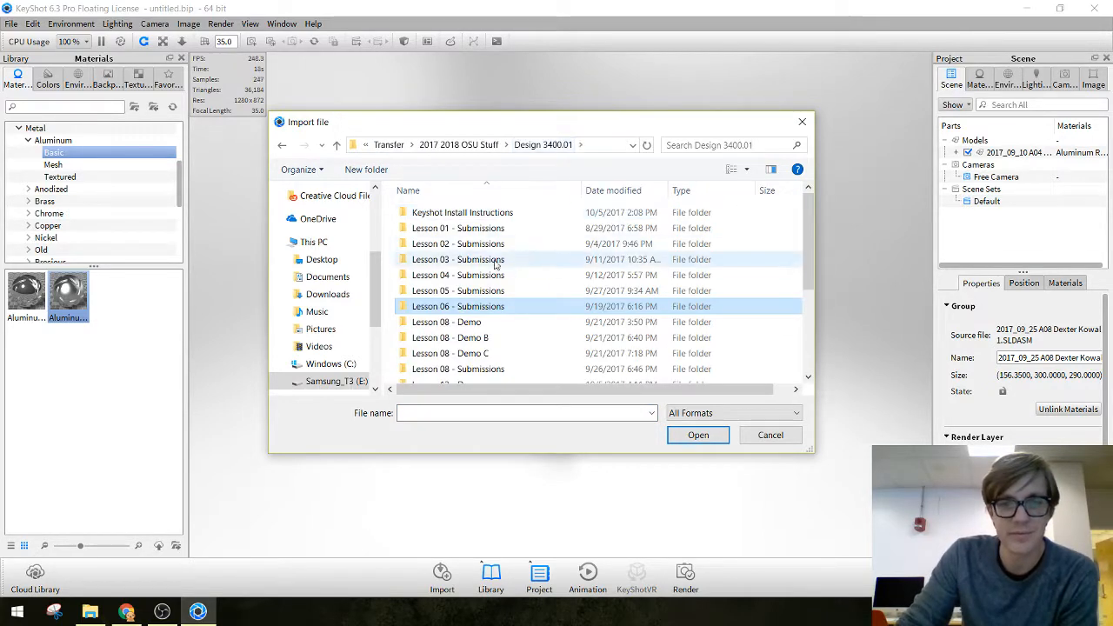
Browse Lesson 08 - Submissions down to a student's mailbox 1 folder to review its SolidWorks files, then return to the student's main folder
{"action": "double_click", "coordinate": [484, 368]}
{"action": "scroll", "coordinate": [489, 321], "scroll_direction": "down", "scroll_amount": 3}
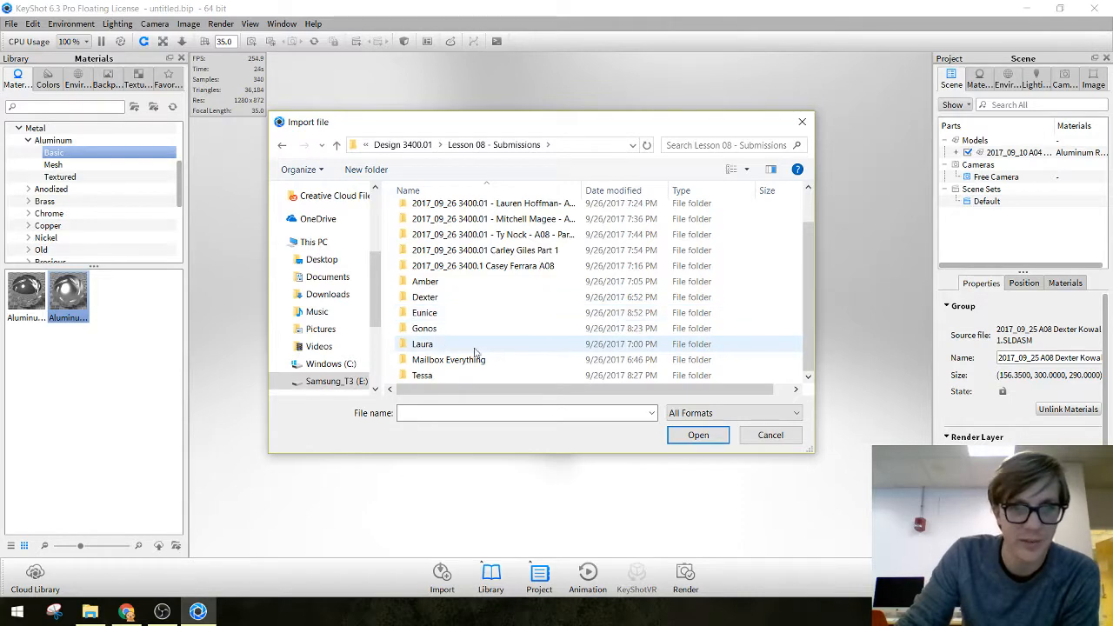
{"action": "double_click", "coordinate": [481, 344]}
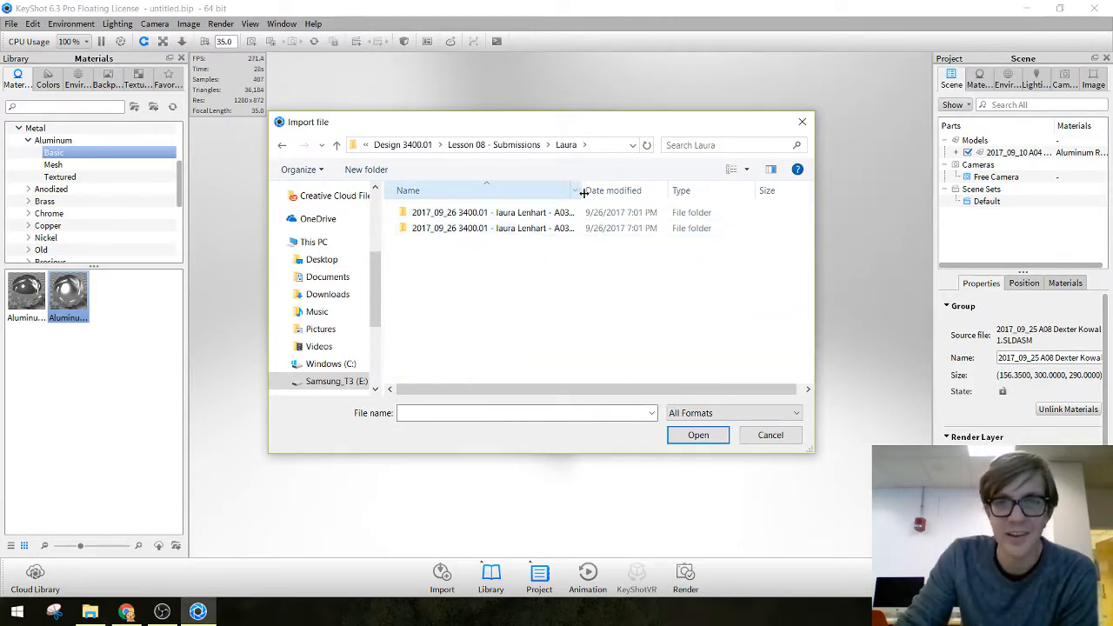
{"action": "left_click_drag", "start_coordinate": [583, 193], "coordinate": [614, 191]}
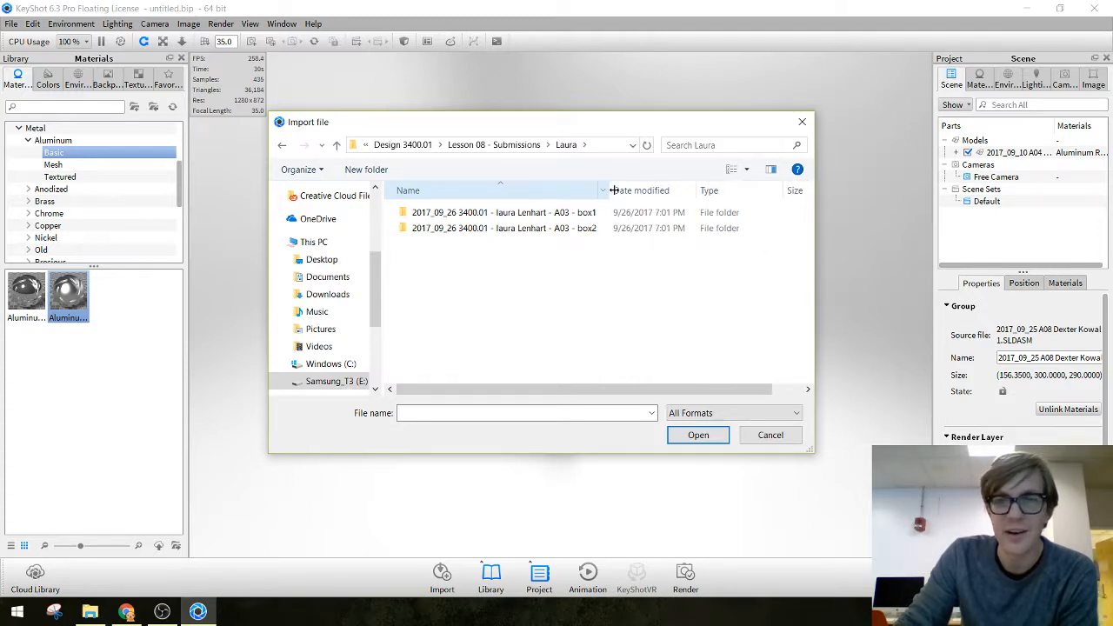
{"action": "double_click", "coordinate": [514, 215]}
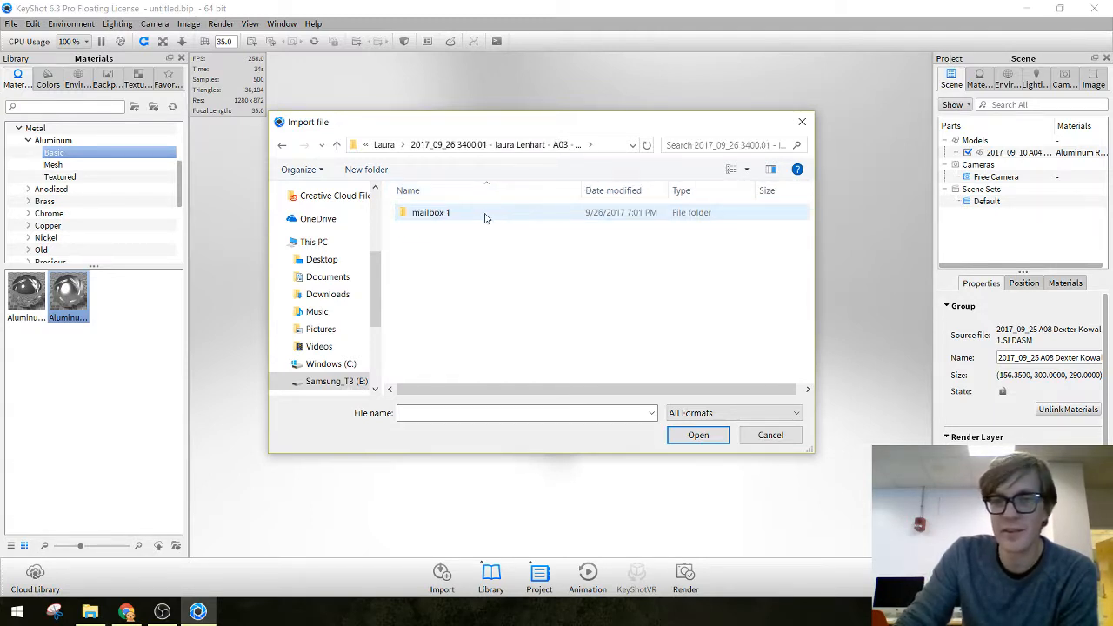
{"action": "double_click", "coordinate": [484, 217]}
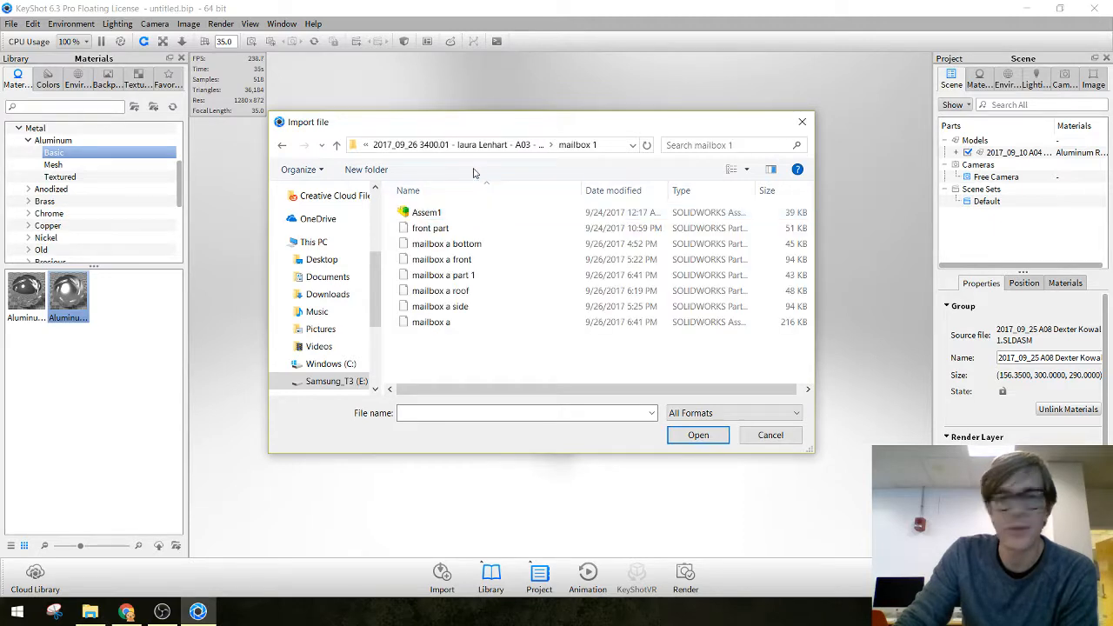
{"action": "left_click", "coordinate": [426, 146]}
{"action": "left_click", "coordinate": [382, 145]}
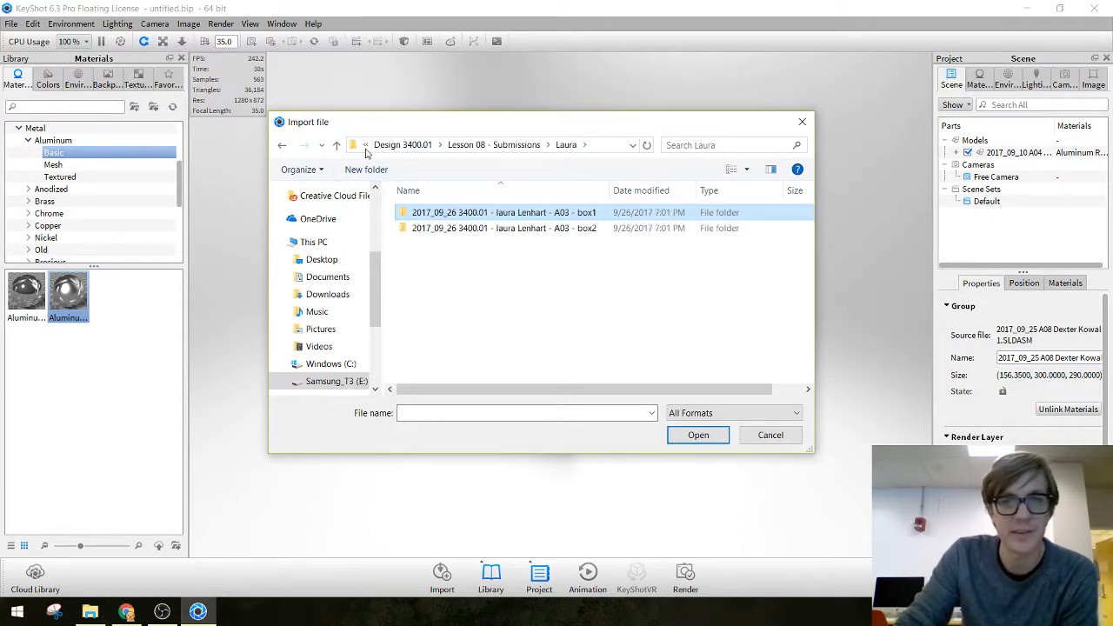
Try to import the 2017_09_19 3400.01 A06 assembly from Lesson 06 - Submissions with the Add to Scene option
{"action": "left_click", "coordinate": [430, 146]}
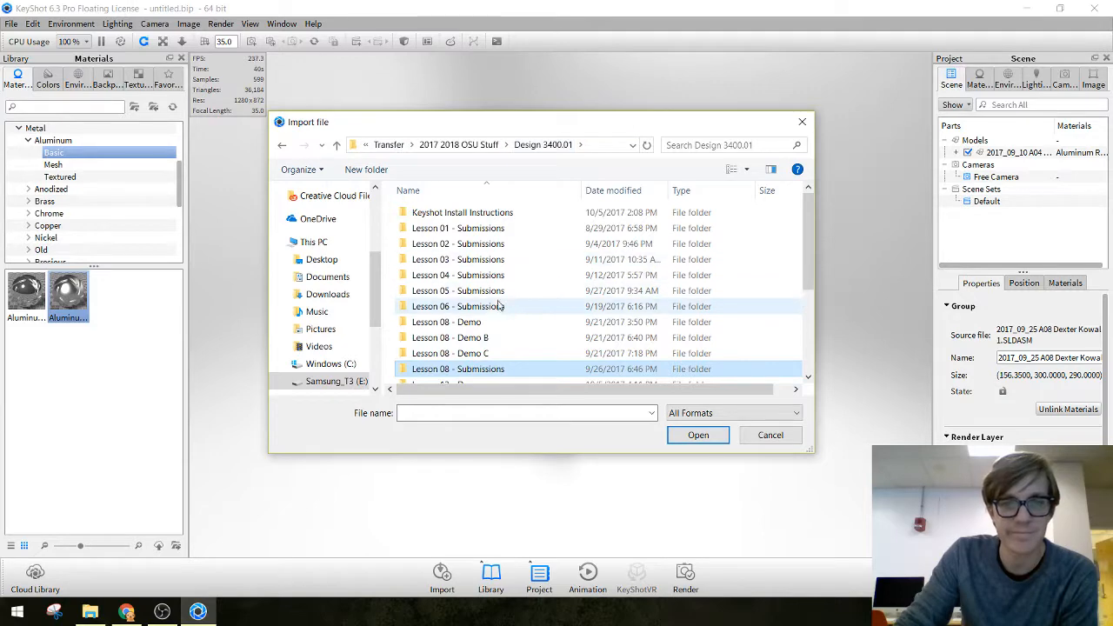
{"action": "scroll", "coordinate": [502, 286], "scroll_direction": "down", "scroll_amount": 1}
{"action": "double_click", "coordinate": [500, 265]}
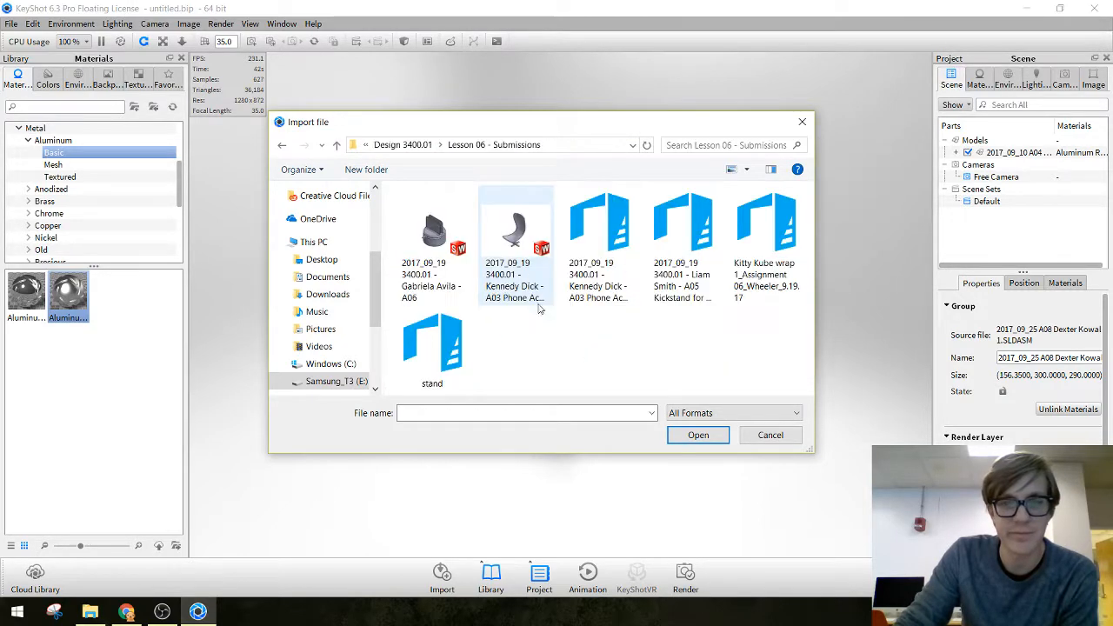
{"action": "left_click", "coordinate": [453, 247]}
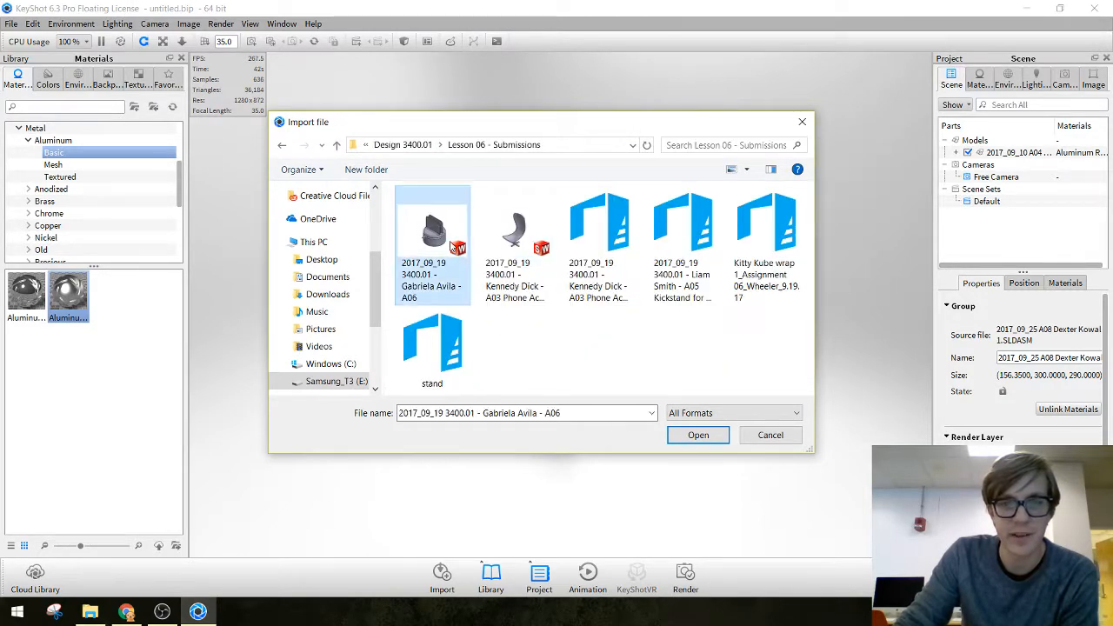
{"action": "left_click", "coordinate": [696, 436]}
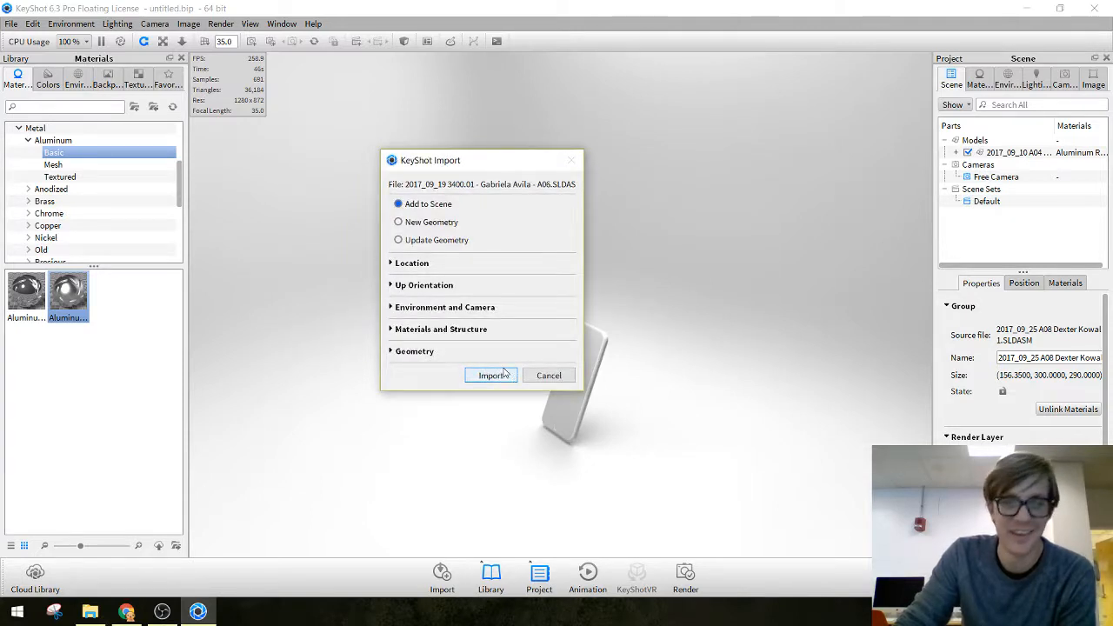
{"action": "left_click", "coordinate": [501, 372]}
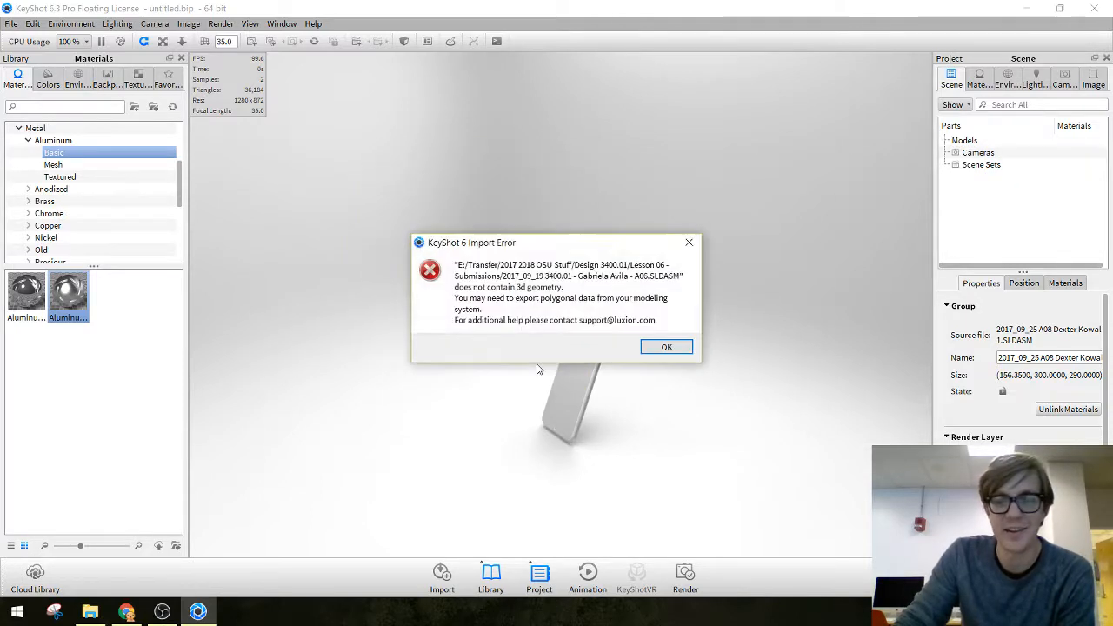
{"action": "left_click", "coordinate": [658, 349]}
Reframe the view so the aluminum phone appears larger and nearer the middle of the scene
{"action": "left_click_drag", "start_coordinate": [591, 397], "coordinate": [609, 425]}
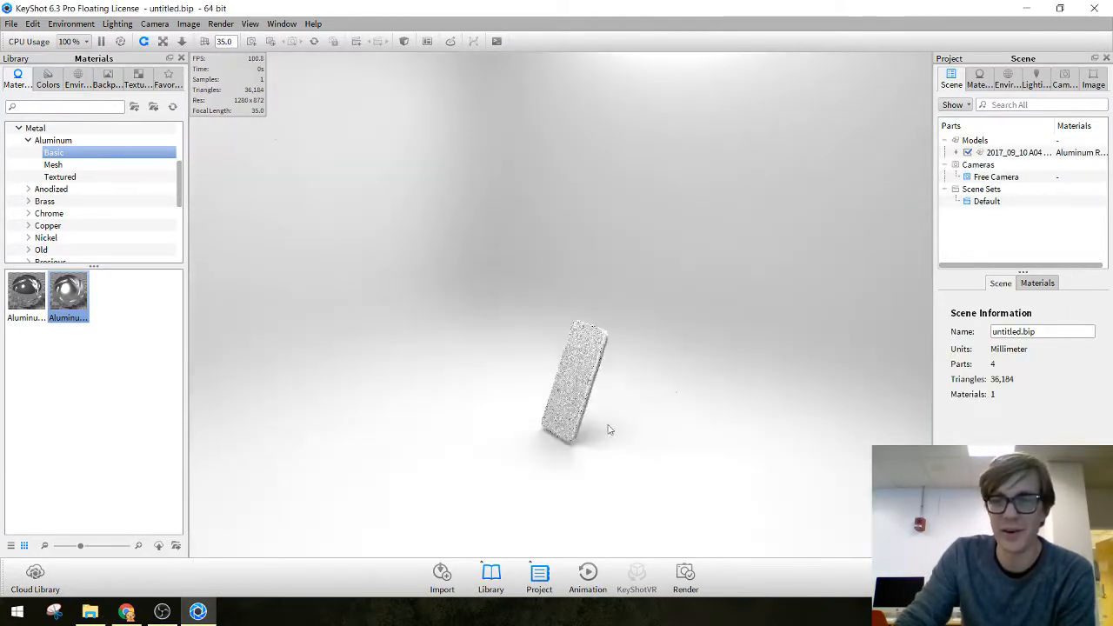
{"action": "middle_click_drag", "start_coordinate": [589, 421], "coordinate": [562, 330]}
{"action": "left_click_drag", "start_coordinate": [562, 330], "coordinate": [566, 308]}
{"action": "scroll", "coordinate": [566, 335], "scroll_direction": "up", "scroll_amount": 3}
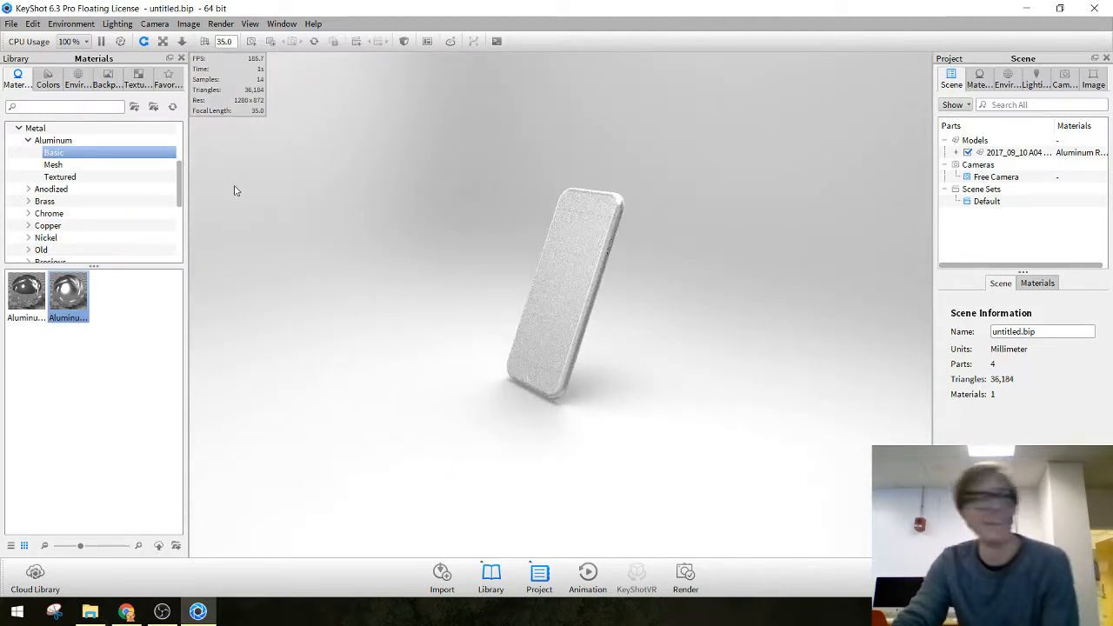
{"action": "left_click", "coordinate": [11, 23]}
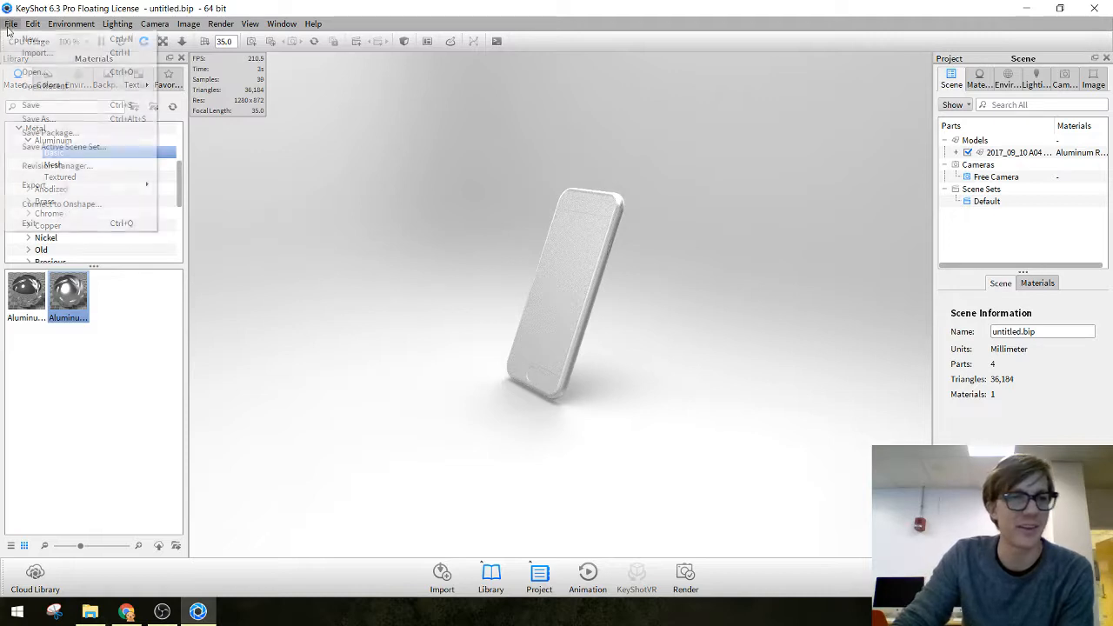
{"action": "left_click", "coordinate": [31, 55]}
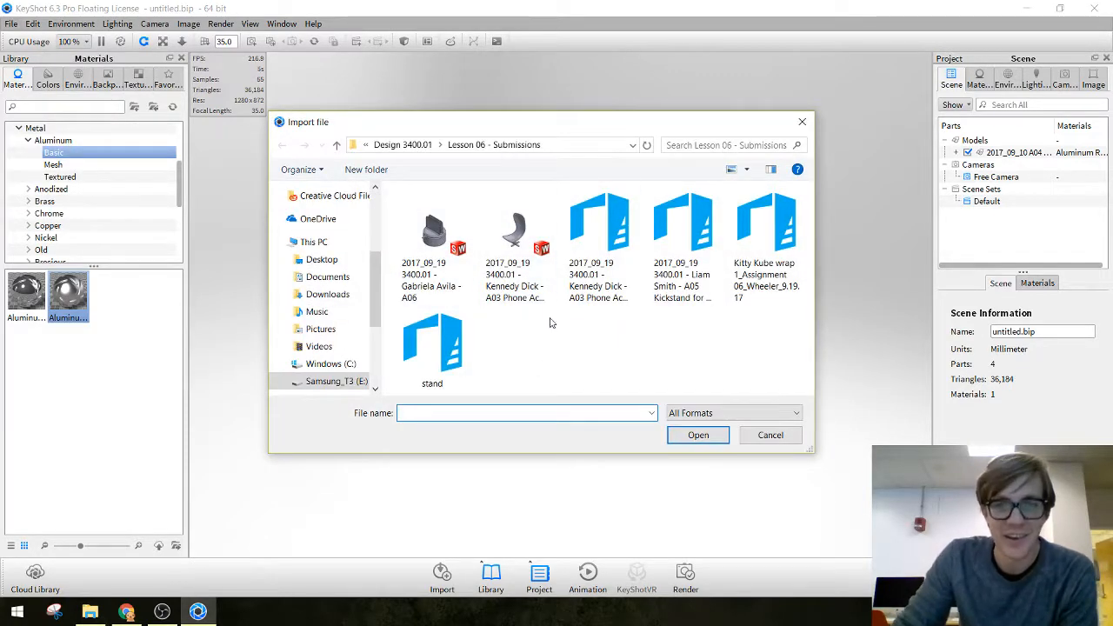
{"action": "left_click", "coordinate": [526, 277]}
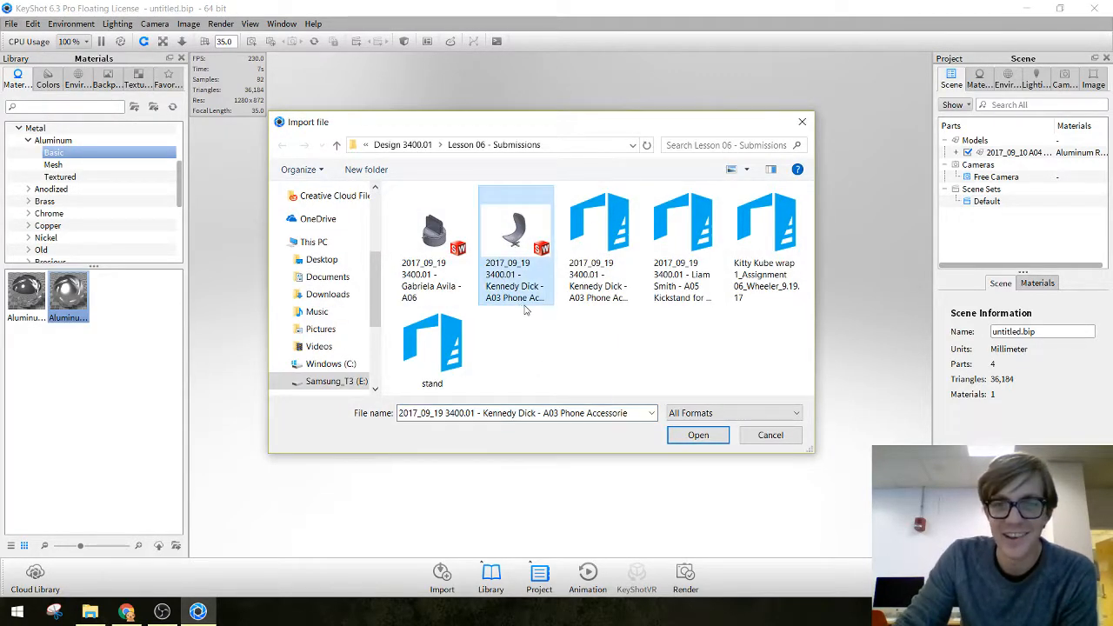
{"action": "left_click", "coordinate": [402, 144]}
{"action": "scroll", "coordinate": [492, 327], "scroll_direction": "down", "scroll_amount": 1}
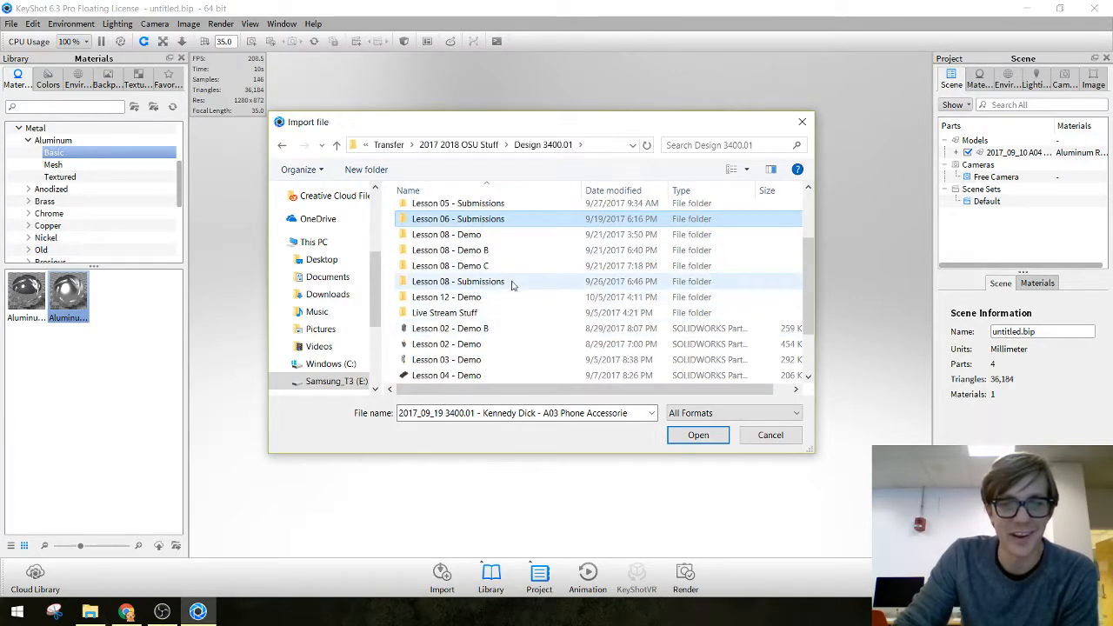
{"action": "scroll", "coordinate": [512, 298], "scroll_direction": "down", "scroll_amount": 2}
{"action": "scroll", "coordinate": [512, 298], "scroll_direction": "up", "scroll_amount": 2}
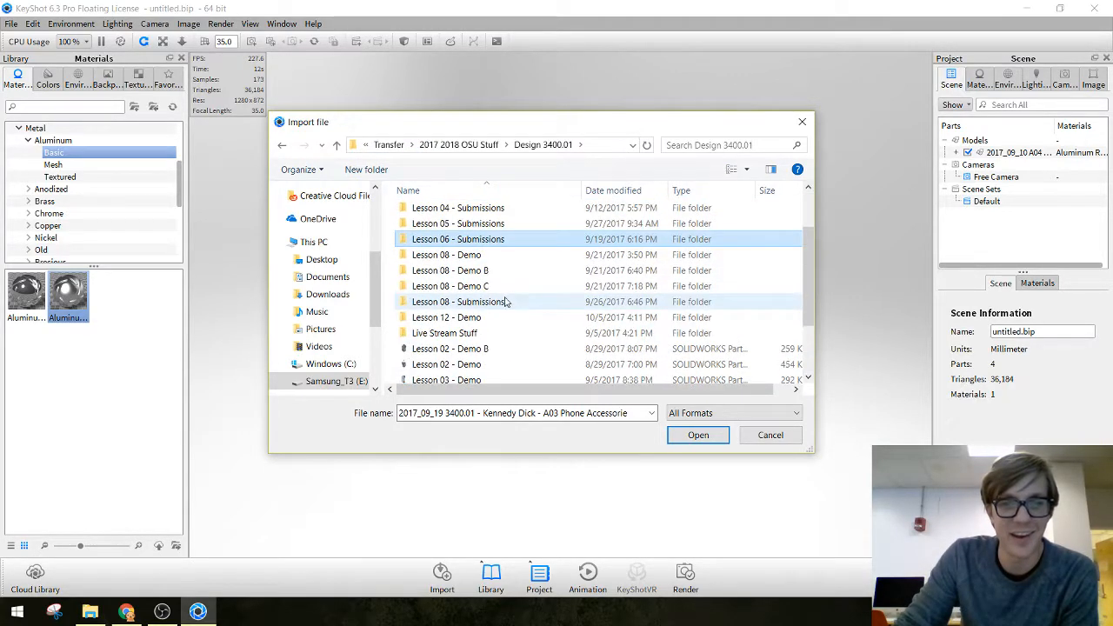
{"action": "double_click", "coordinate": [492, 303]}
{"action": "scroll", "coordinate": [505, 252], "scroll_direction": "down", "scroll_amount": 1}
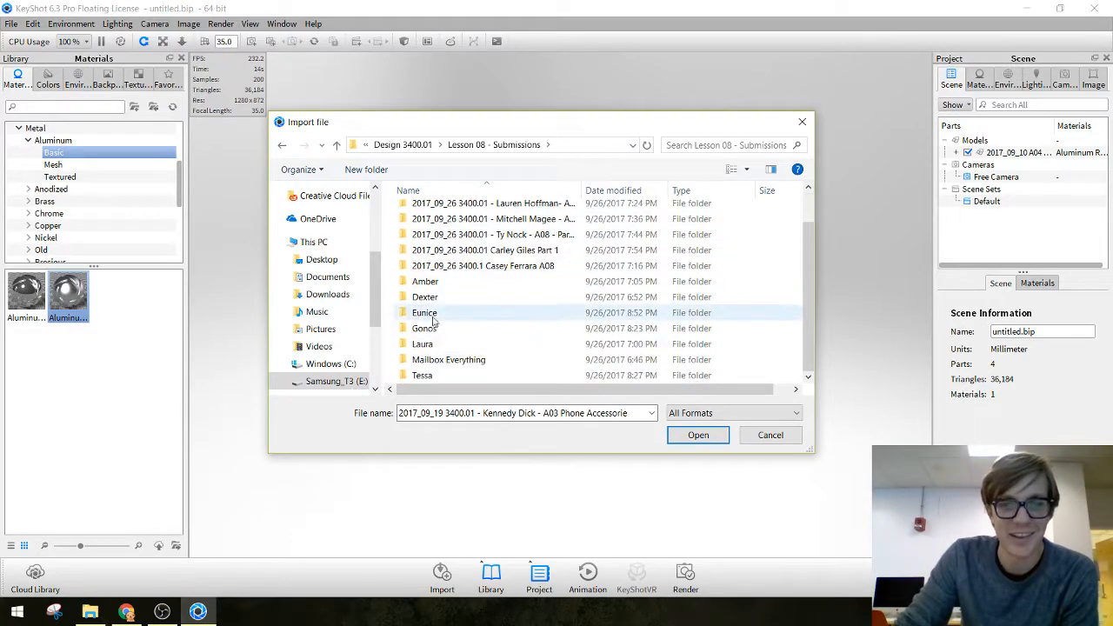
{"action": "scroll", "coordinate": [561, 349], "scroll_direction": "up", "scroll_amount": 1}
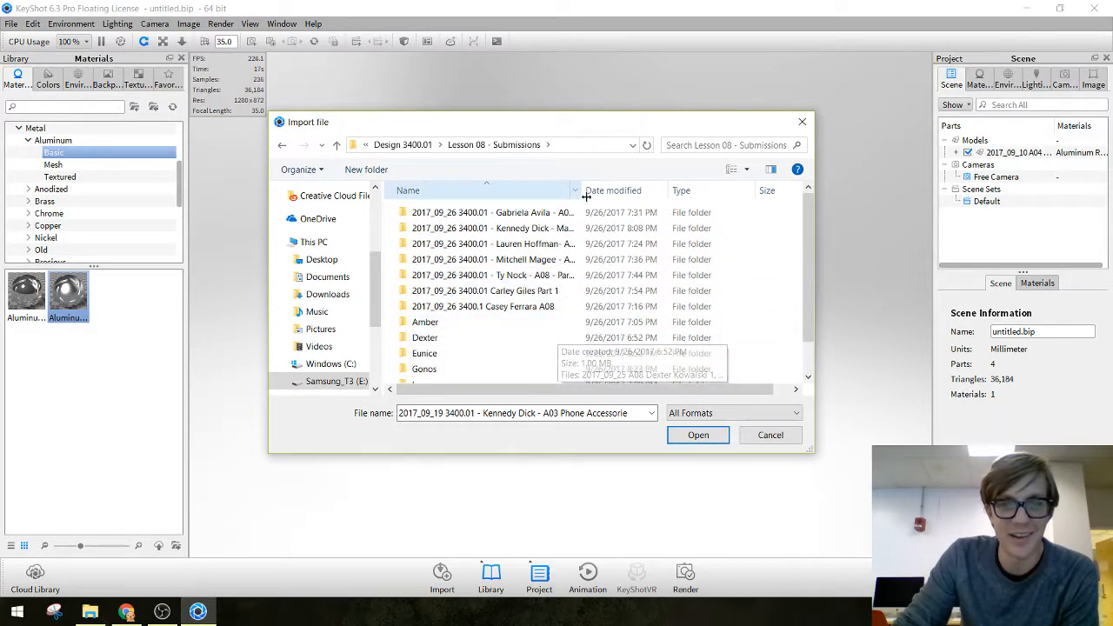
{"action": "left_click_drag", "start_coordinate": [584, 193], "coordinate": [675, 191]}
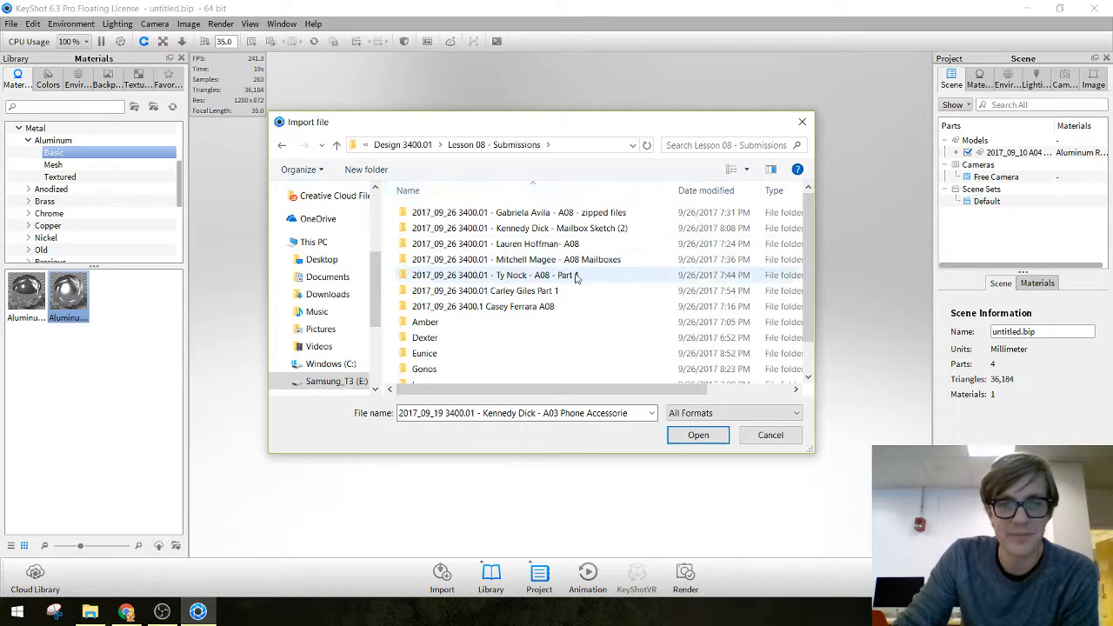
{"action": "scroll", "coordinate": [561, 307], "scroll_direction": "down", "scroll_amount": 1}
{"action": "left_click", "coordinate": [771, 435]}
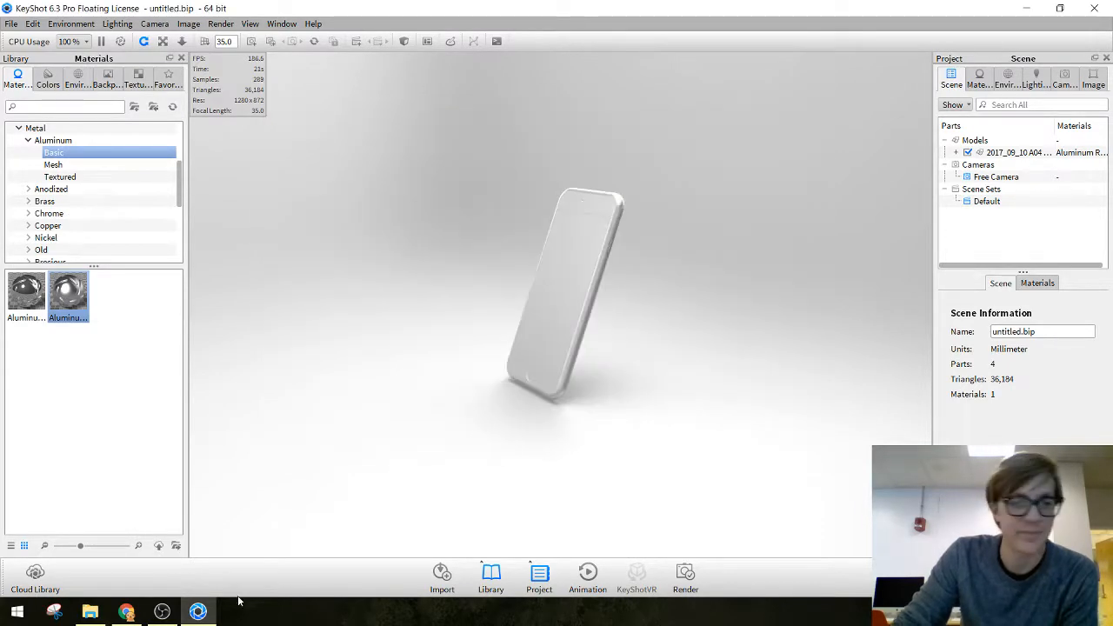
Switch to Chrome and open the 07 - Calipers and Phones part 4 assignment in the DESIGN 3400.01 Canvas course
{"action": "left_click", "coordinate": [127, 612]}
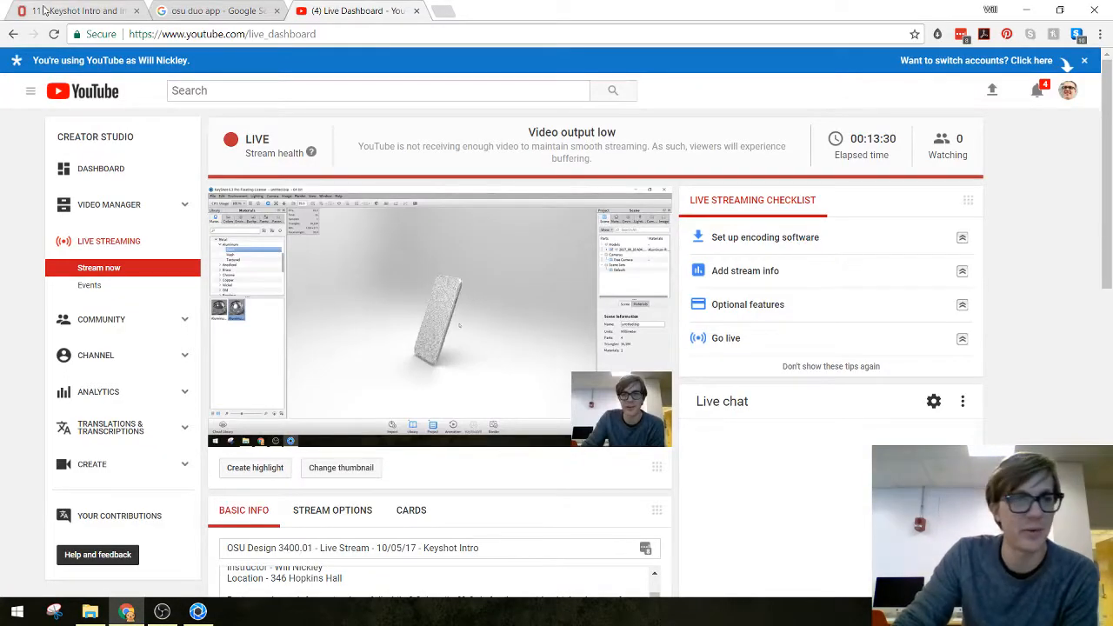
{"action": "left_click", "coordinate": [74, 11]}
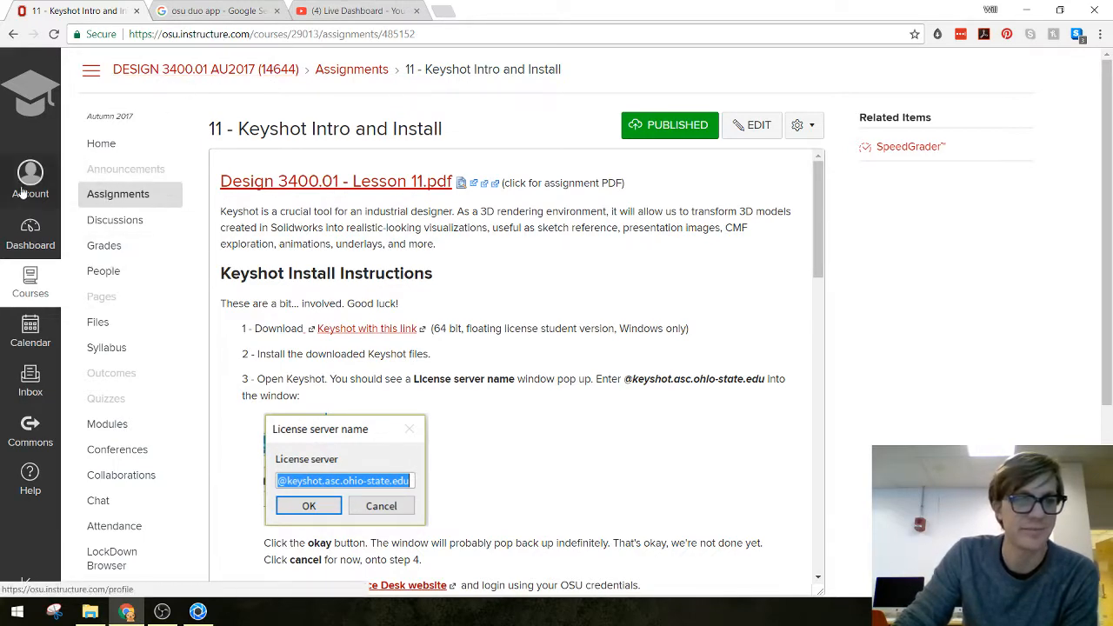
{"action": "left_click", "coordinate": [28, 280]}
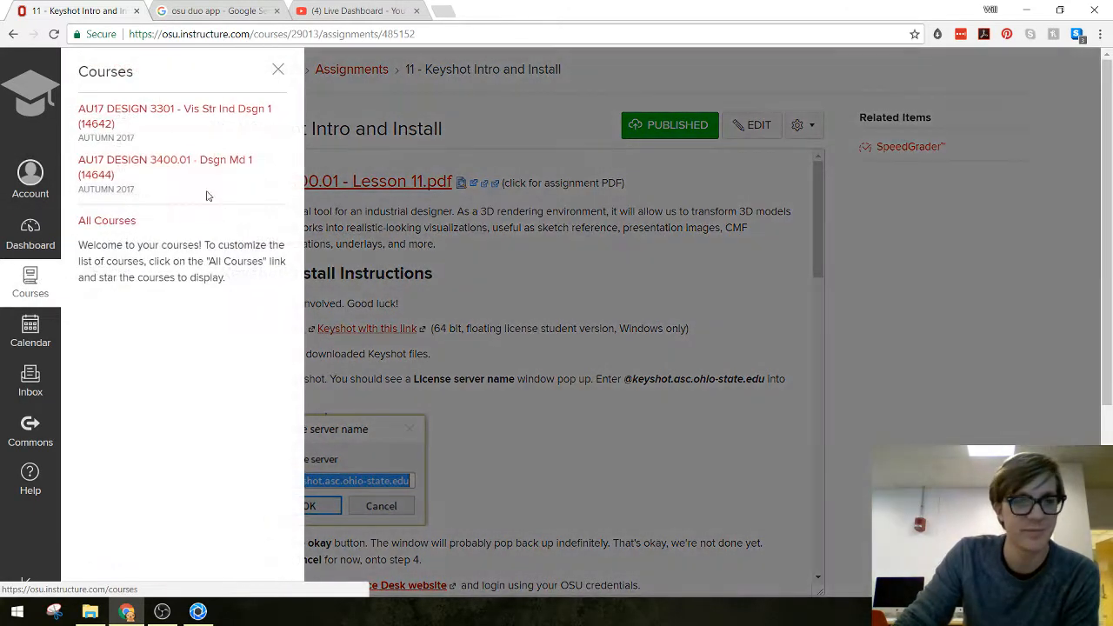
{"action": "left_click", "coordinate": [169, 173]}
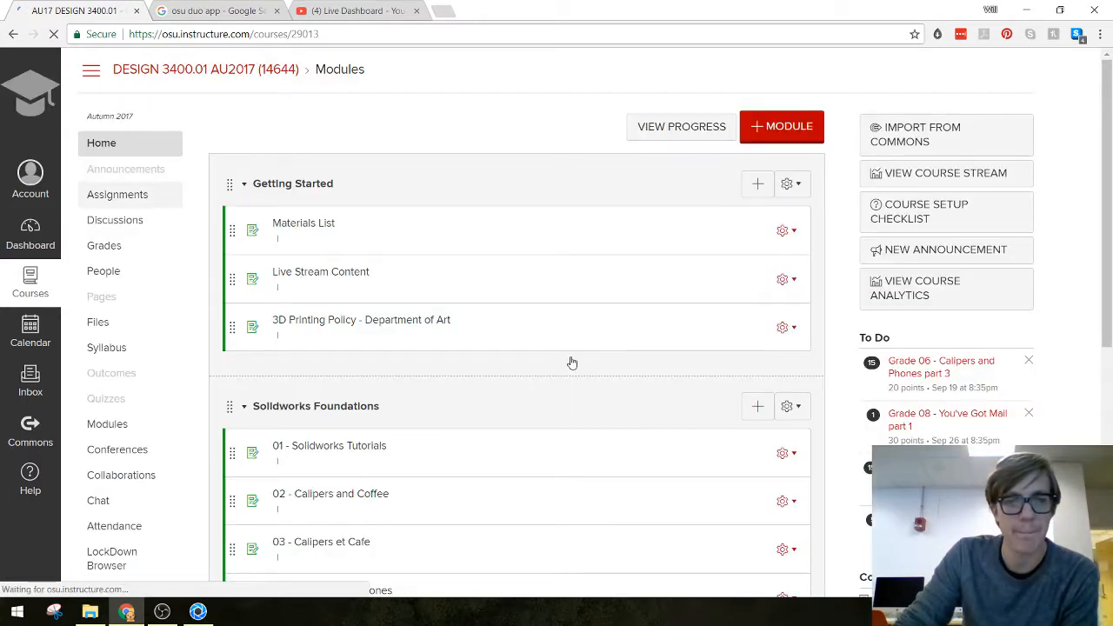
{"action": "scroll", "coordinate": [574, 361], "scroll_direction": "down", "scroll_amount": 5}
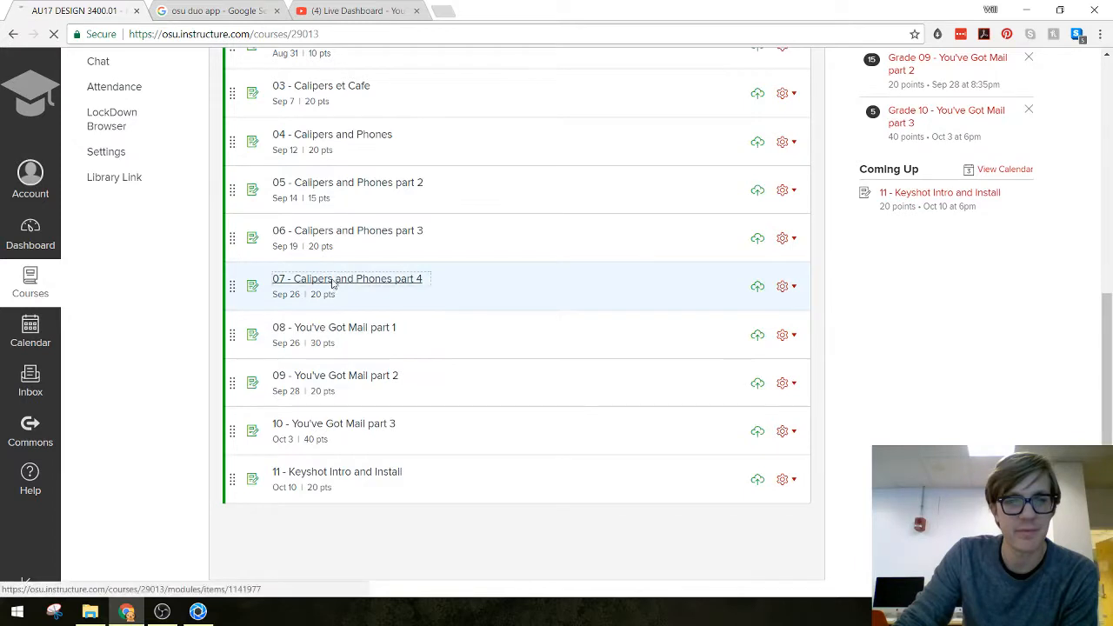
{"action": "left_click", "coordinate": [340, 282]}
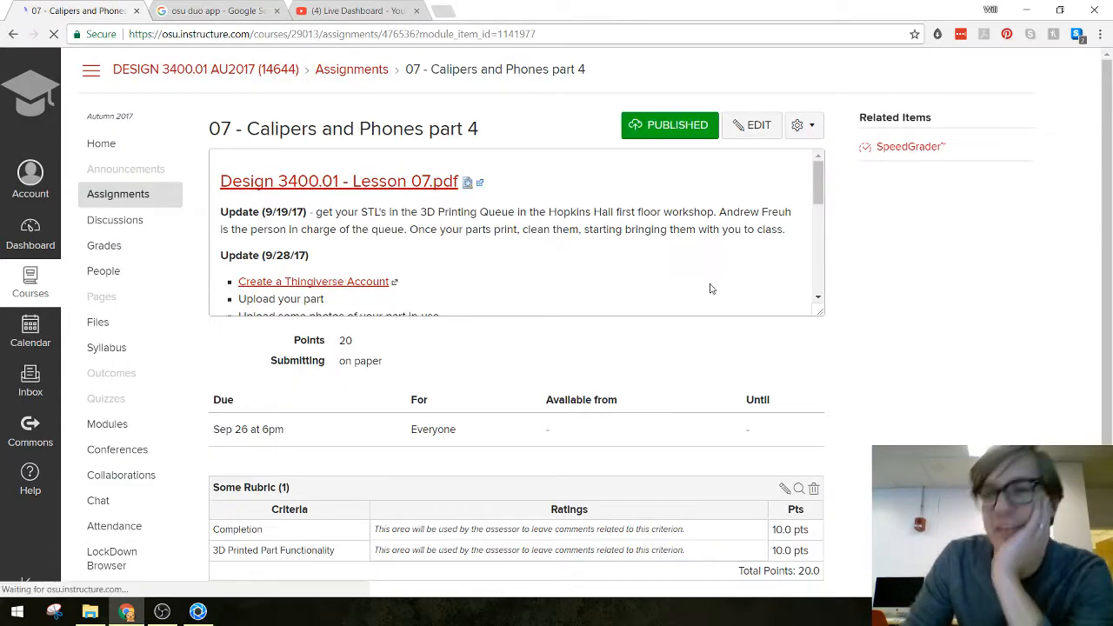
Check the student list in SpeedGrader for 07 - Calipers and Phones part 4, then close SpeedGrader
{"action": "left_click", "coordinate": [914, 157]}
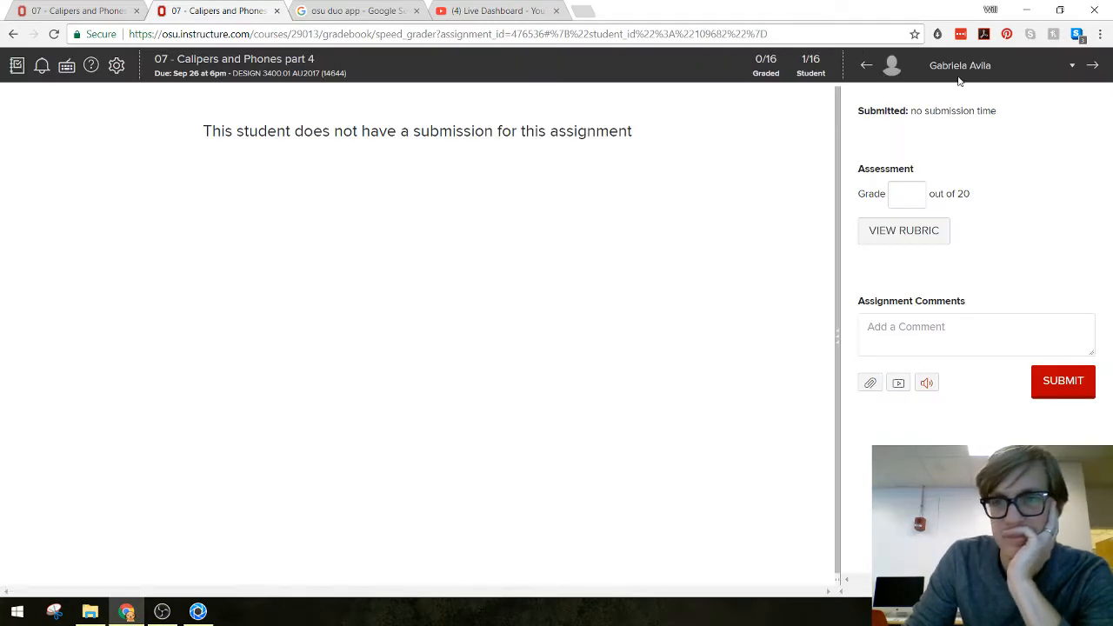
{"action": "left_click", "coordinate": [959, 79]}
{"action": "scroll", "coordinate": [1005, 165], "scroll_direction": "down", "scroll_amount": 4}
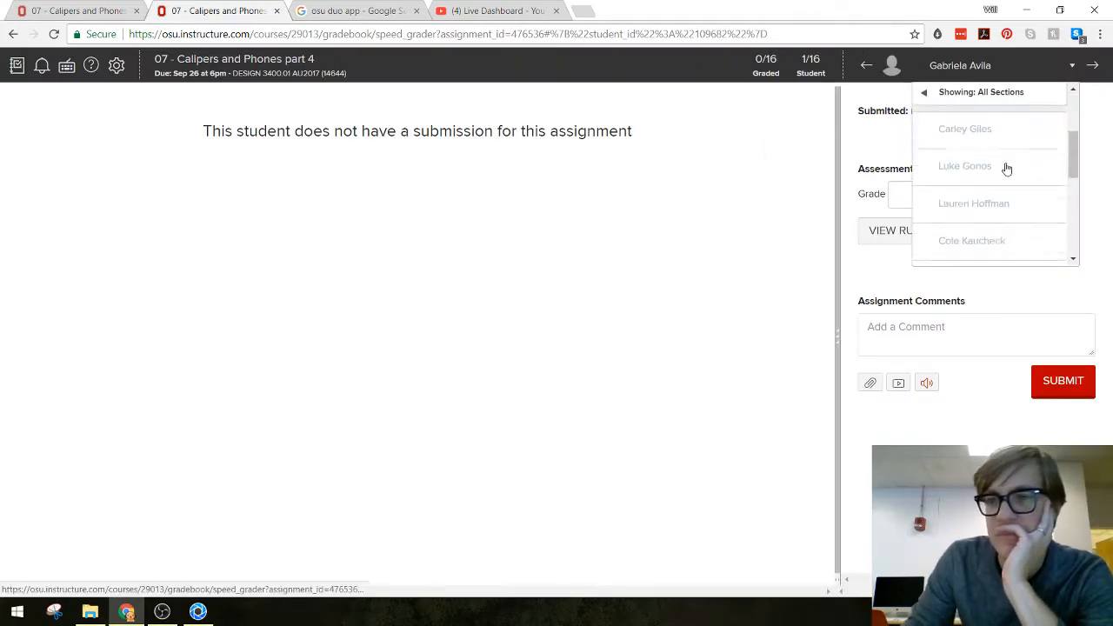
{"action": "scroll", "coordinate": [1000, 234], "scroll_direction": "up", "scroll_amount": 4}
{"action": "left_click", "coordinate": [688, 251]}
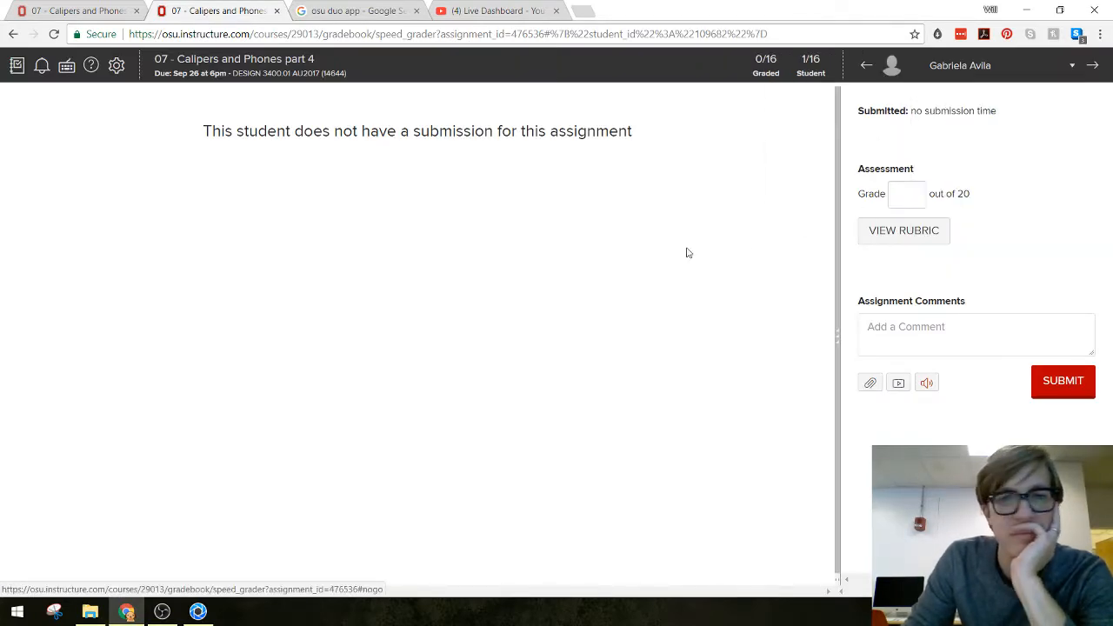
{"action": "left_click", "coordinate": [277, 11]}
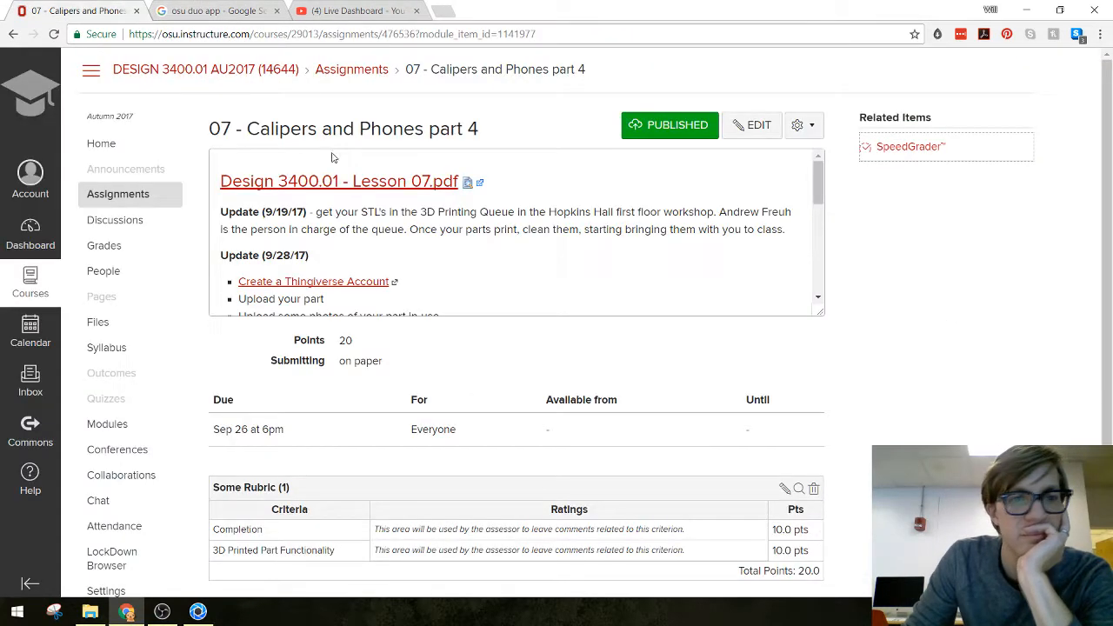
Open the 06 - Calipers and Phones part 3 assignment from the course's assignment list and launch its SpeedGrader
{"action": "left_click", "coordinate": [328, 75]}
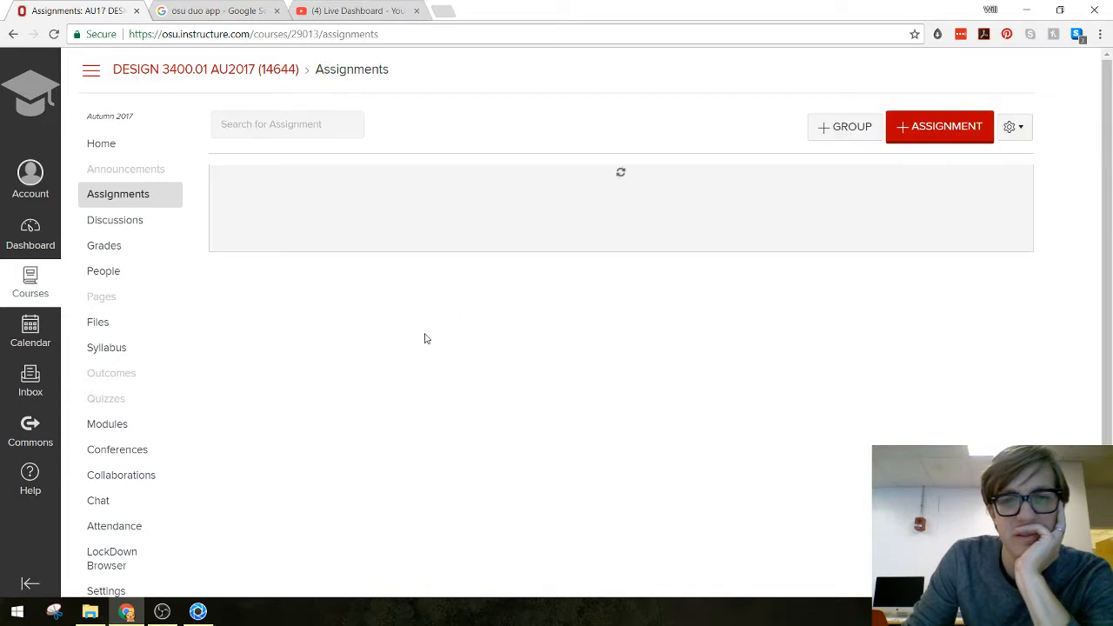
{"action": "scroll", "coordinate": [511, 400], "scroll_direction": "down", "scroll_amount": 2}
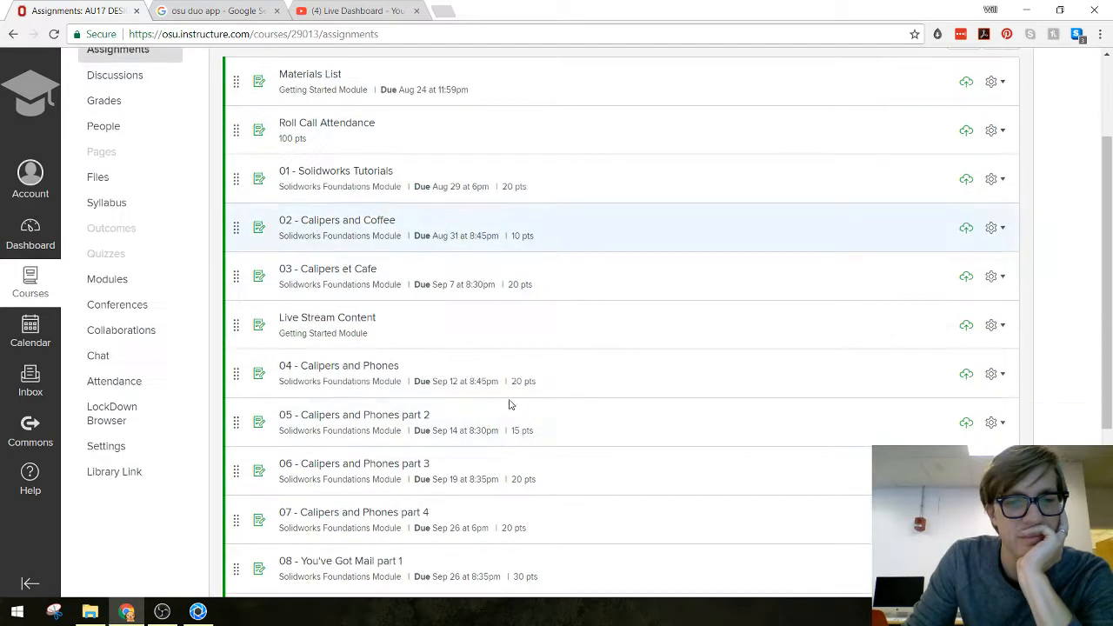
{"action": "scroll", "coordinate": [626, 409], "scroll_direction": "down", "scroll_amount": 2}
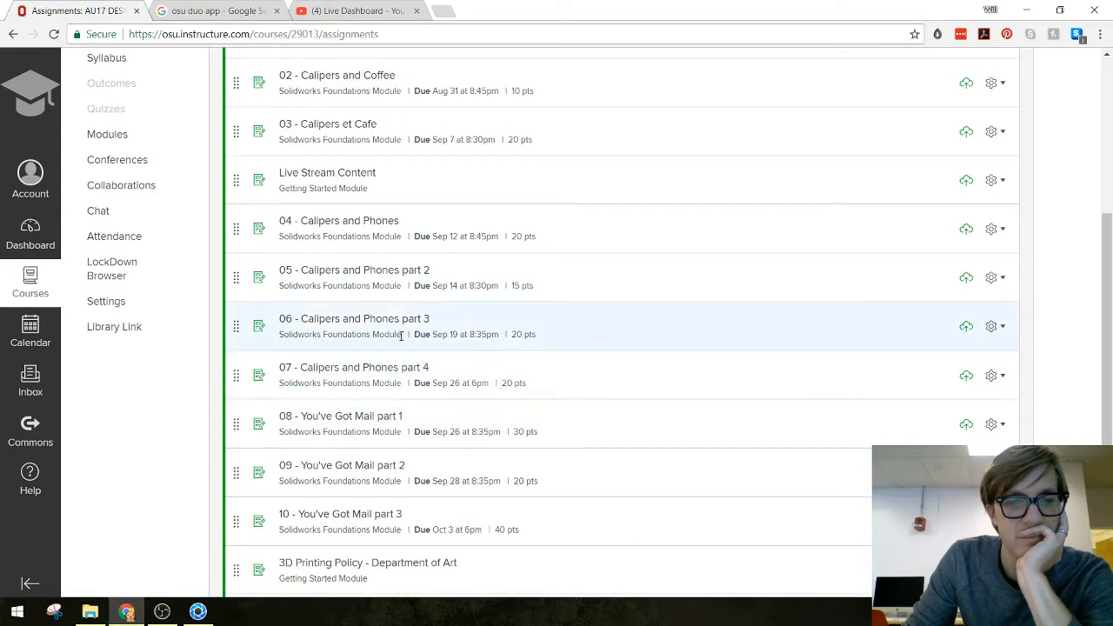
{"action": "left_click", "coordinate": [366, 322]}
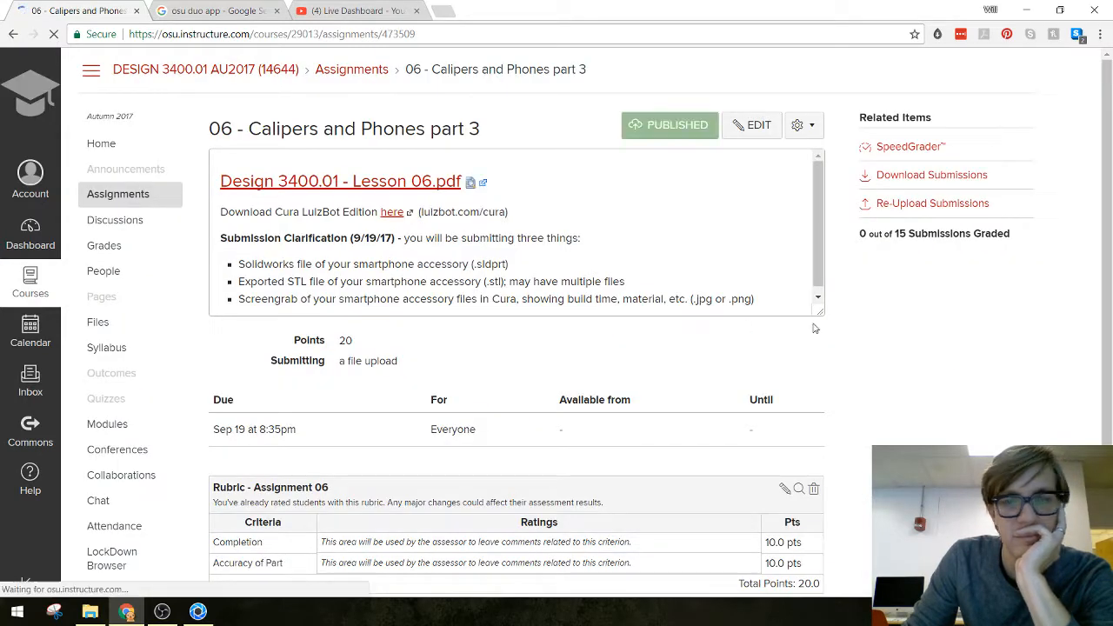
{"action": "left_click", "coordinate": [909, 150]}
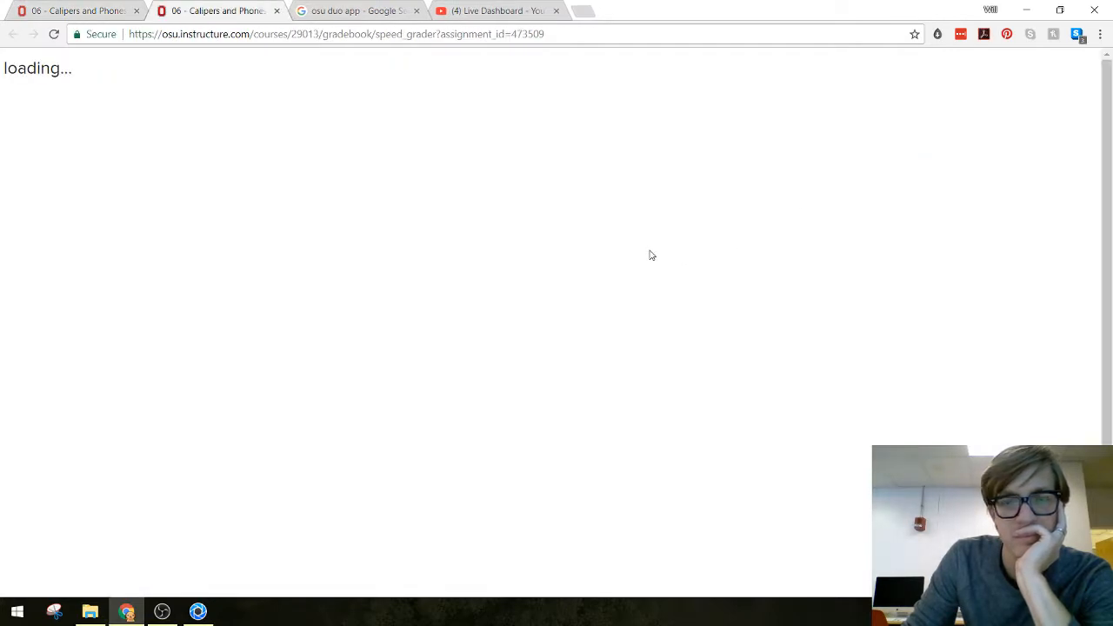
Select the student submission containing a Cura image, STL and SLDPRT file, and start downloading the SLDPRT part
{"action": "left_click", "coordinate": [981, 71]}
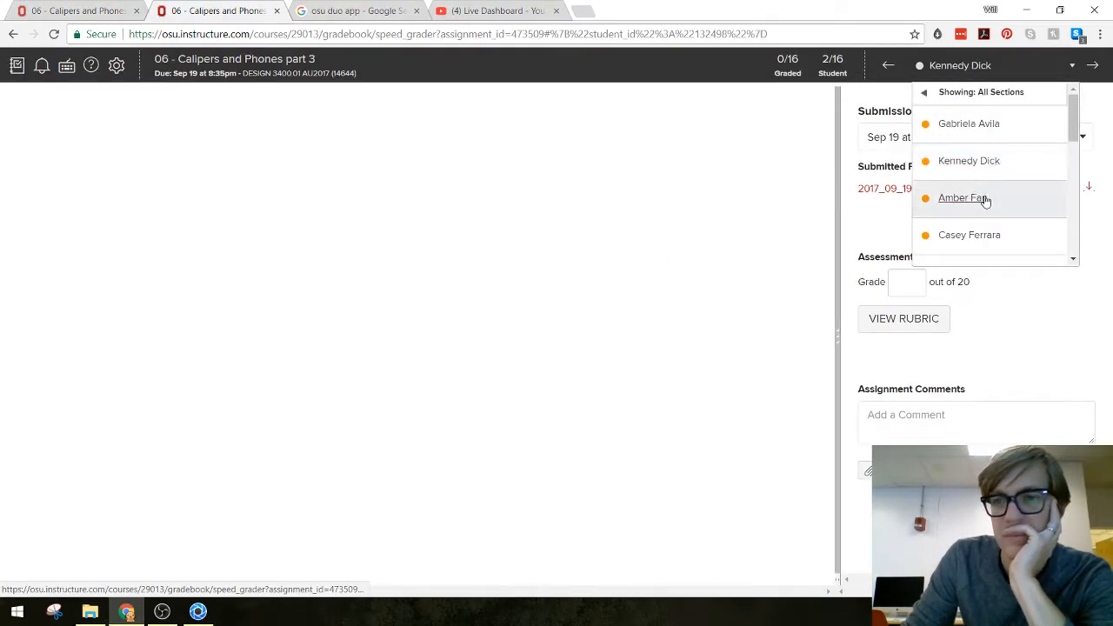
{"action": "scroll", "coordinate": [980, 199], "scroll_direction": "down", "scroll_amount": 5}
{"action": "left_click", "coordinate": [990, 205]}
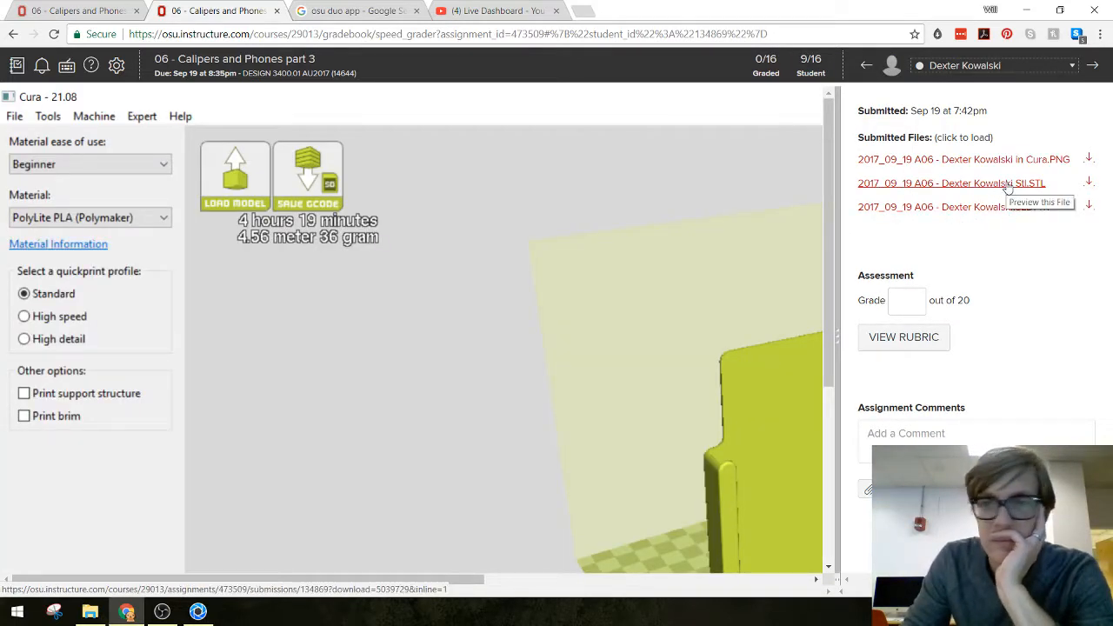
{"action": "left_click", "coordinate": [997, 193]}
{"action": "left_click", "coordinate": [972, 209]}
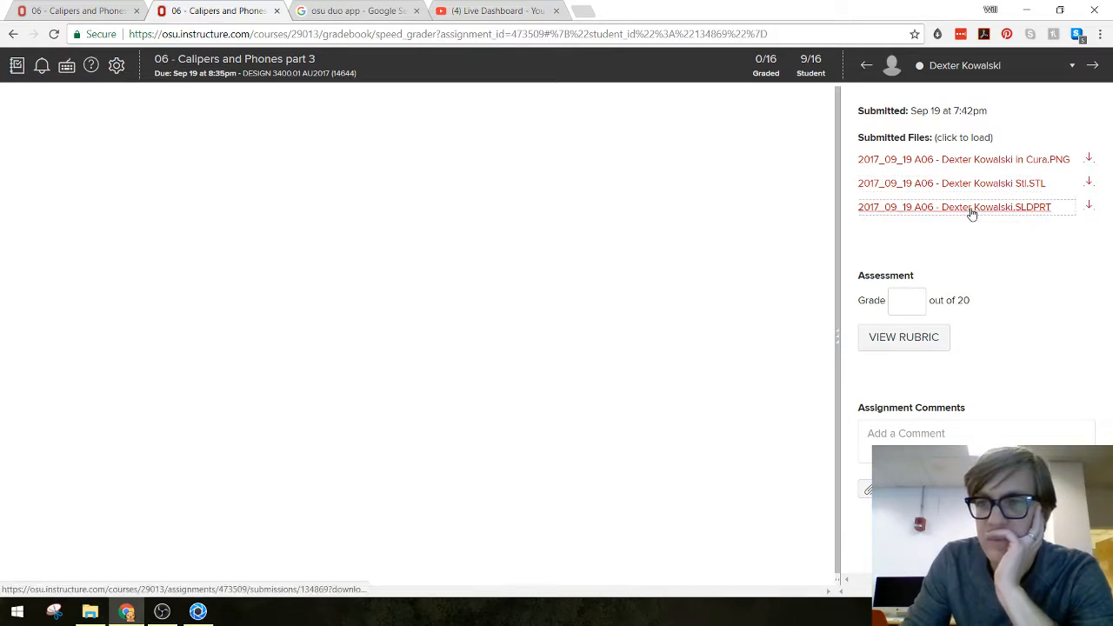
{"action": "left_click", "coordinate": [1088, 207]}
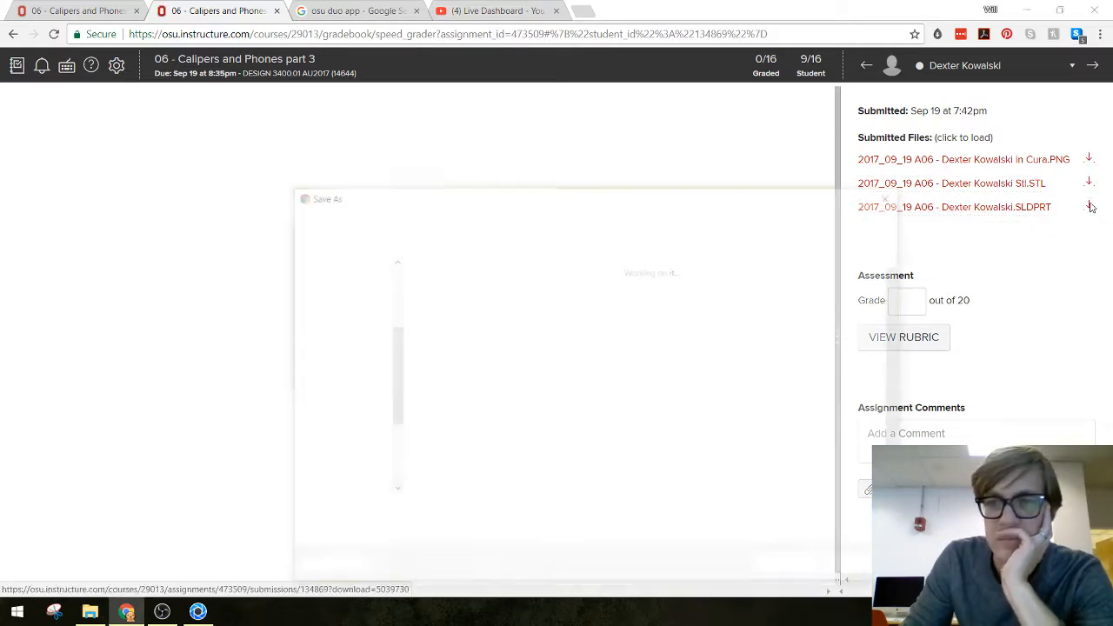
Set the save location to the Design 3400.01 folder within Transfer and 2017 2018 OSU Stuff
{"action": "left_click", "coordinate": [308, 493]}
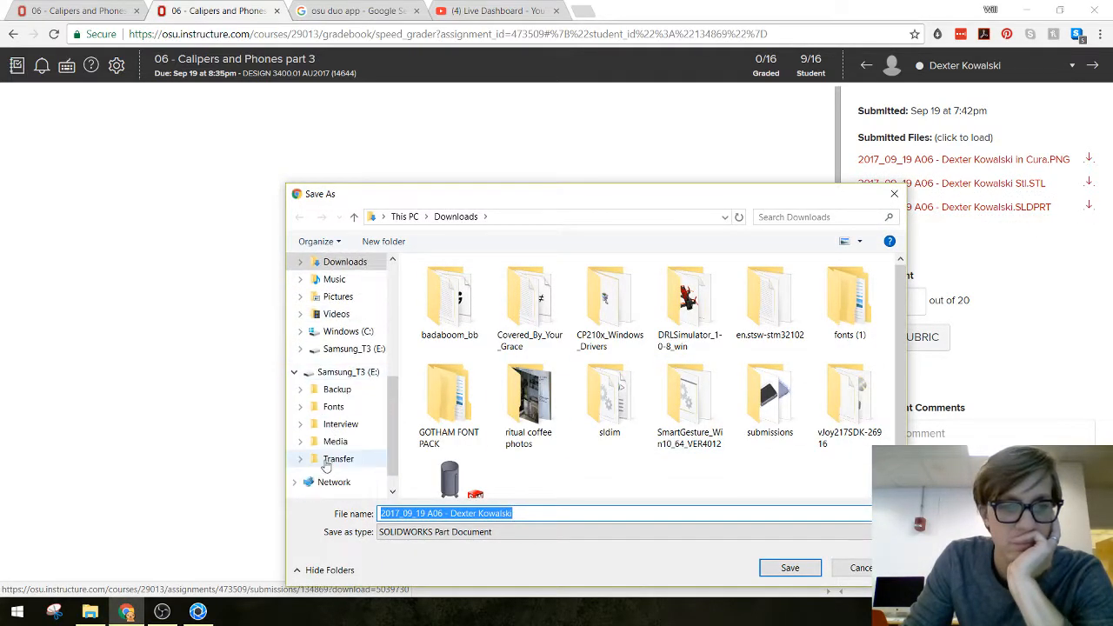
{"action": "left_click", "coordinate": [338, 459]}
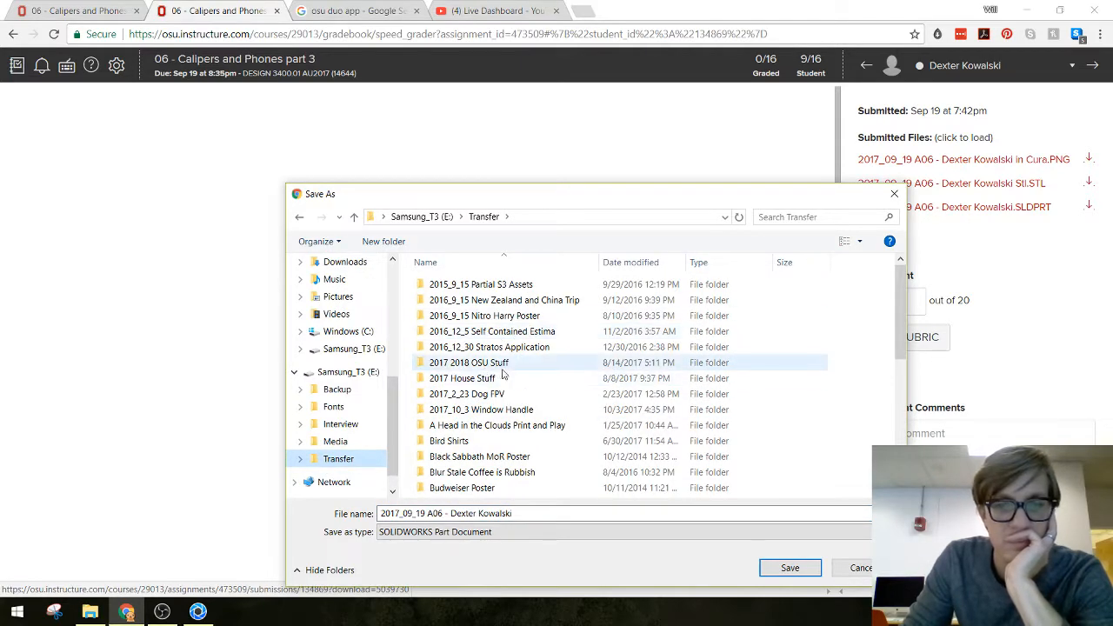
{"action": "double_click", "coordinate": [501, 365]}
{"action": "double_click", "coordinate": [505, 320]}
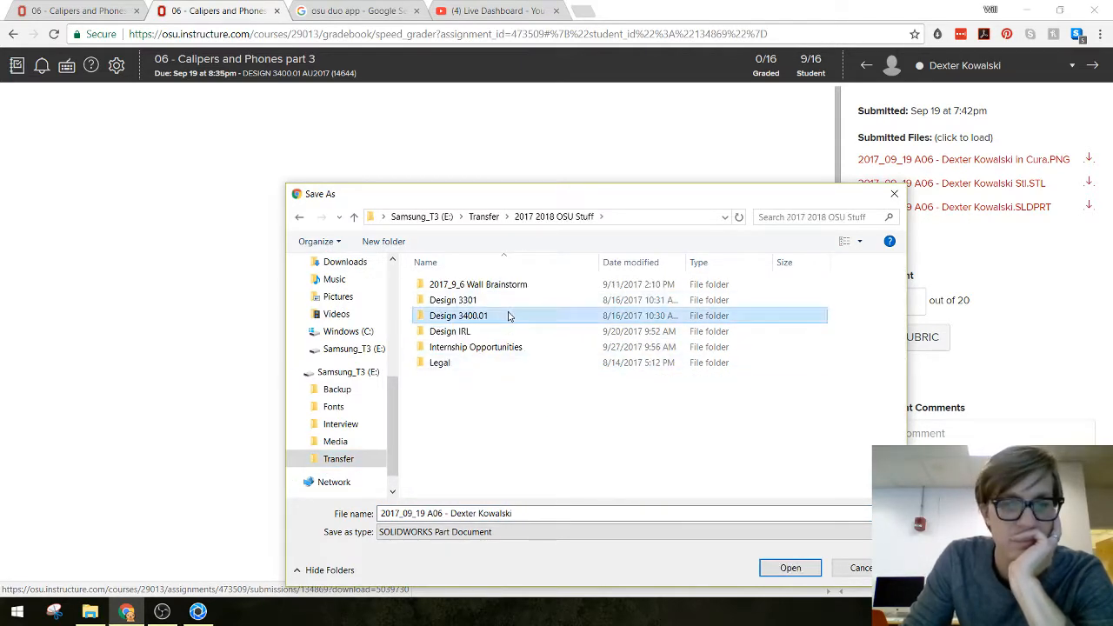
{"action": "scroll", "coordinate": [522, 400], "scroll_direction": "down", "scroll_amount": 2}
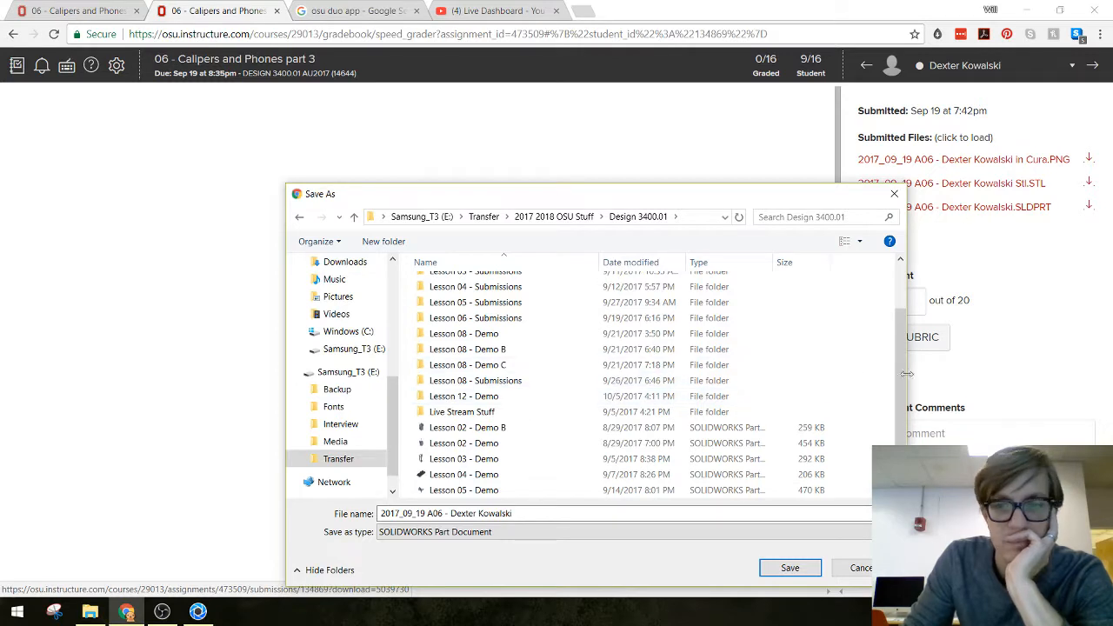
Create a folder named Lesson 07 - Submissions and save the student's SolidWorks part in it
{"action": "right_click", "coordinate": [862, 380]}
{"action": "mouse_move", "coordinate": [865, 513]}
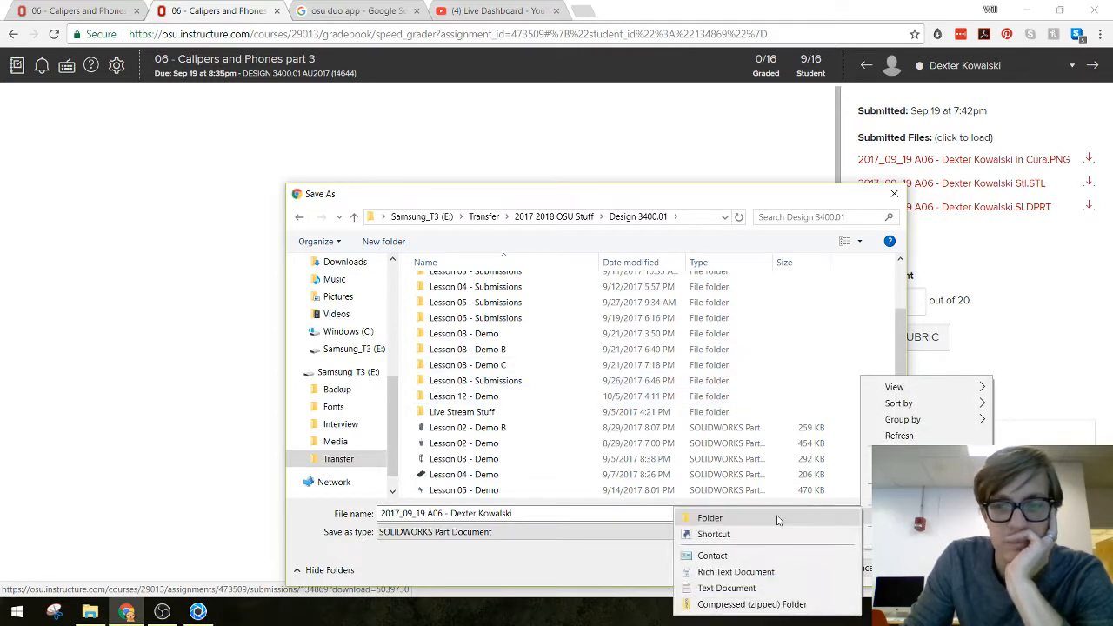
{"action": "left_click", "coordinate": [775, 517]}
{"action": "type", "text": "Lesson"}
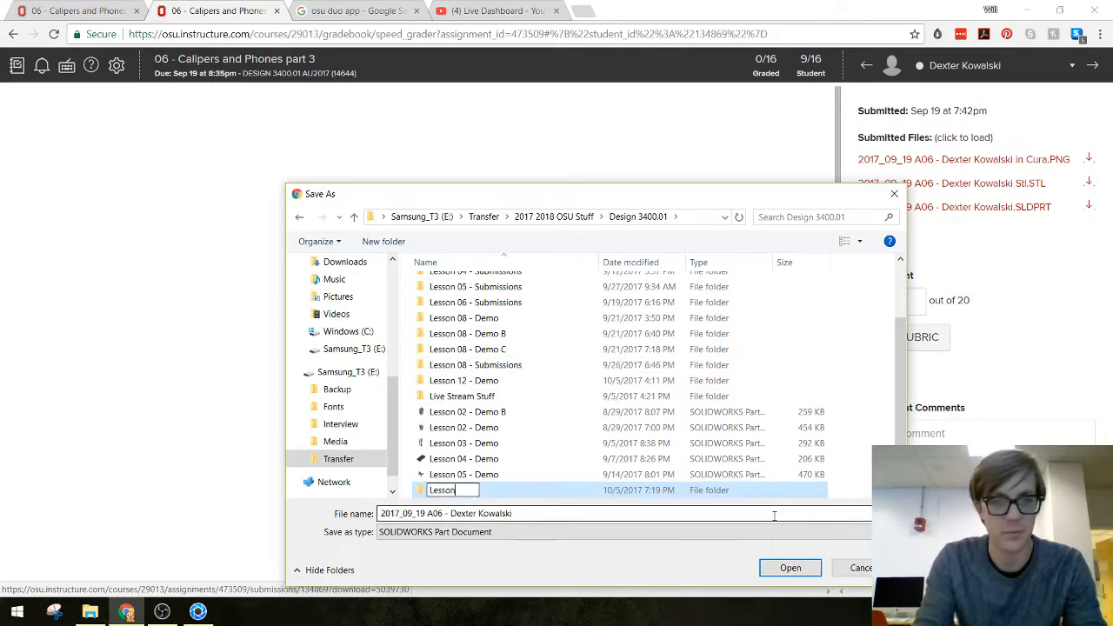
{"action": "type", "text": " 07 - Submis"}
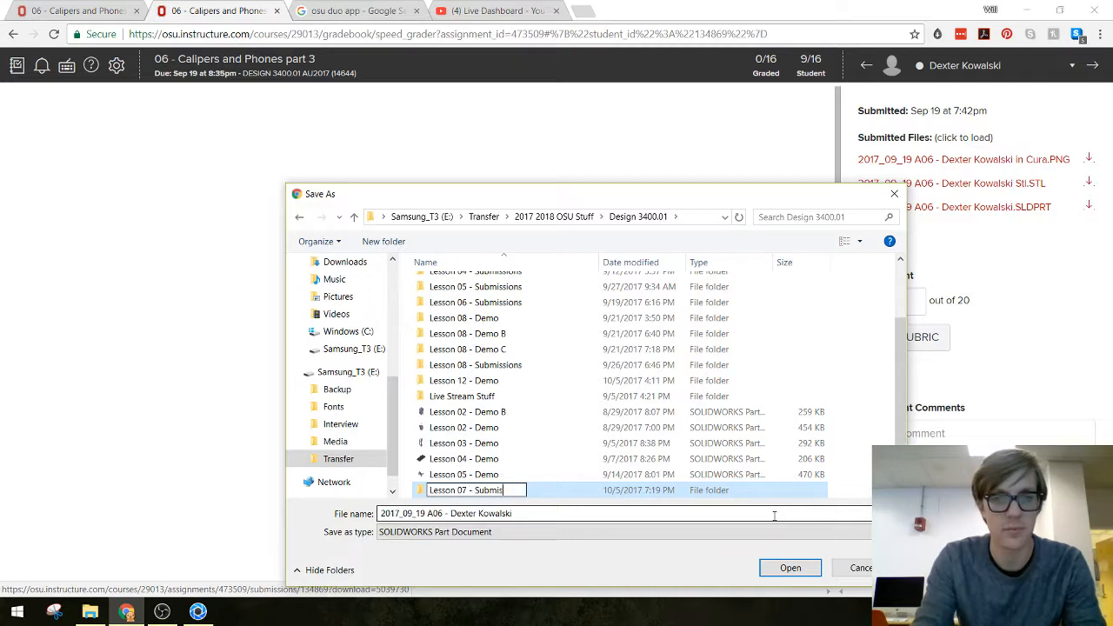
{"action": "type", "text": "sions"}
{"action": "key", "text": "Return"}
{"action": "double_click", "coordinate": [526, 491]}
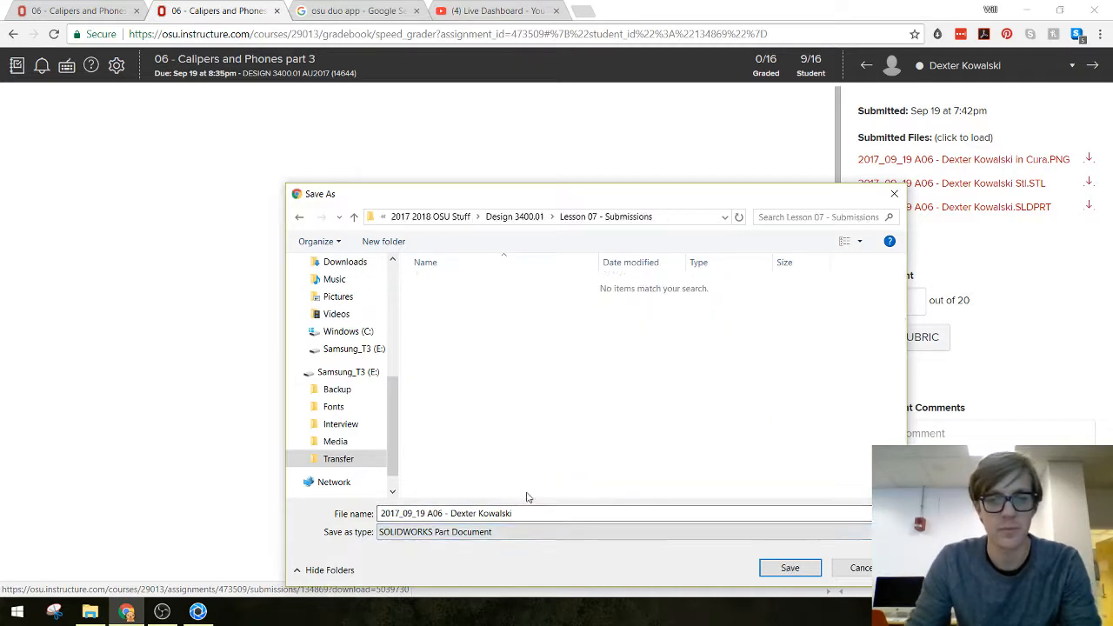
{"action": "left_click", "coordinate": [788, 567]}
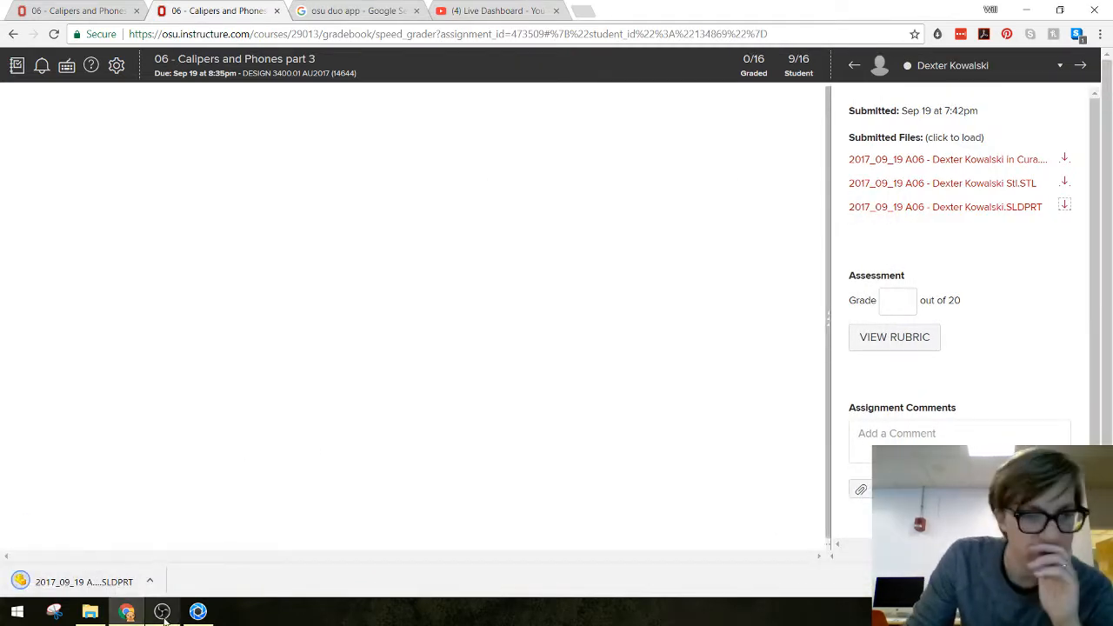
Switch back to KeyShot and import the student's 2017_09_19 A06 part from Lesson 07 - Submissions with Add to Scene
{"action": "left_click", "coordinate": [164, 619]}
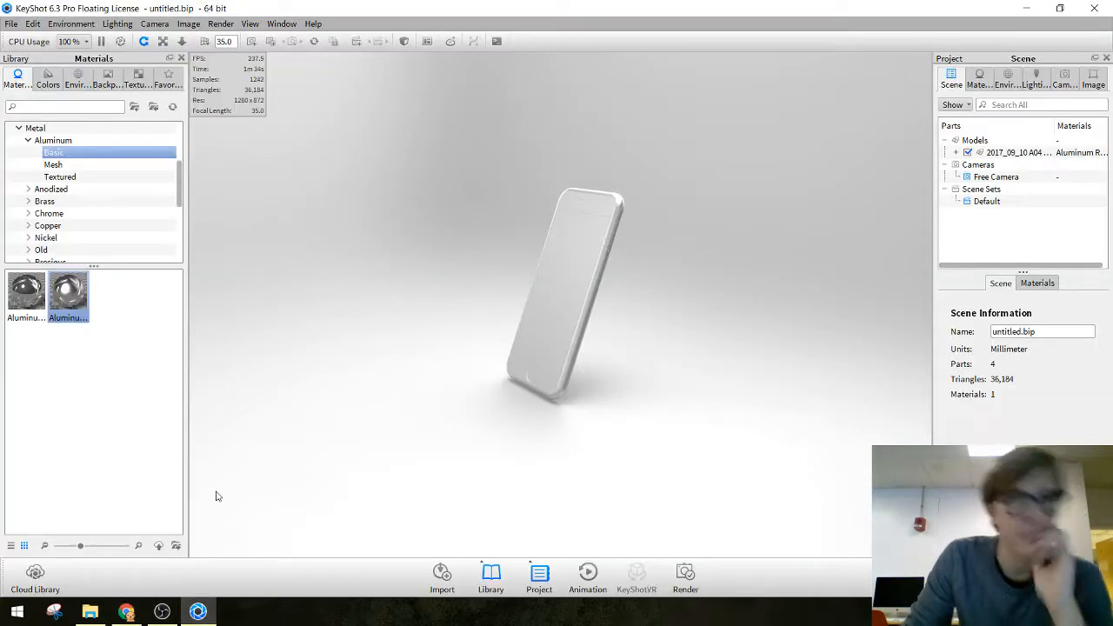
{"action": "left_click", "coordinate": [10, 23]}
{"action": "left_click", "coordinate": [63, 51]}
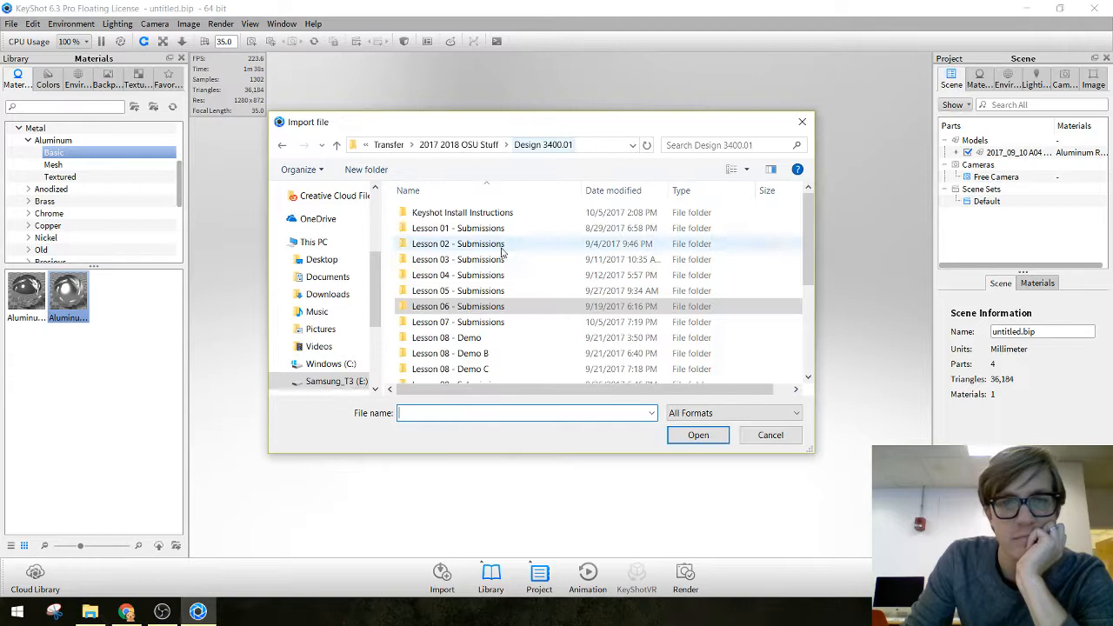
{"action": "double_click", "coordinate": [468, 323]}
{"action": "left_click", "coordinate": [491, 213]}
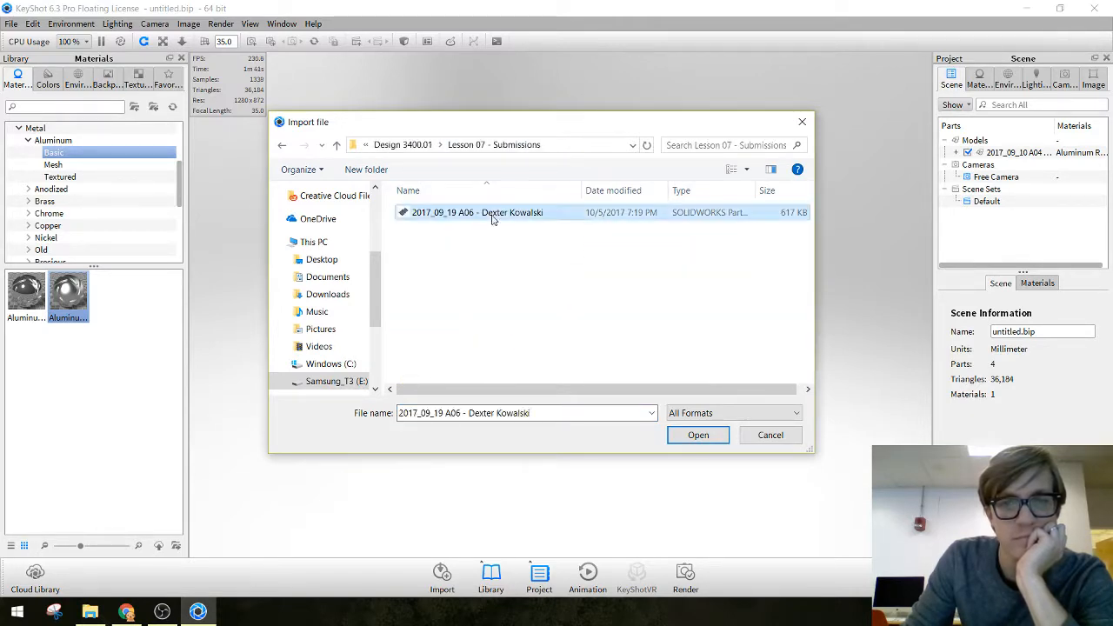
{"action": "left_click", "coordinate": [696, 436]}
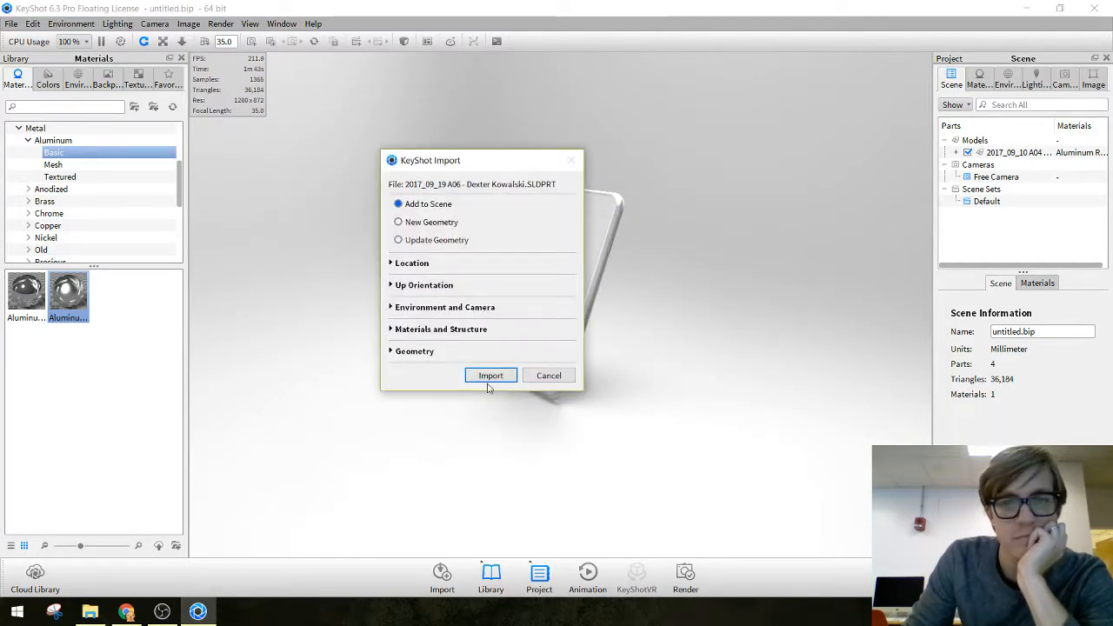
{"action": "left_click", "coordinate": [489, 377]}
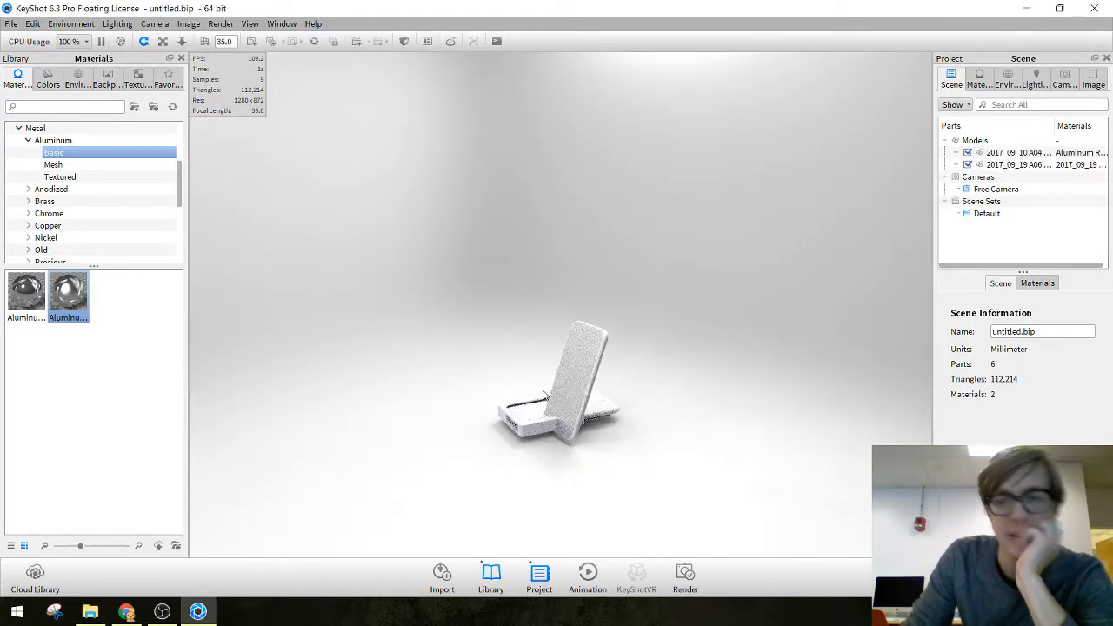
Reframe the view so the phone and the imported accessory fill most of the scene
{"action": "scroll", "coordinate": [562, 391], "scroll_direction": "up", "scroll_amount": 5}
{"action": "scroll", "coordinate": [589, 460], "scroll_direction": "down", "scroll_amount": 4}
{"action": "middle_click_drag", "start_coordinate": [570, 377], "coordinate": [567, 241]}
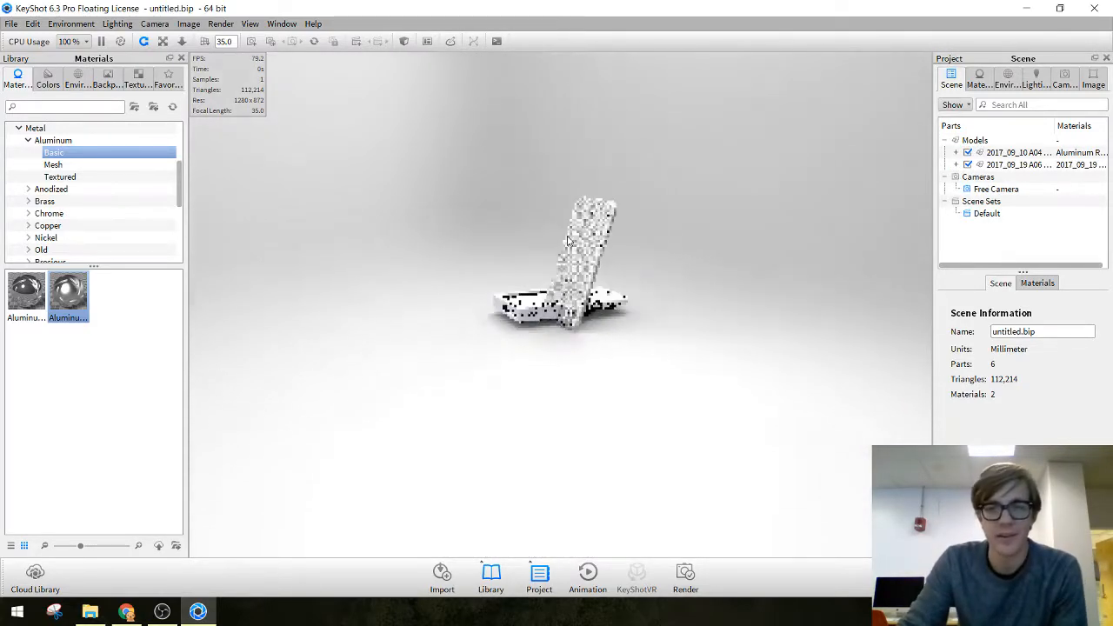
{"action": "scroll", "coordinate": [568, 241], "scroll_direction": "up", "scroll_amount": 8}
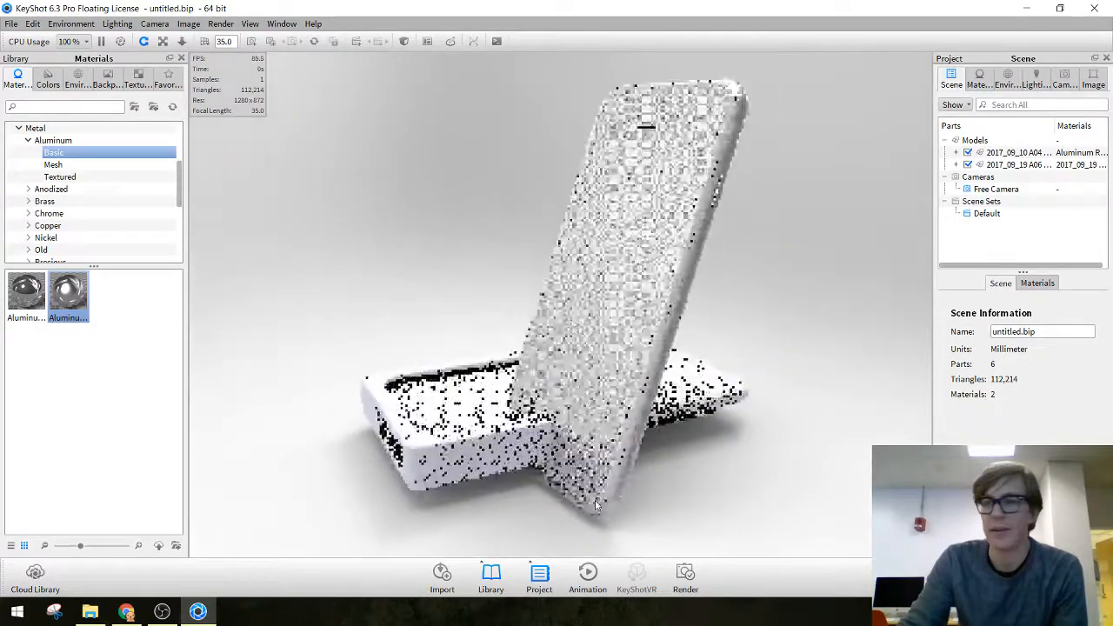
Identify the two overlapping models and hide the 2017_09_10 A04 phone model in the scene
{"action": "right_click_drag", "start_coordinate": [596, 505], "coordinate": [596, 392], "text": "alt"}
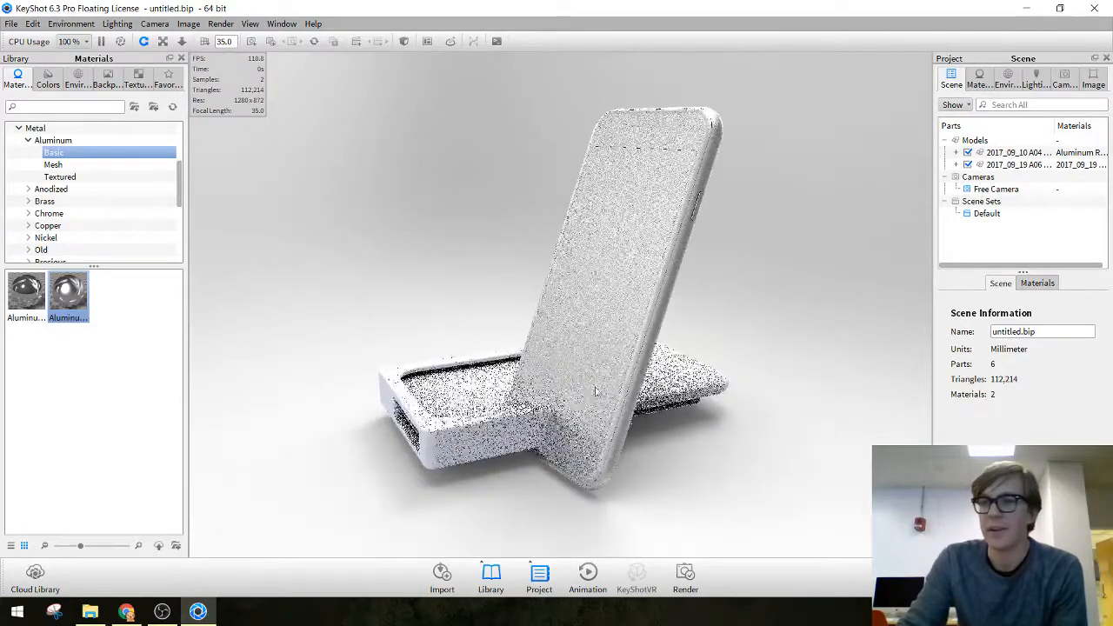
{"action": "left_click", "coordinate": [440, 413]}
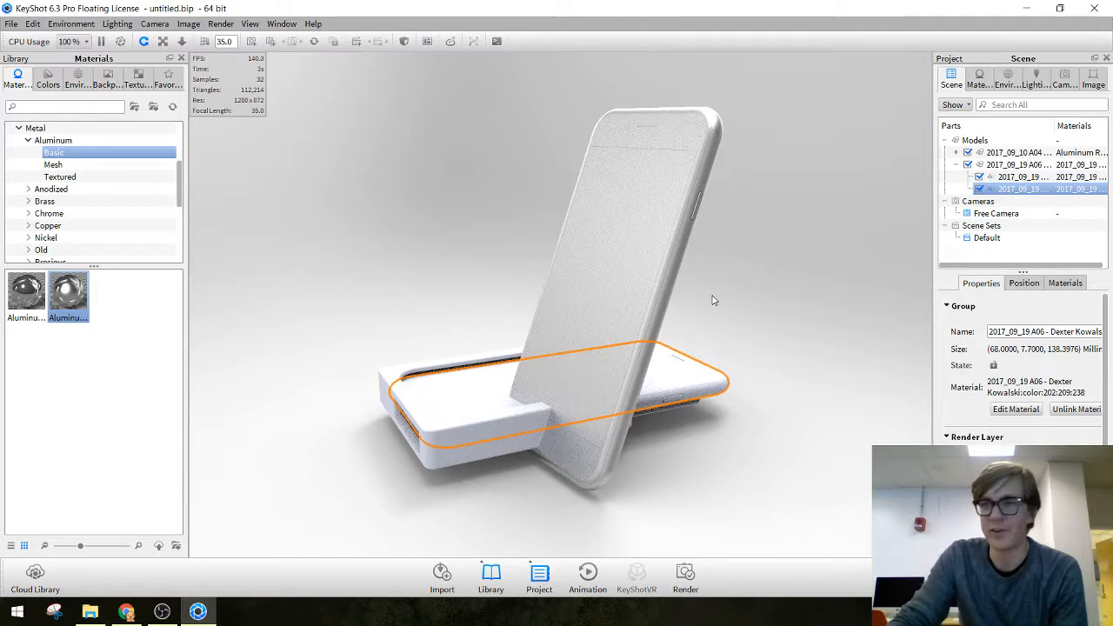
{"action": "left_click", "coordinate": [653, 227]}
{"action": "left_click", "coordinate": [765, 231]}
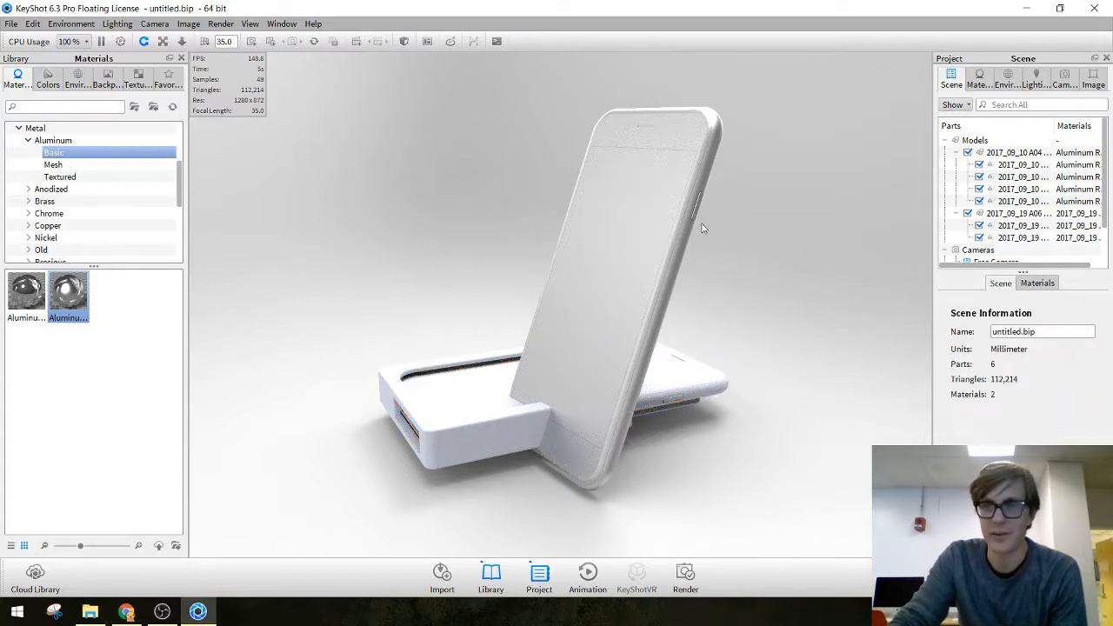
{"action": "left_click", "coordinate": [956, 153]}
{"action": "left_click", "coordinate": [967, 153]}
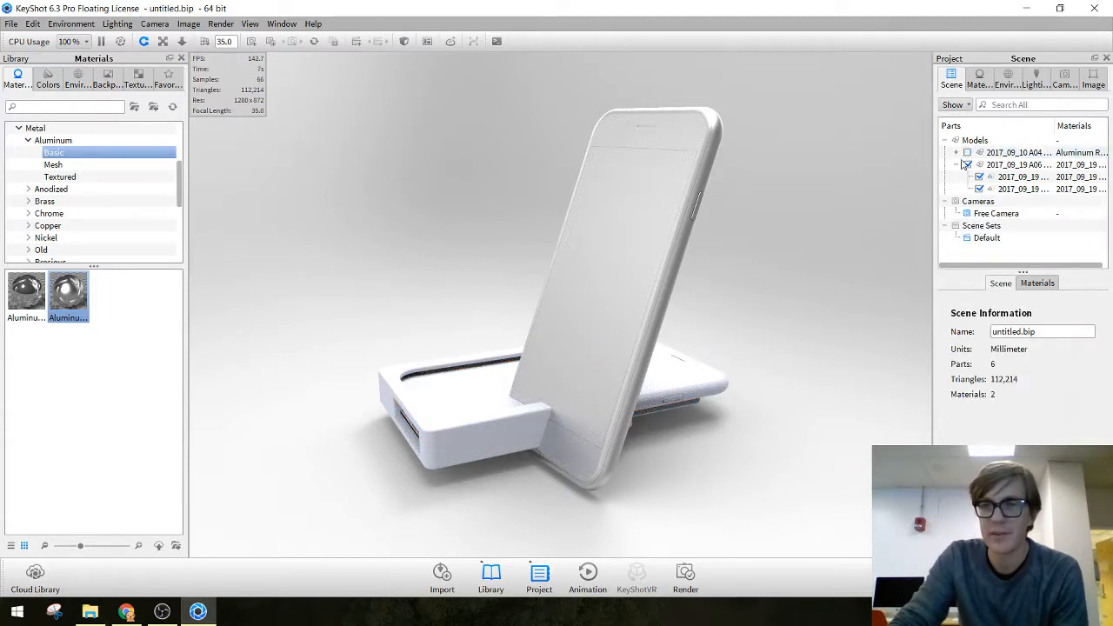
Stand the 2017_09_19 A06 model upright with the Move Tool, rotating it about 87° around X, and raise it above the ground
{"action": "left_click", "coordinate": [957, 165]}
{"action": "left_click", "coordinate": [958, 165]}
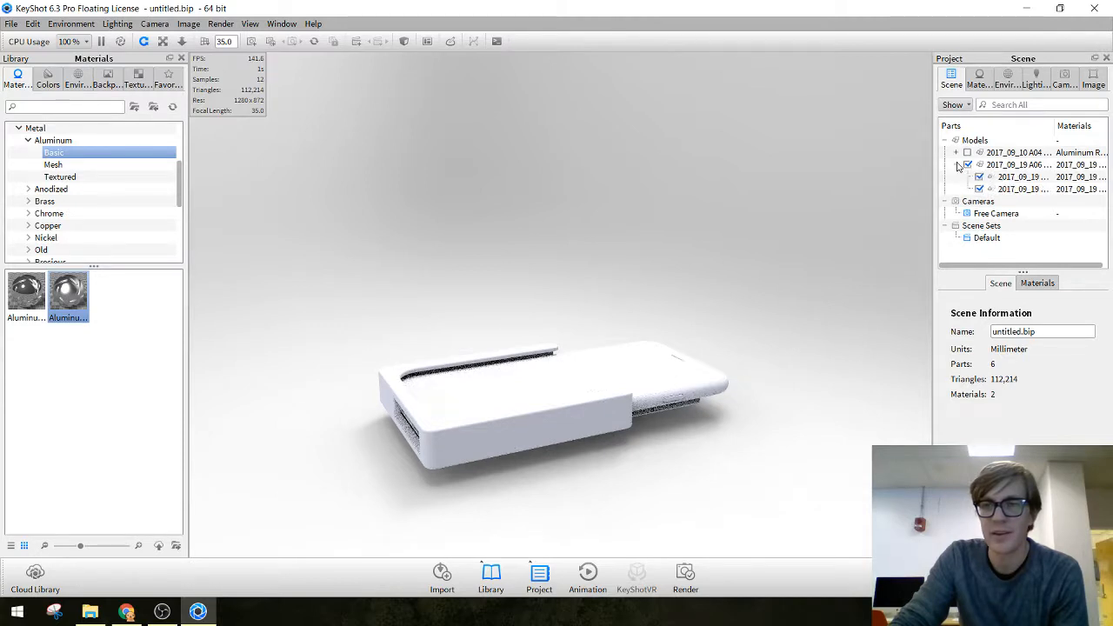
{"action": "left_click", "coordinate": [995, 164]}
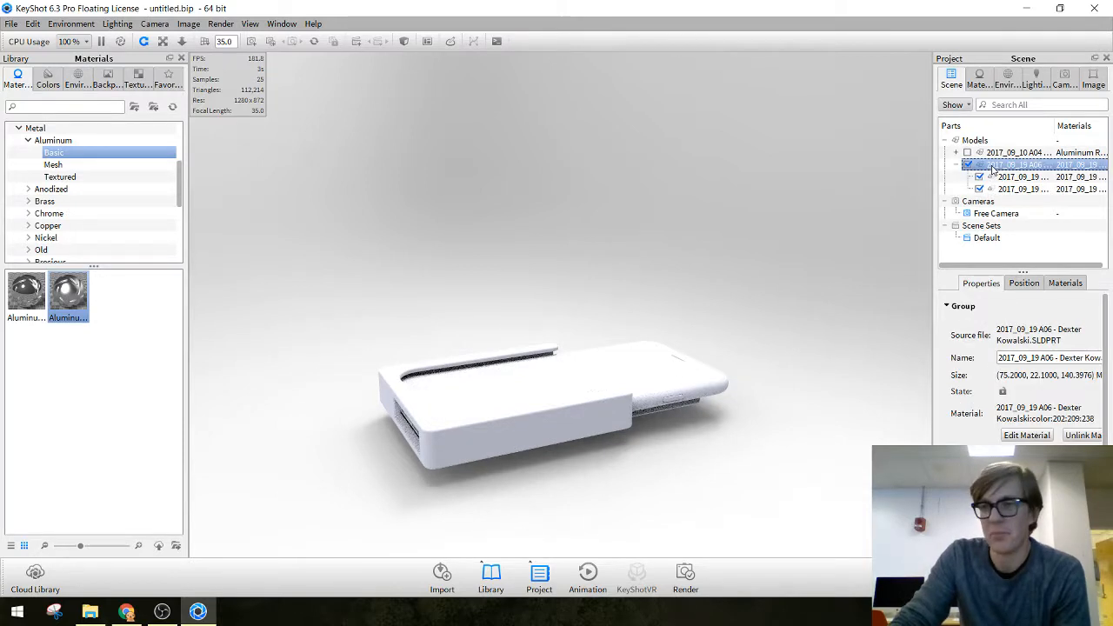
{"action": "left_click", "coordinate": [1025, 284]}
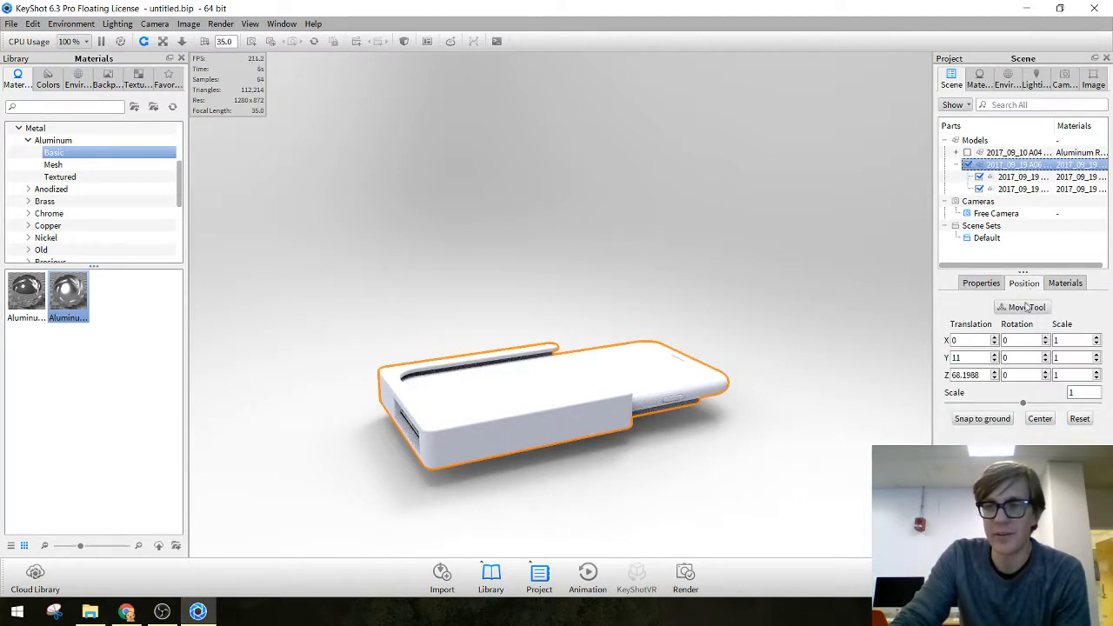
{"action": "left_click", "coordinate": [1027, 307]}
{"action": "left_click_drag", "start_coordinate": [602, 339], "coordinate": [455, 321]}
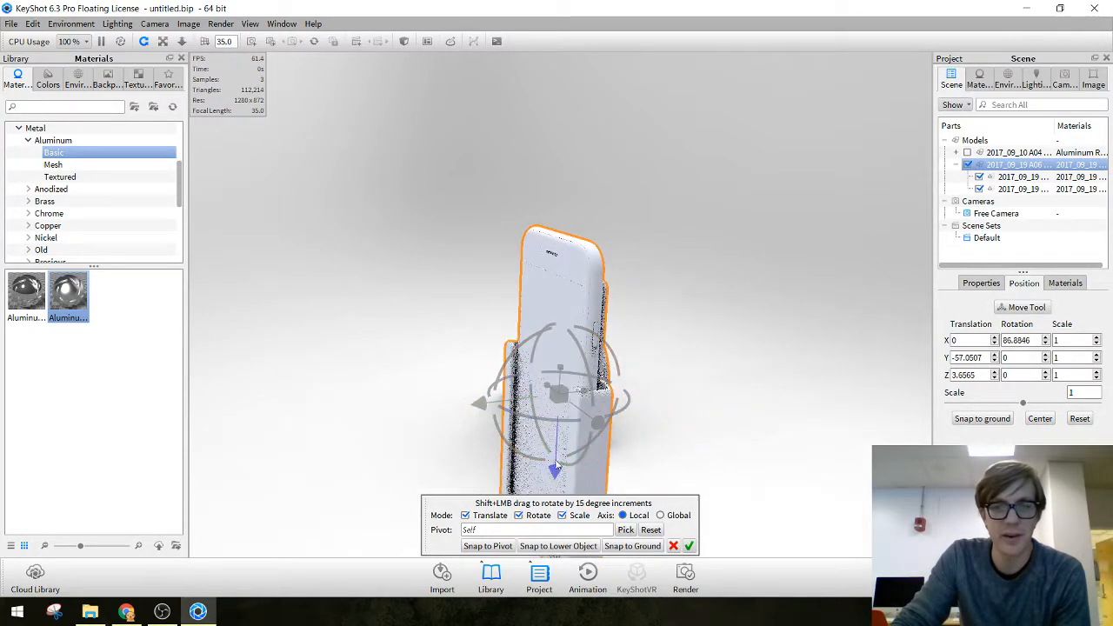
{"action": "left_click_drag", "start_coordinate": [554, 470], "coordinate": [564, 306]}
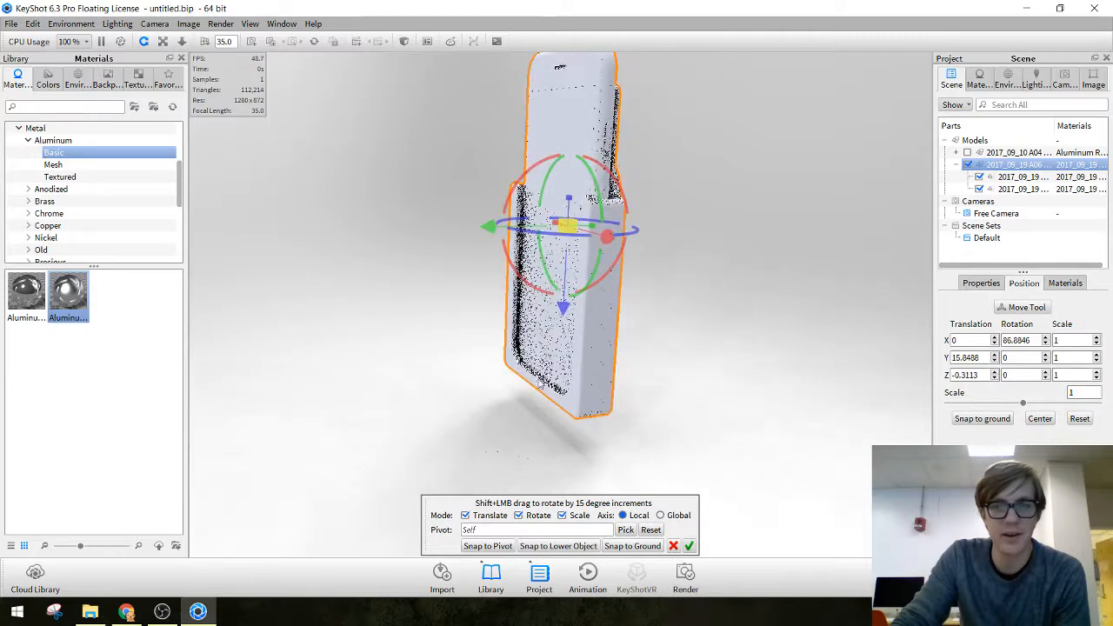
{"action": "left_click", "coordinate": [689, 546]}
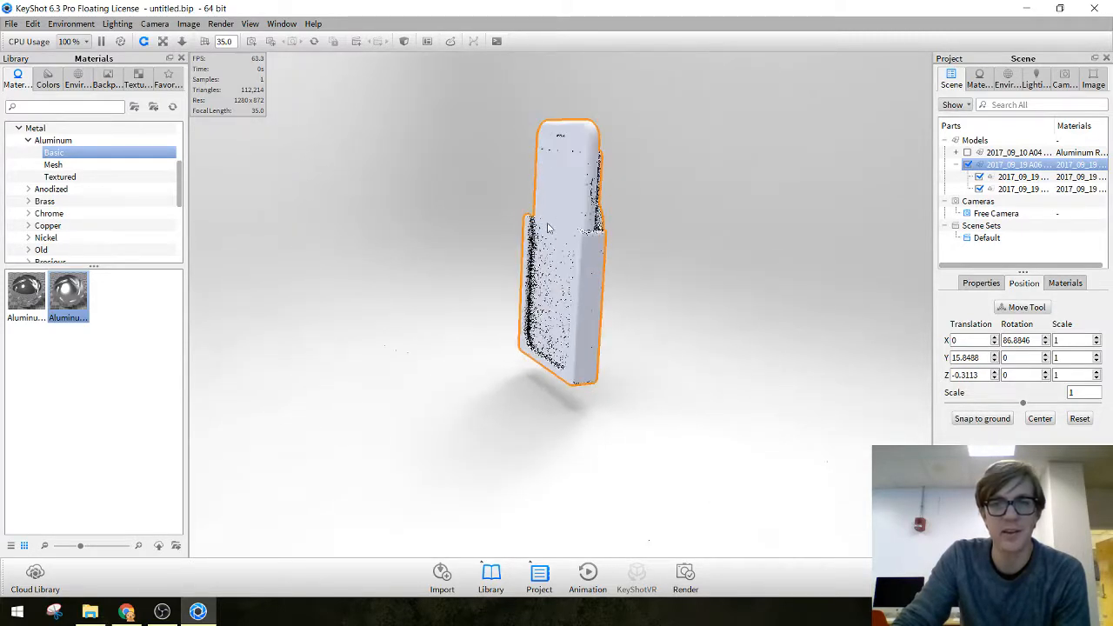
Apply the selected basic aluminum material to the whole 2017_09_19 A06 model and unlink the material of its phone part
{"action": "middle_click_drag", "start_coordinate": [547, 228], "coordinate": [541, 258]}
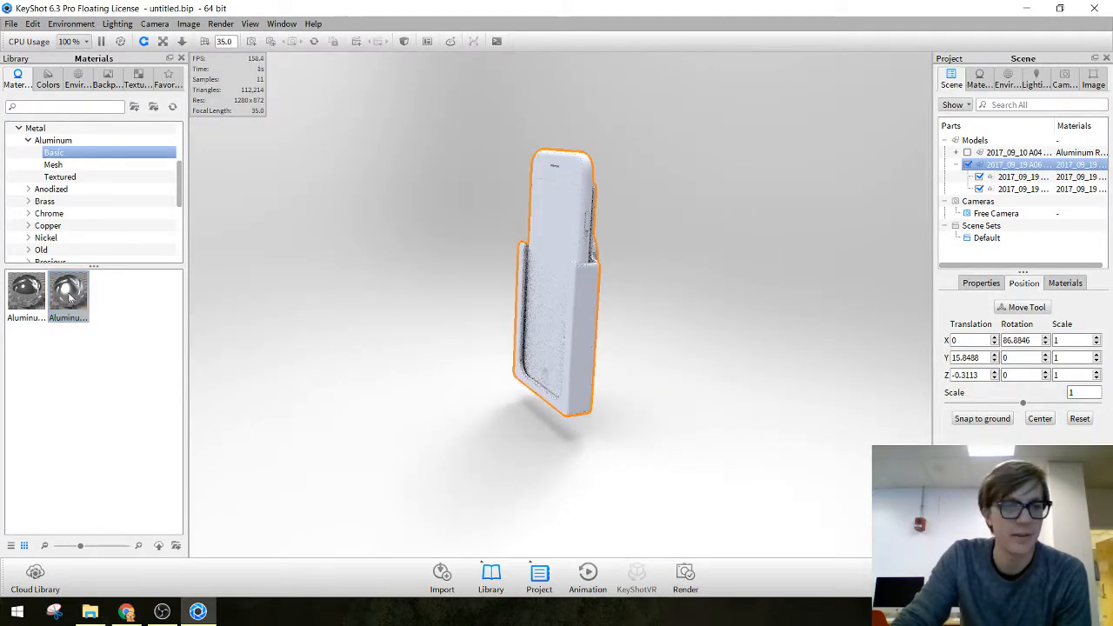
{"action": "left_click_drag", "start_coordinate": [69, 295], "coordinate": [578, 261]}
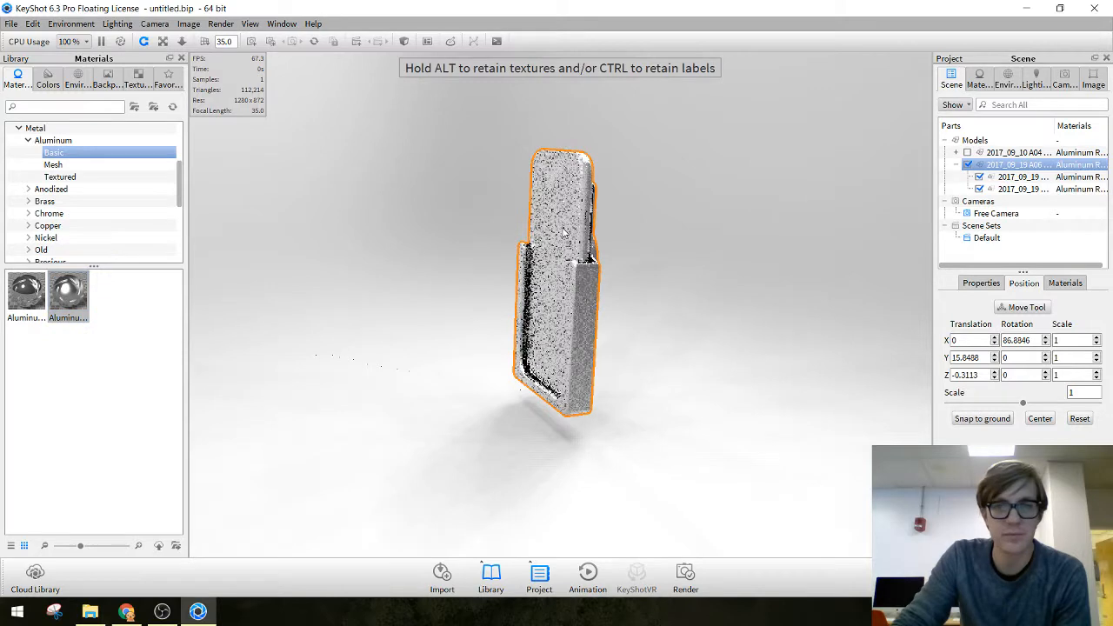
{"action": "left_click", "coordinate": [1033, 188]}
{"action": "right_click", "coordinate": [1037, 189]}
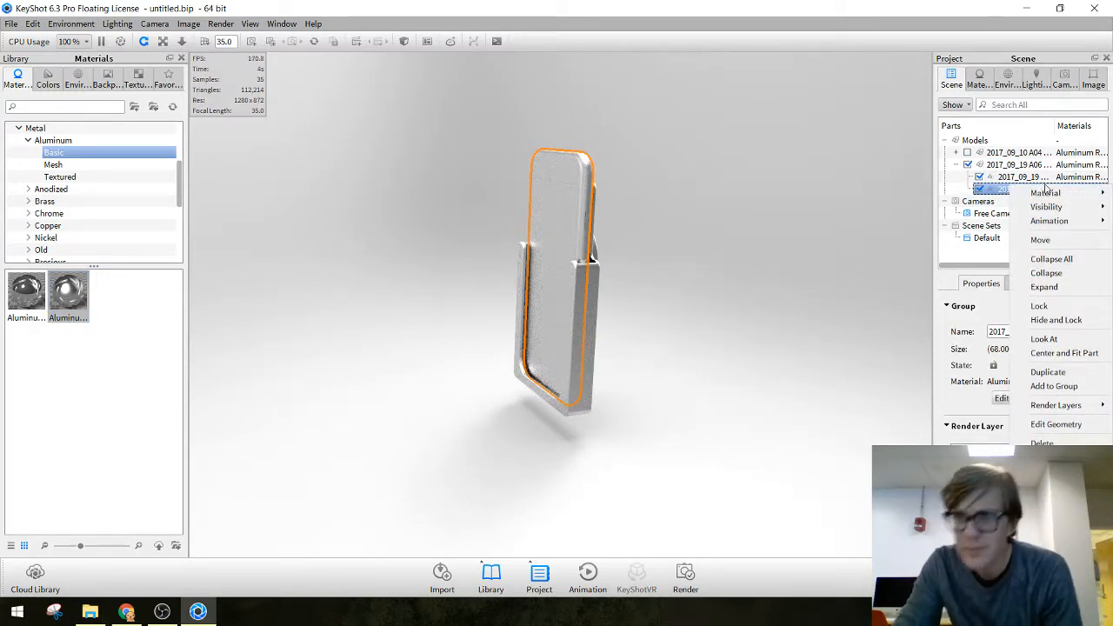
{"action": "left_click", "coordinate": [805, 341]}
{"action": "left_click", "coordinate": [806, 341]}
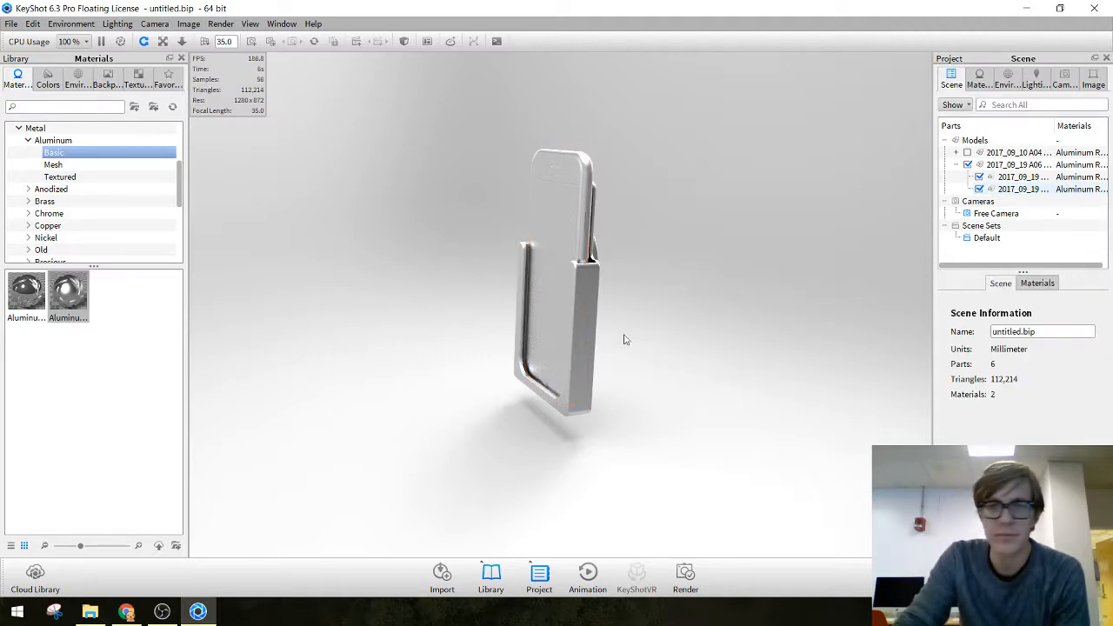
{"action": "right_click", "coordinate": [1039, 190]}
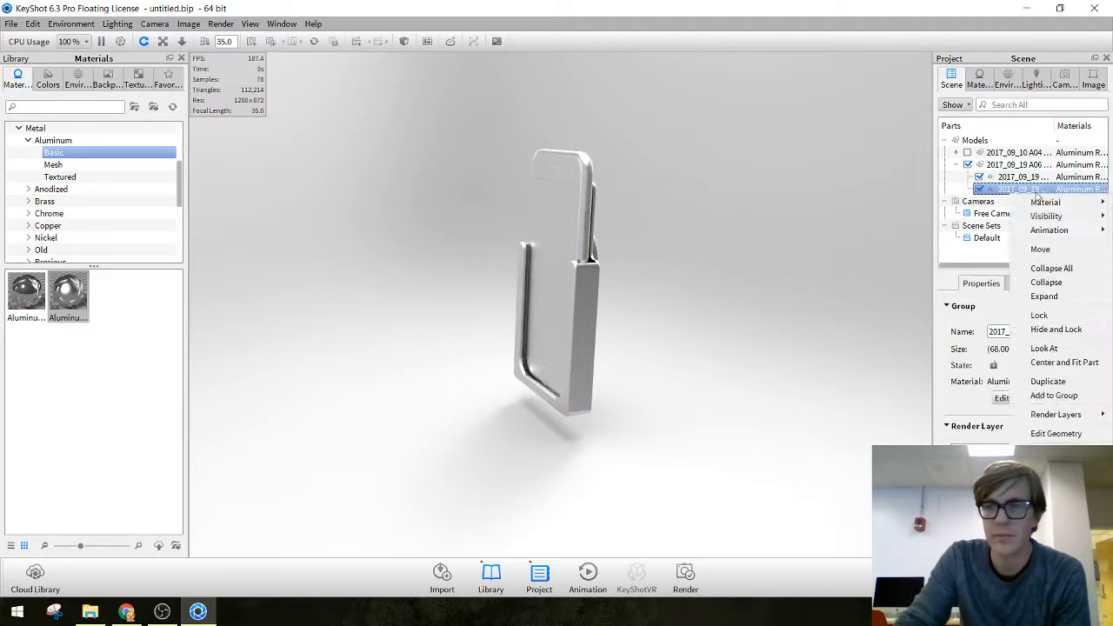
{"action": "mouse_move", "coordinate": [1056, 205]}
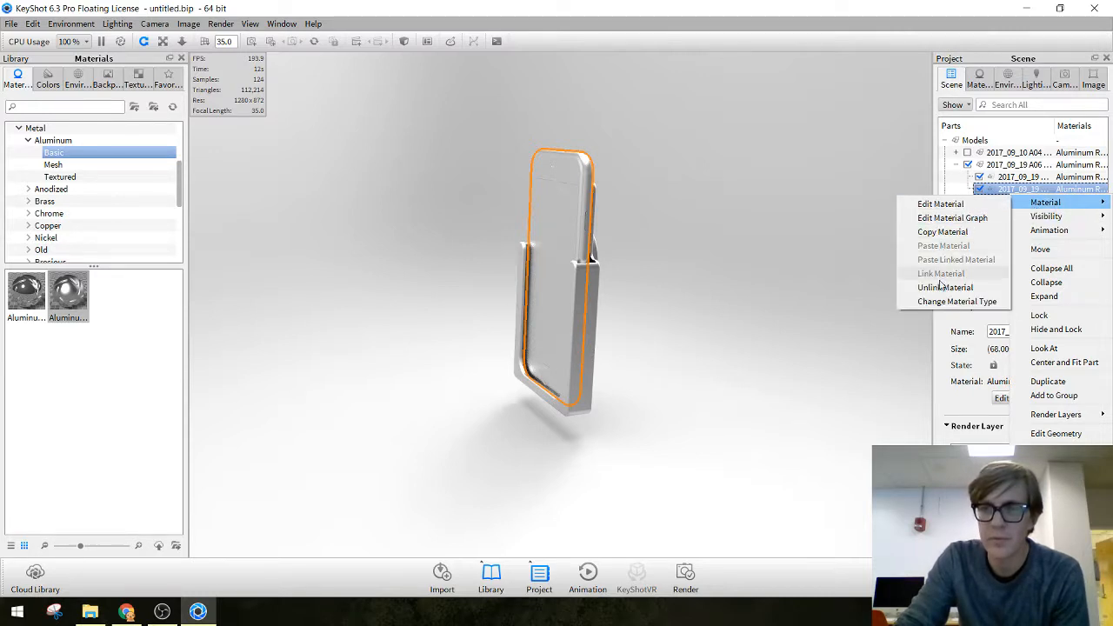
{"action": "left_click", "coordinate": [944, 287]}
{"action": "left_click", "coordinate": [716, 321]}
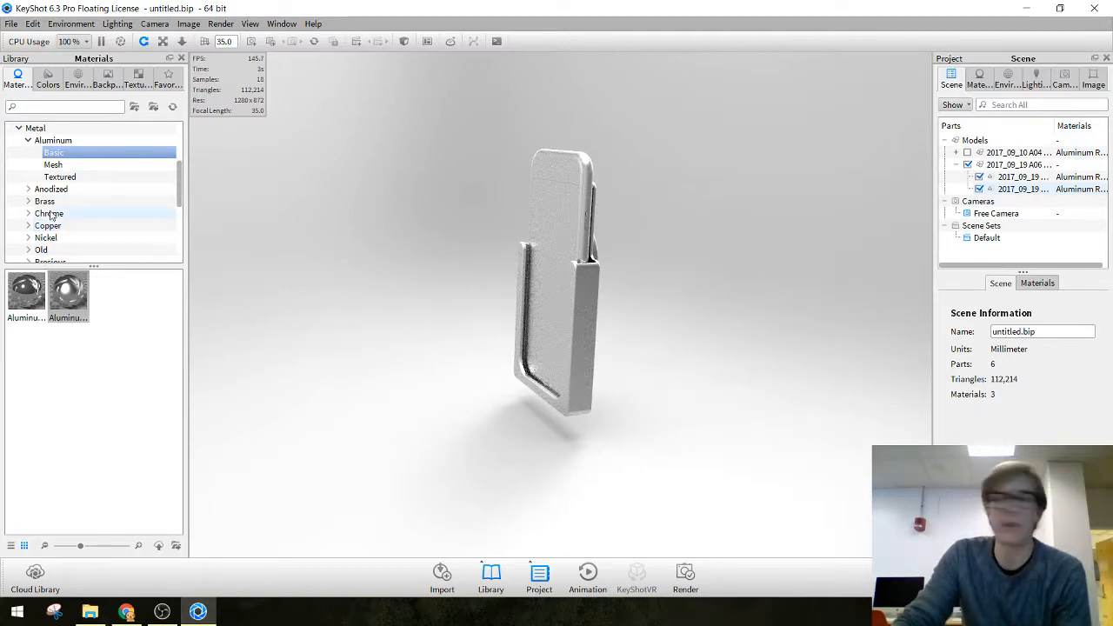
Apply the downloaded 3D Printed ABS White material to the phone case and enlarge the case in the view
{"action": "scroll", "coordinate": [52, 230], "scroll_direction": "up", "scroll_amount": 3}
{"action": "left_click", "coordinate": [20, 239]}
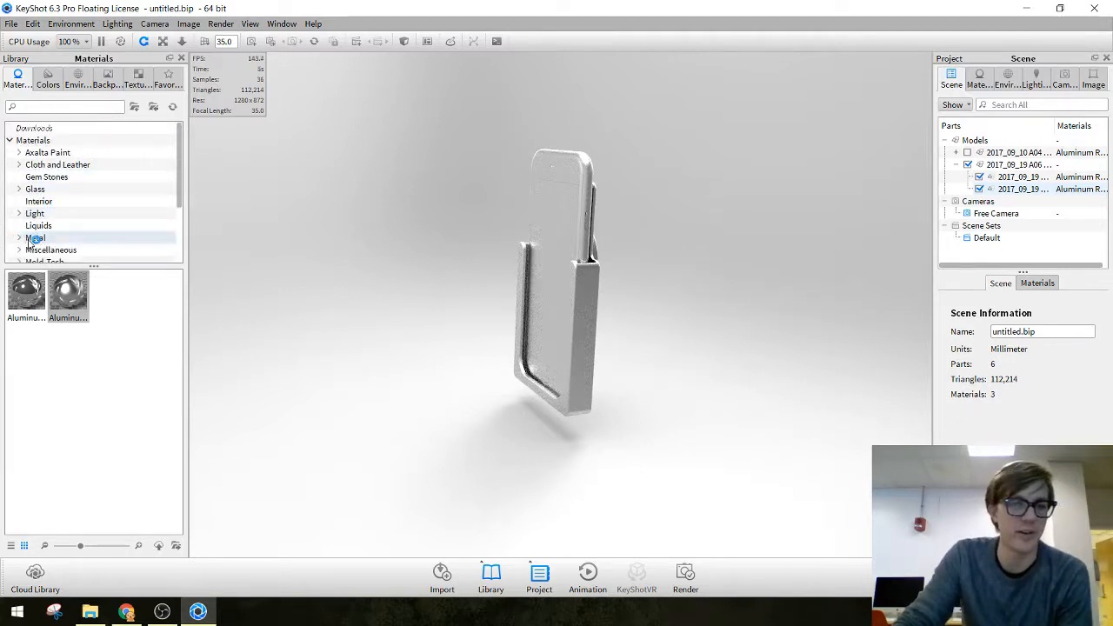
{"action": "scroll", "coordinate": [77, 224], "scroll_direction": "down", "scroll_amount": 2}
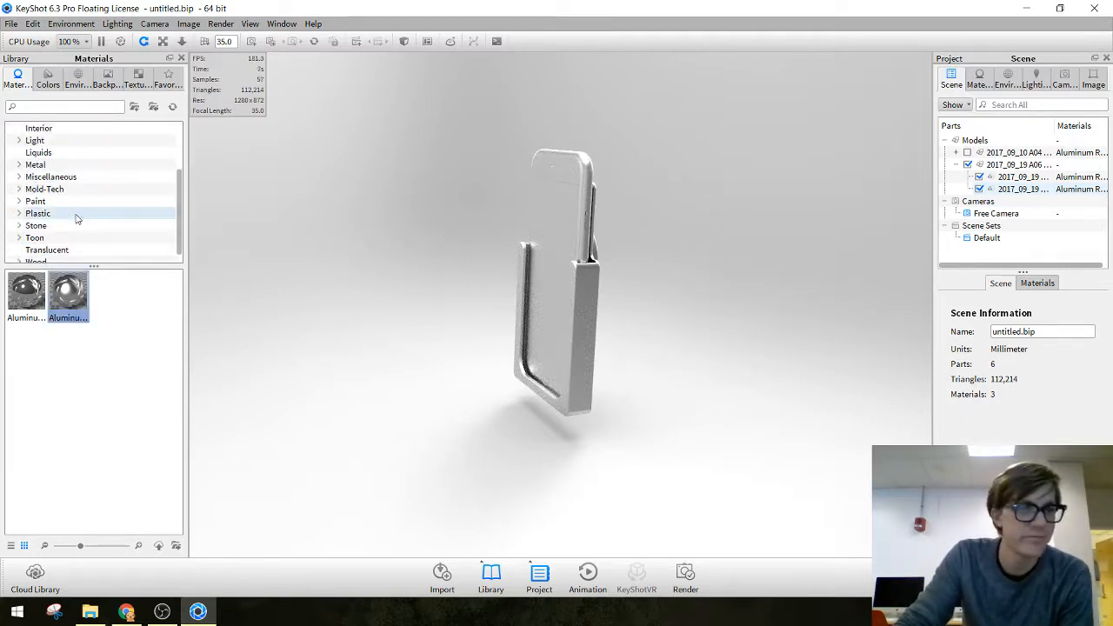
{"action": "scroll", "coordinate": [28, 217], "scroll_direction": "up", "scroll_amount": 2}
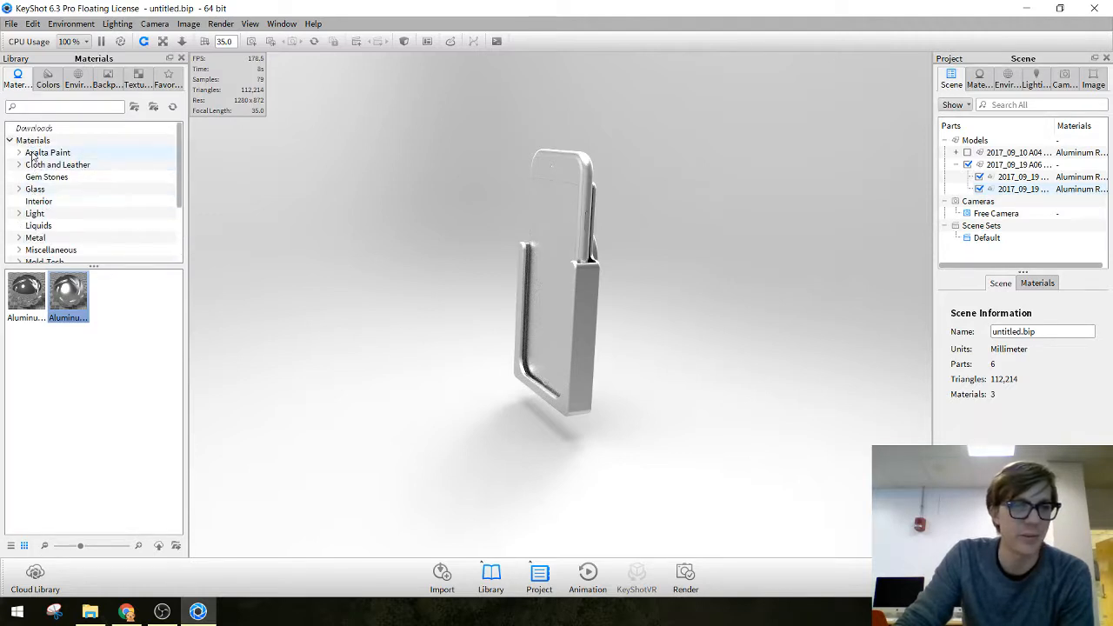
{"action": "left_click", "coordinate": [35, 128]}
{"action": "left_click_drag", "start_coordinate": [27, 296], "coordinate": [584, 320]}
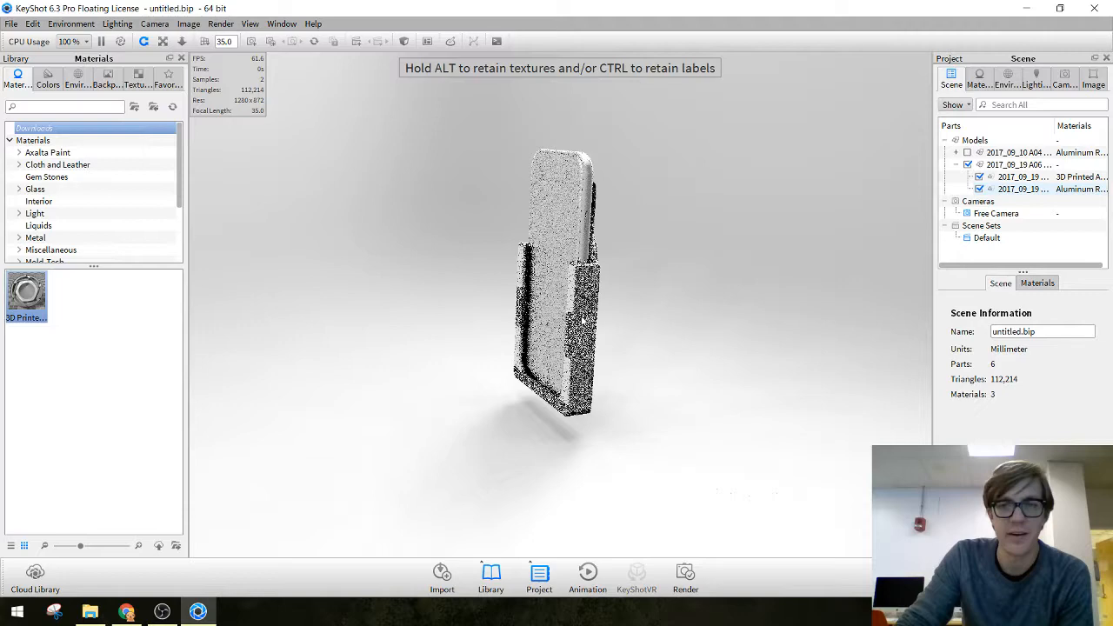
{"action": "scroll", "coordinate": [585, 321], "scroll_direction": "up", "scroll_amount": 5}
{"action": "middle_click_drag", "start_coordinate": [584, 321], "coordinate": [580, 370]}
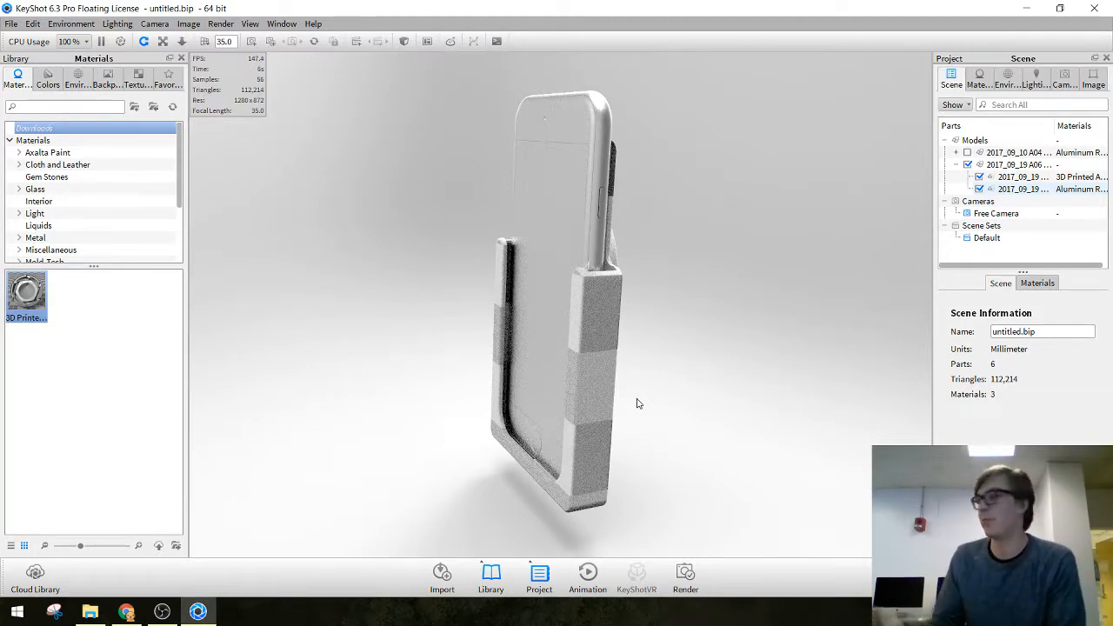
Set the texture scale of the case's 3D Printed ABS White material to 0.01 and check the pattern on the back
{"action": "left_click", "coordinate": [603, 317]}
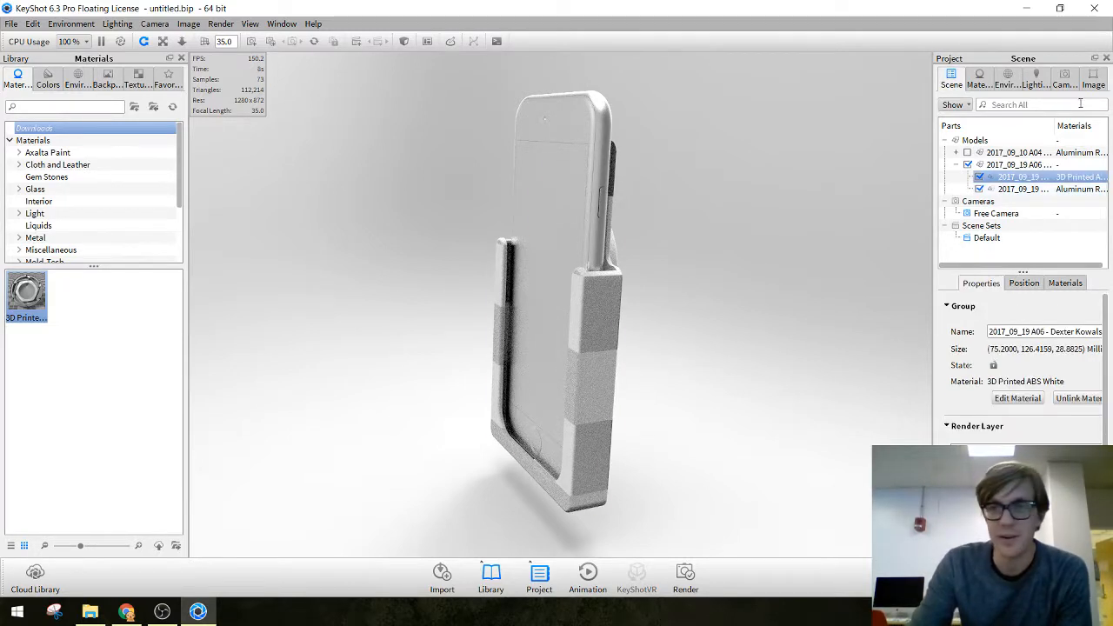
{"action": "left_click", "coordinate": [735, 313]}
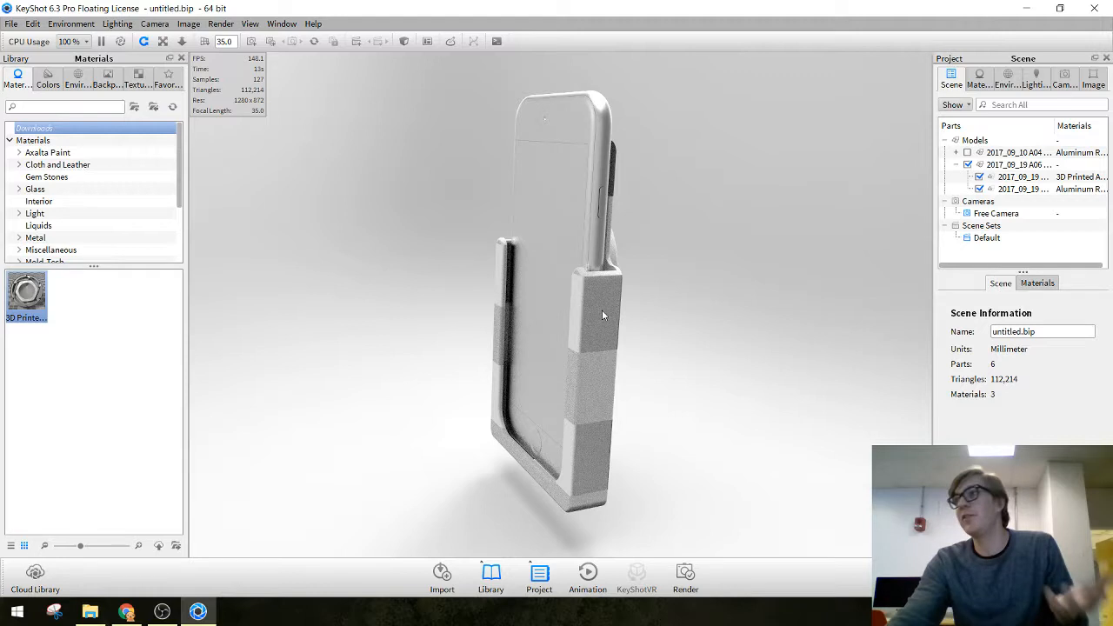
{"action": "double_click", "coordinate": [601, 310]}
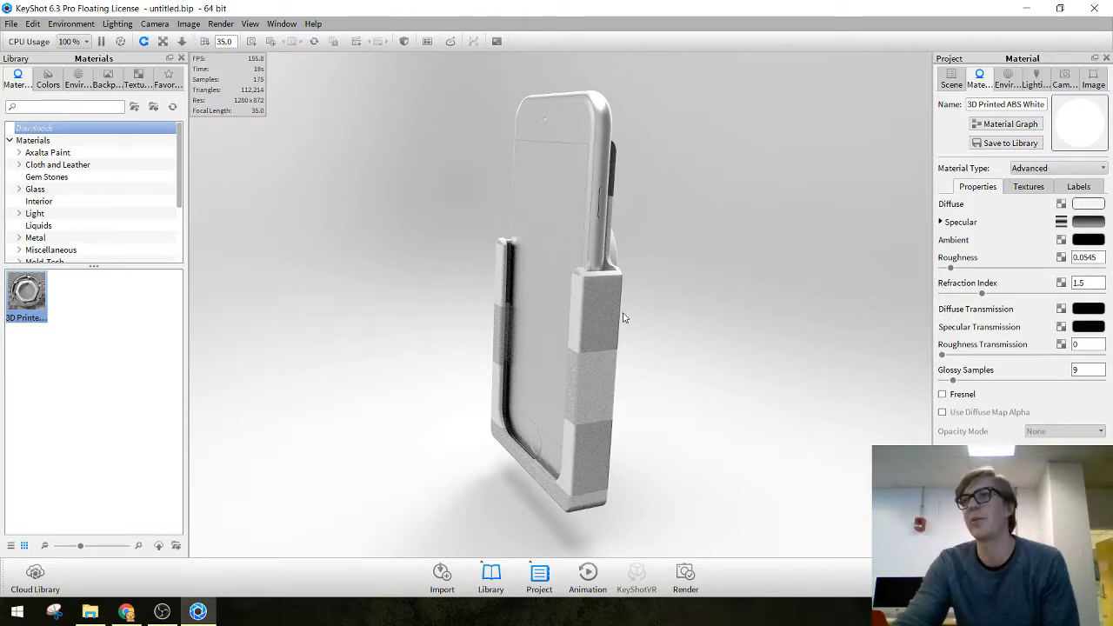
{"action": "left_click", "coordinate": [1026, 188]}
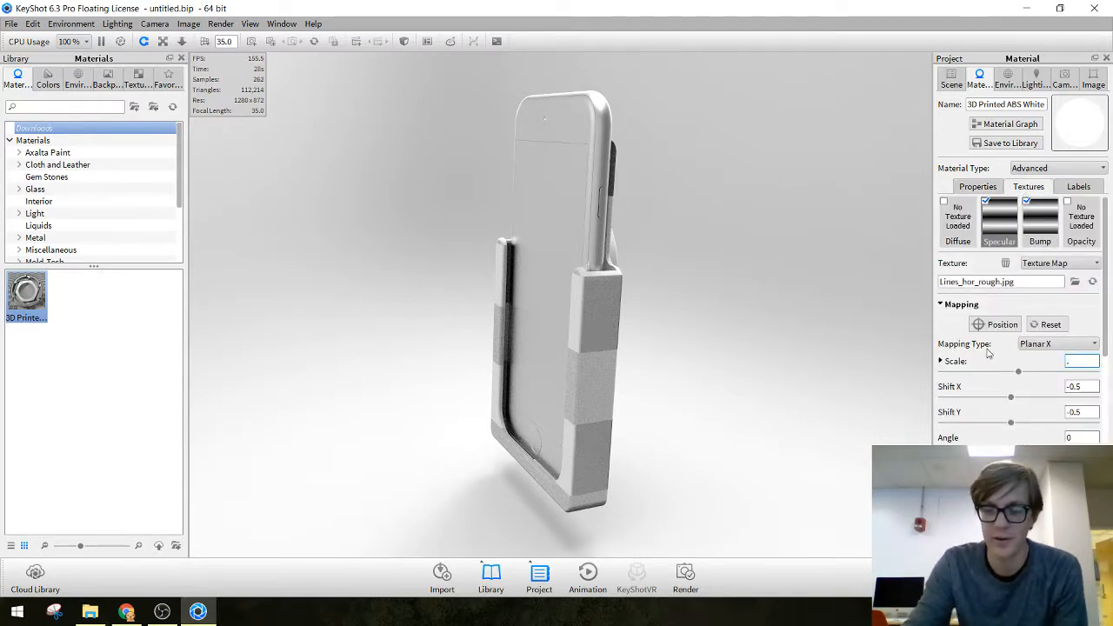
{"action": "key", "text": "Return"}
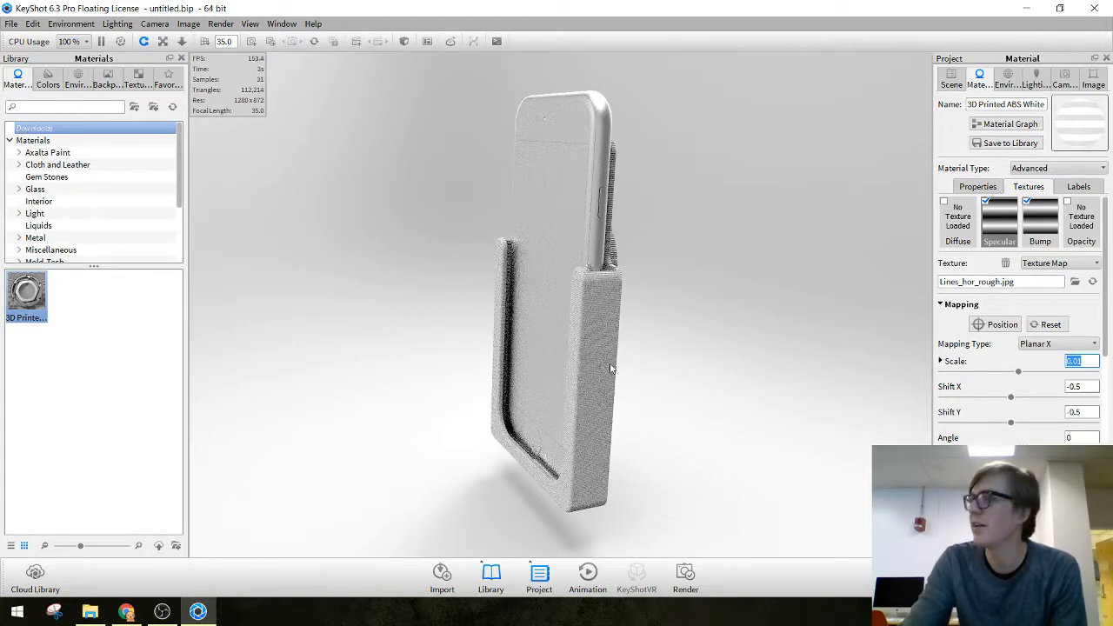
{"action": "left_click_drag", "start_coordinate": [610, 368], "coordinate": [714, 410]}
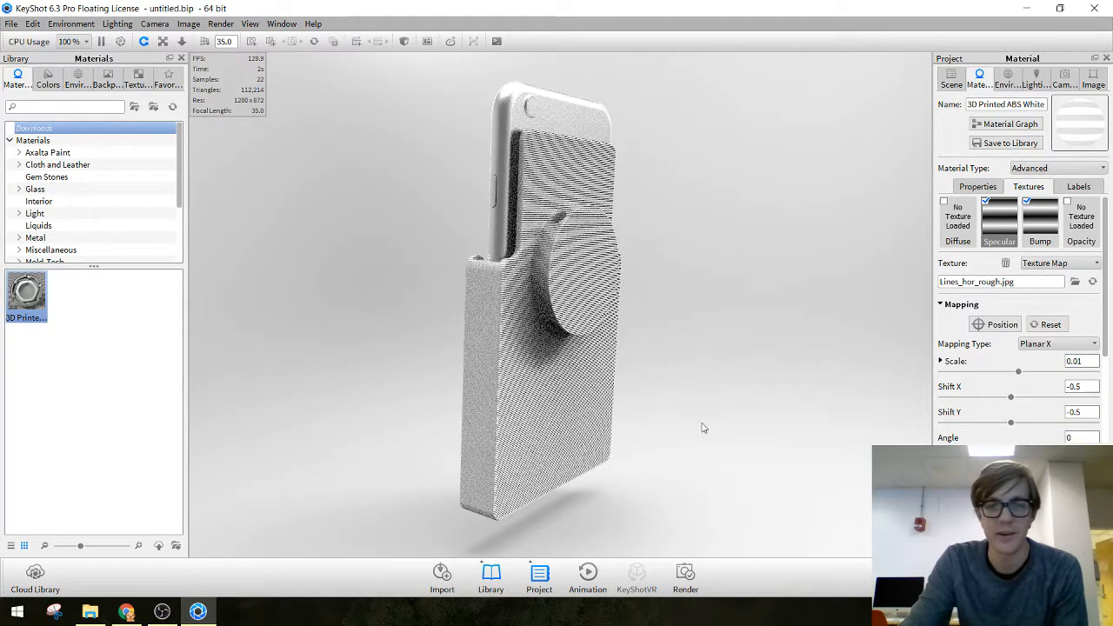
{"action": "left_click_drag", "start_coordinate": [698, 396], "coordinate": [704, 430]}
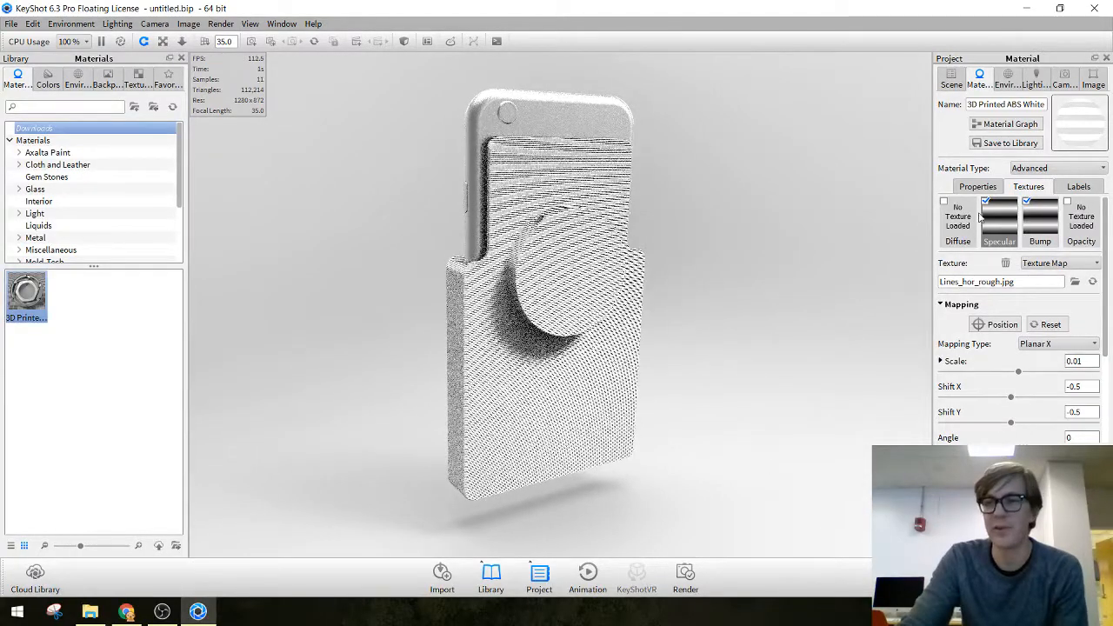
Clear the selection of the case part and turn the view around to the front of the phone
{"action": "left_click", "coordinate": [951, 78]}
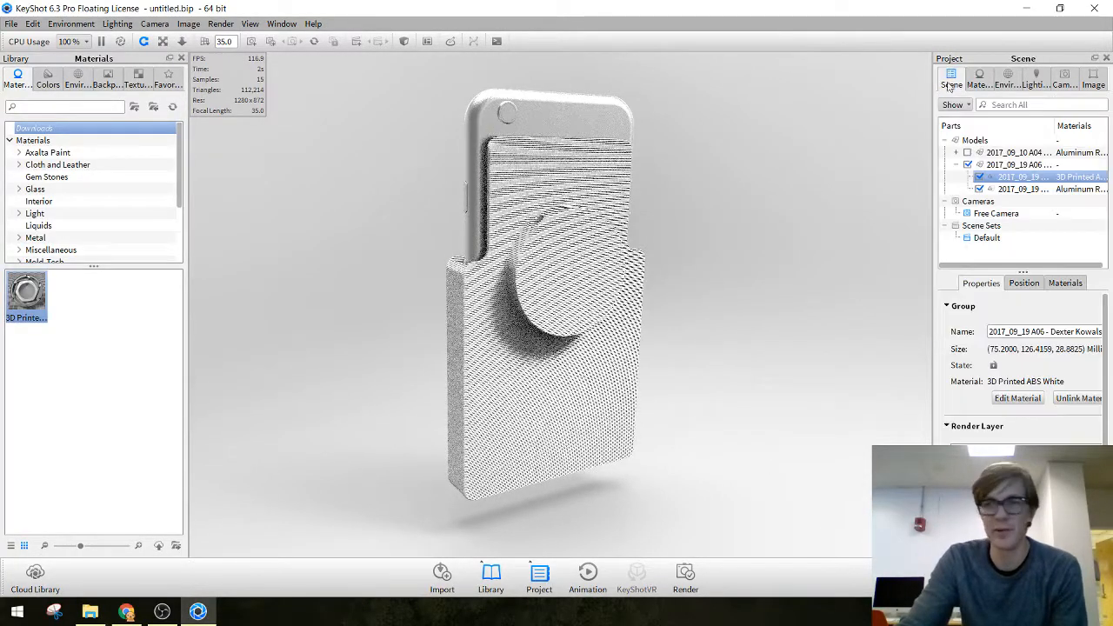
{"action": "left_click", "coordinate": [758, 297]}
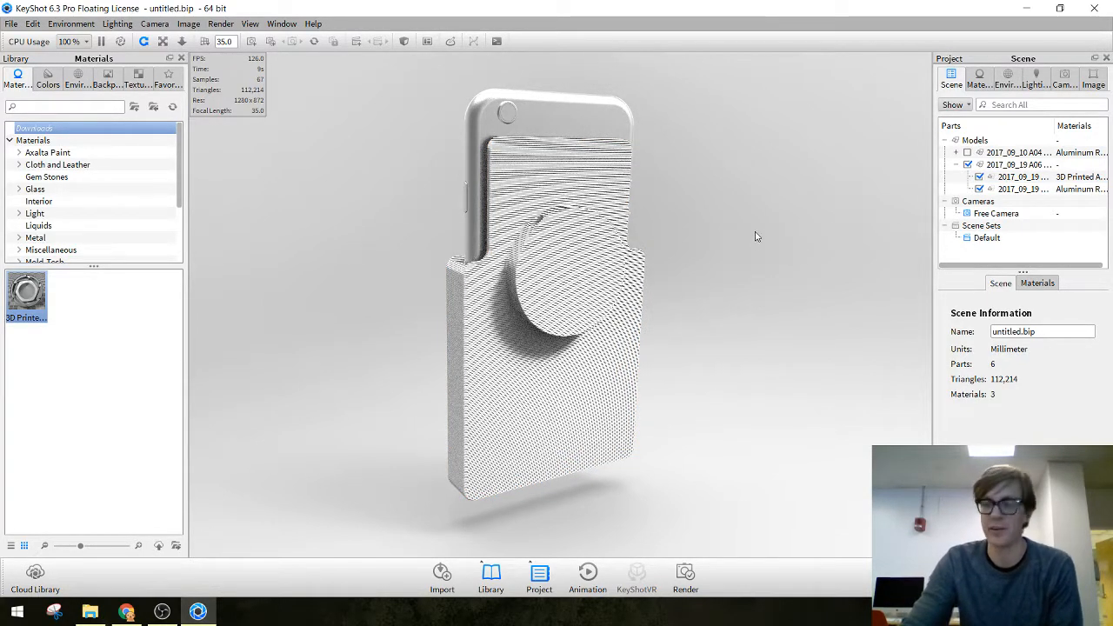
{"action": "left_click_drag", "start_coordinate": [378, 329], "coordinate": [800, 351]}
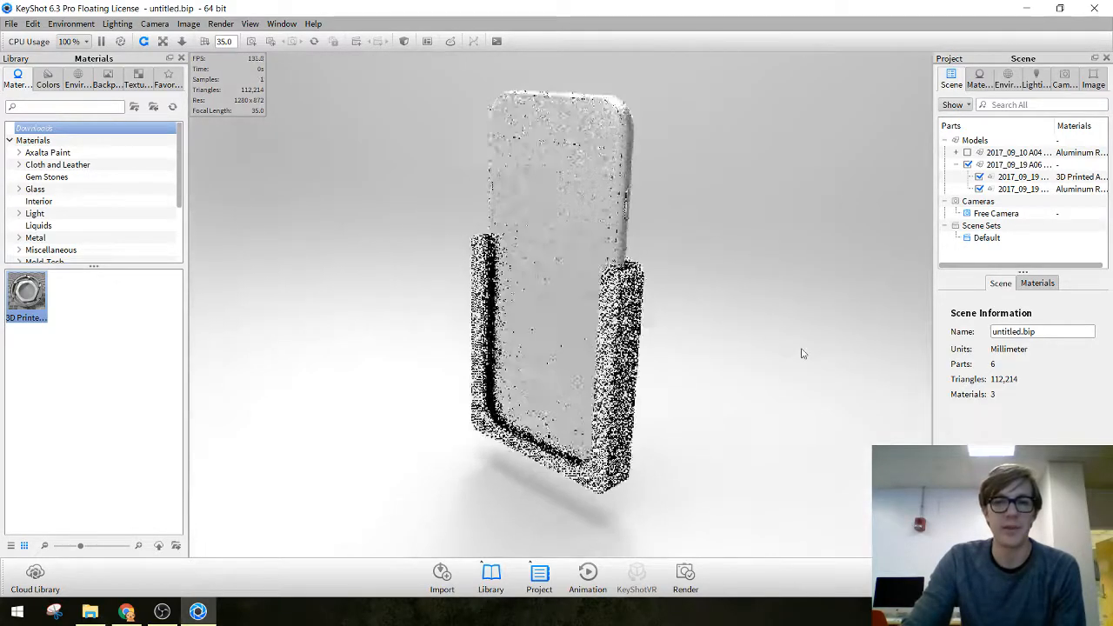
Apply the 3 Panels Tilted 2k environment from the library to the scene
{"action": "left_click", "coordinate": [78, 76]}
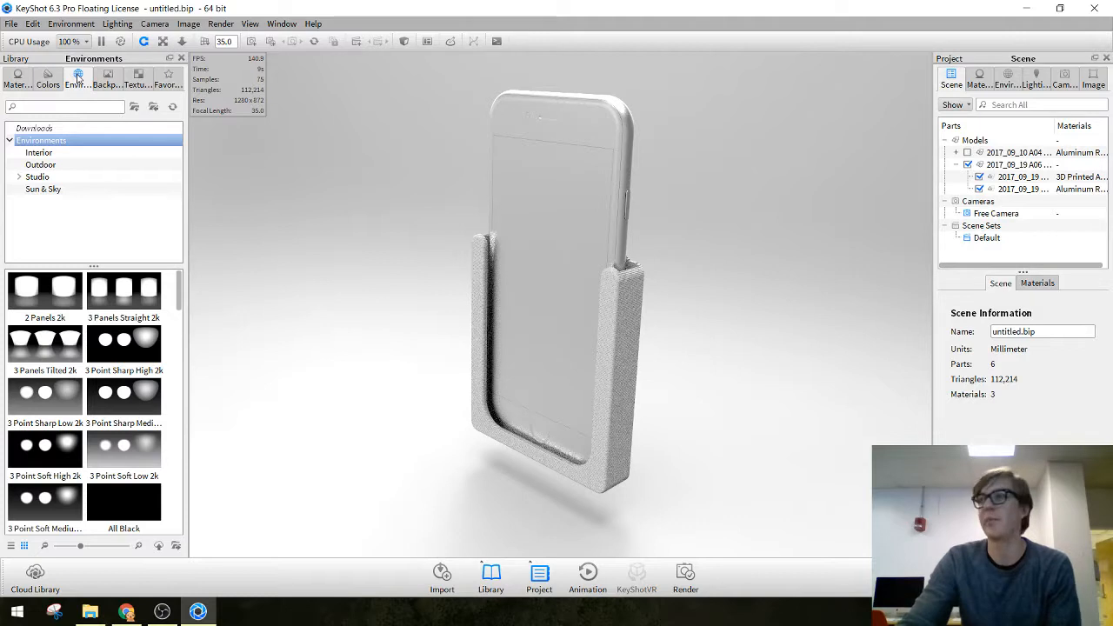
{"action": "left_click", "coordinate": [15, 80]}
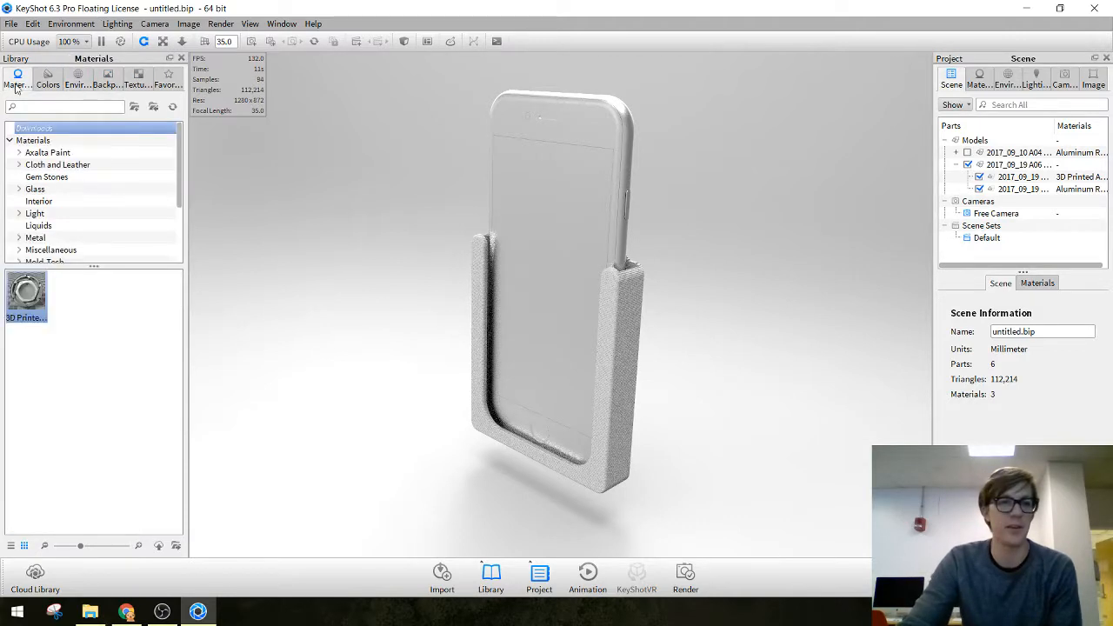
{"action": "left_click", "coordinate": [48, 79]}
{"action": "left_click", "coordinate": [79, 79]}
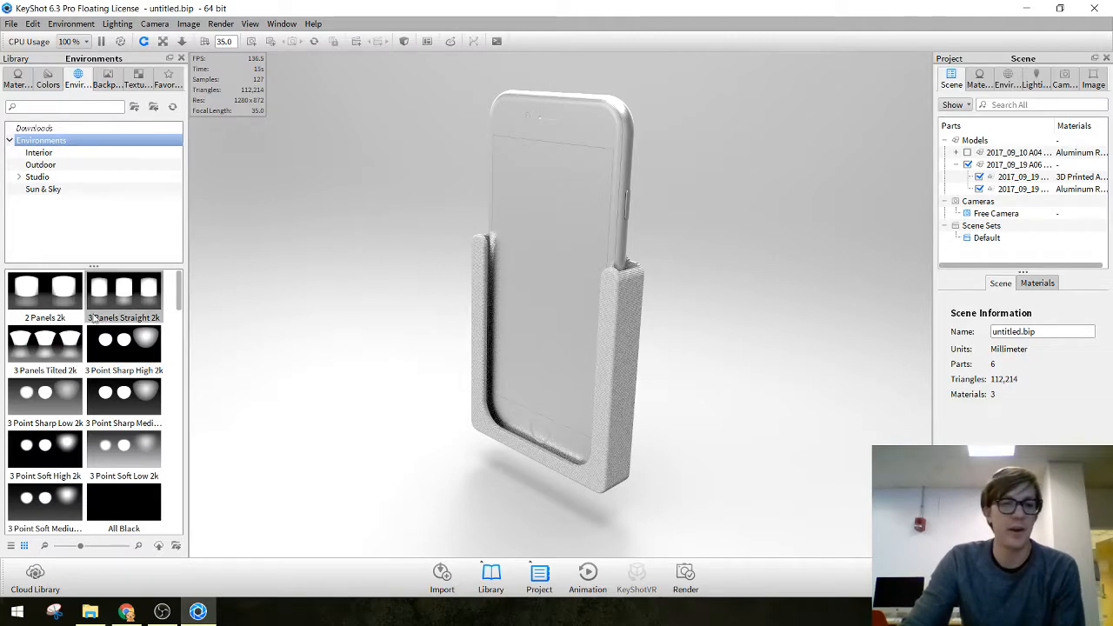
{"action": "scroll", "coordinate": [78, 399], "scroll_direction": "down", "scroll_amount": 5}
{"action": "scroll", "coordinate": [78, 399], "scroll_direction": "down", "scroll_amount": 10}
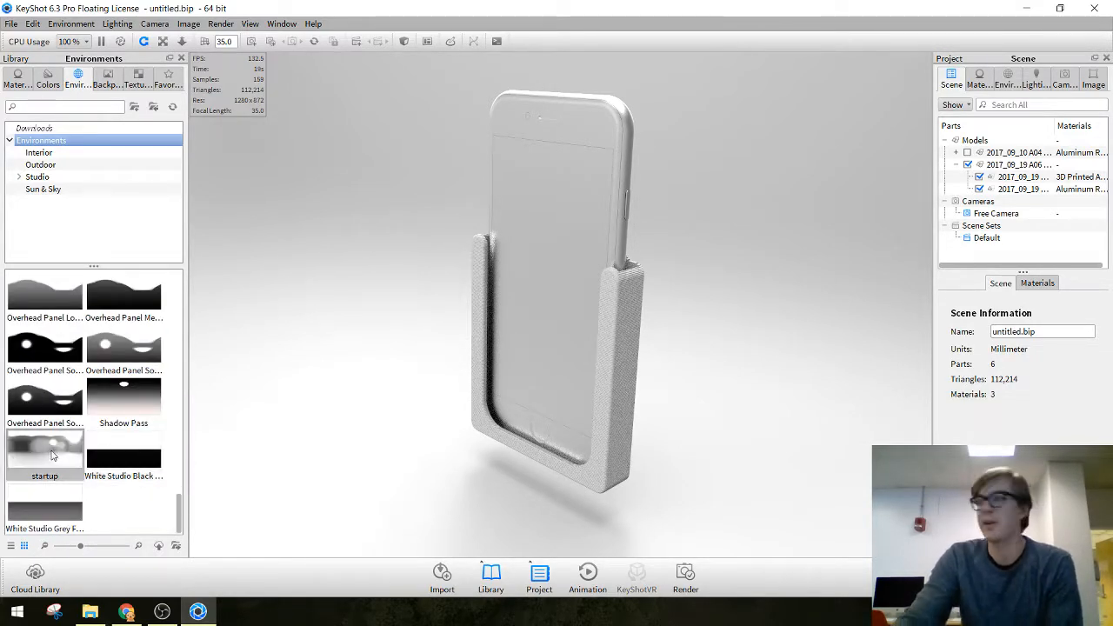
{"action": "scroll", "coordinate": [66, 463], "scroll_direction": "up", "scroll_amount": 15}
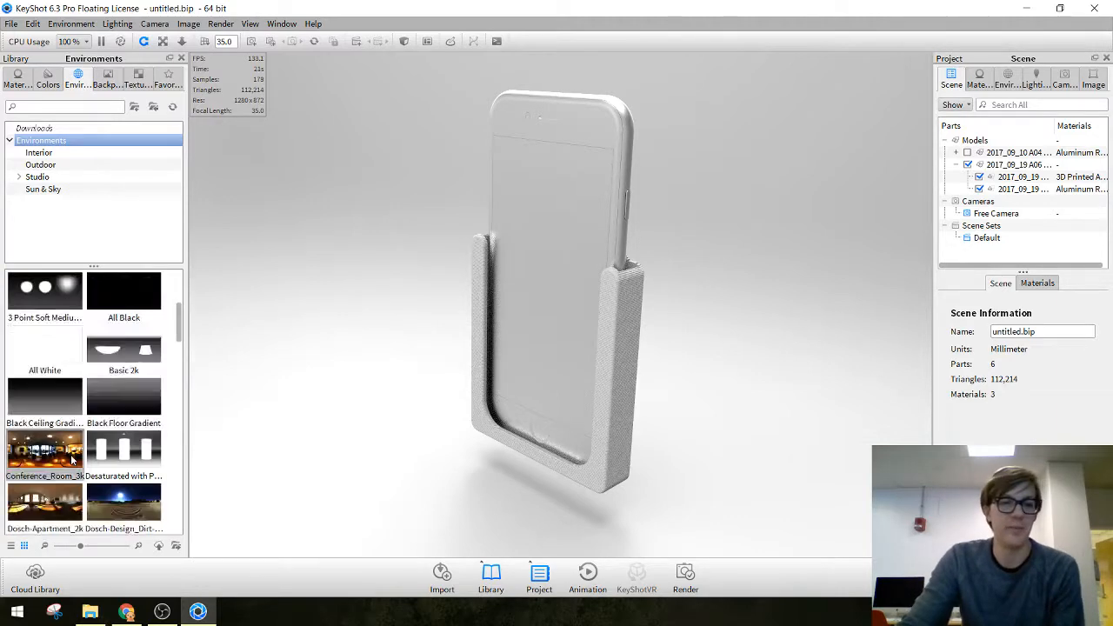
{"action": "left_click_drag", "start_coordinate": [52, 345], "coordinate": [412, 304]}
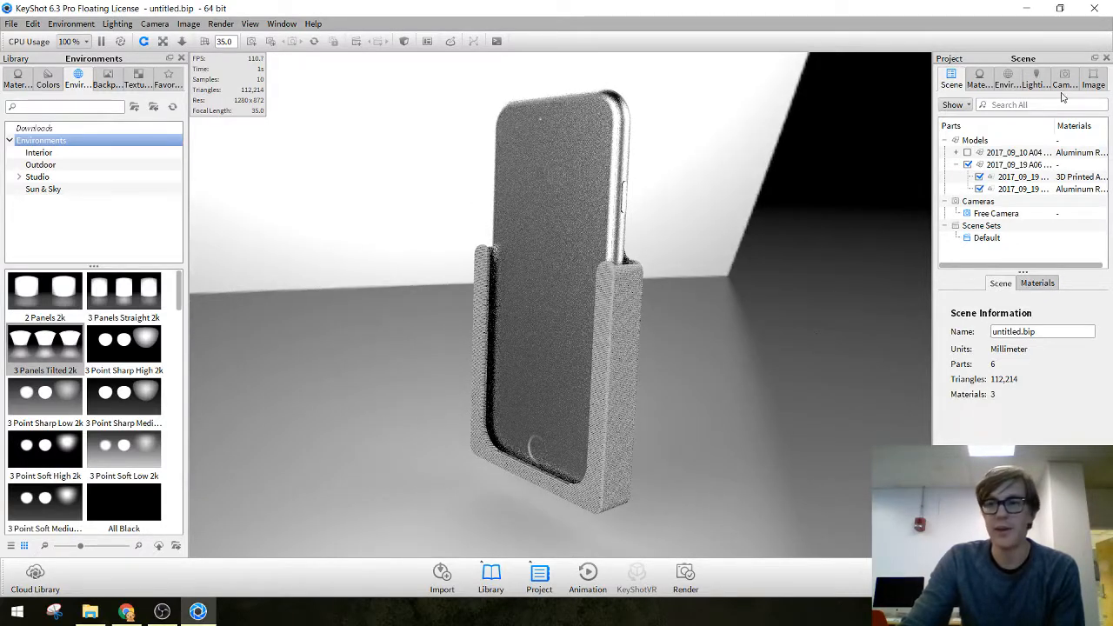
Rotate the 3 Panels Tilted 2k environment to 121 to change how the light falls on the phone
{"action": "left_click", "coordinate": [1009, 77]}
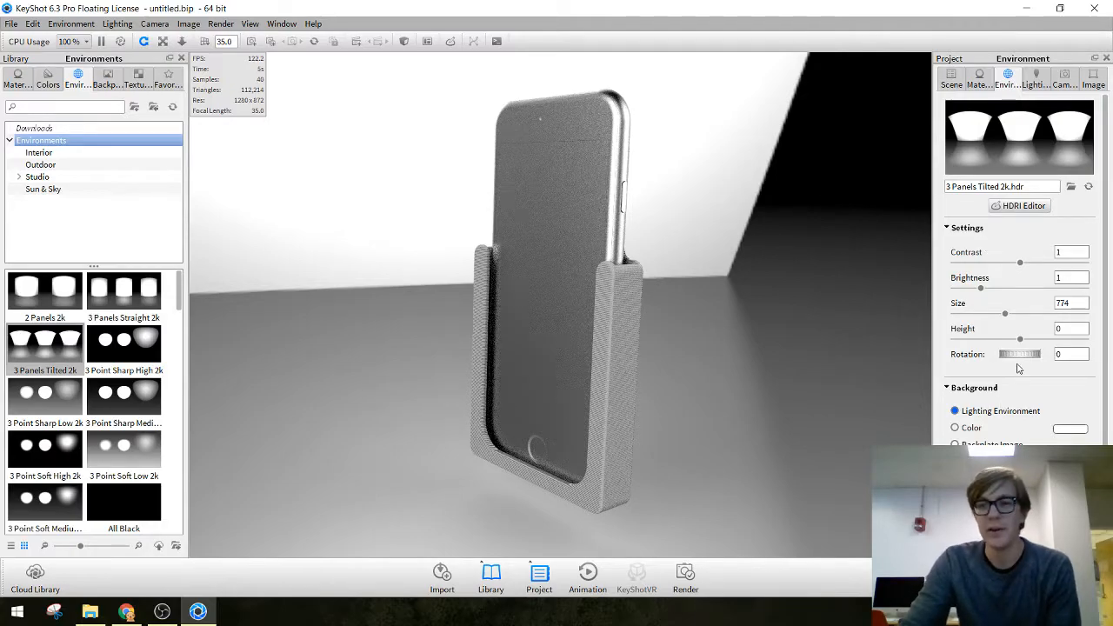
{"action": "left_click_drag", "start_coordinate": [1015, 358], "coordinate": [1035, 355]}
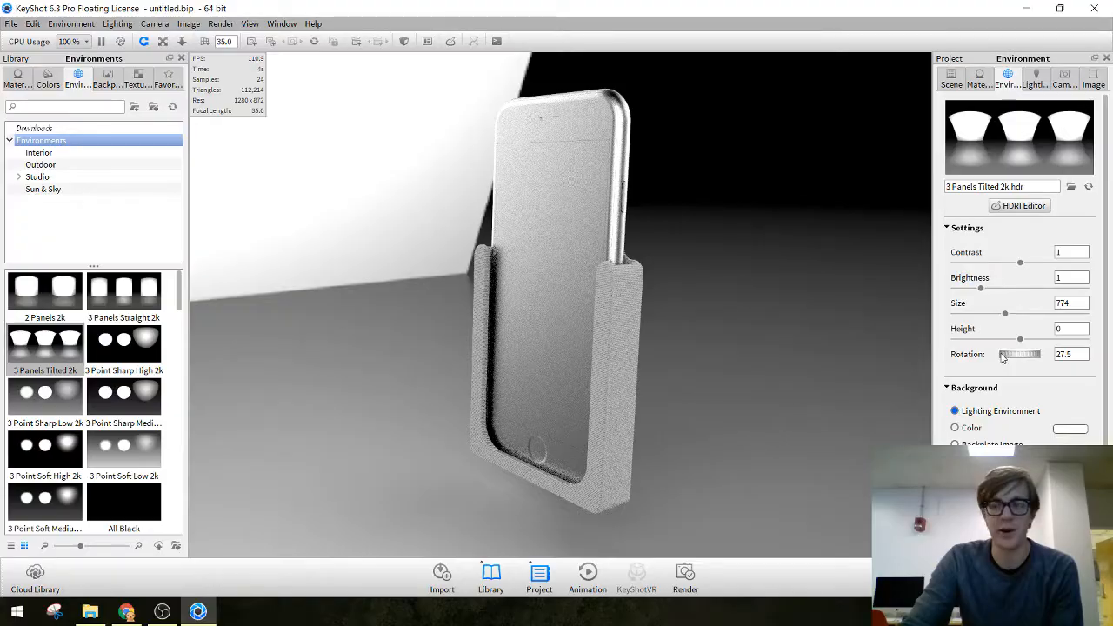
{"action": "left_click_drag", "start_coordinate": [1003, 358], "coordinate": [1049, 341]}
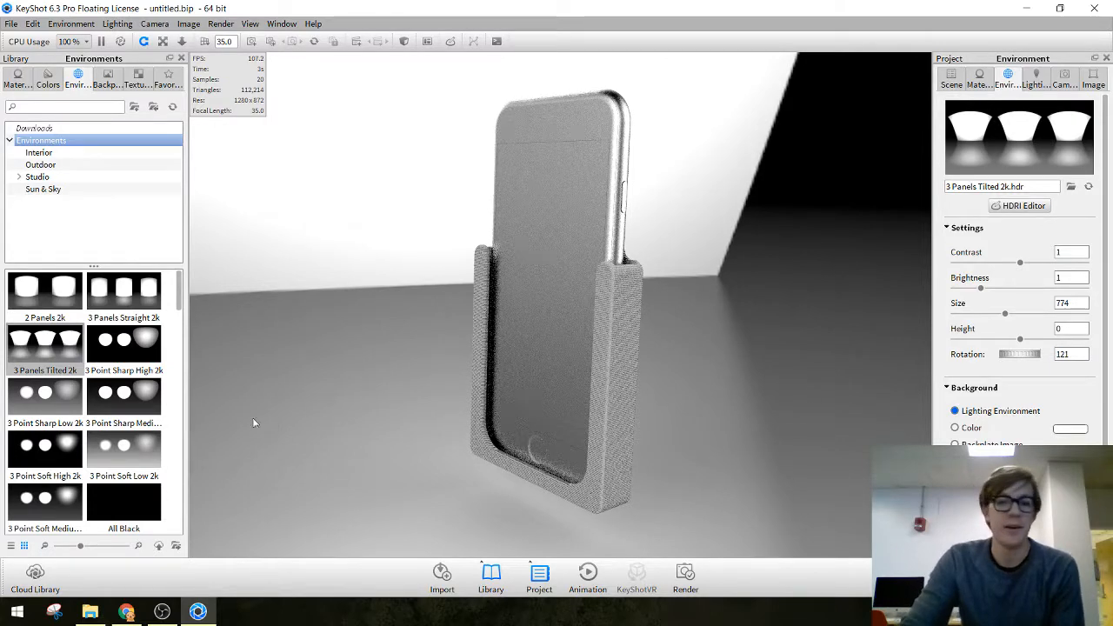
Try the Light Tent Open Top 2k environment on the scene and replace it with Overhead Array 2k
{"action": "scroll", "coordinate": [79, 410], "scroll_direction": "down", "scroll_amount": 5}
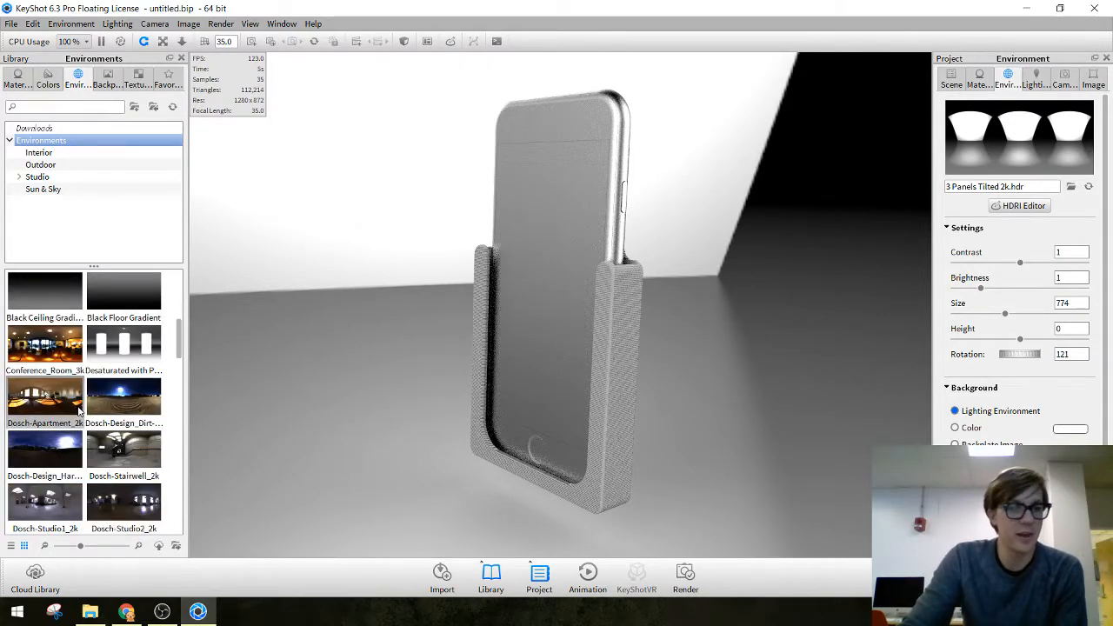
{"action": "scroll", "coordinate": [79, 411], "scroll_direction": "up", "scroll_amount": 2}
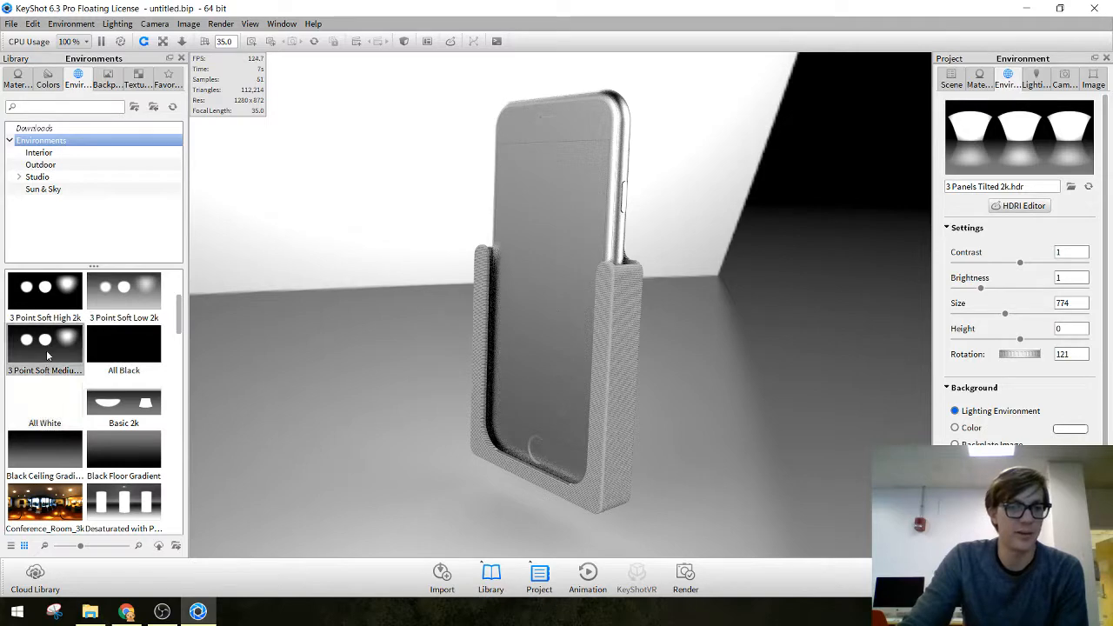
{"action": "scroll", "coordinate": [48, 355], "scroll_direction": "down", "scroll_amount": 15}
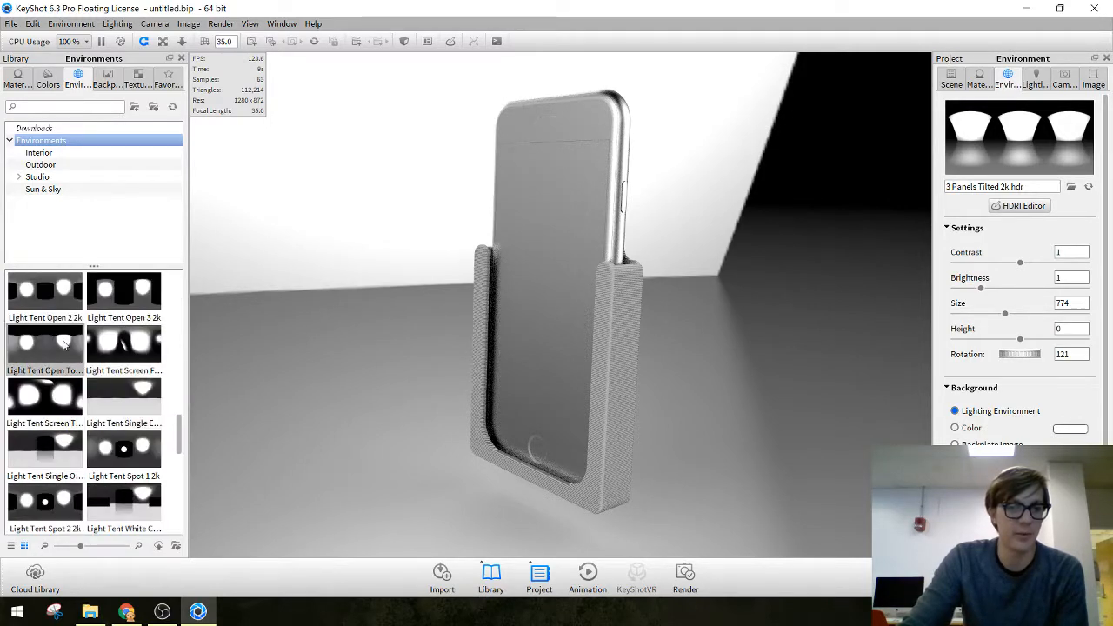
{"action": "left_click_drag", "start_coordinate": [63, 345], "coordinate": [377, 325]}
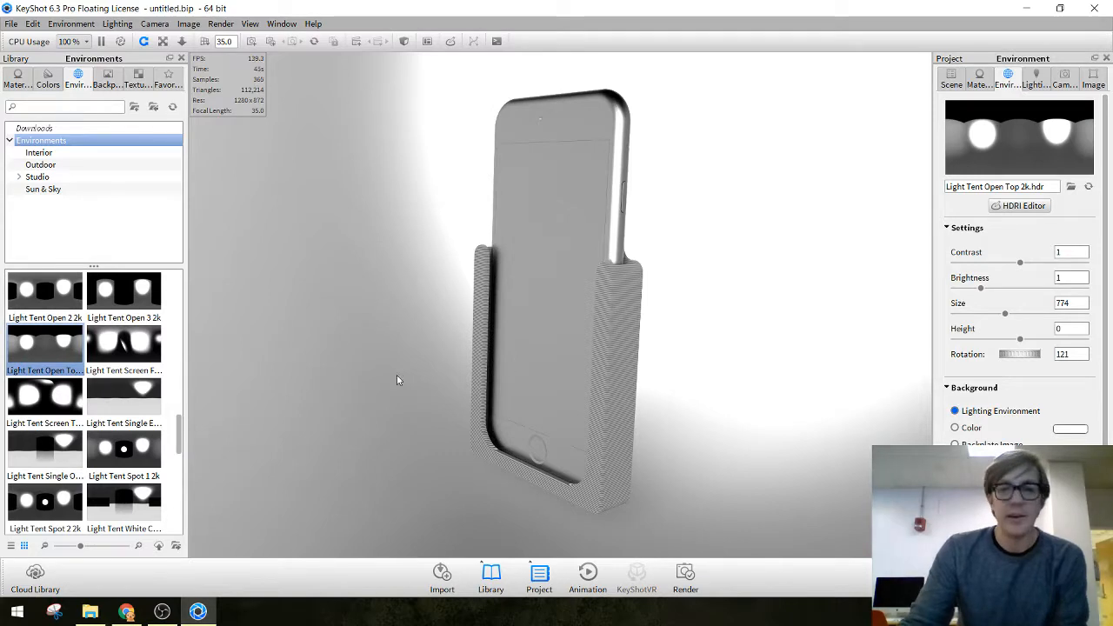
{"action": "scroll", "coordinate": [95, 420], "scroll_direction": "down", "scroll_amount": 5}
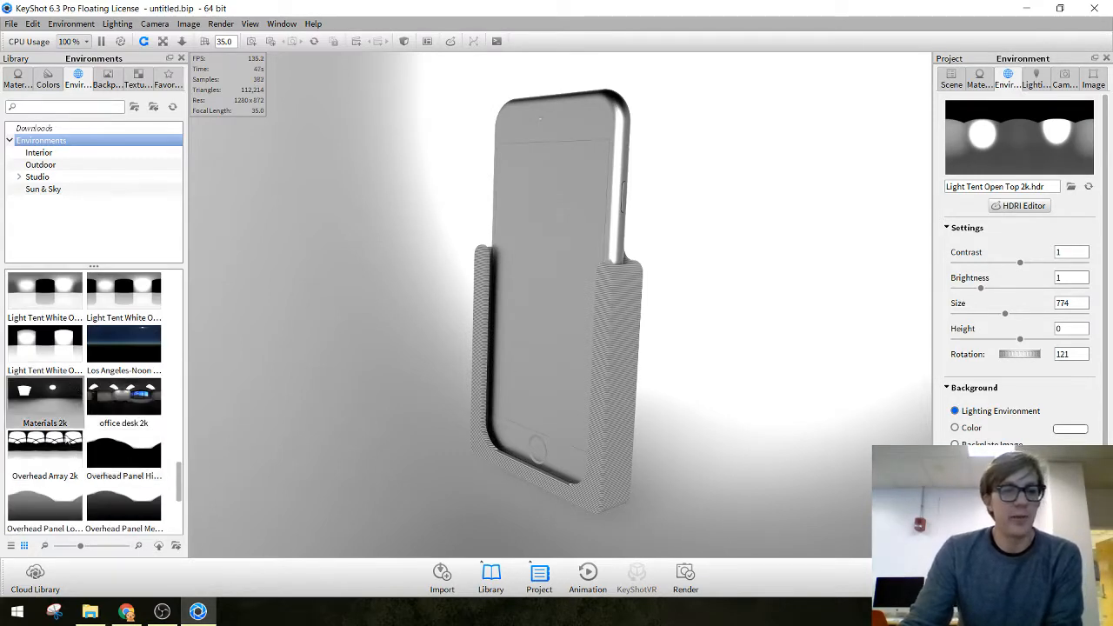
{"action": "left_click_drag", "start_coordinate": [65, 452], "coordinate": [348, 325]}
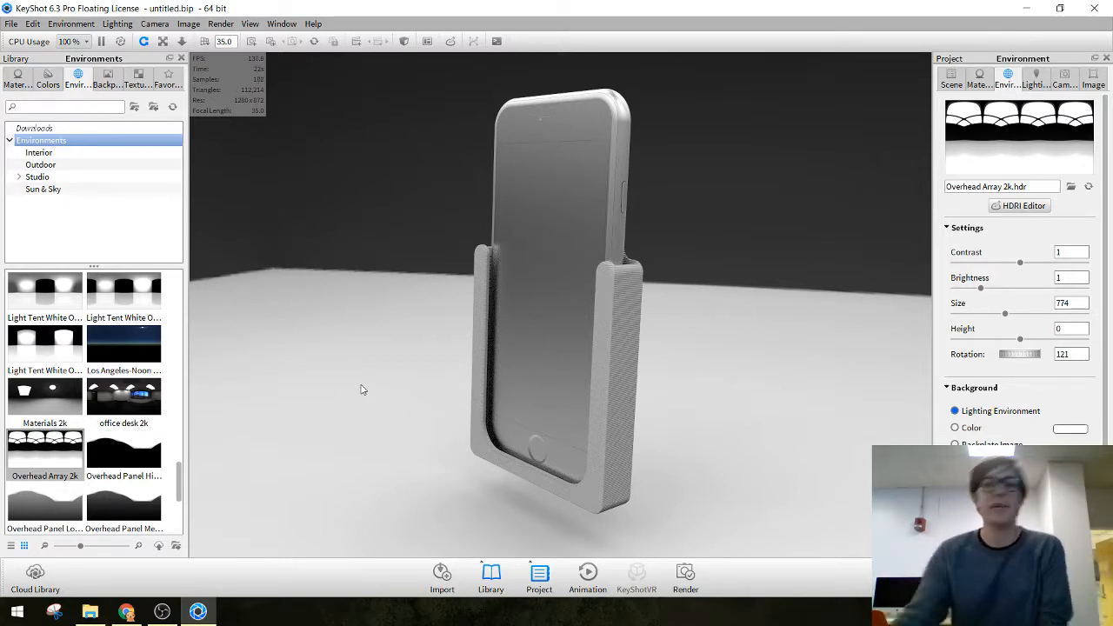
Tilt the whole 2017_09_19 A06 model back with the Move Tool to an X rotation of about 48°
{"action": "left_click", "coordinate": [952, 78]}
{"action": "left_click", "coordinate": [1014, 164]}
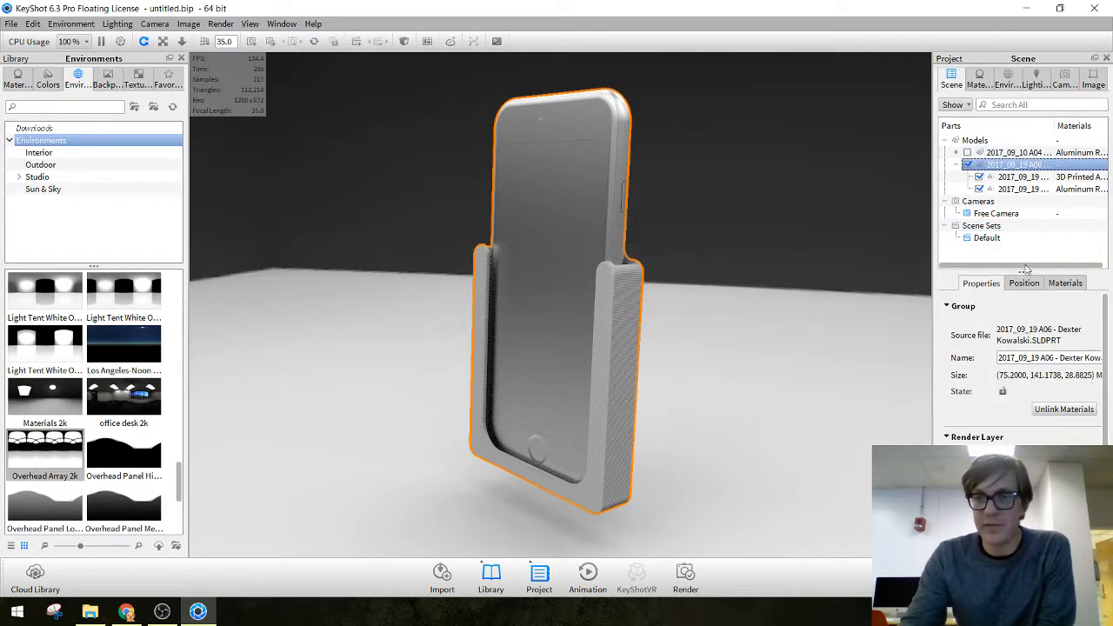
{"action": "left_click", "coordinate": [1024, 283]}
{"action": "left_click", "coordinate": [1024, 307]}
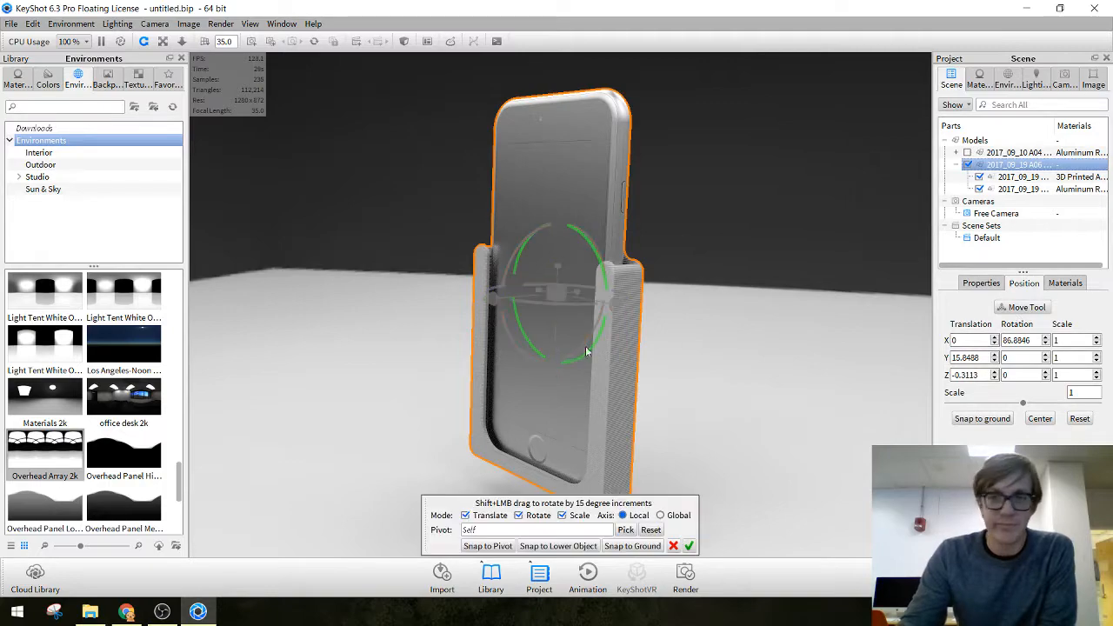
{"action": "left_click_drag", "start_coordinate": [520, 347], "coordinate": [493, 318]}
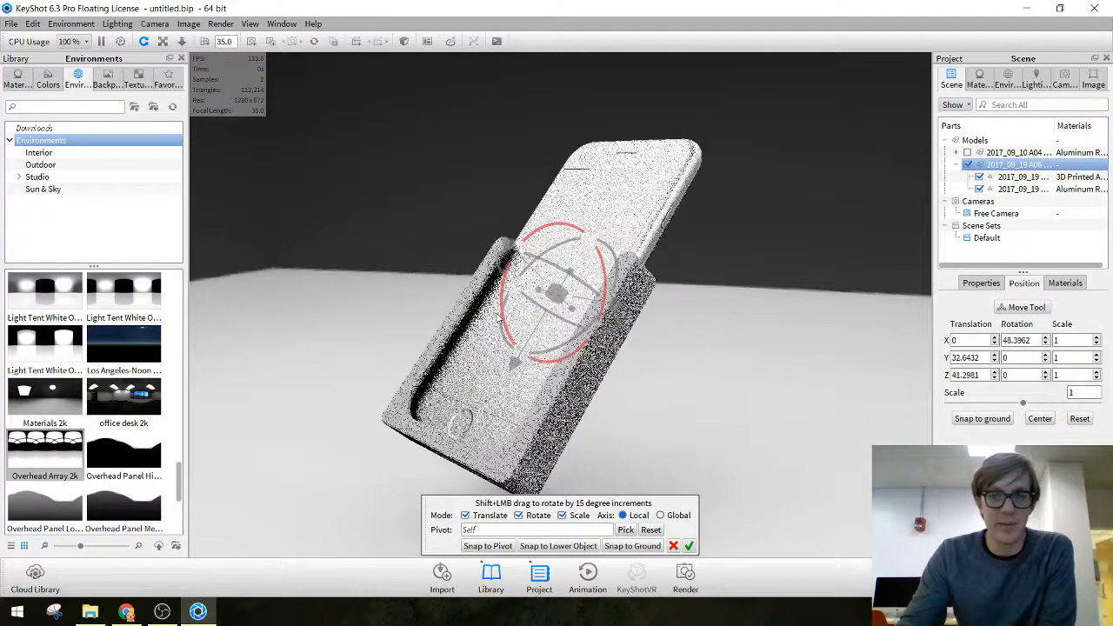
{"action": "left_click", "coordinate": [689, 545]}
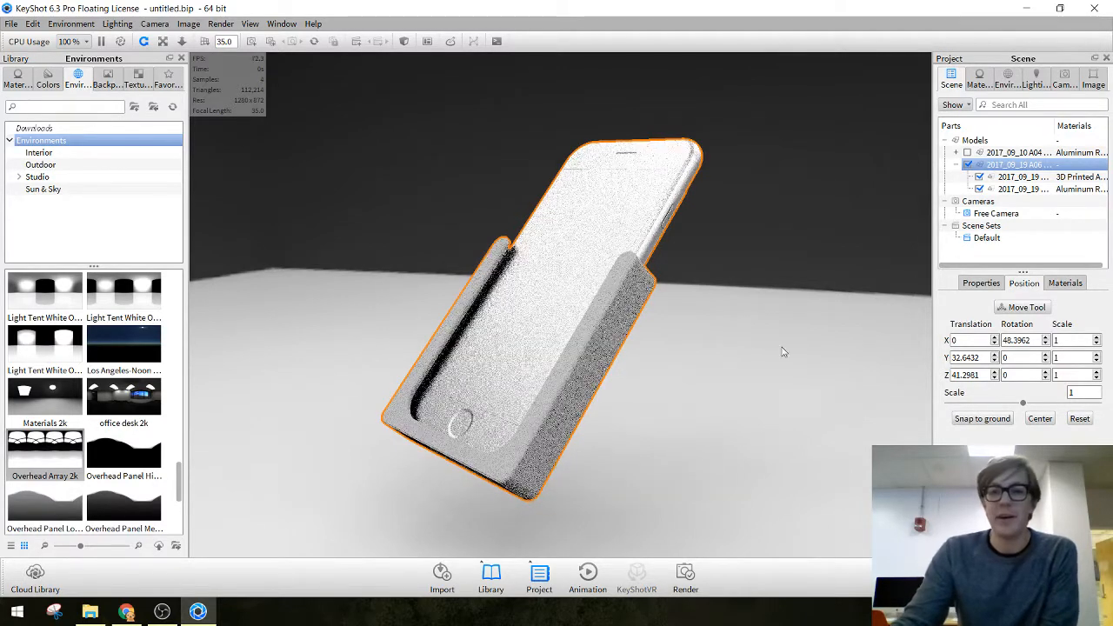
Apply the Materials 2k environment to the scene and view the tilted phone from slightly higher
{"action": "left_click", "coordinate": [1004, 83]}
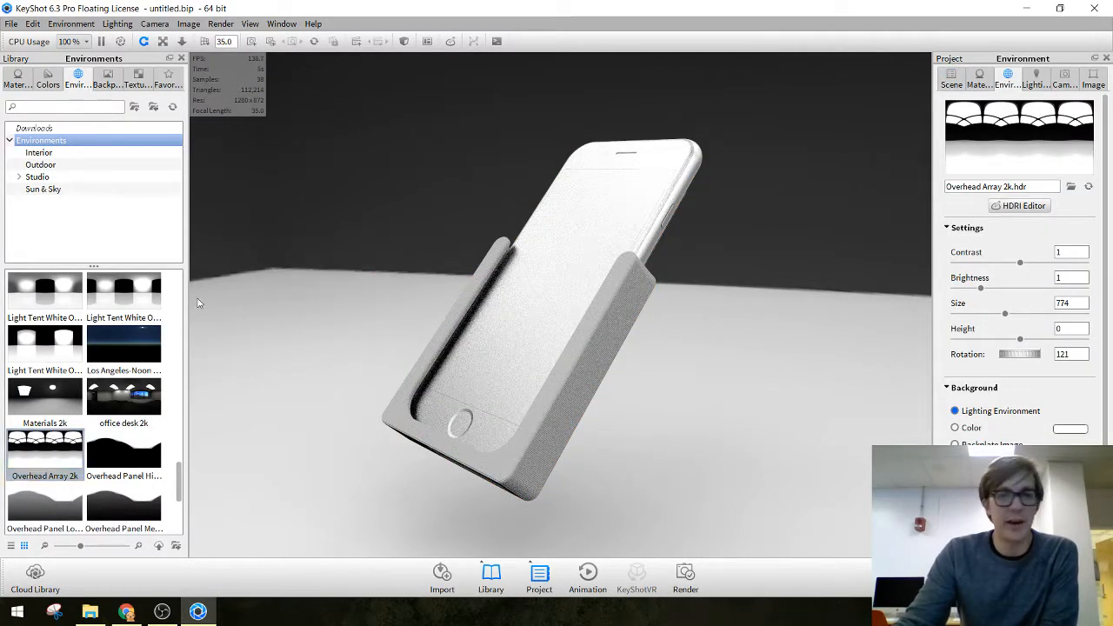
{"action": "left_click_drag", "start_coordinate": [46, 395], "coordinate": [338, 260]}
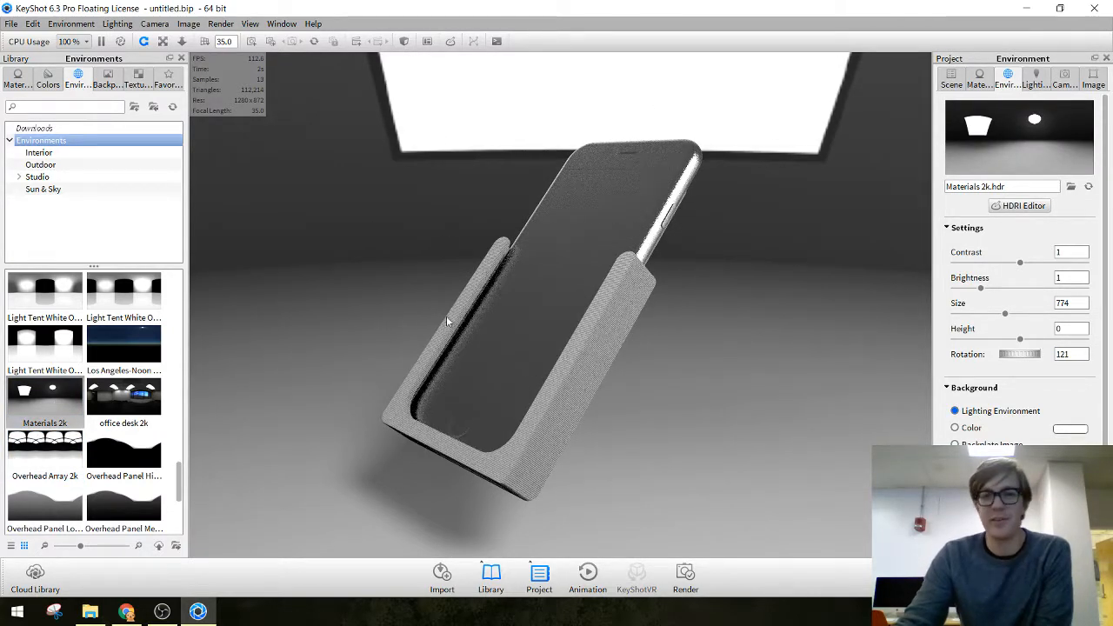
{"action": "left_click_drag", "start_coordinate": [621, 418], "coordinate": [352, 351]}
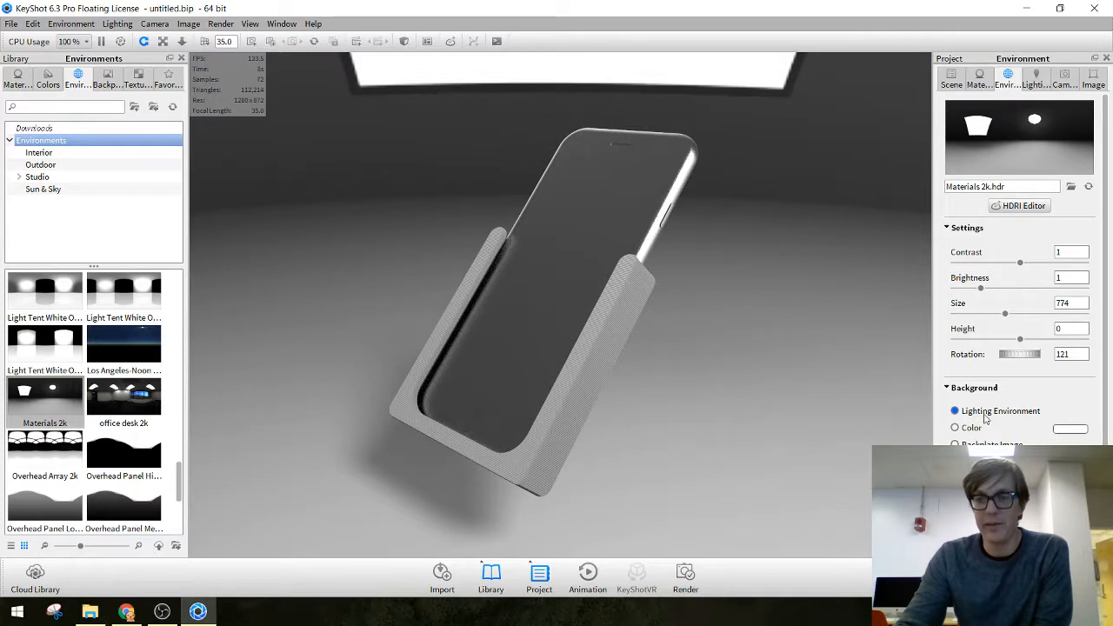
Switch the background to a solid color and light the scene with the Light Tent White Open 1 2k environment
{"action": "left_click", "coordinate": [957, 429]}
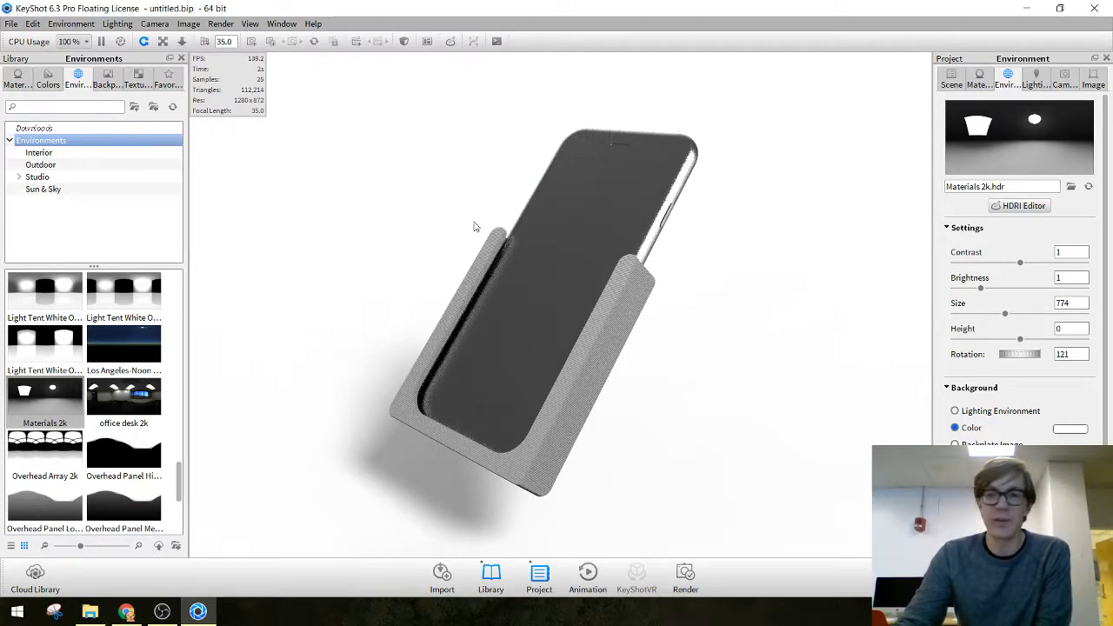
{"action": "left_click_drag", "start_coordinate": [65, 302], "coordinate": [393, 260]}
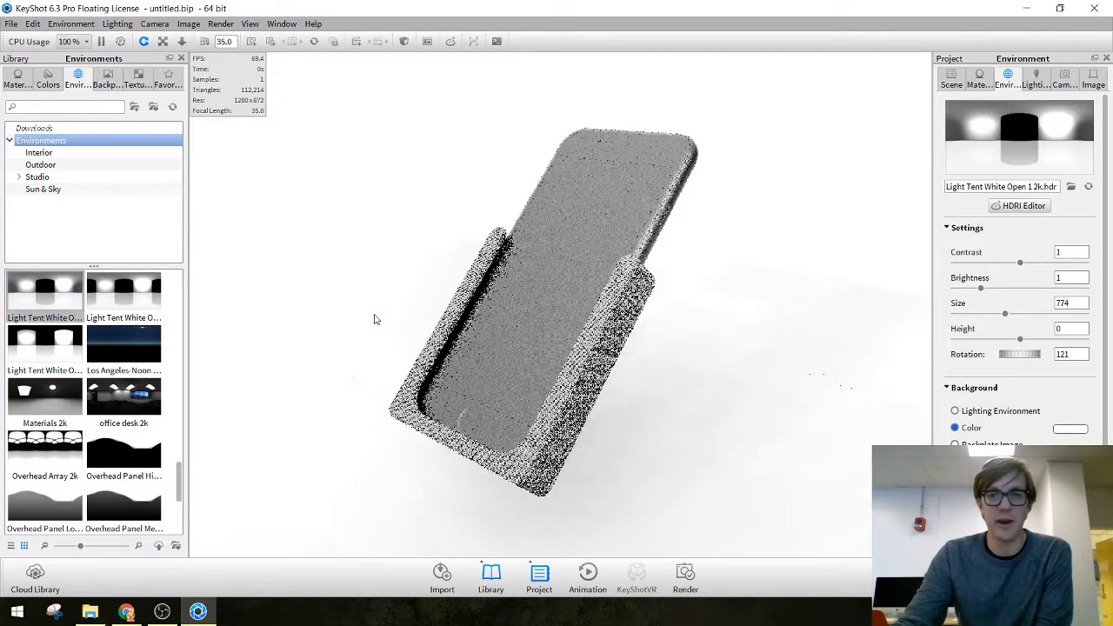
{"action": "left_click_drag", "start_coordinate": [586, 424], "coordinate": [628, 423]}
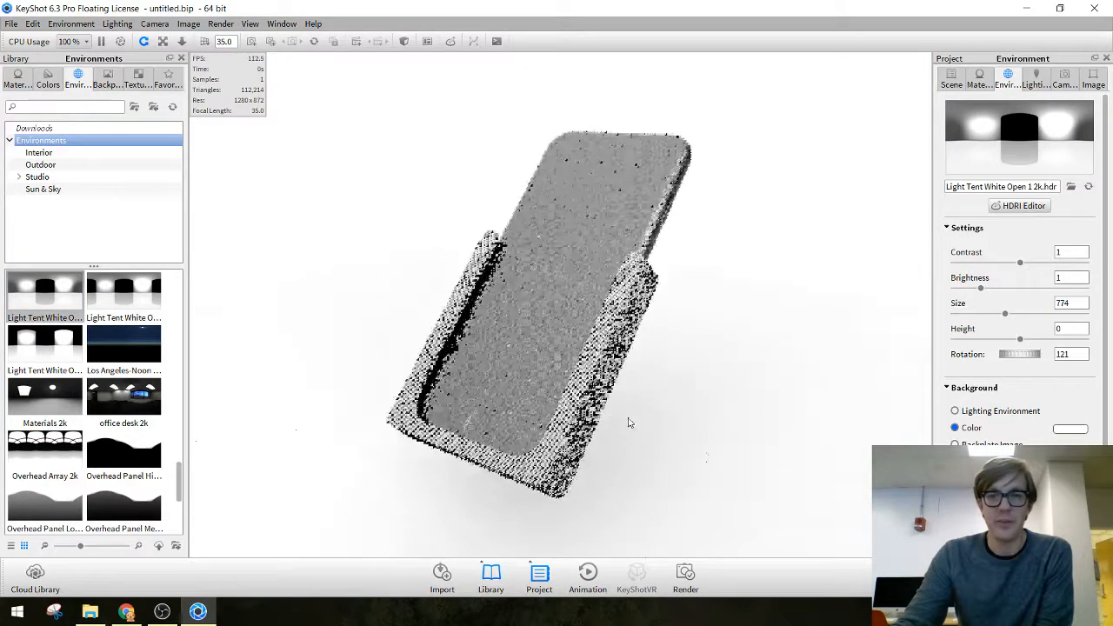
Set the background color to dark gray, RGB 48, 48, 48
{"action": "left_click", "coordinate": [1070, 429]}
{"action": "left_click_drag", "start_coordinate": [987, 334], "coordinate": [932, 376]}
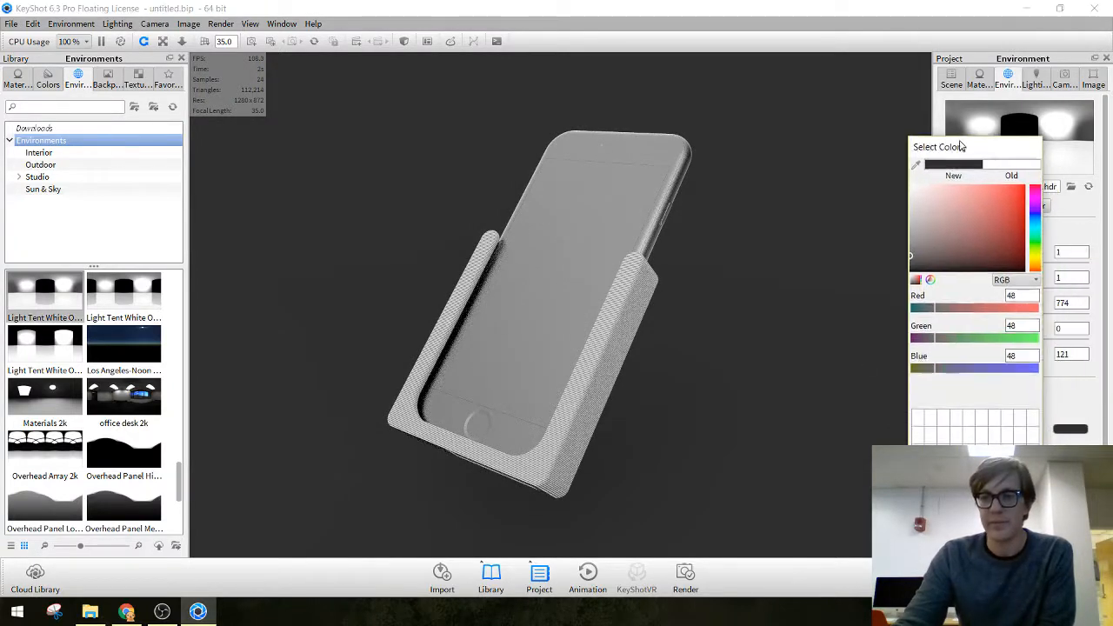
{"action": "left_click_drag", "start_coordinate": [1031, 264], "coordinate": [982, 146]}
{"action": "left_click", "coordinate": [316, 373]}
Replace the lighting with the Light Tent White Floor 2k environment
{"action": "scroll", "coordinate": [138, 409], "scroll_direction": "up", "scroll_amount": 5}
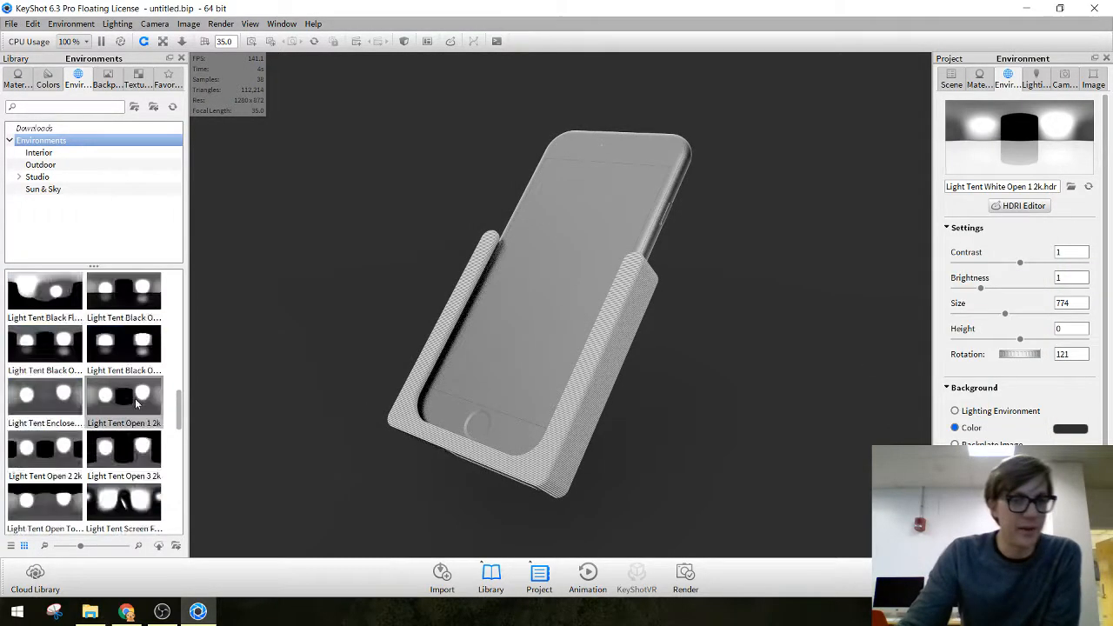
{"action": "scroll", "coordinate": [118, 431], "scroll_direction": "down", "scroll_amount": 8}
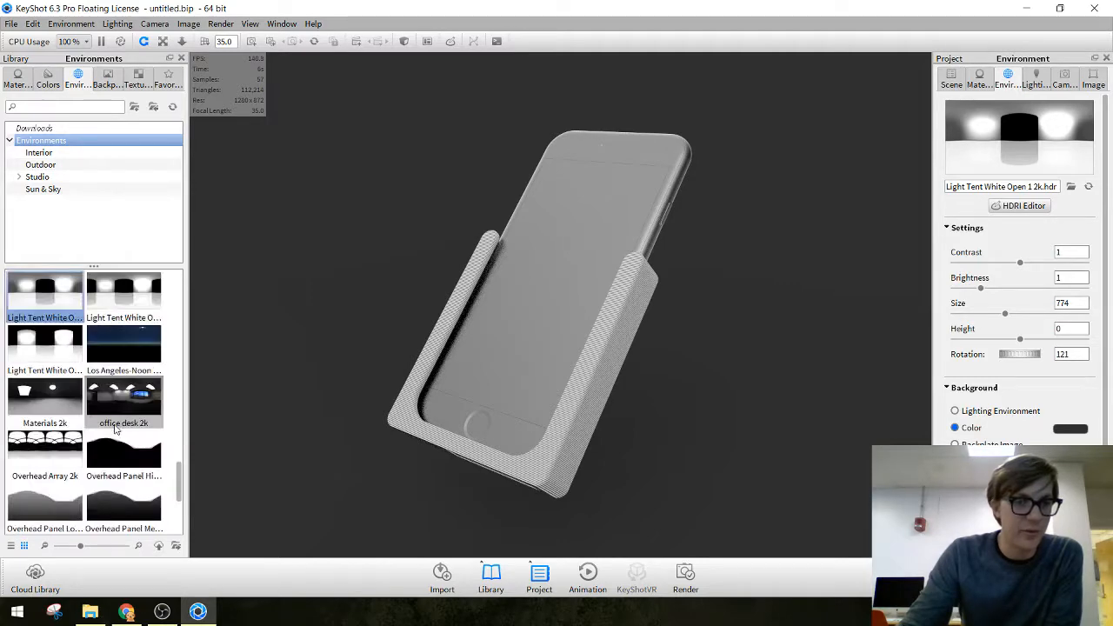
{"action": "scroll", "coordinate": [116, 429], "scroll_direction": "up", "scroll_amount": 3}
{"action": "left_click_drag", "start_coordinate": [126, 405], "coordinate": [318, 419]}
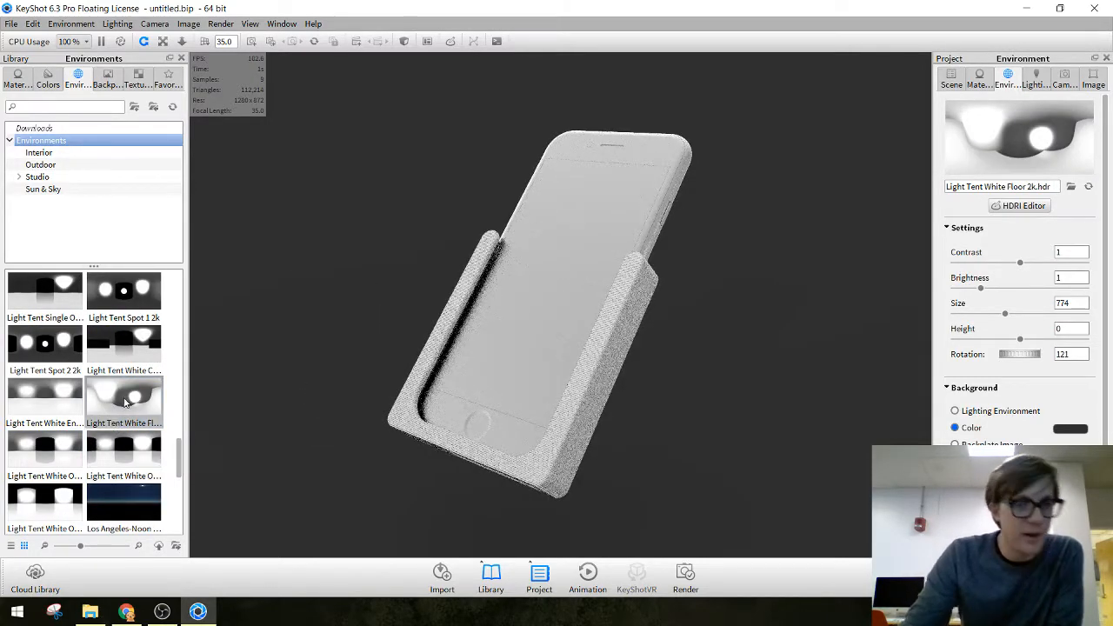
Apply the Light Tent Single Enclosed 2k environment and rotate it to 344.5
{"action": "scroll", "coordinate": [124, 402], "scroll_direction": "up", "scroll_amount": 3}
{"action": "left_click_drag", "start_coordinate": [124, 402], "coordinate": [337, 294]}
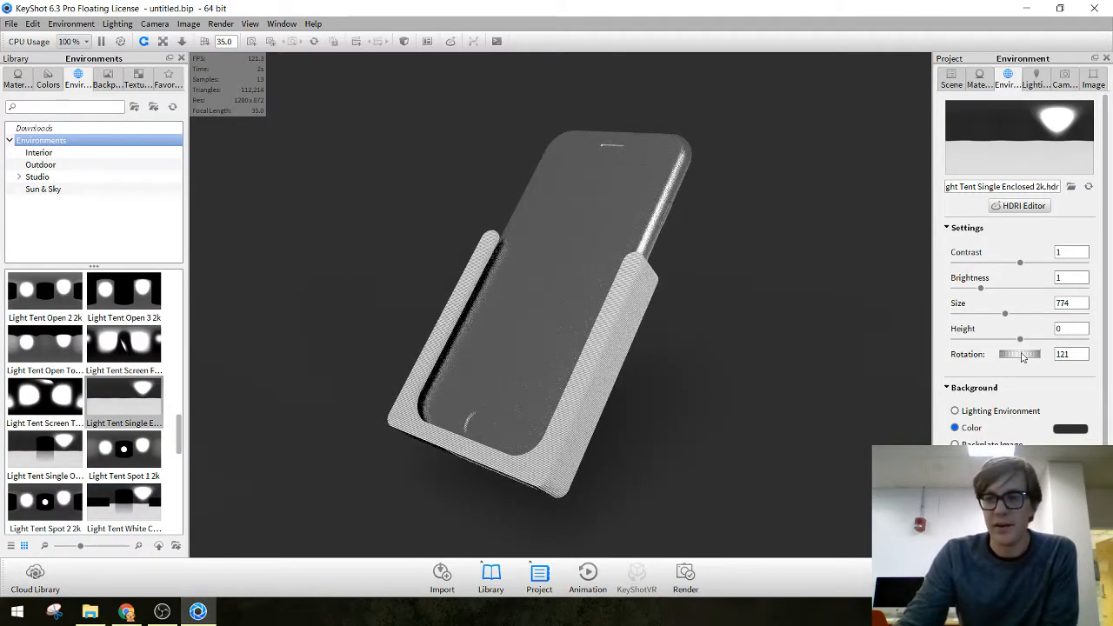
{"action": "left_click_drag", "start_coordinate": [1024, 357], "coordinate": [988, 365]}
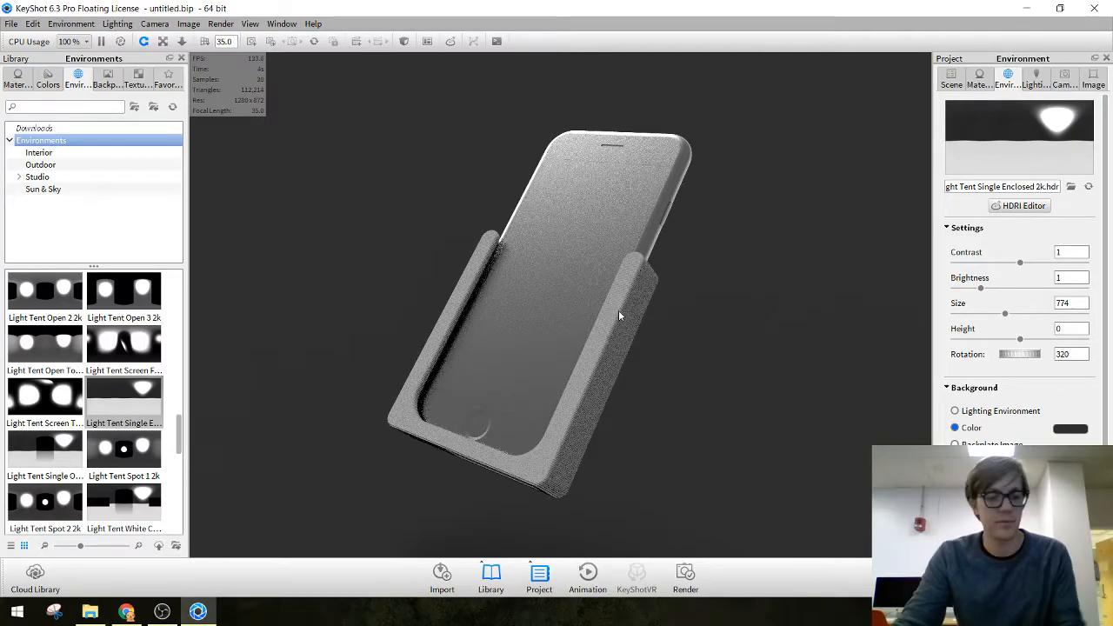
{"action": "left_click_drag", "start_coordinate": [618, 310], "coordinate": [588, 357], "text": "ctrl"}
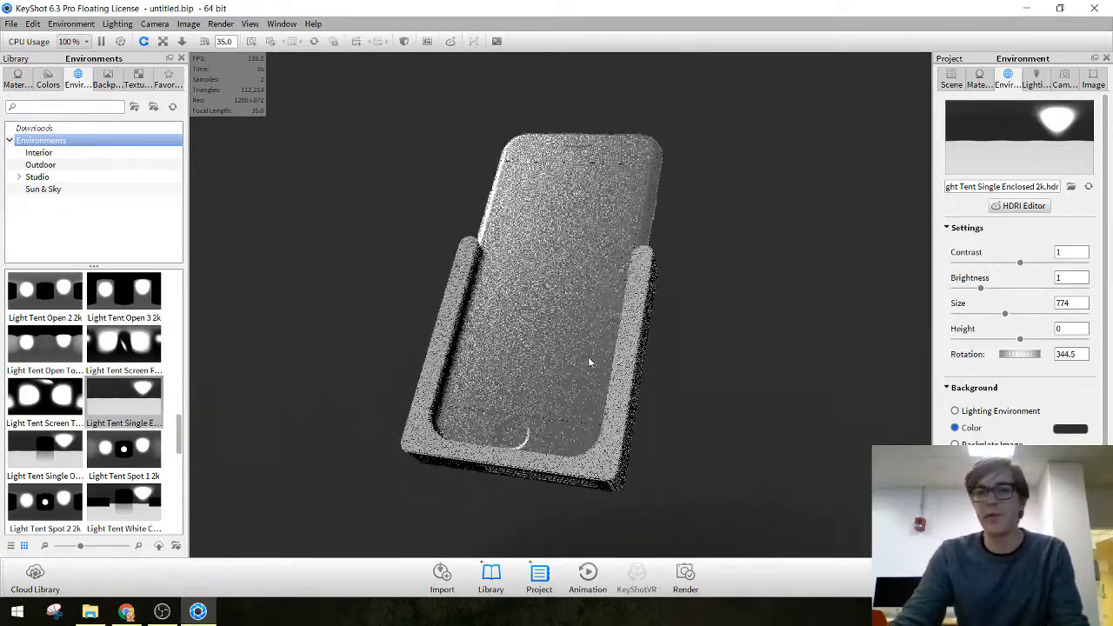
Set the still image render output to PSD format with a resolution of 1600 x 1090
{"action": "left_click_drag", "start_coordinate": [676, 353], "coordinate": [375, 428]}
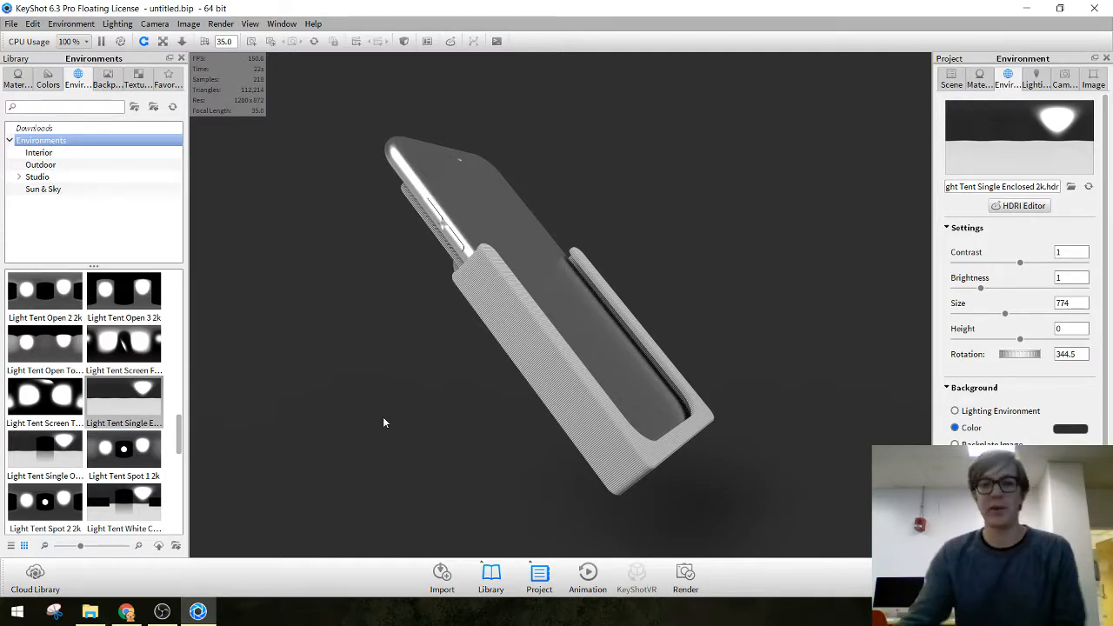
{"action": "left_click_drag", "start_coordinate": [793, 426], "coordinate": [414, 430]}
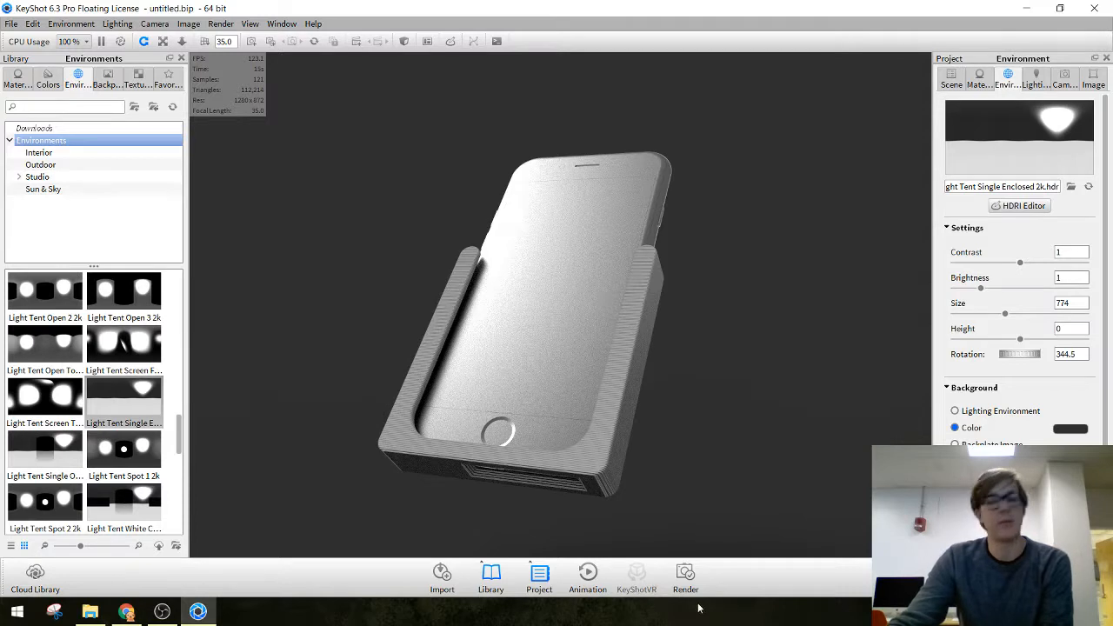
{"action": "left_click", "coordinate": [687, 572]}
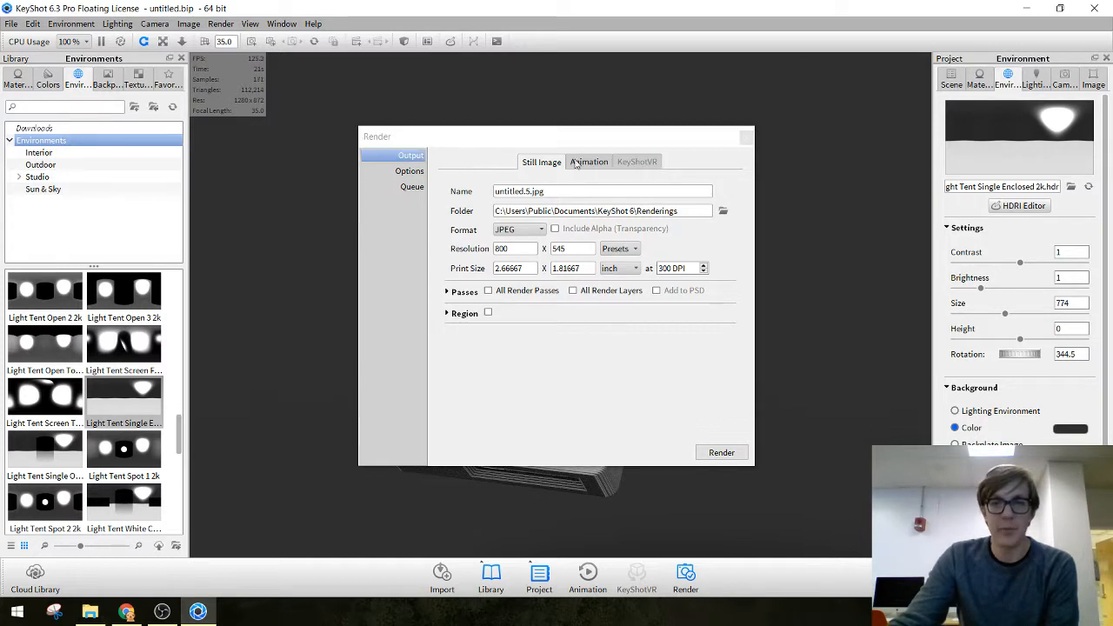
{"action": "left_click", "coordinate": [537, 232]}
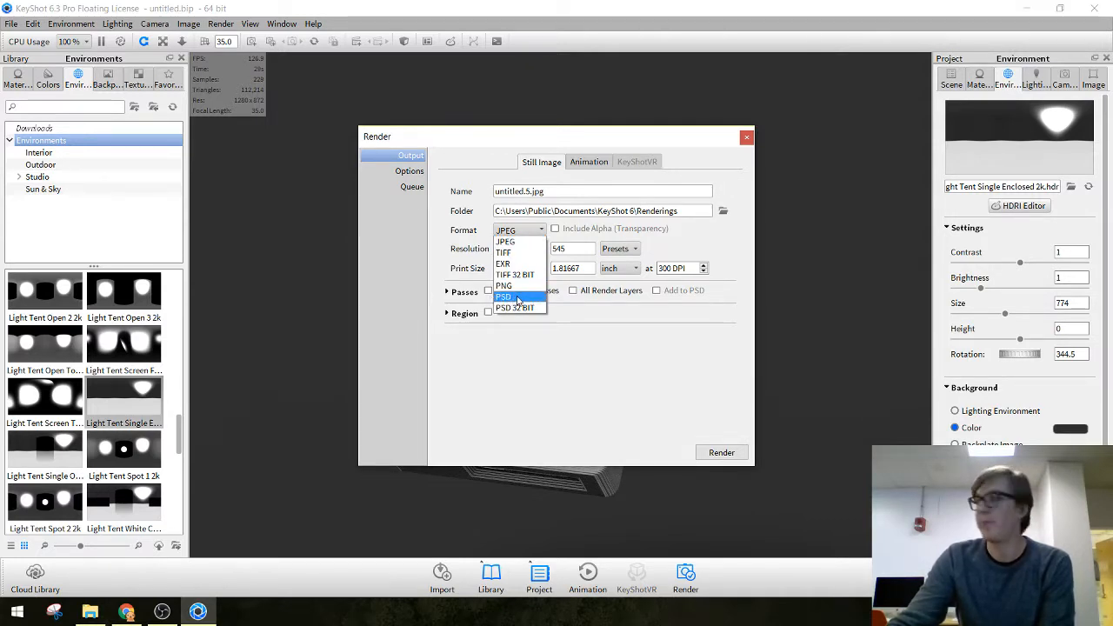
{"action": "left_click", "coordinate": [518, 299]}
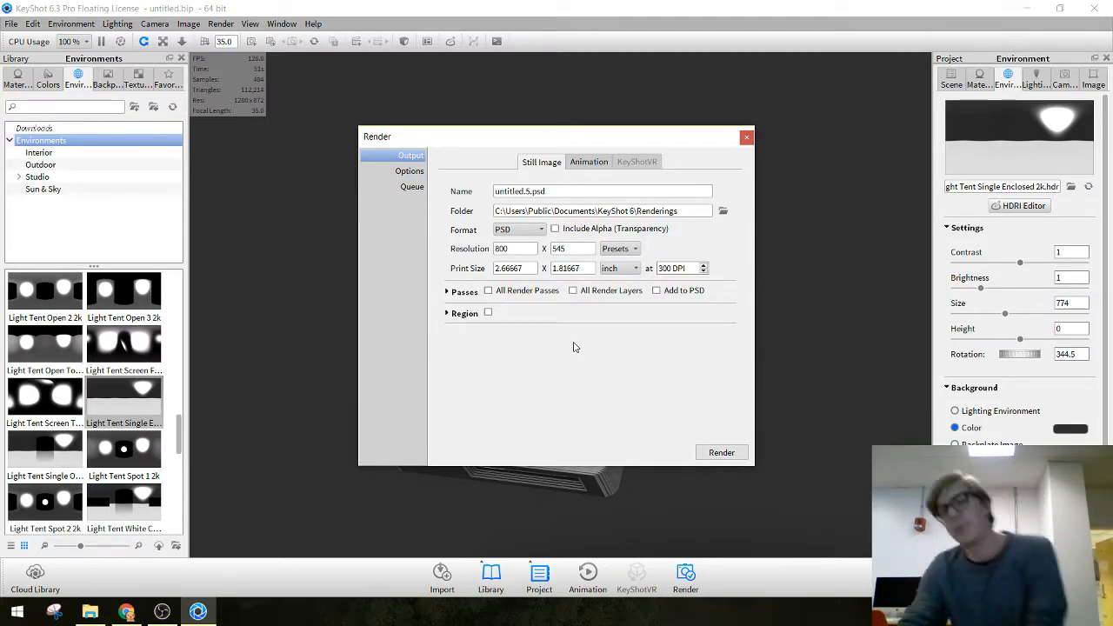
{"action": "left_click", "coordinate": [518, 232]}
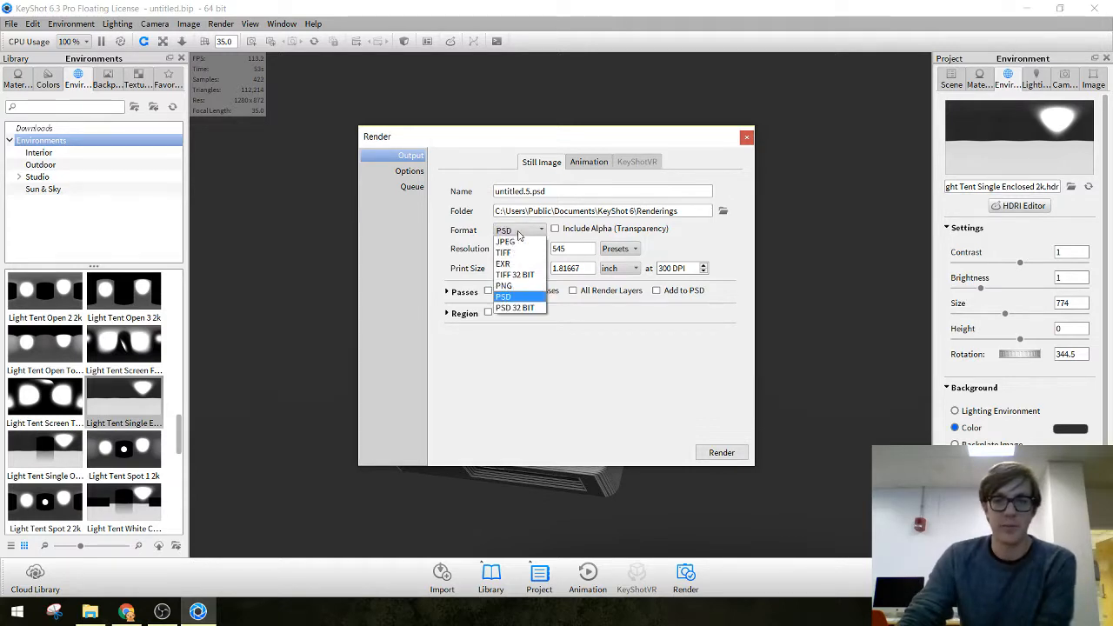
{"action": "left_click", "coordinate": [520, 233]}
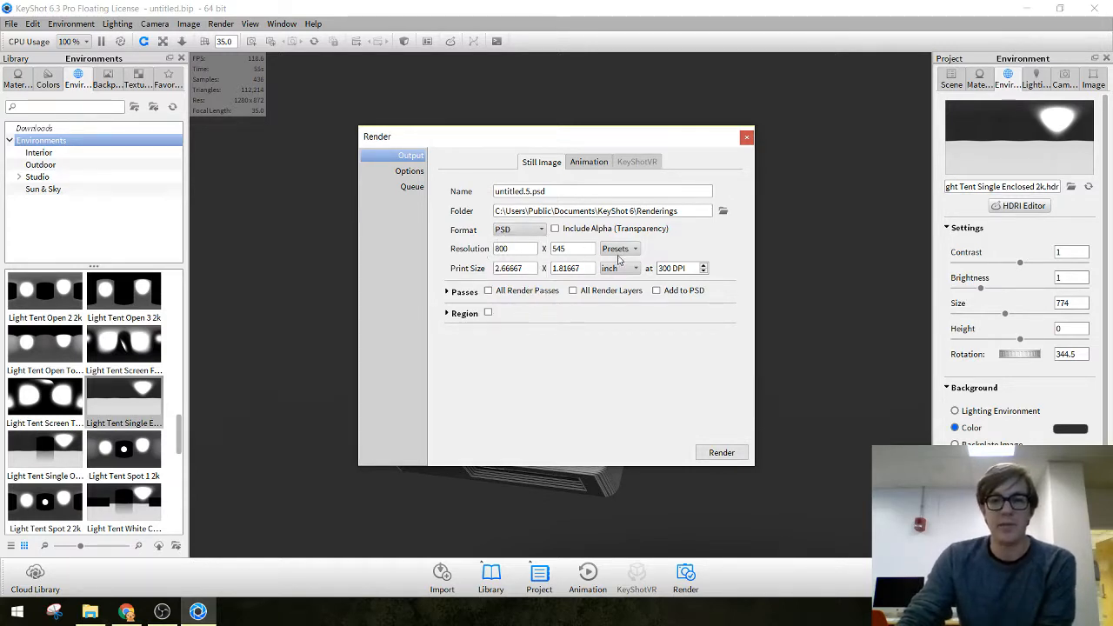
{"action": "left_click", "coordinate": [619, 252]}
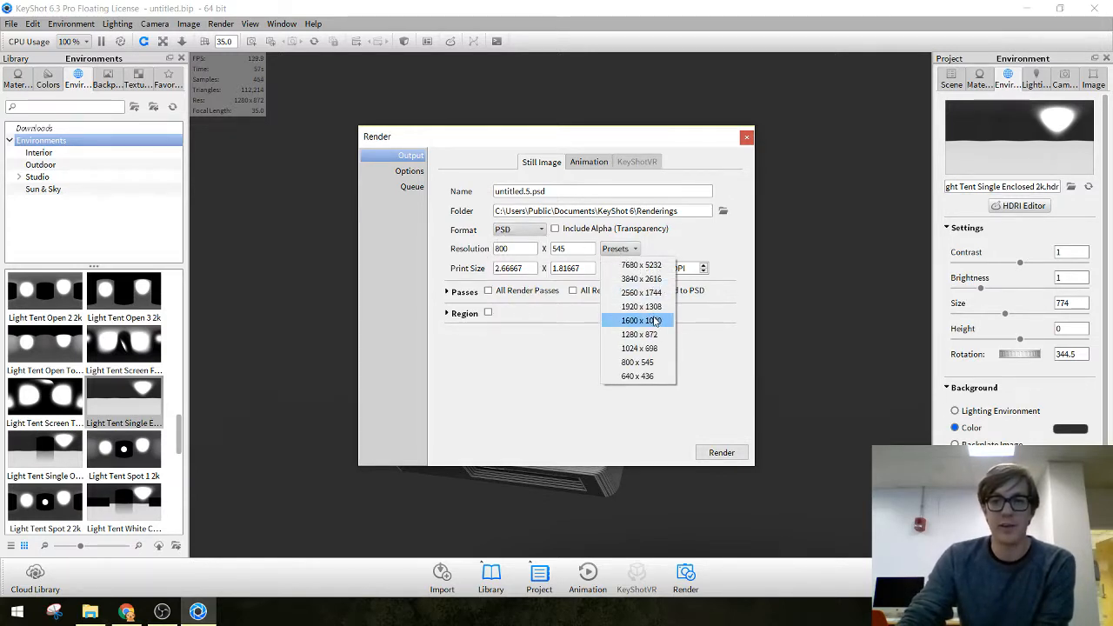
{"action": "left_click", "coordinate": [648, 320]}
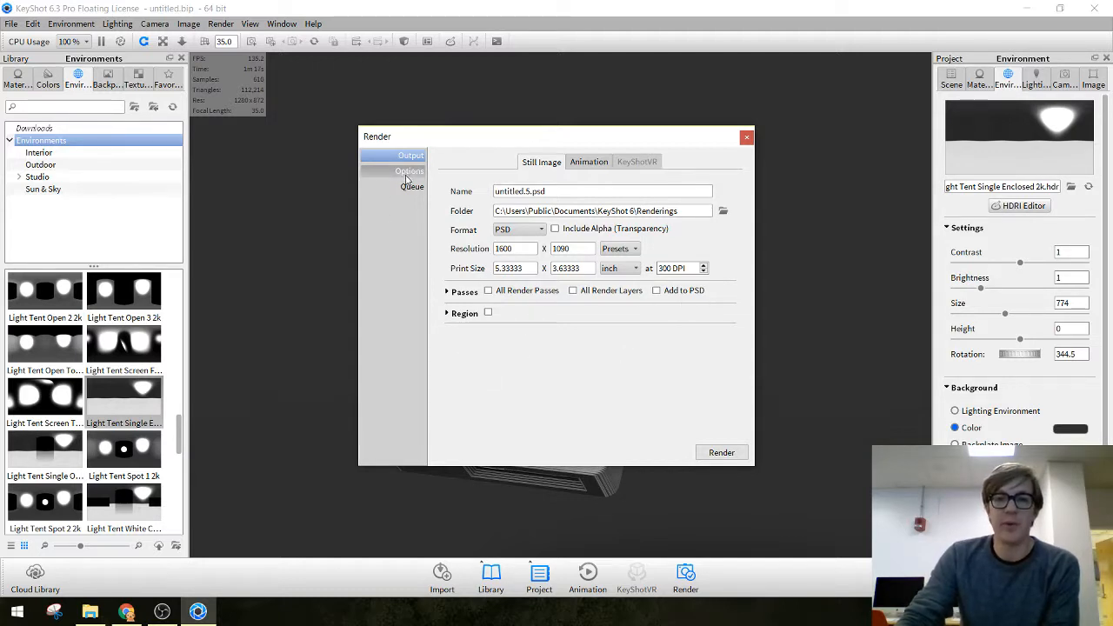
Disable the Global Illumination Cache in the render options, then render and save the still image of the phone and case
{"action": "left_click", "coordinate": [407, 172]}
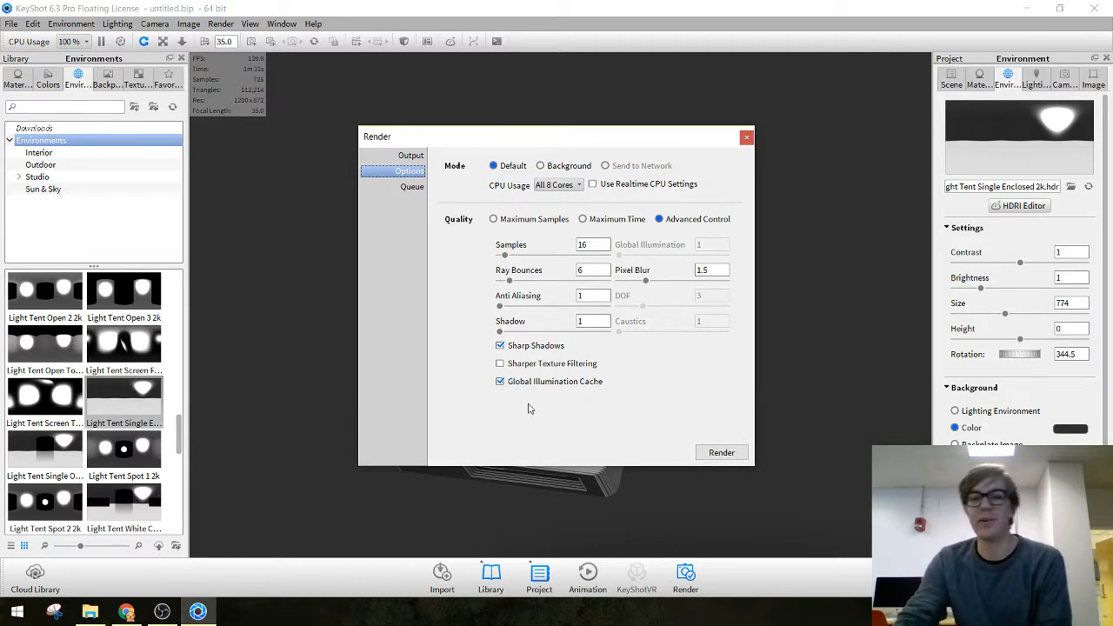
{"action": "left_click", "coordinate": [500, 383]}
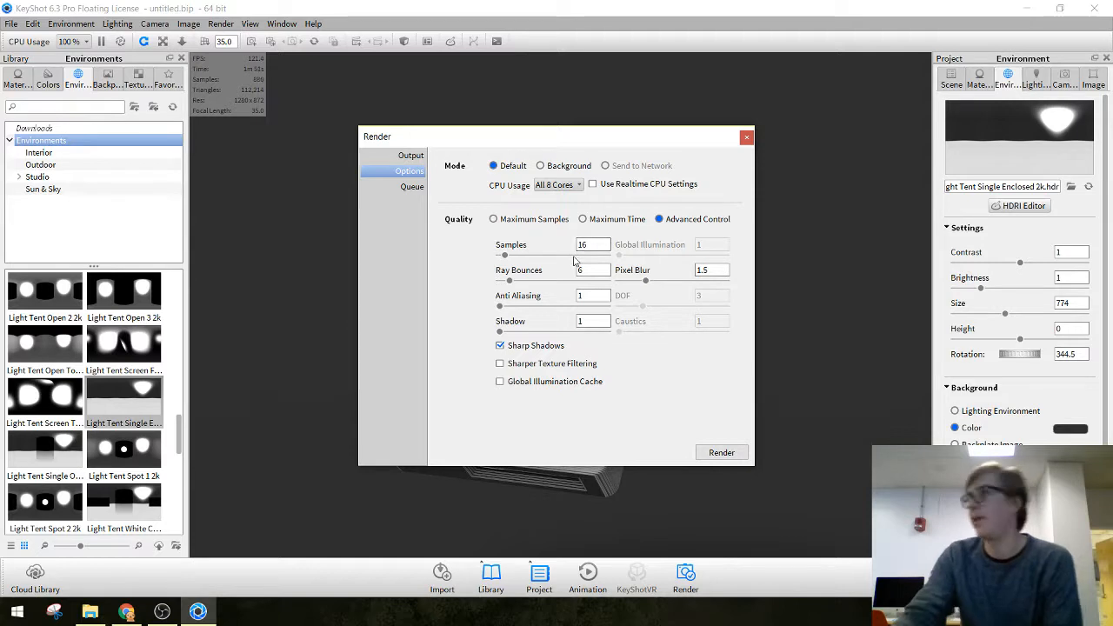
{"action": "left_click", "coordinate": [404, 188]}
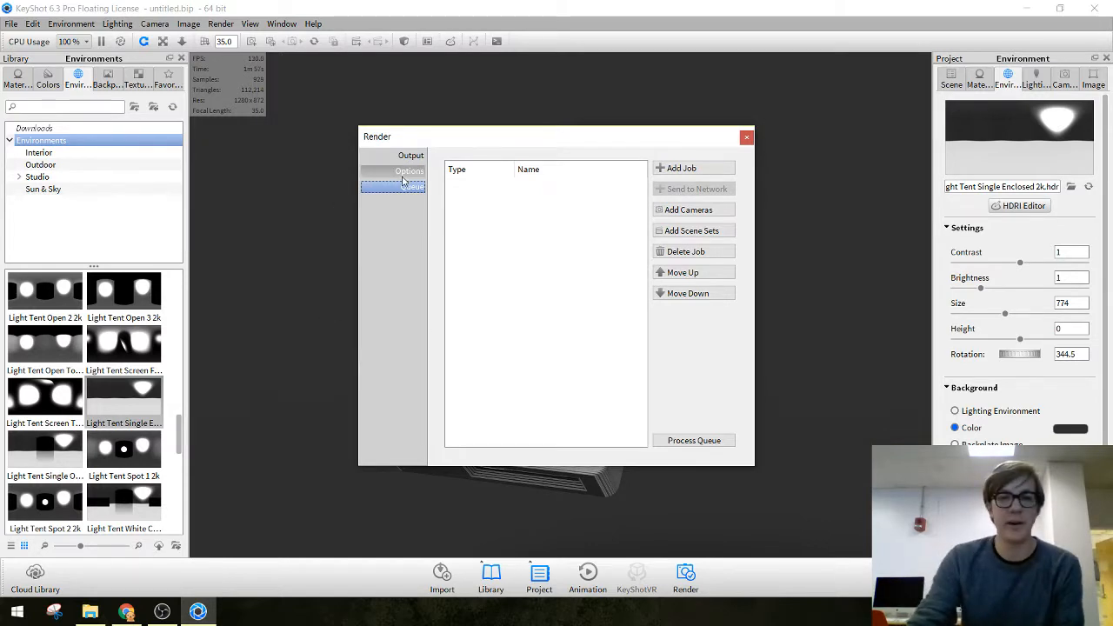
{"action": "left_click", "coordinate": [408, 171]}
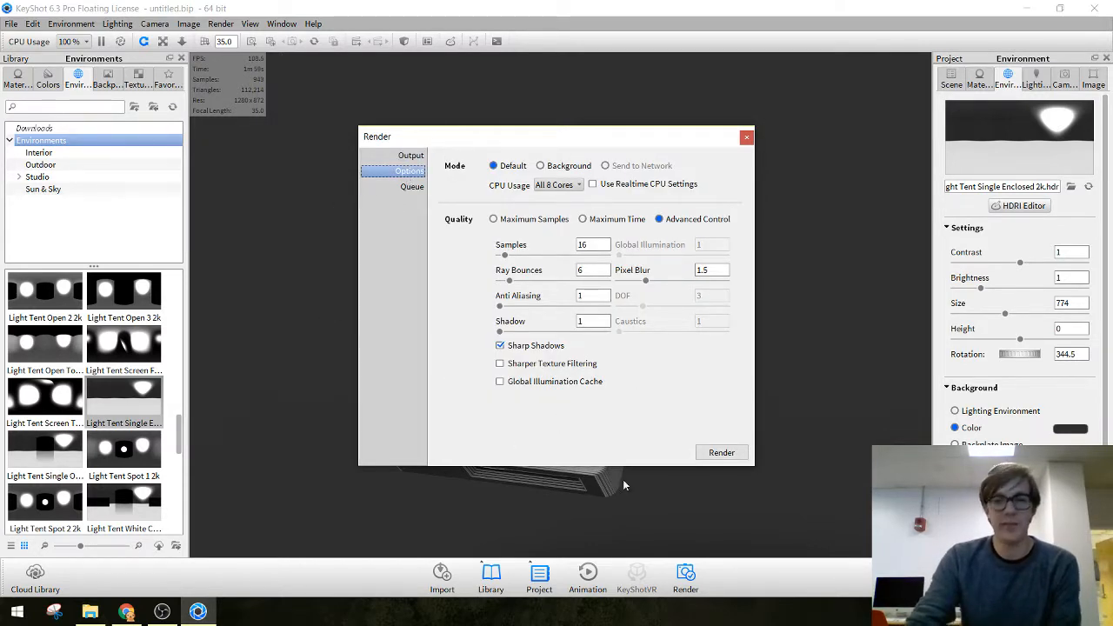
{"action": "left_click", "coordinate": [715, 452]}
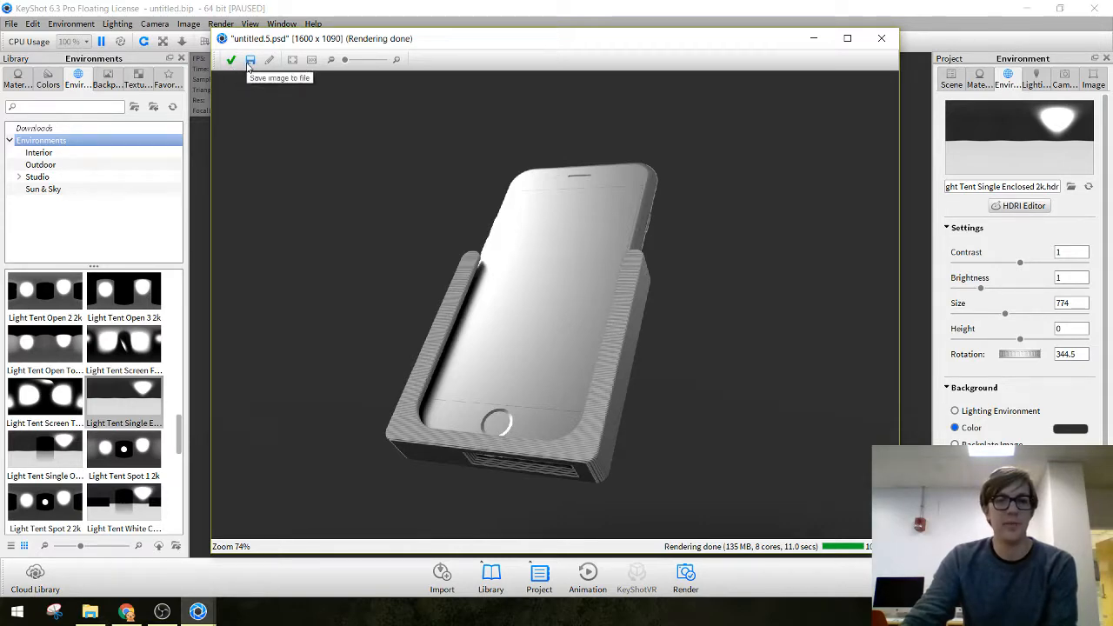
{"action": "left_click_drag", "start_coordinate": [383, 38], "coordinate": [366, 72]}
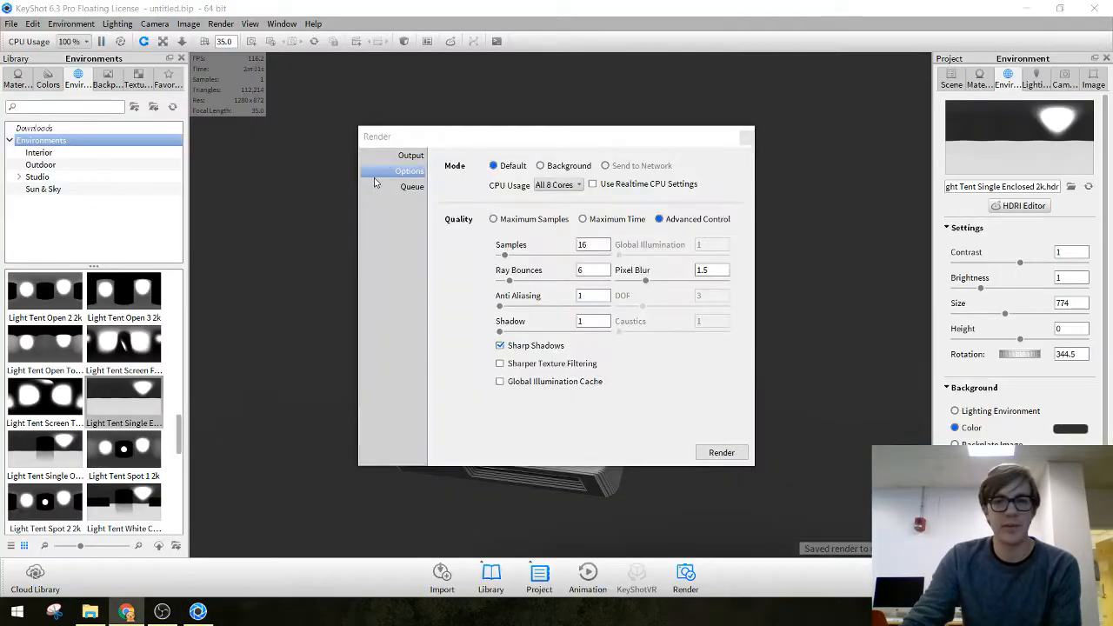
Rename the render output file as Dexter.6.psd and close the render settings
{"action": "left_click", "coordinate": [393, 155]}
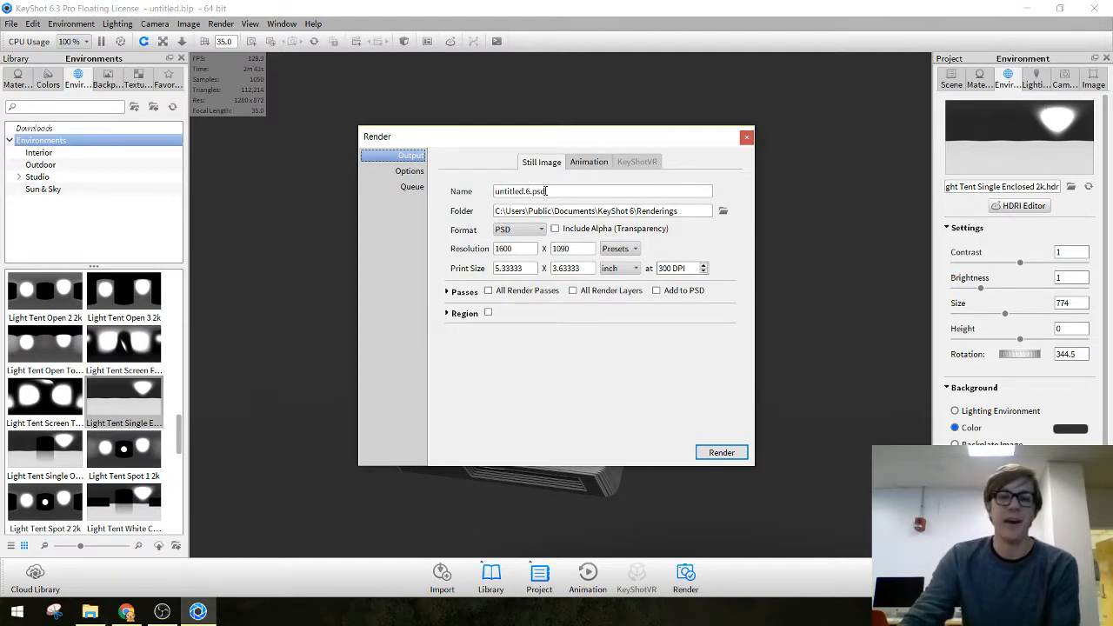
{"action": "double_click", "coordinate": [520, 192]}
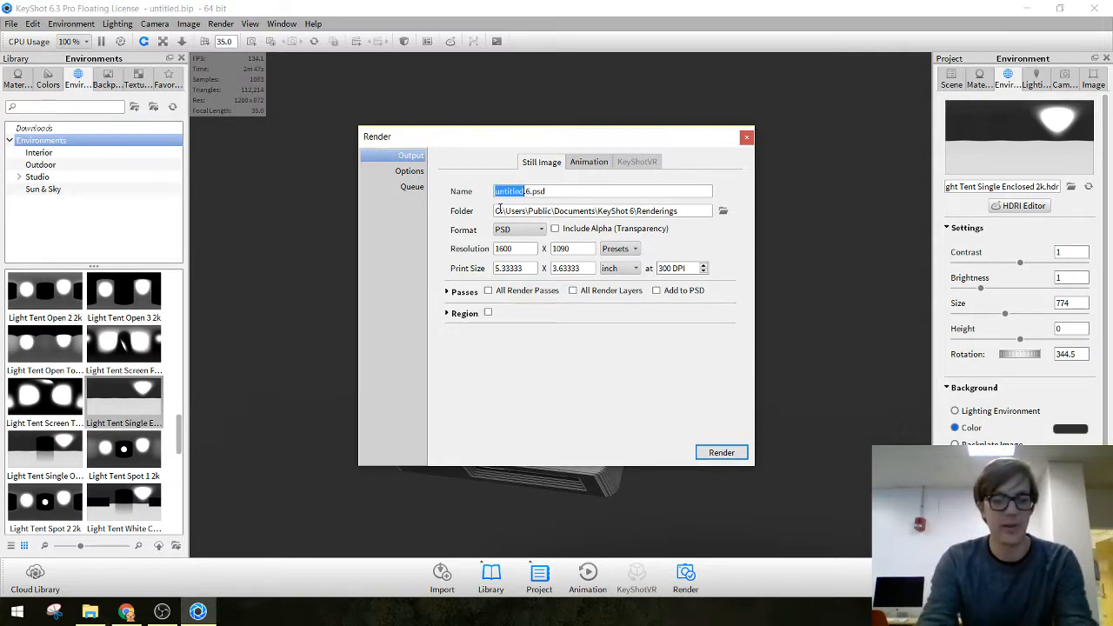
{"action": "type", "text": "Dexter"}
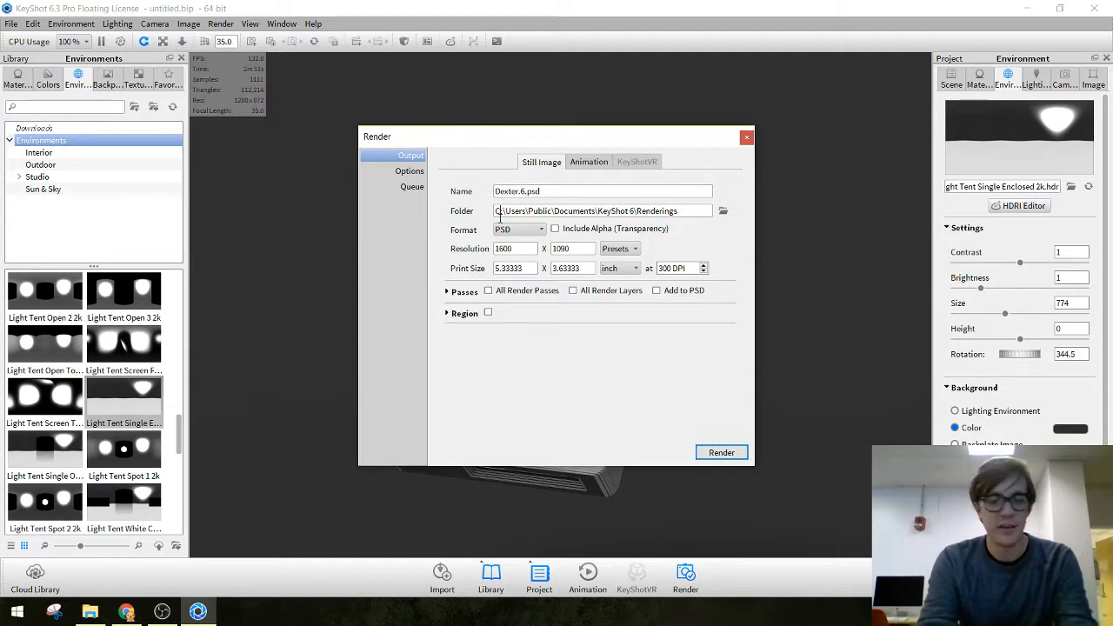
{"action": "left_click", "coordinate": [500, 216]}
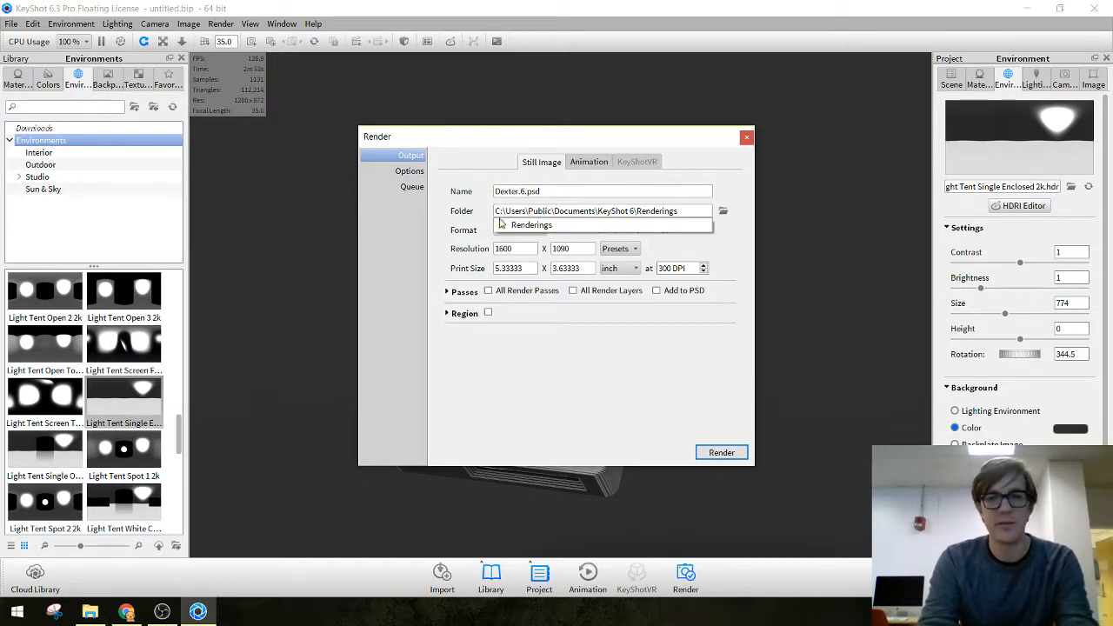
{"action": "left_click", "coordinate": [540, 195]}
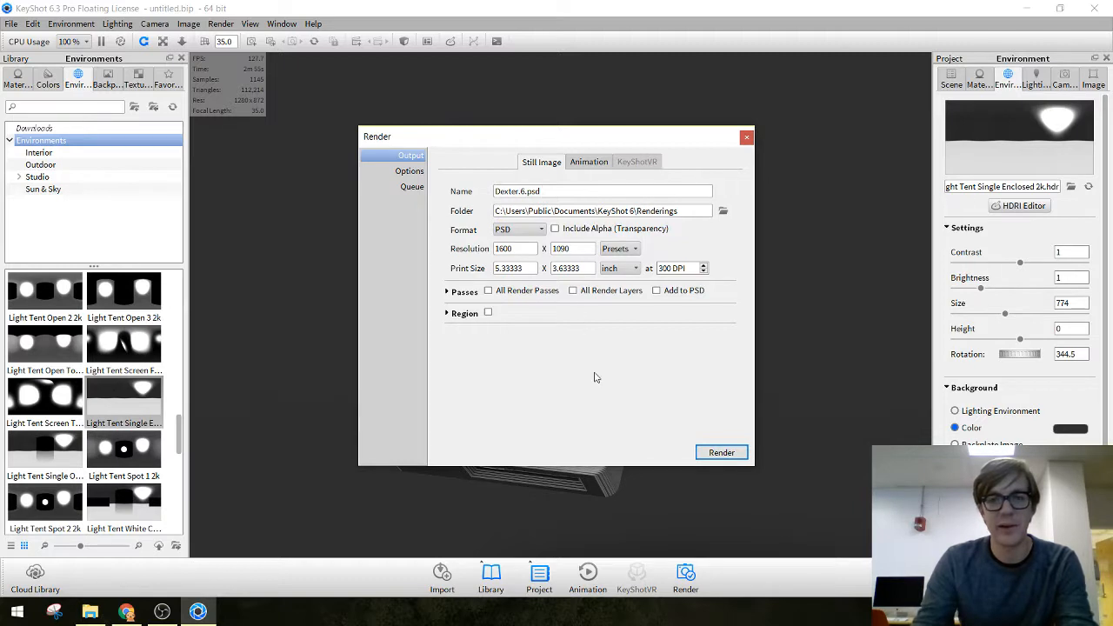
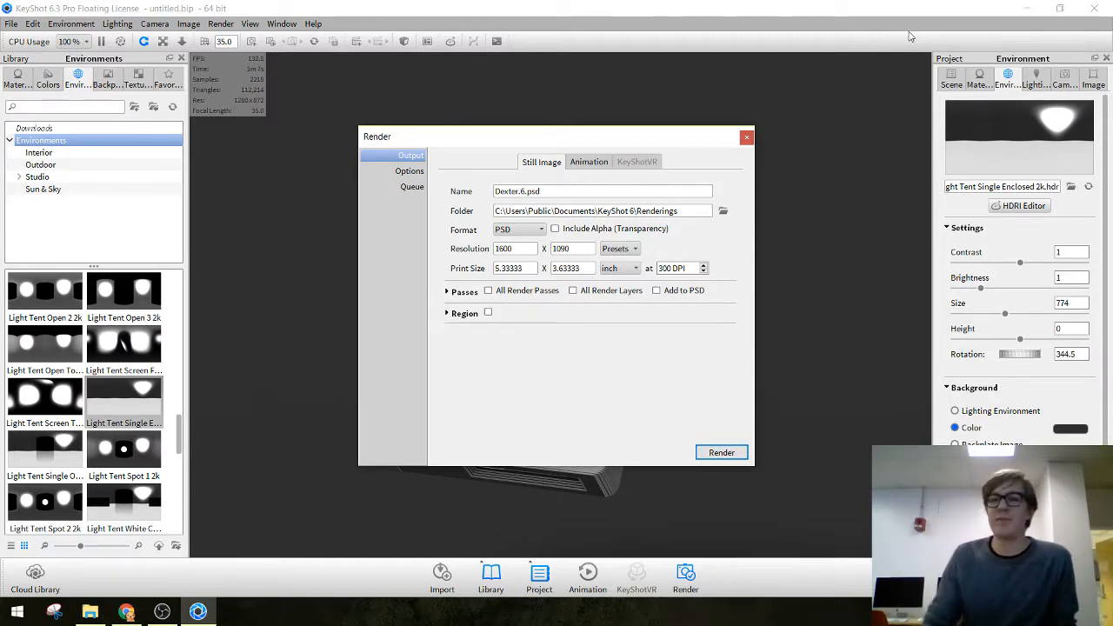
{"action": "left_click", "coordinate": [746, 137]}
Apply the reddish-brown procedural wood material to the phone case and inspect it from several angles
{"action": "left_click_drag", "start_coordinate": [417, 228], "coordinate": [232, 226]}
{"action": "left_click", "coordinate": [17, 78]}
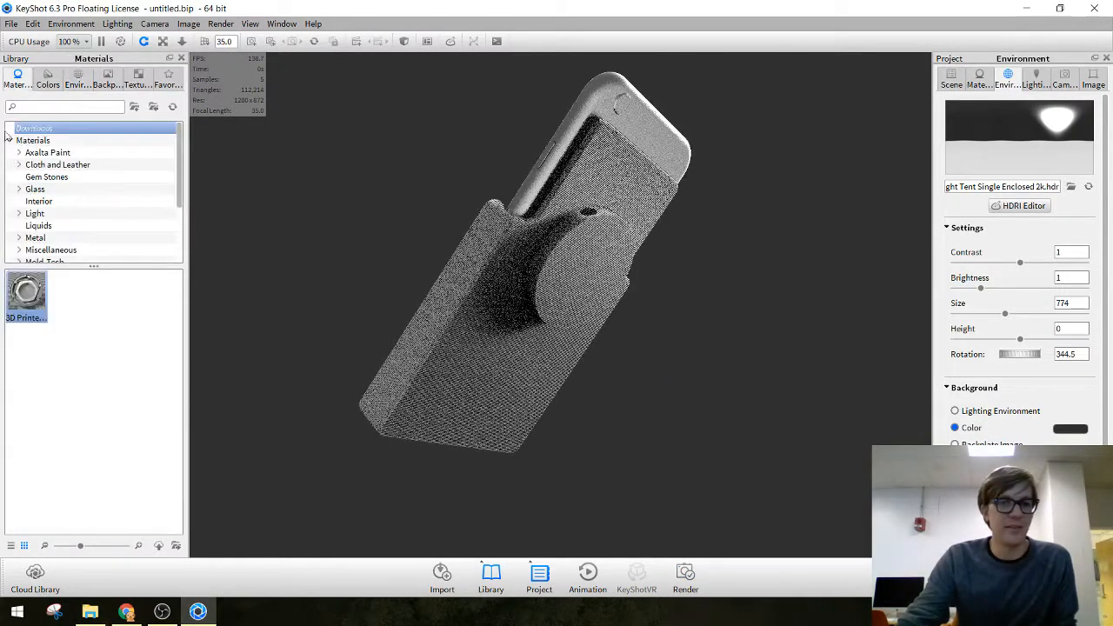
{"action": "scroll", "coordinate": [54, 248], "scroll_direction": "down", "scroll_amount": 1}
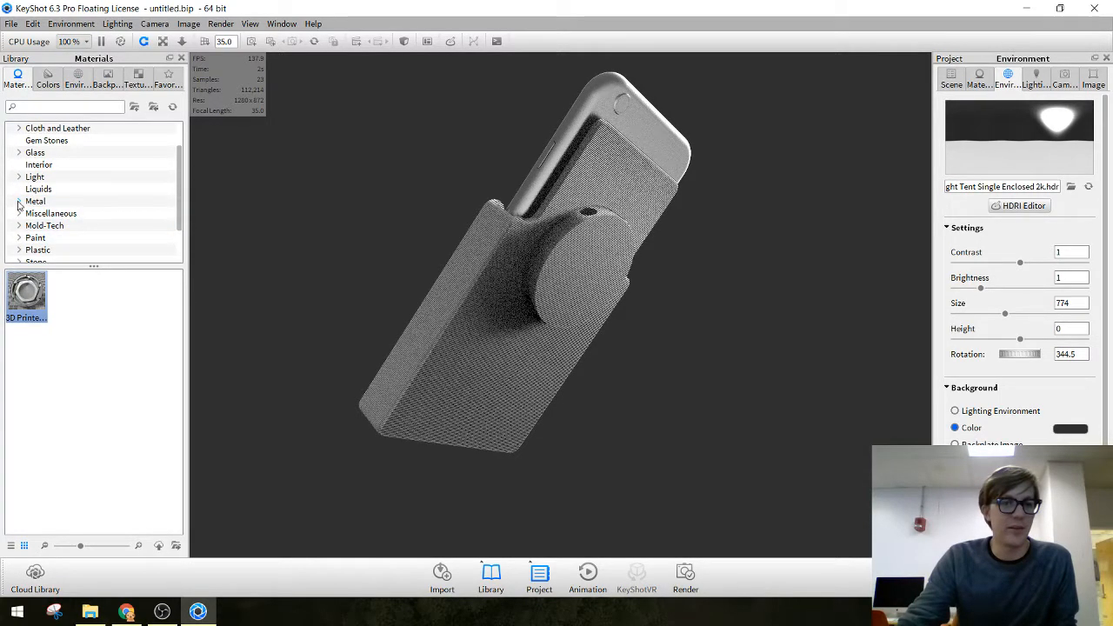
{"action": "scroll", "coordinate": [16, 226], "scroll_direction": "down", "scroll_amount": 1}
{"action": "scroll", "coordinate": [15, 248], "scroll_direction": "down", "scroll_amount": 1}
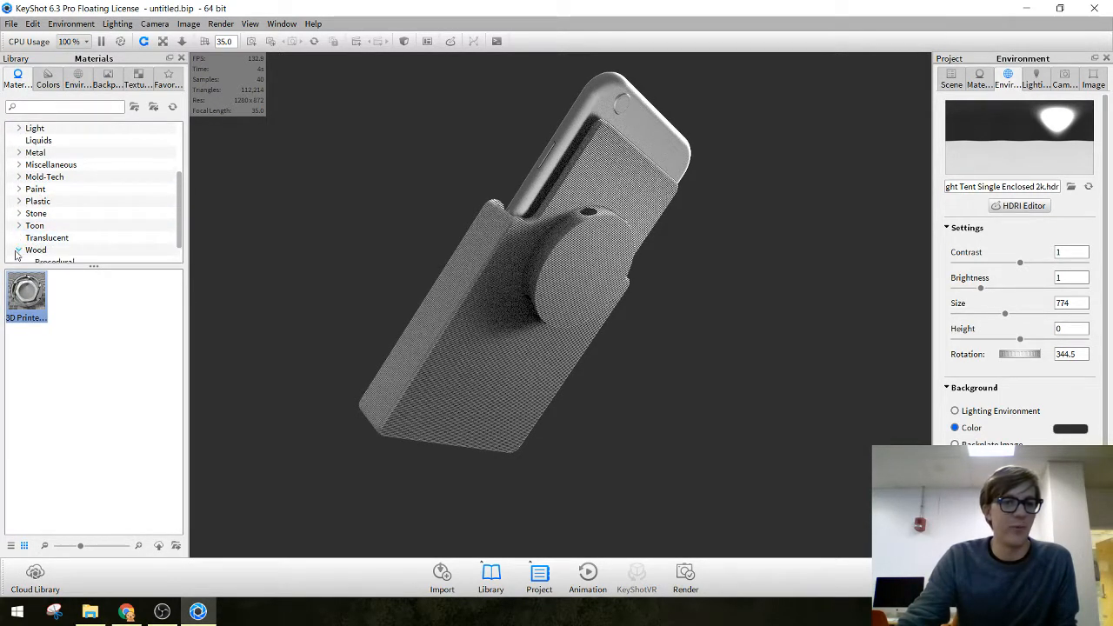
{"action": "left_click", "coordinate": [18, 252]}
{"action": "scroll", "coordinate": [76, 244], "scroll_direction": "down", "scroll_amount": 1}
{"action": "left_click", "coordinate": [75, 239]}
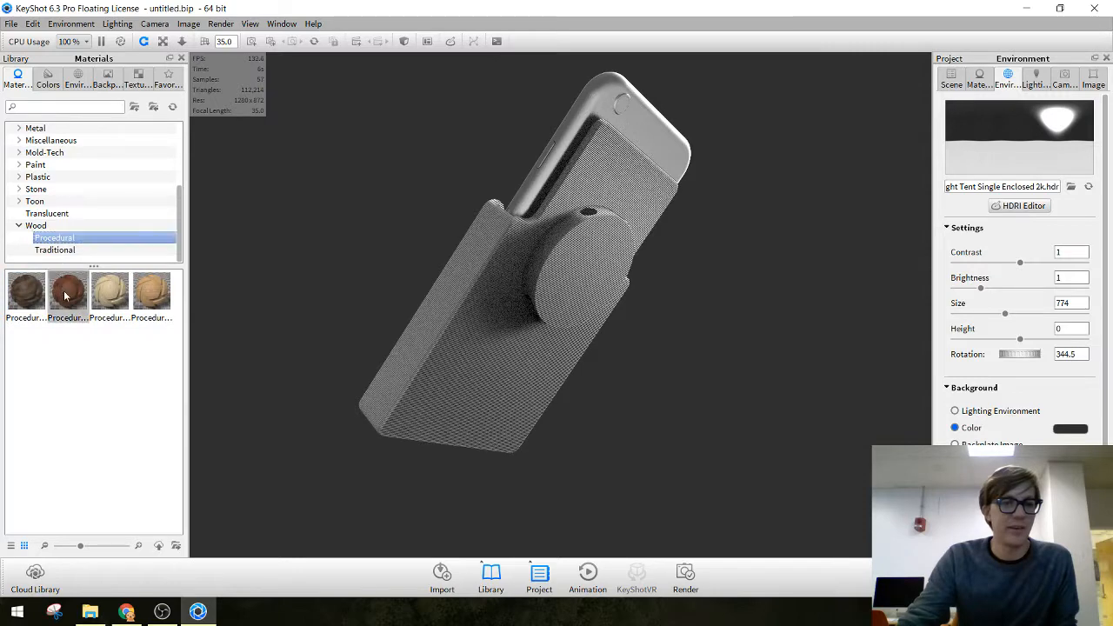
{"action": "left_click_drag", "start_coordinate": [68, 291], "coordinate": [454, 371]}
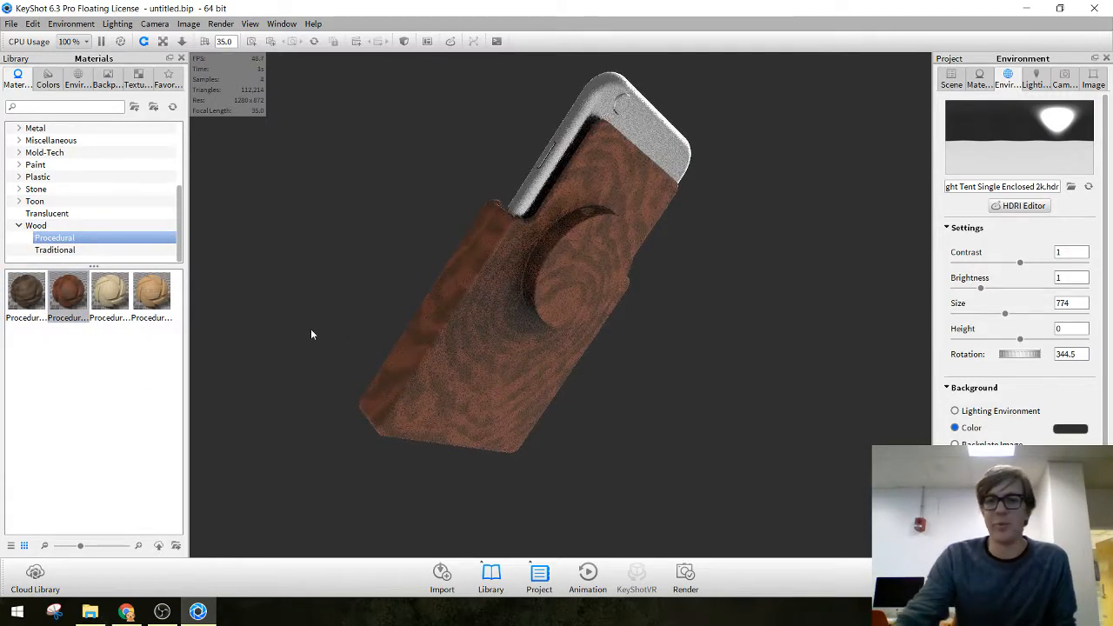
{"action": "left_click_drag", "start_coordinate": [311, 329], "coordinate": [561, 335]}
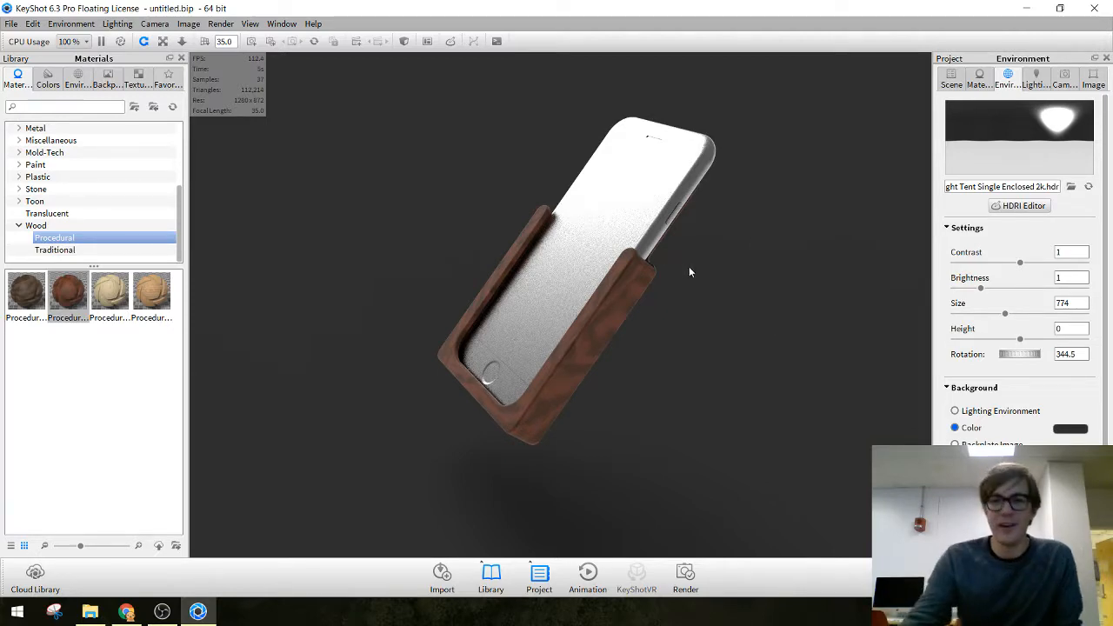
{"action": "left_click_drag", "start_coordinate": [689, 266], "coordinate": [729, 312]}
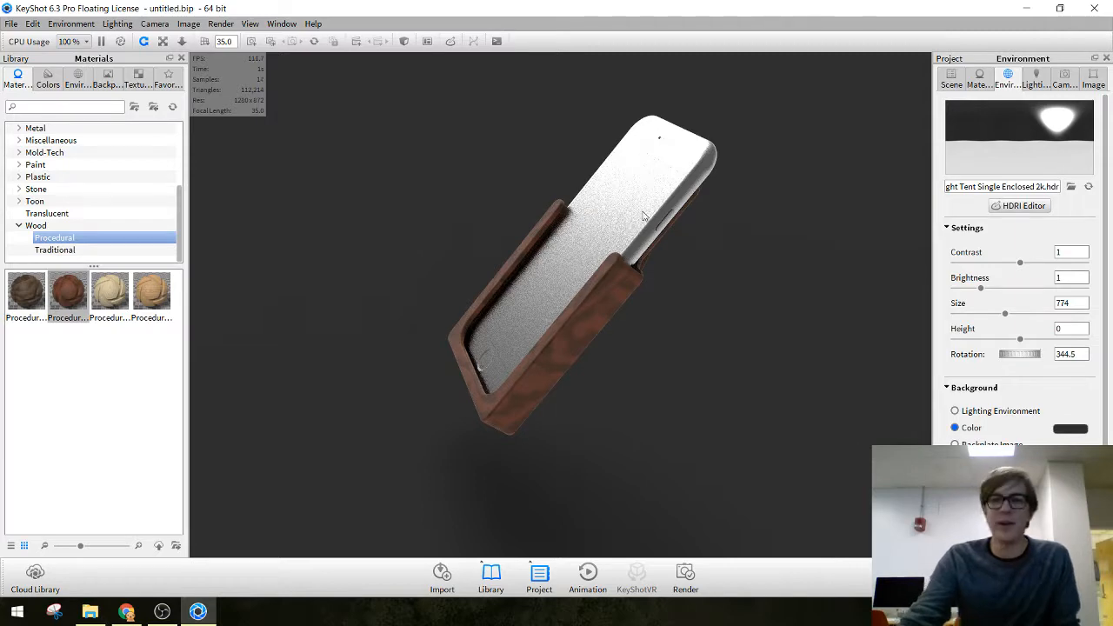
{"action": "left_click_drag", "start_coordinate": [644, 216], "coordinate": [687, 214]}
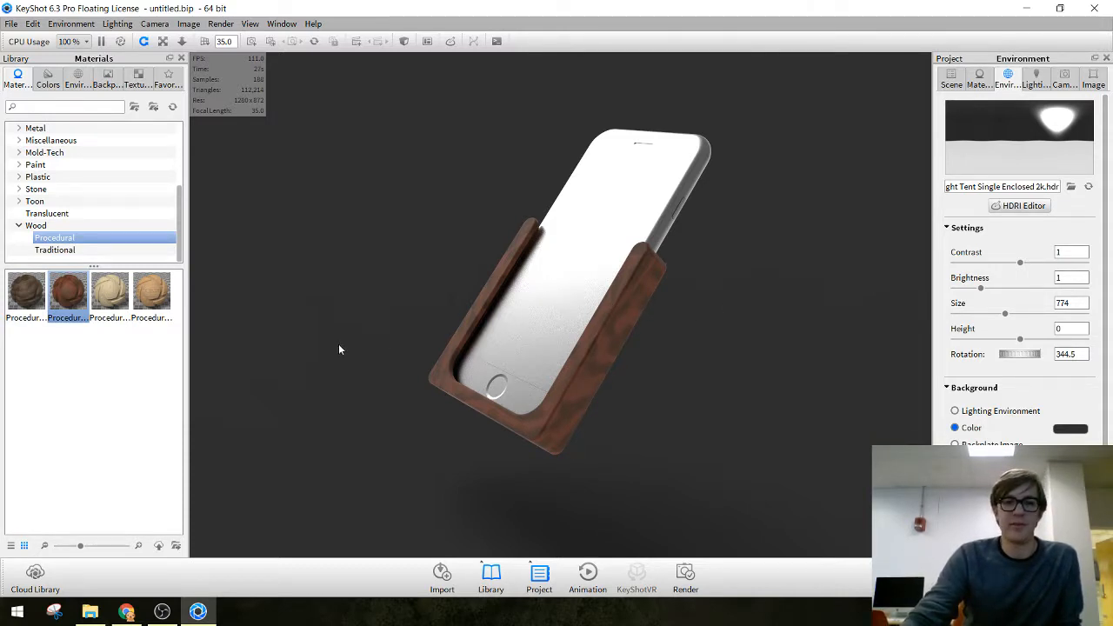
Sign in to the KeyShot Cloud Library with the saved account email and password, and dismiss the upload guidelines
{"action": "mouse_move", "coordinate": [98, 320]}
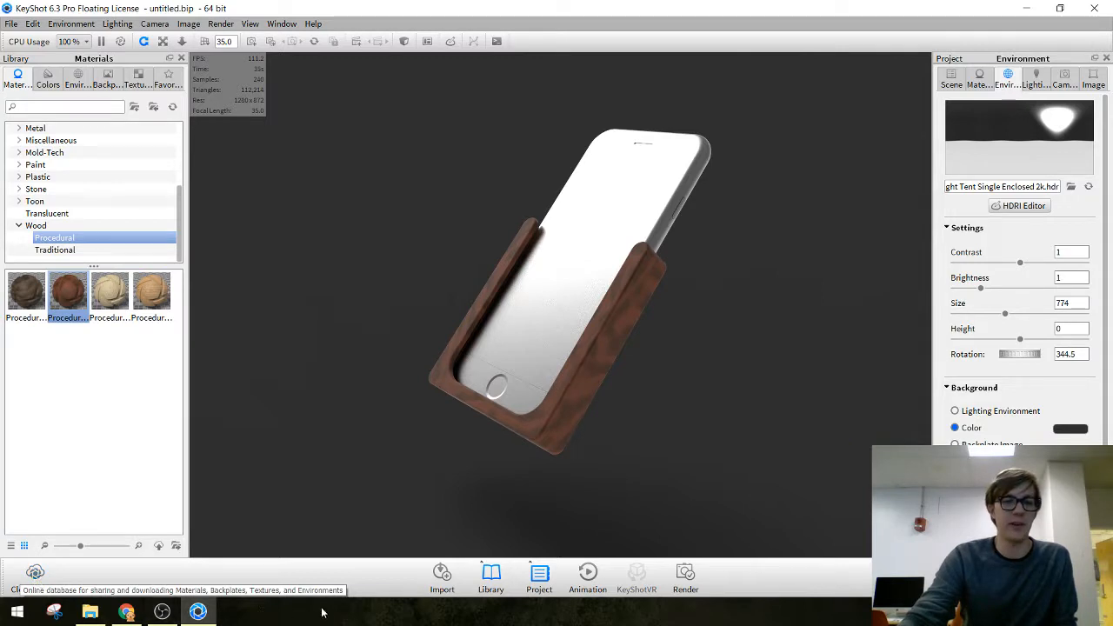
{"action": "left_click", "coordinate": [37, 576]}
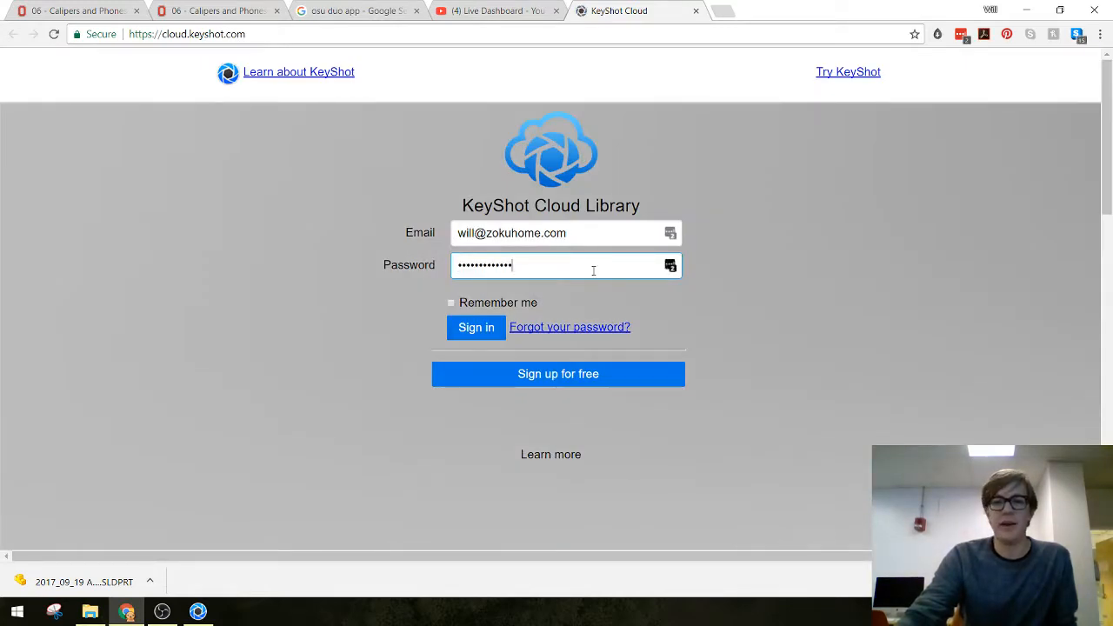
{"action": "left_click", "coordinate": [673, 238]}
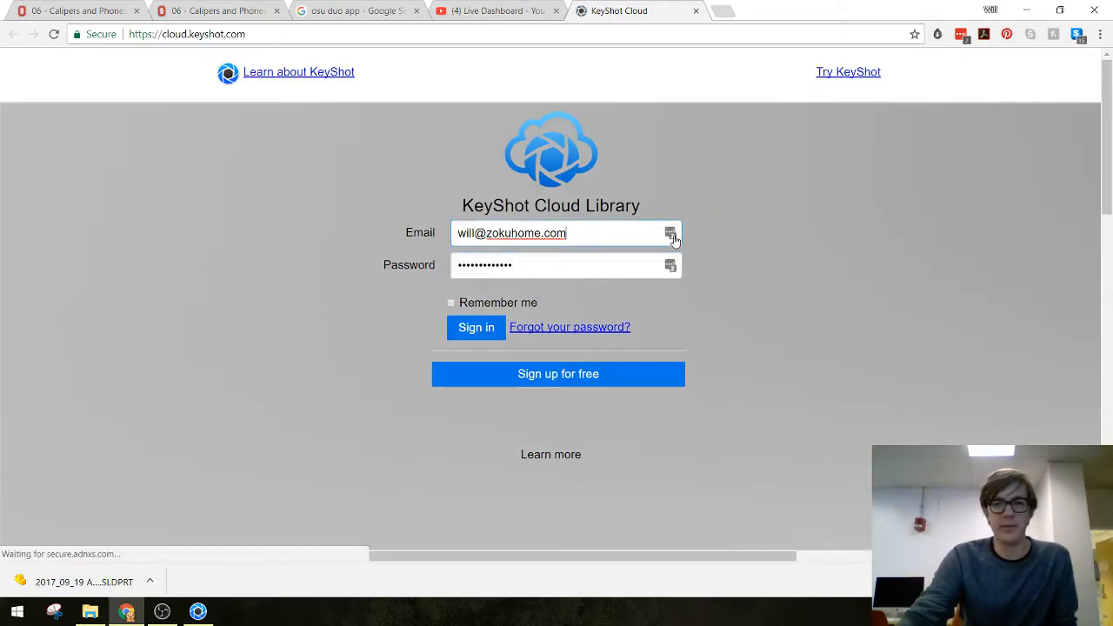
{"action": "left_click", "coordinate": [670, 235]}
{"action": "left_click", "coordinate": [512, 376]}
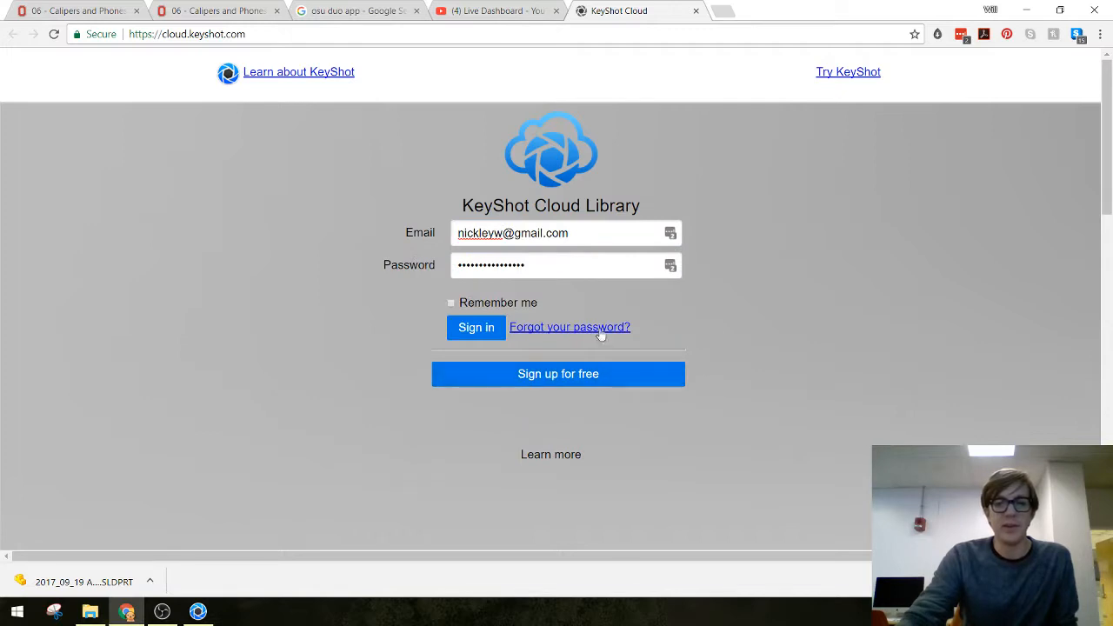
{"action": "left_click", "coordinate": [471, 327]}
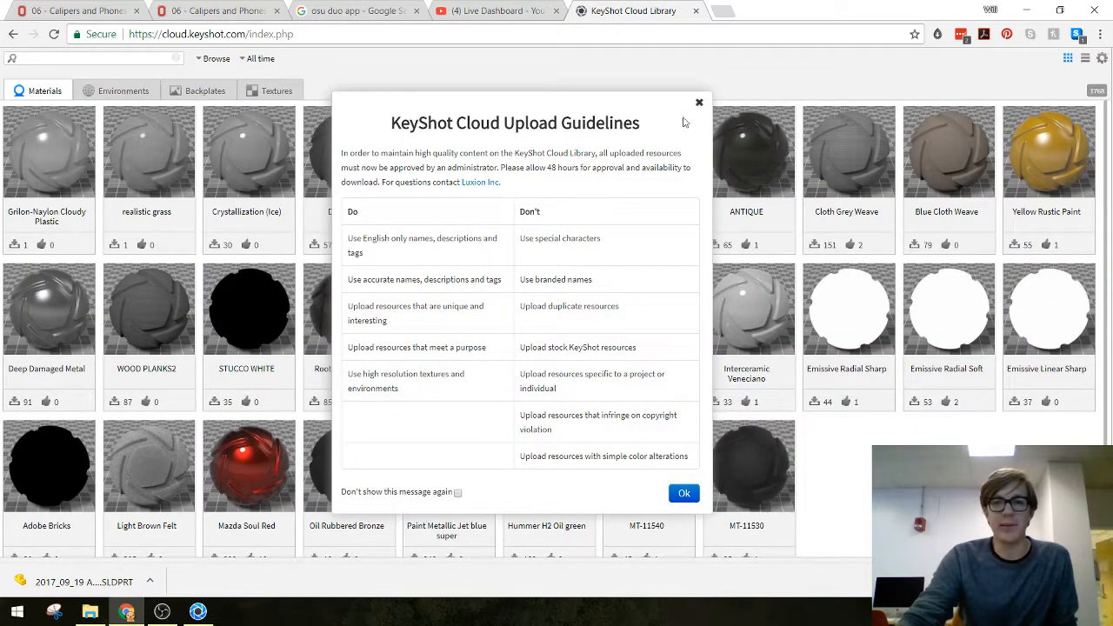
{"action": "left_click", "coordinate": [699, 103]}
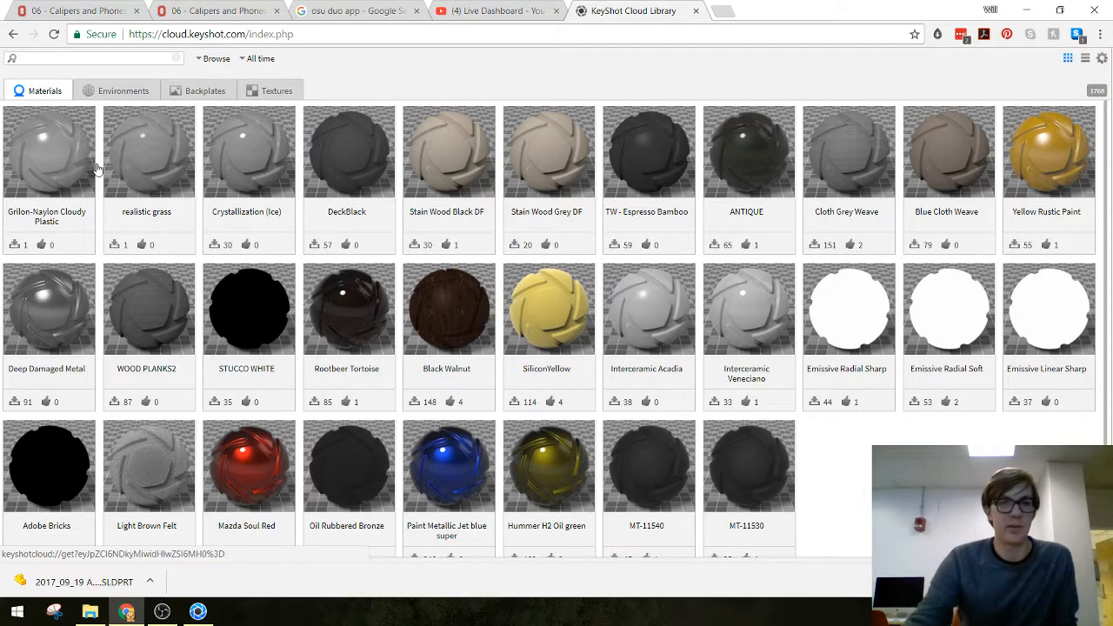
Search the cloud library's materials for 3dp
{"action": "left_click", "coordinate": [105, 56]}
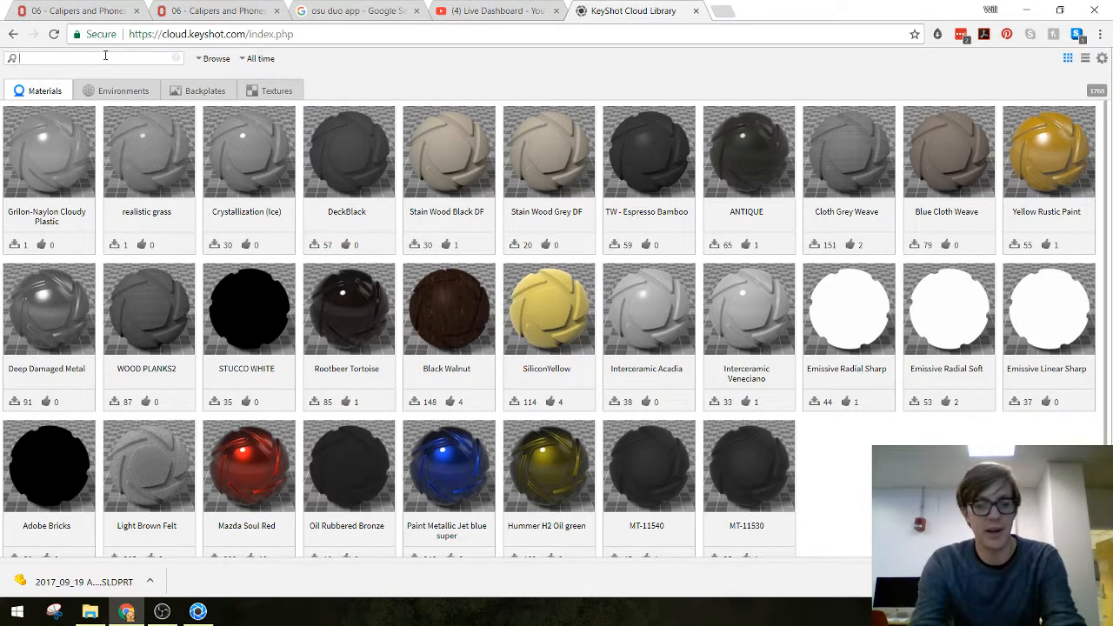
{"action": "type", "text": "3dp"}
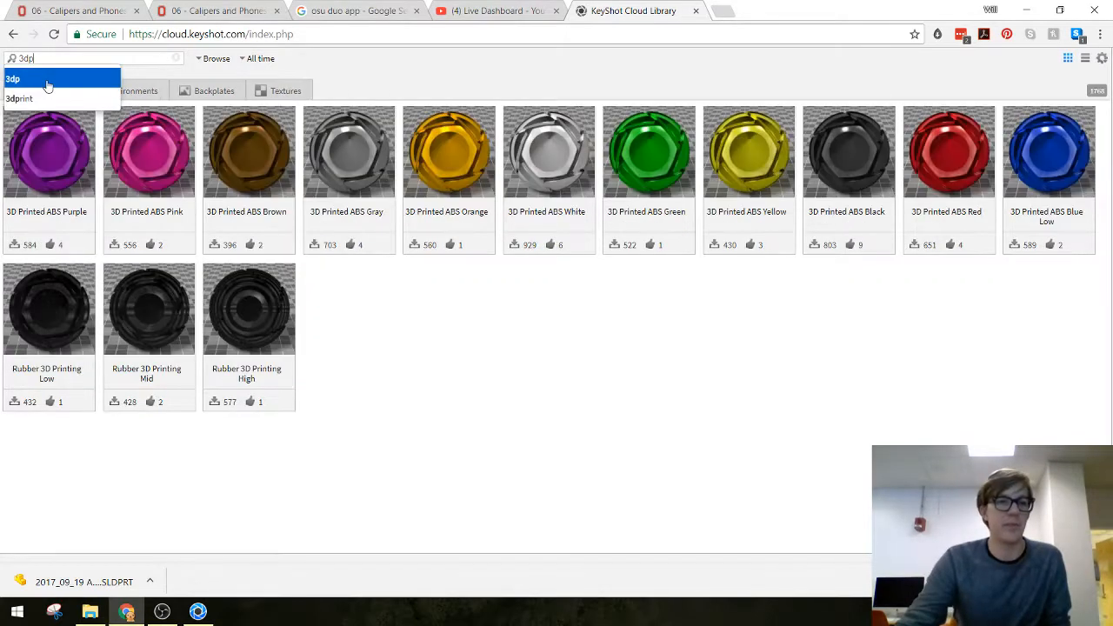
{"action": "left_click", "coordinate": [47, 79]}
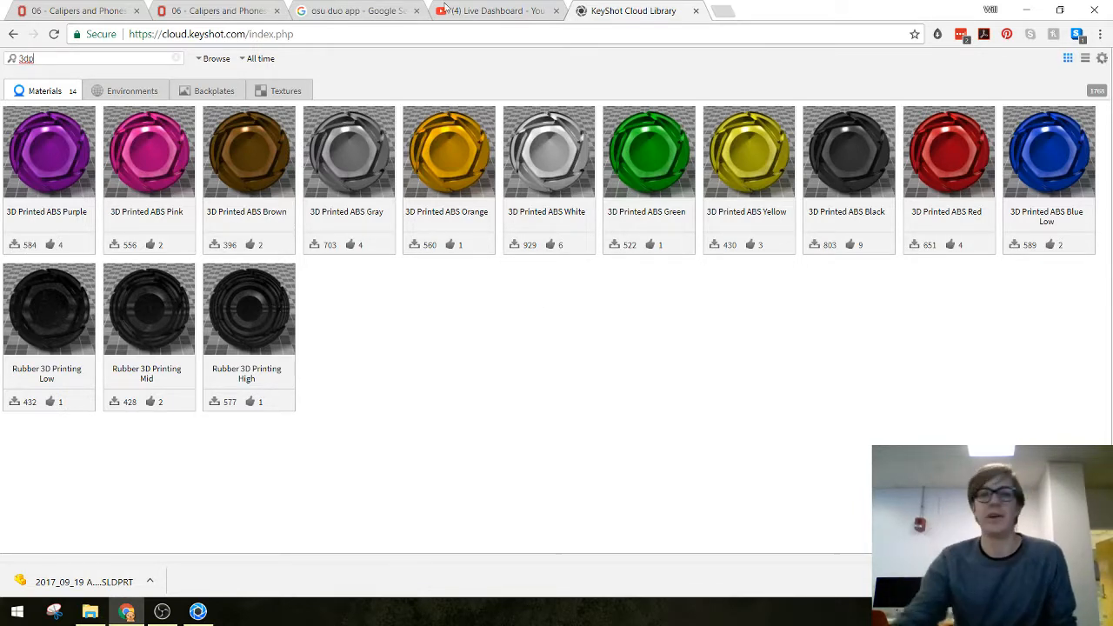
Replace the material search with the suggested term polypropylene
{"action": "left_click_drag", "start_coordinate": [50, 56], "coordinate": [2, 58]}
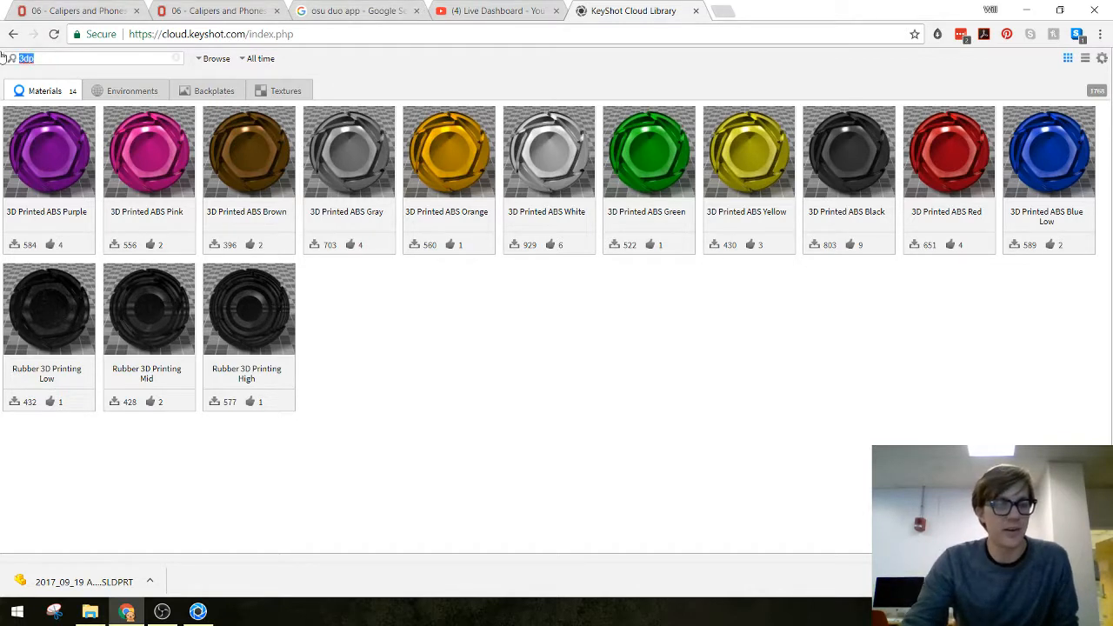
{"action": "type", "text": "poly"}
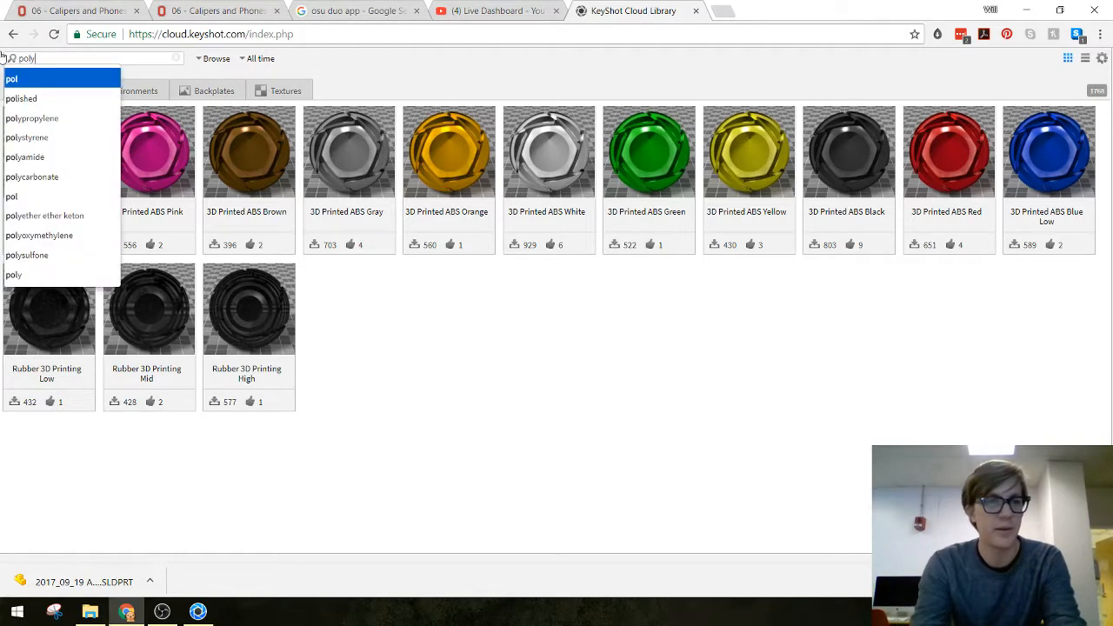
{"action": "type", "text": "pro"}
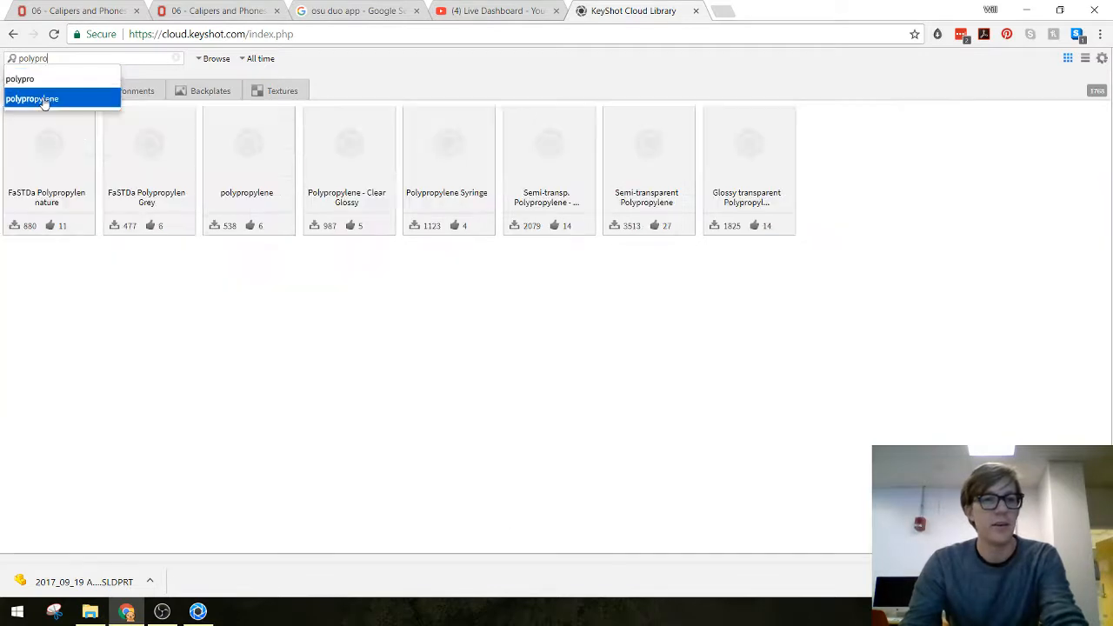
{"action": "left_click", "coordinate": [39, 100]}
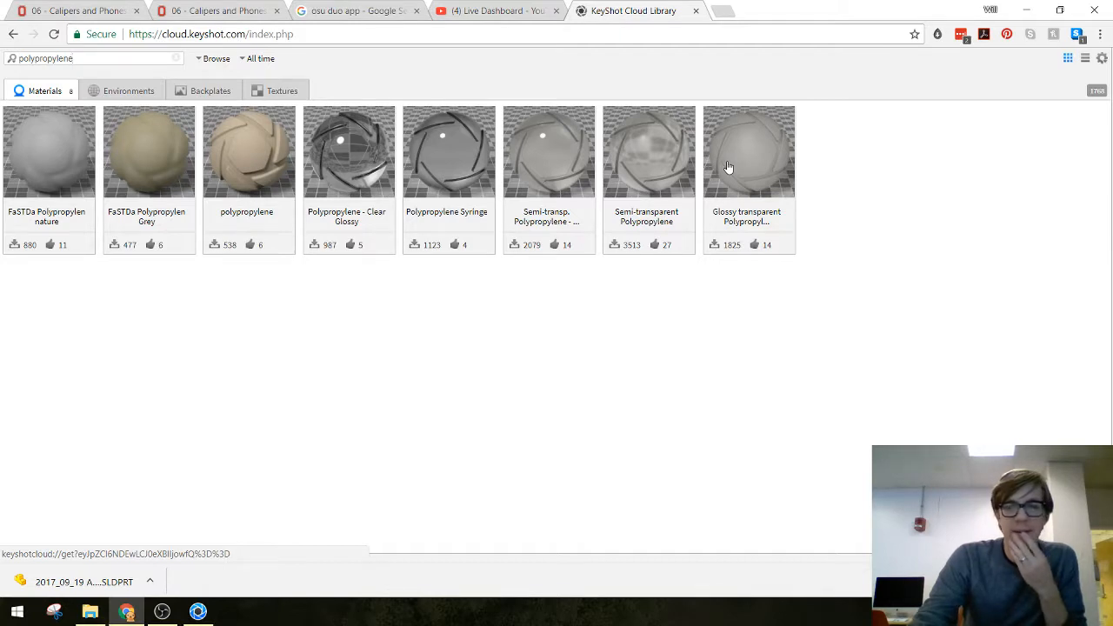
Examine the details of each polypropylene material from Glossy transparent Polypropylene to FaSTDa Polypropylen nature, then close the details
{"action": "left_click", "coordinate": [733, 221]}
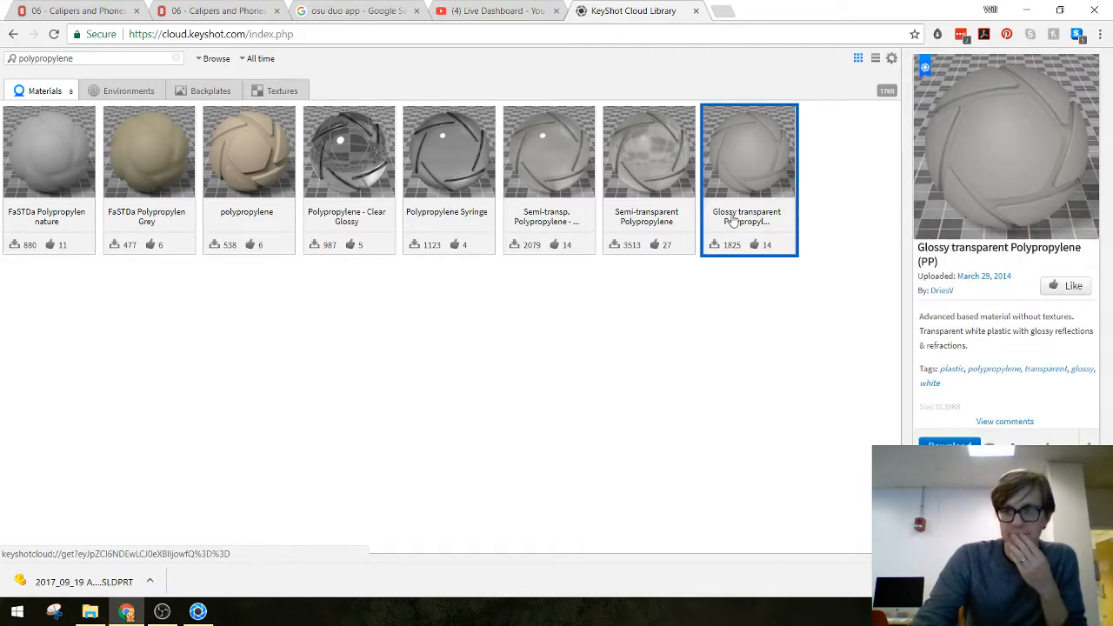
{"action": "left_click", "coordinate": [647, 225]}
{"action": "left_click", "coordinate": [554, 224]}
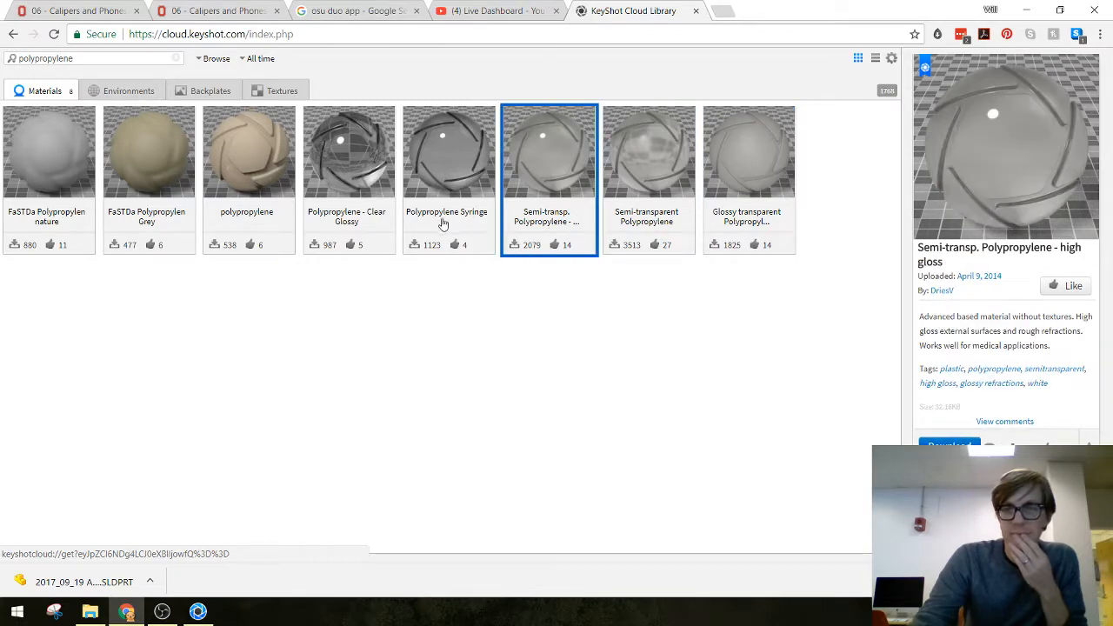
{"action": "left_click", "coordinate": [436, 223]}
{"action": "left_click", "coordinate": [337, 226]}
{"action": "left_click", "coordinate": [236, 224]}
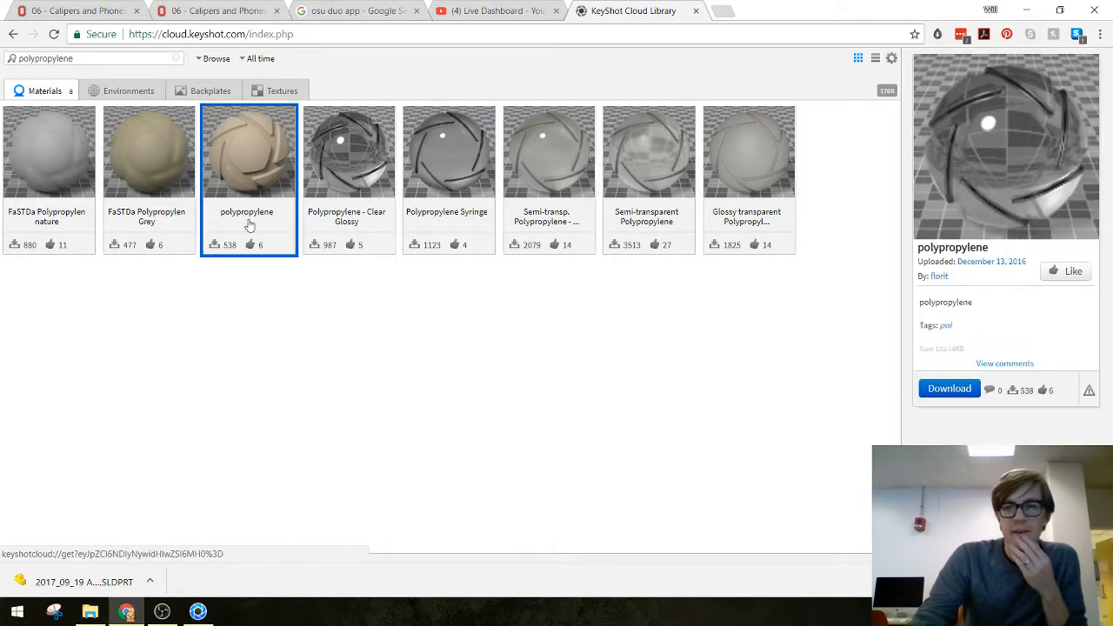
{"action": "left_click", "coordinate": [137, 225]}
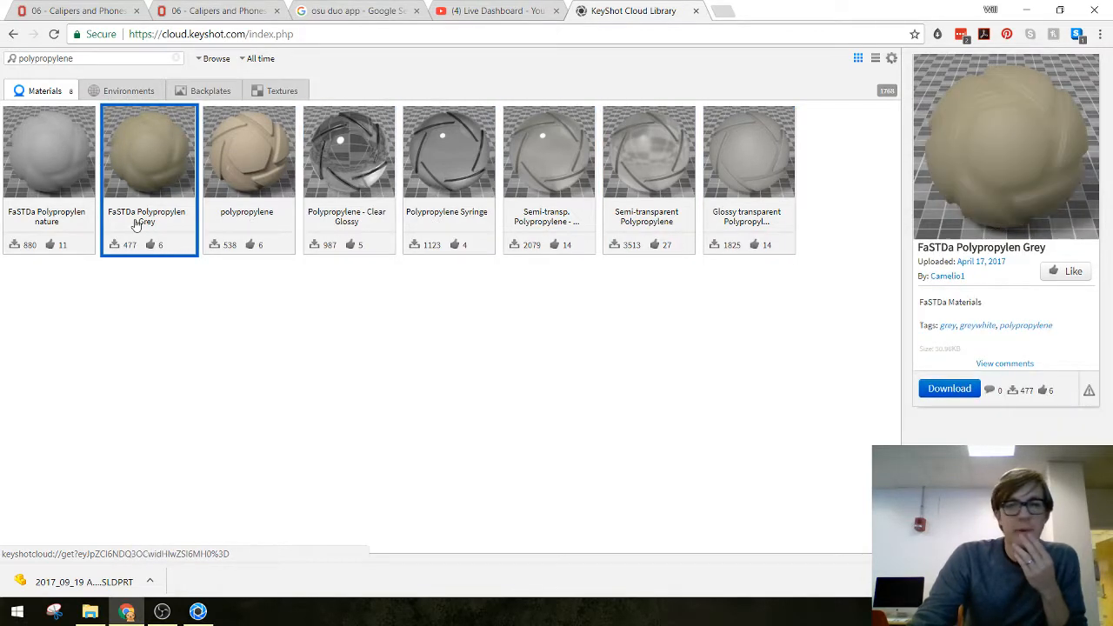
{"action": "left_click", "coordinate": [46, 223]}
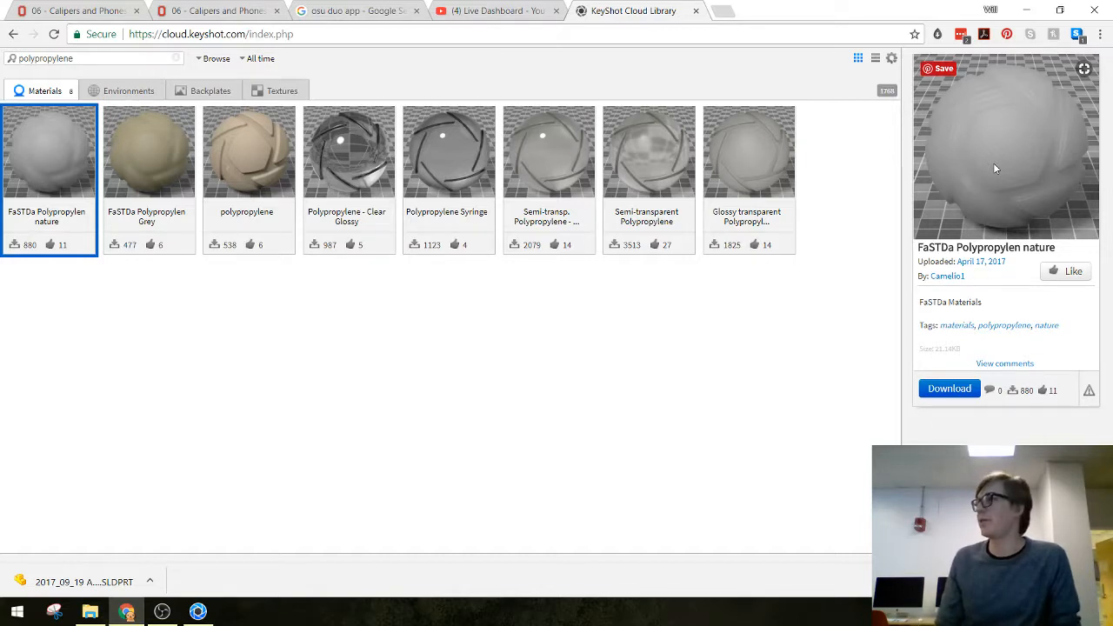
{"action": "left_click", "coordinate": [447, 338]}
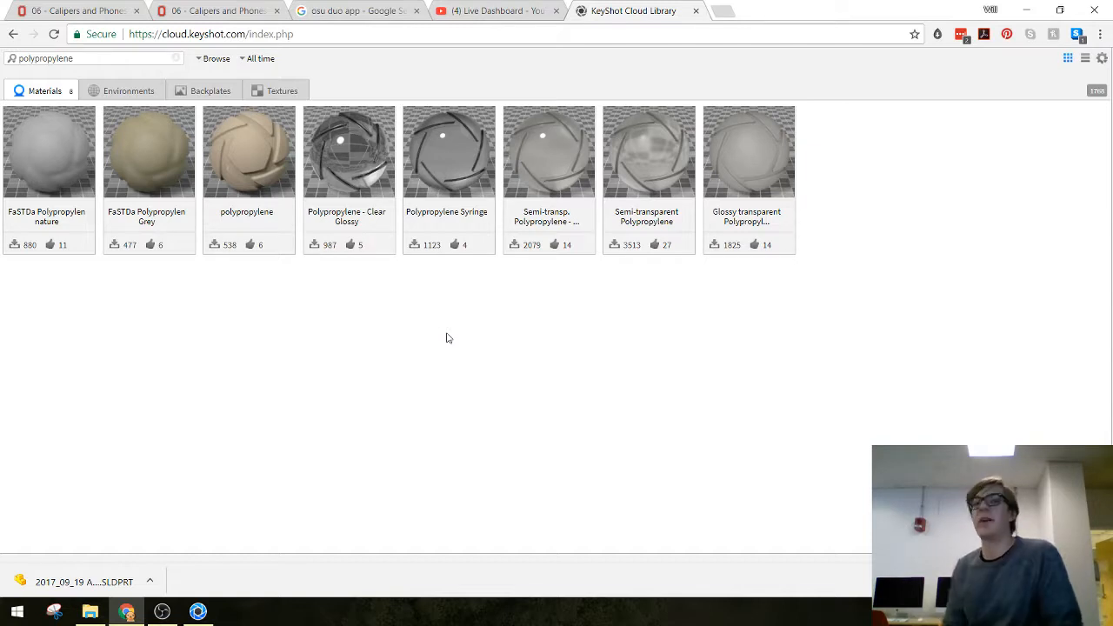
Search the cloud library's materials for popsicle
{"action": "left_click_drag", "start_coordinate": [99, 58], "coordinate": [3, 59]}
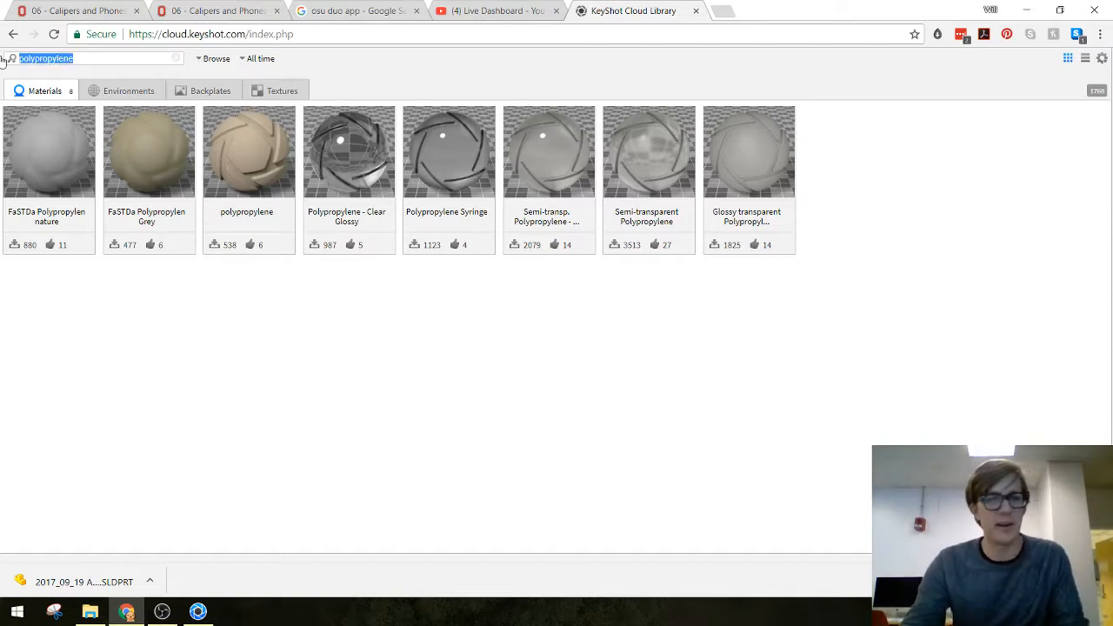
{"action": "type", "text": "popc"}
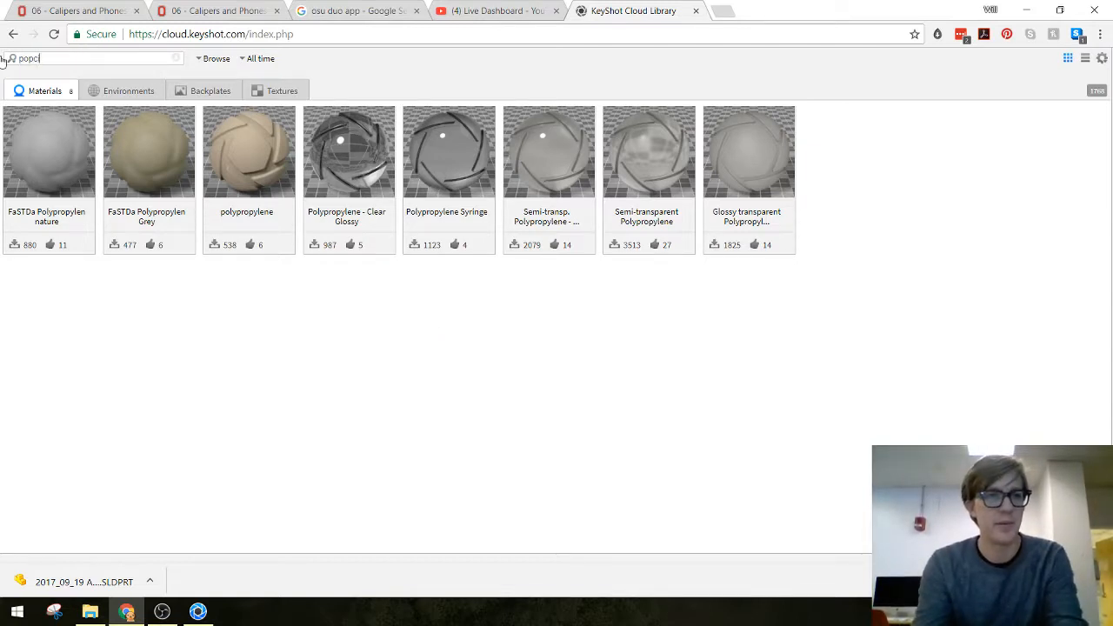
{"action": "type", "text": "or"}
{"action": "key", "text": "BackSpace"}
{"action": "key", "text": "BackSpace"}
{"action": "key", "text": "BackSpace"}
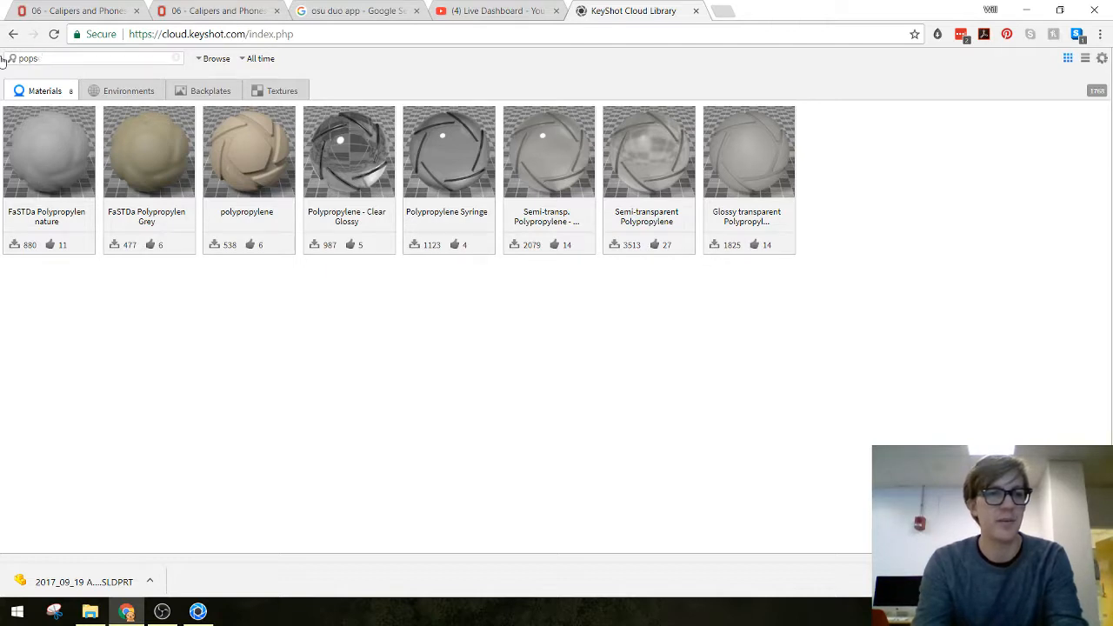
{"action": "type", "text": "sicle"}
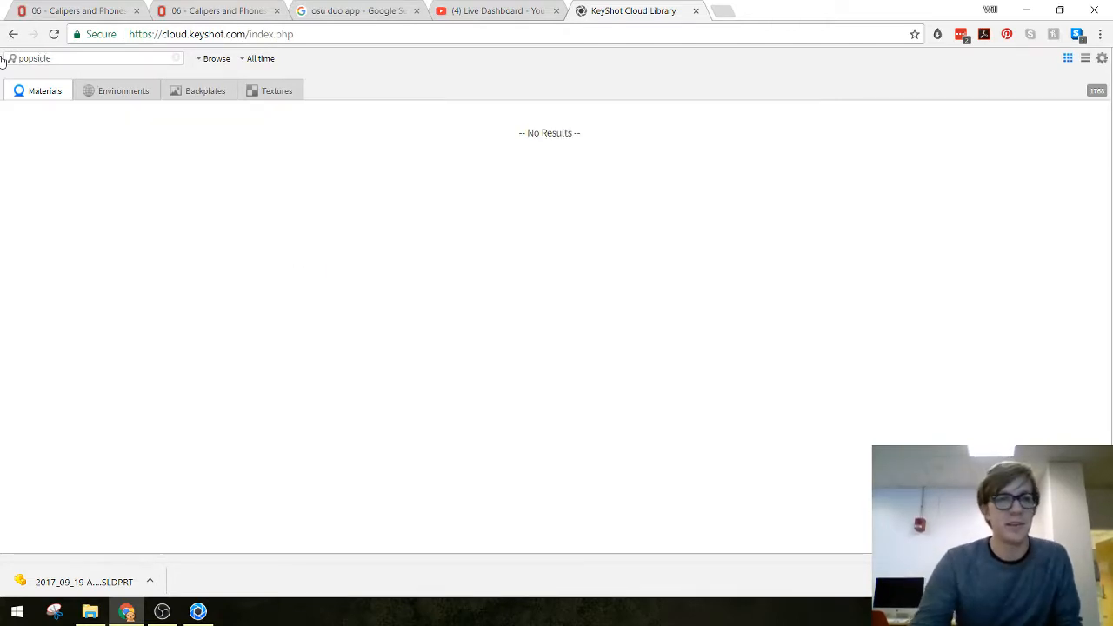
Search the cloud library for ice and dismiss the search suggestions
{"action": "left_click_drag", "start_coordinate": [53, 58], "coordinate": [10, 58]}
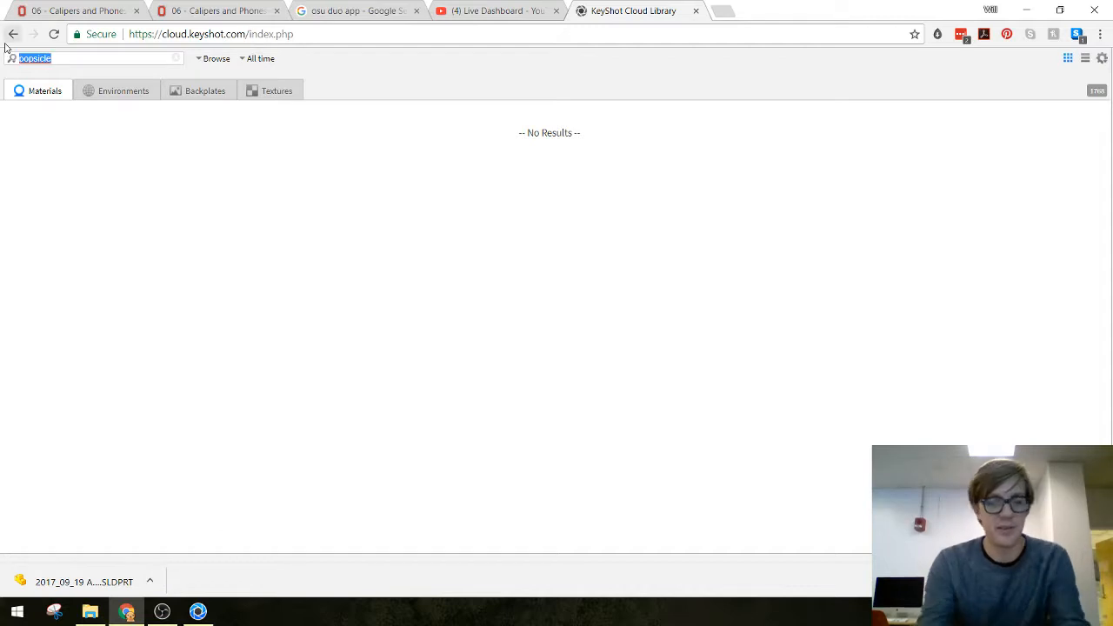
{"action": "type", "text": "ice"}
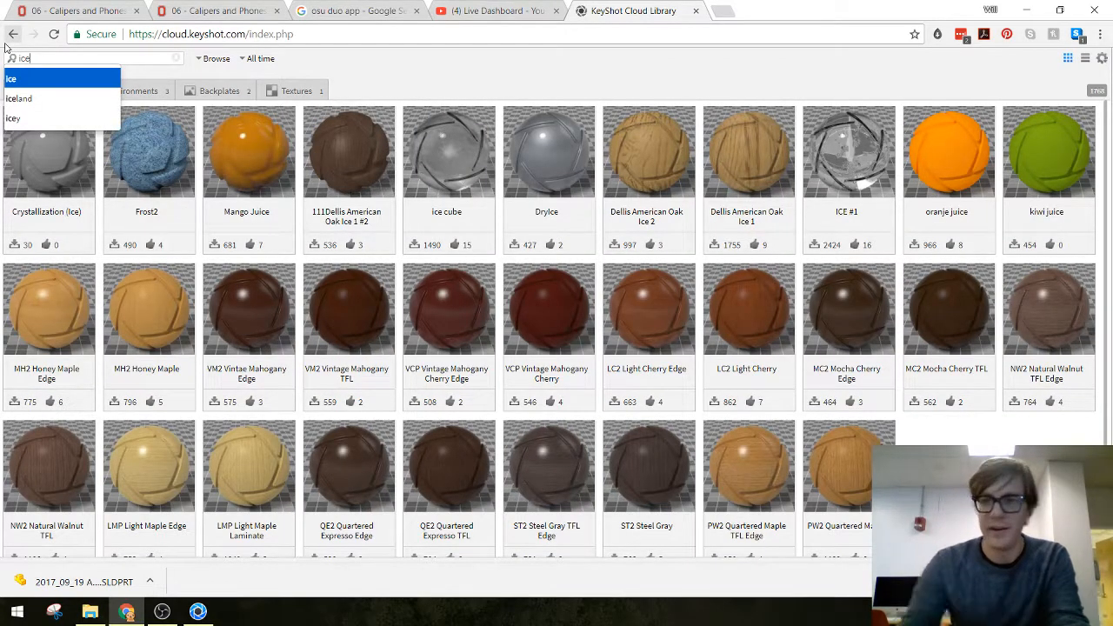
{"action": "left_click", "coordinate": [965, 478]}
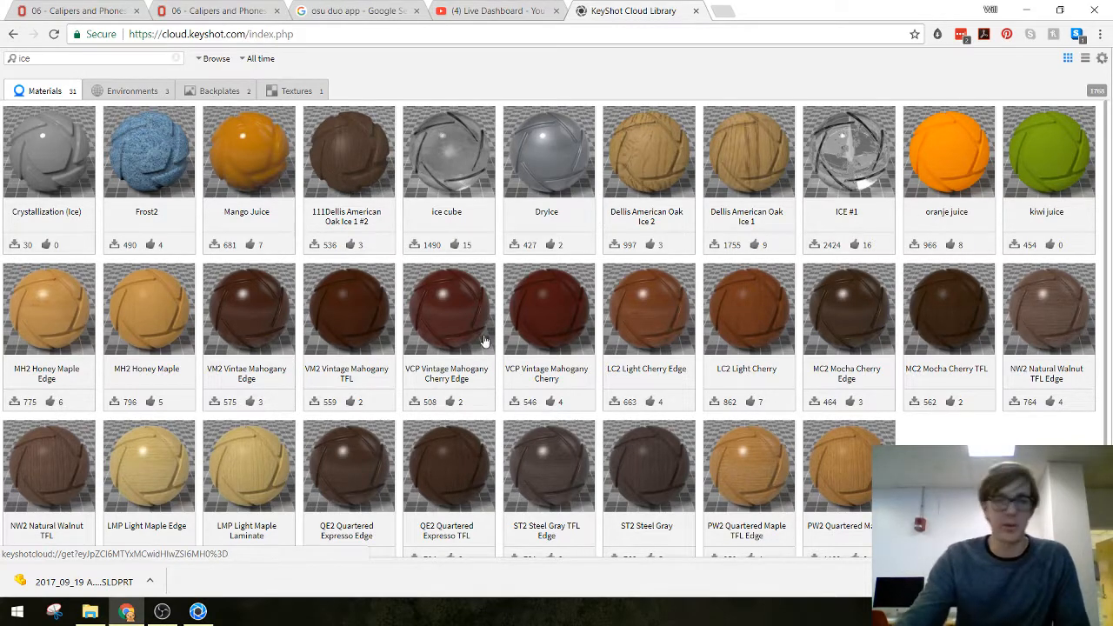
Open the Zoku website, zokuhome.com, in a new browser tab
{"action": "left_click", "coordinate": [729, 11]}
{"action": "type", "text": "zou"}
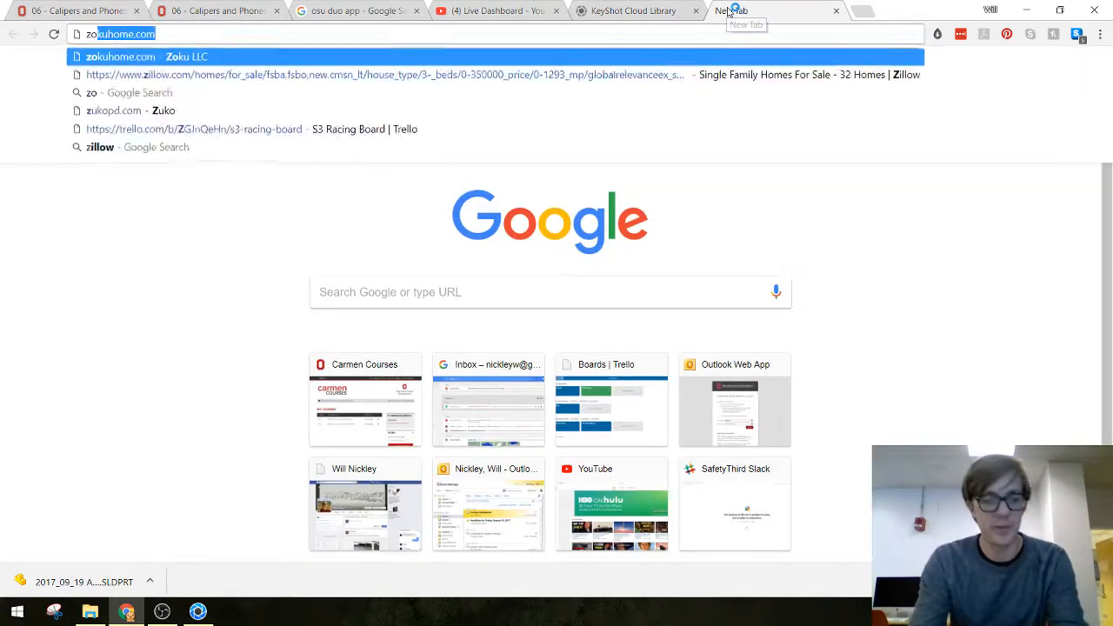
{"action": "key", "text": "BackSpace"}
{"action": "type", "text": "ku"}
{"action": "key", "text": "Return"}
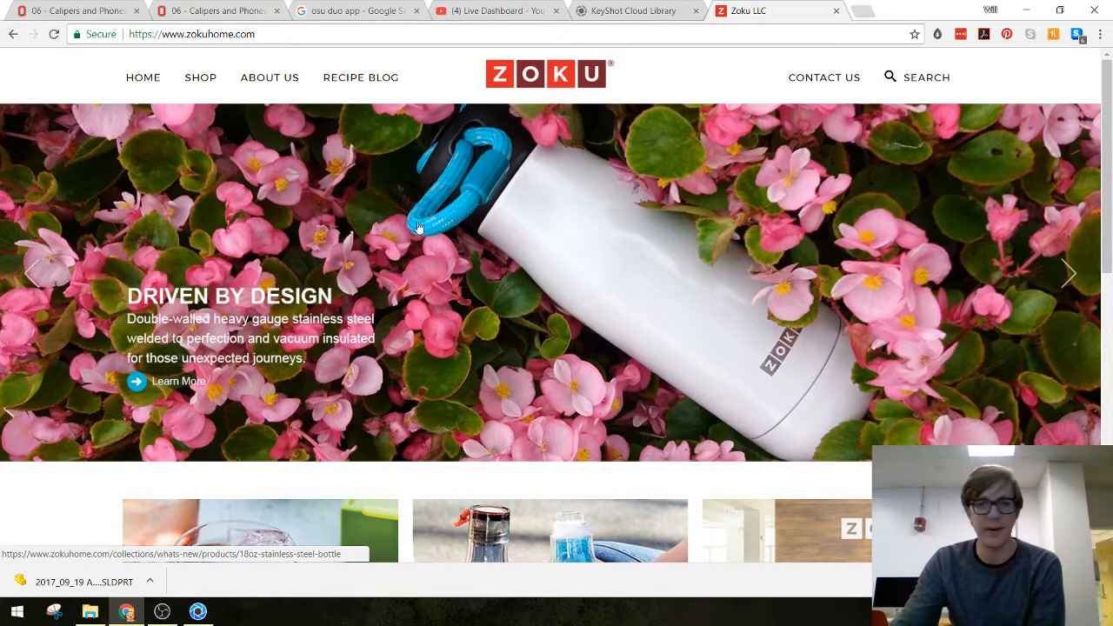
Look over the Zoku home page and open the featured 25oz Stainless Steel Bottle product page
{"action": "scroll", "coordinate": [706, 403], "scroll_direction": "down", "scroll_amount": 3}
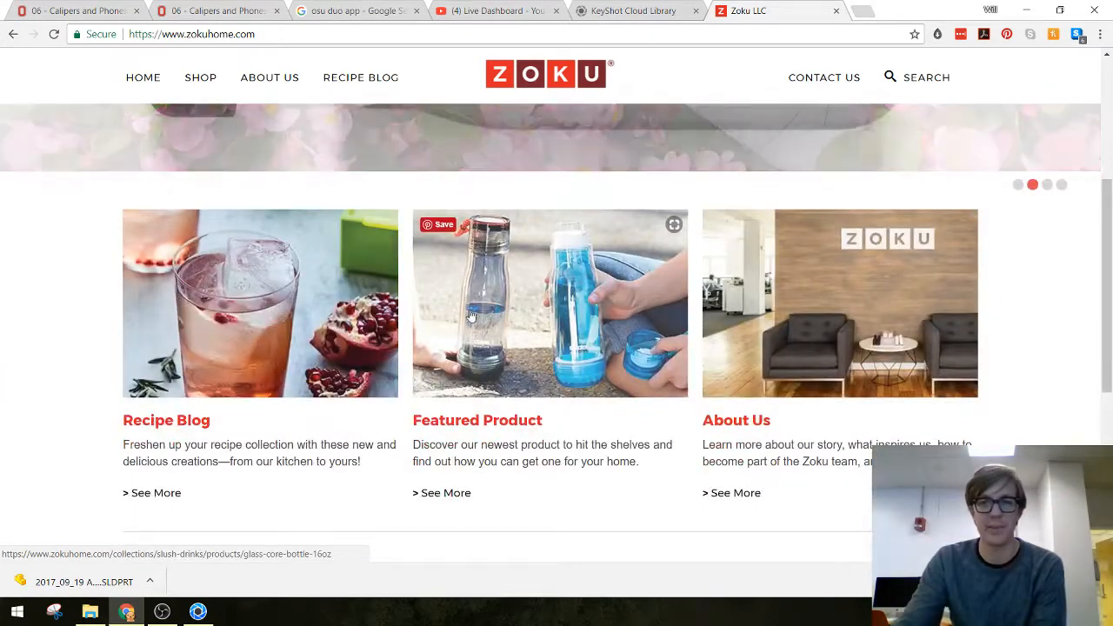
{"action": "scroll", "coordinate": [388, 288], "scroll_direction": "up", "scroll_amount": 3}
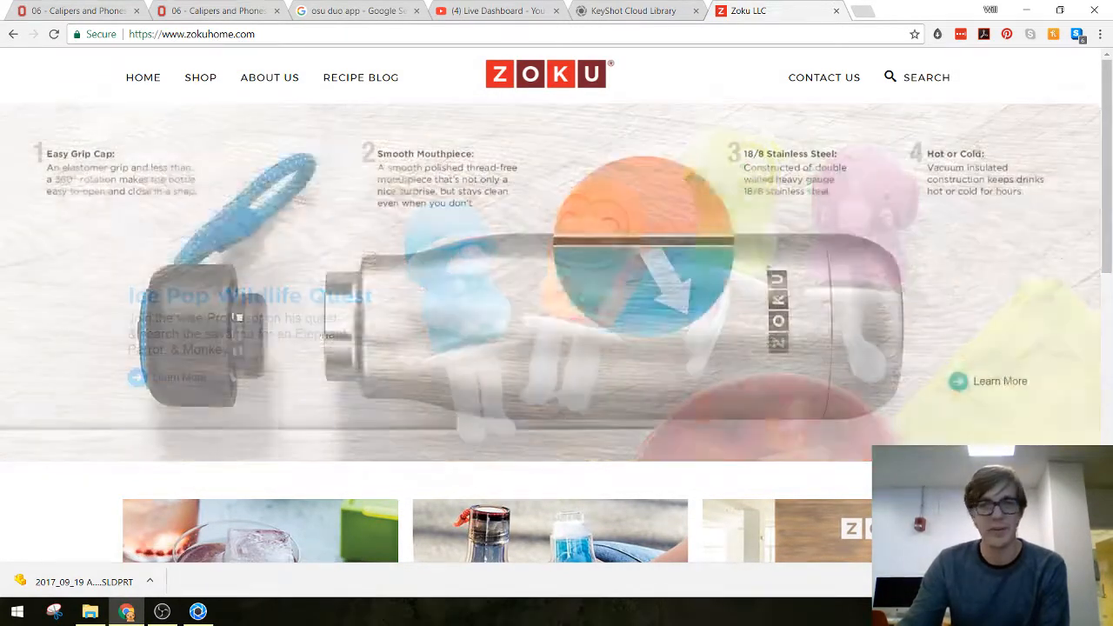
{"action": "left_click", "coordinate": [202, 310]}
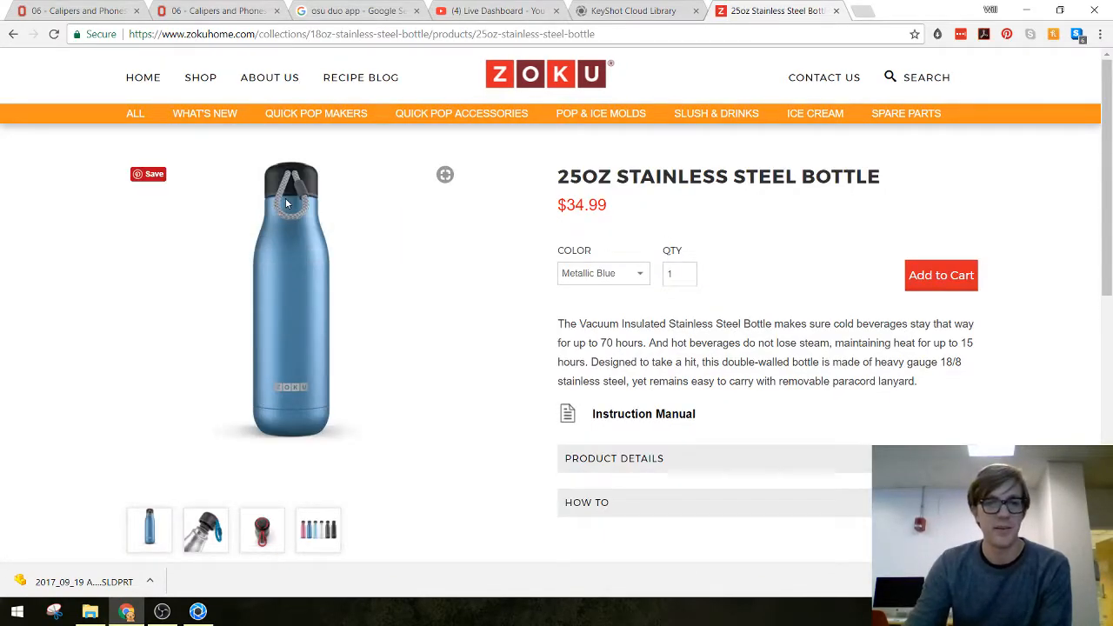
Examine the stainless steel bottle's product images, including the open cap, the color lineup and the red paracord lanyard
{"action": "left_click", "coordinate": [224, 531]}
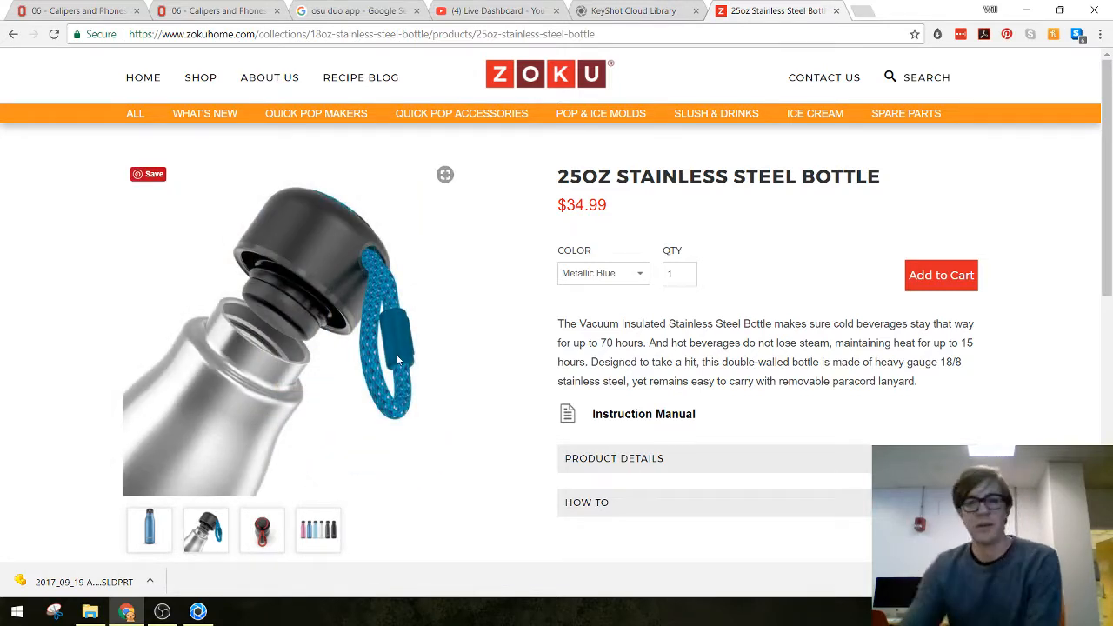
{"action": "left_click", "coordinate": [261, 530]}
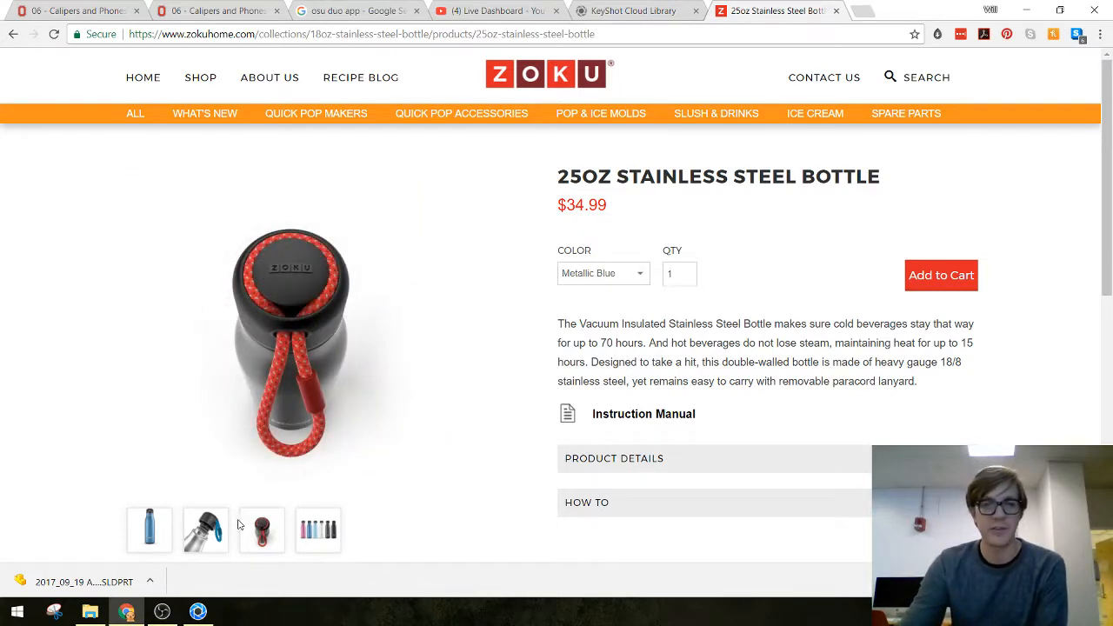
{"action": "left_click", "coordinate": [207, 527]}
{"action": "left_click", "coordinate": [138, 532]}
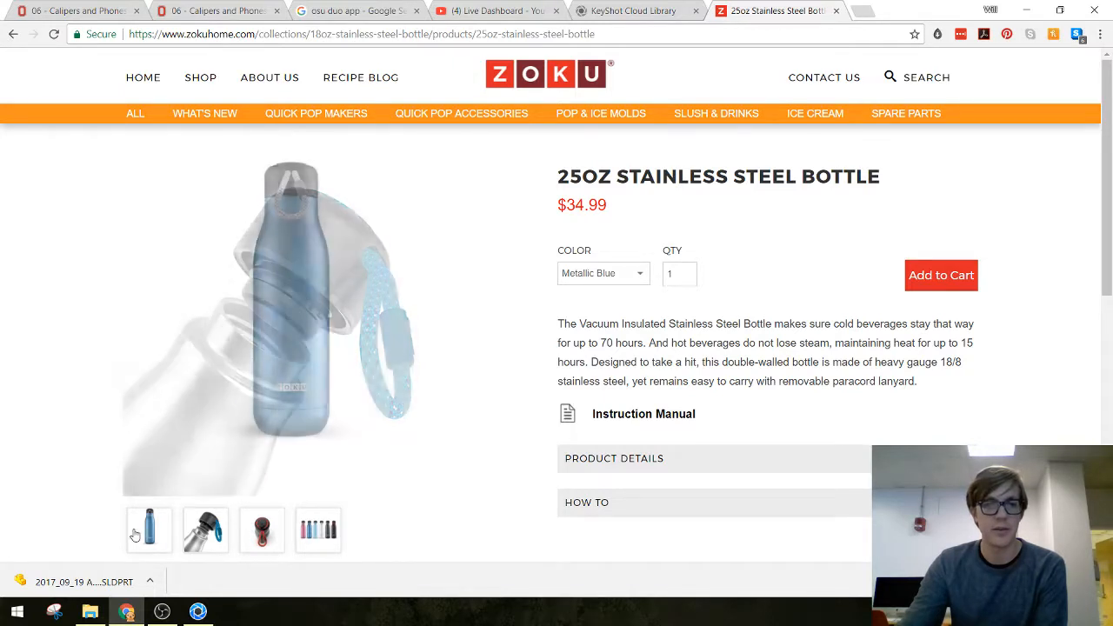
{"action": "left_click", "coordinate": [300, 538]}
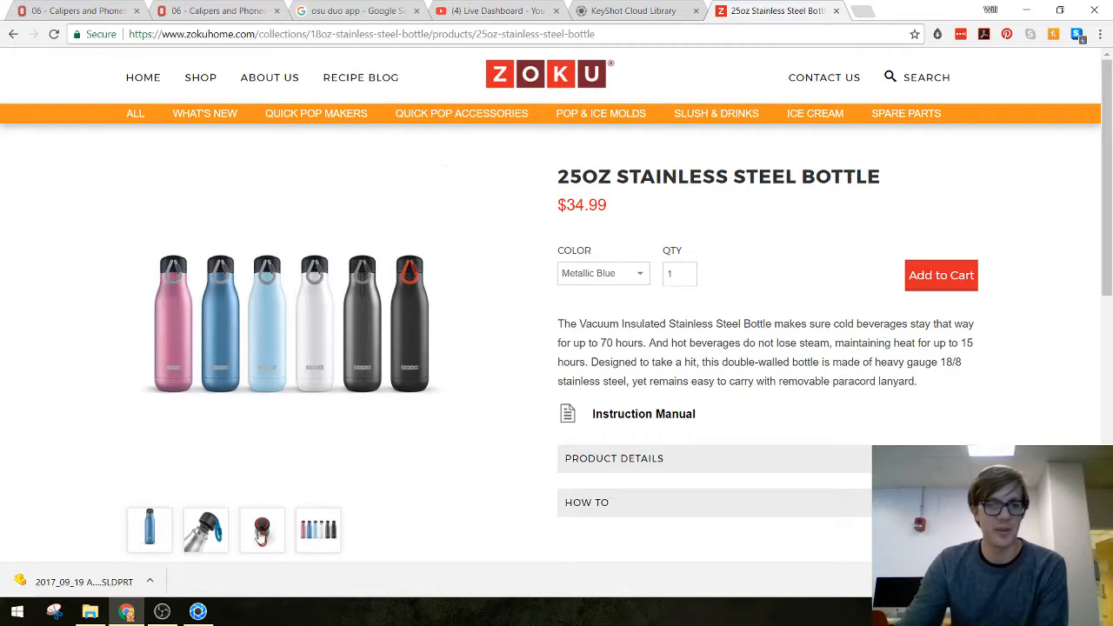
{"action": "left_click", "coordinate": [261, 533]}
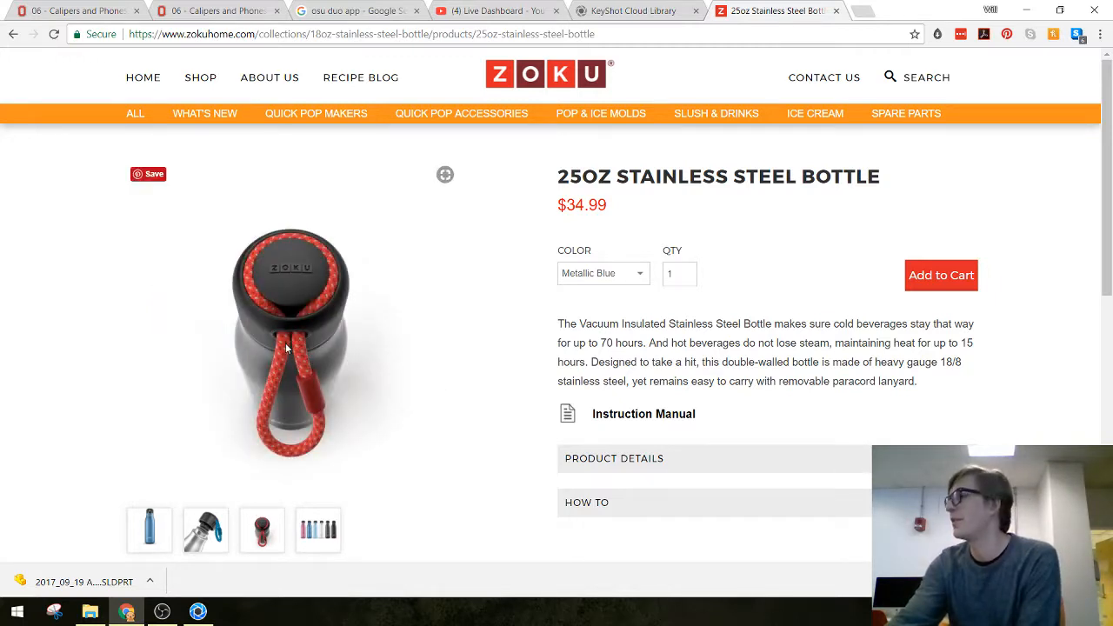
{"action": "left_click", "coordinate": [280, 351]}
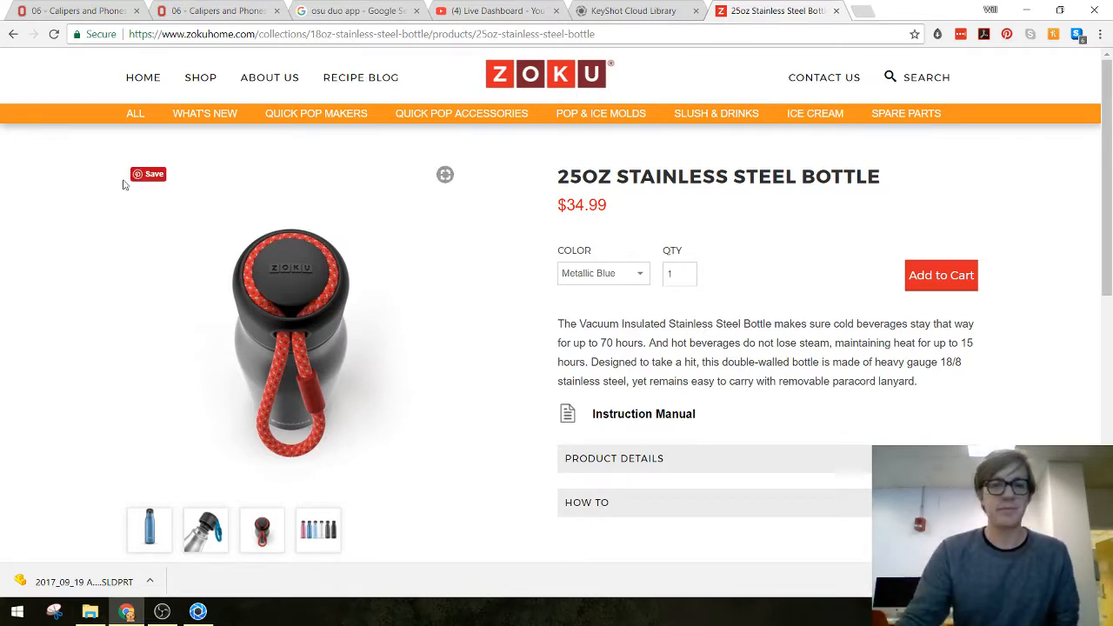
Close the Zoku product page and switch to OBS
{"action": "left_click", "coordinate": [836, 10]}
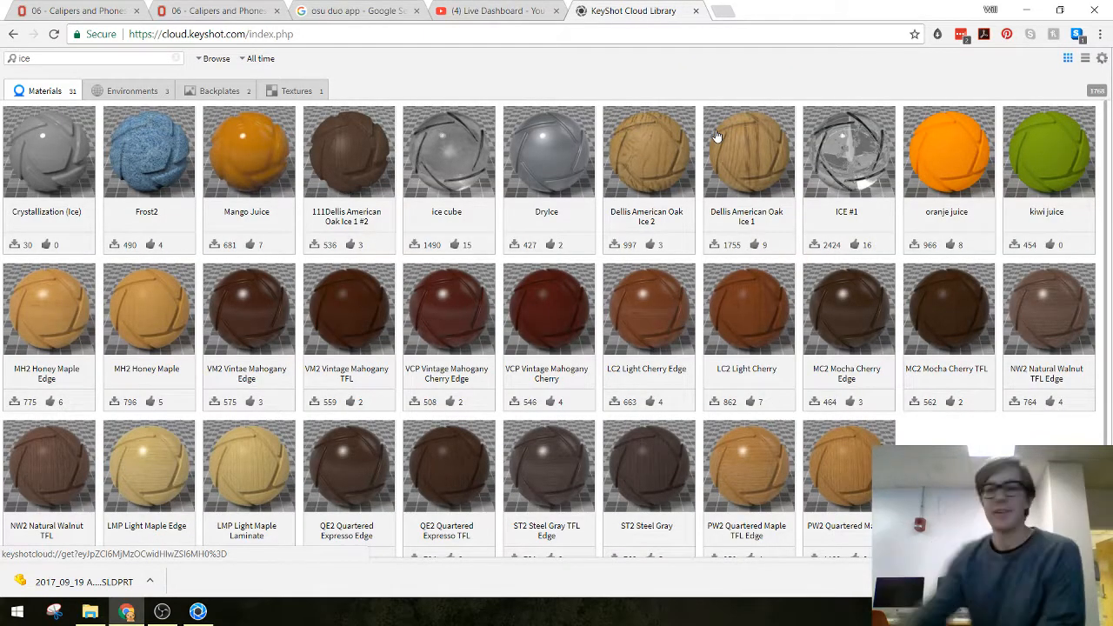
{"action": "left_click", "coordinate": [163, 612]}
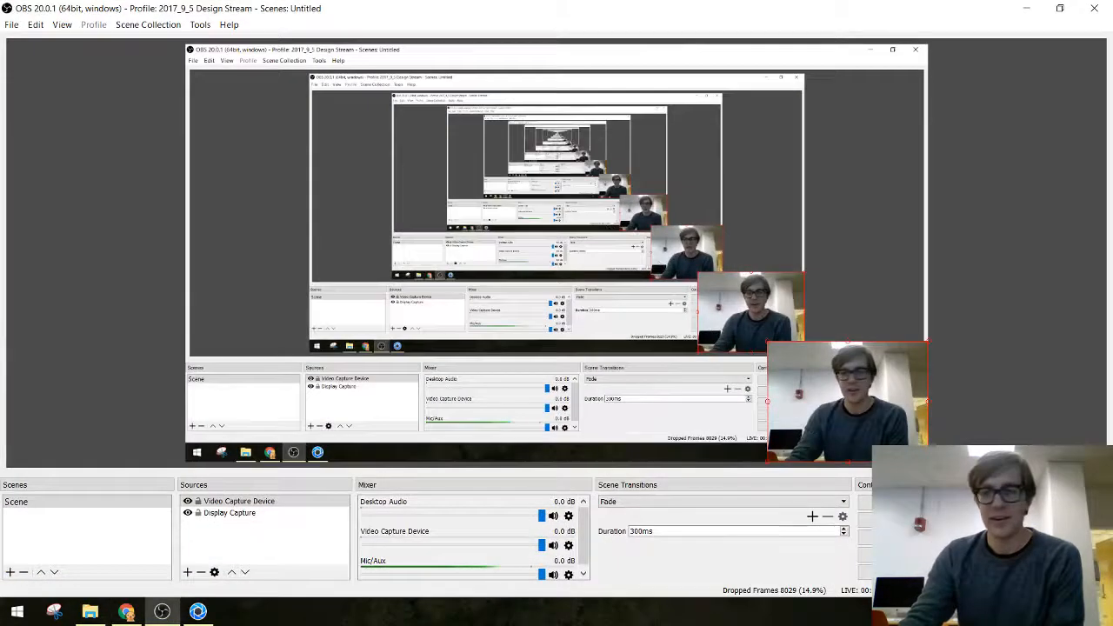